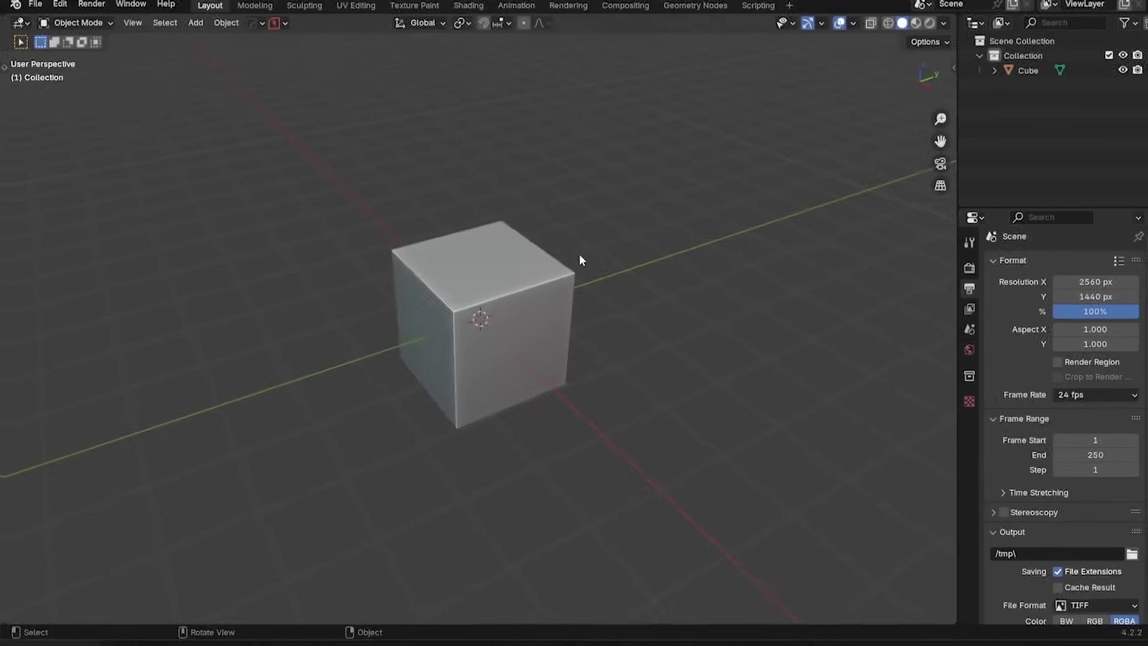
- Delete the default cube and add a mesh circle with 16 vertices in its place
left_click(498, 286)
key("Delete")
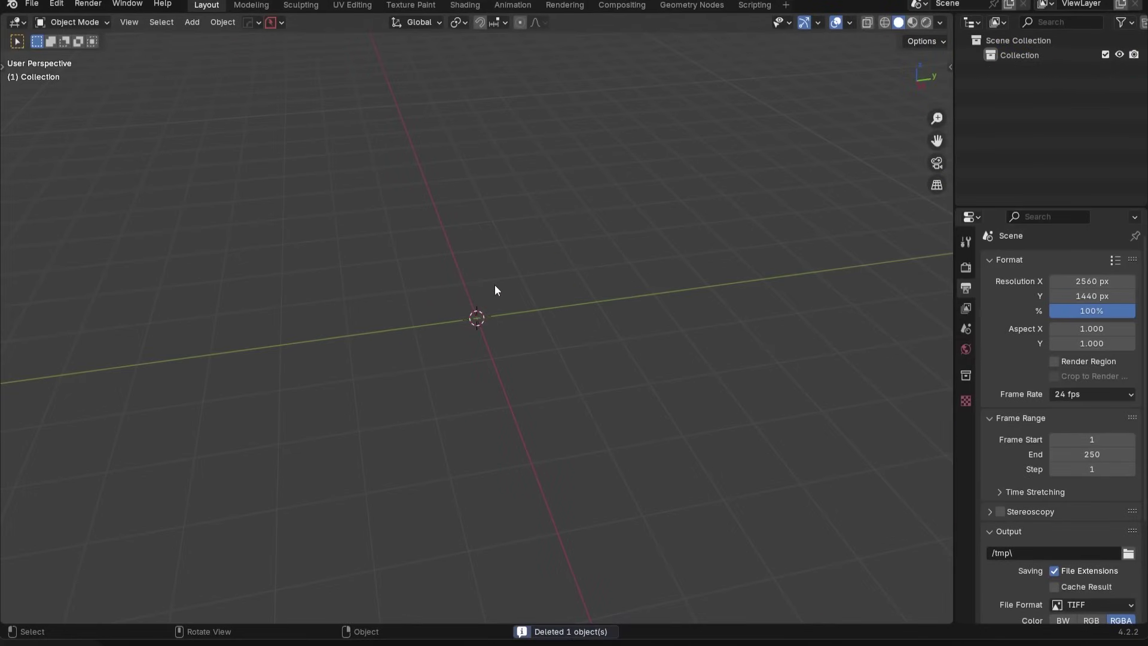
key("shift+a")
mouse_move(498, 286)
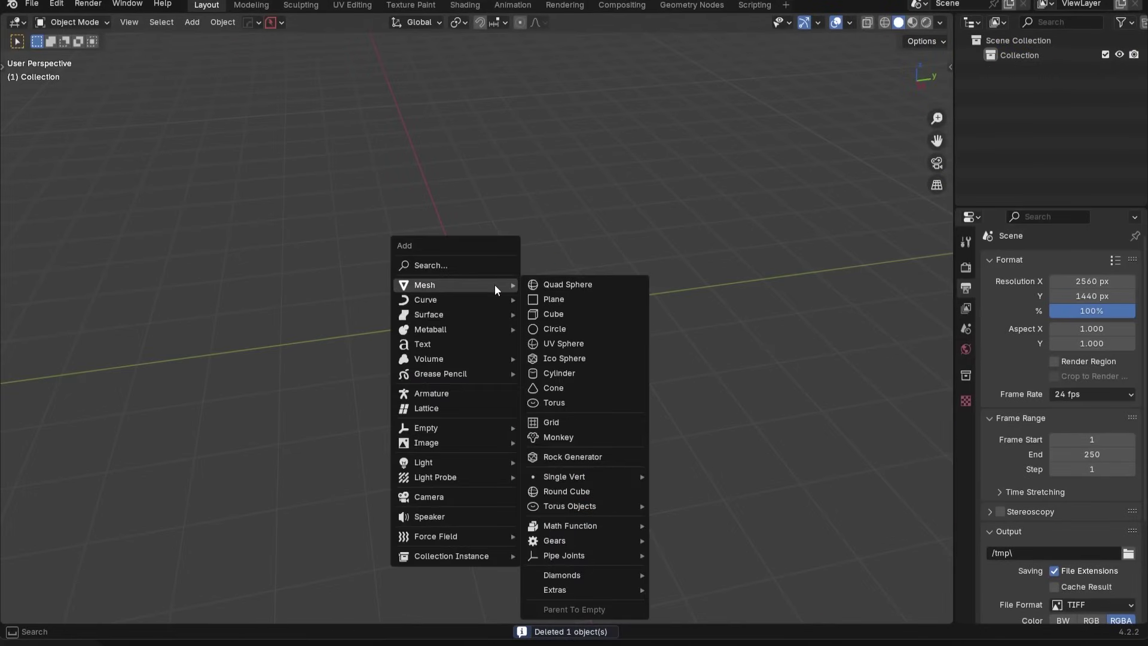
left_click(570, 326)
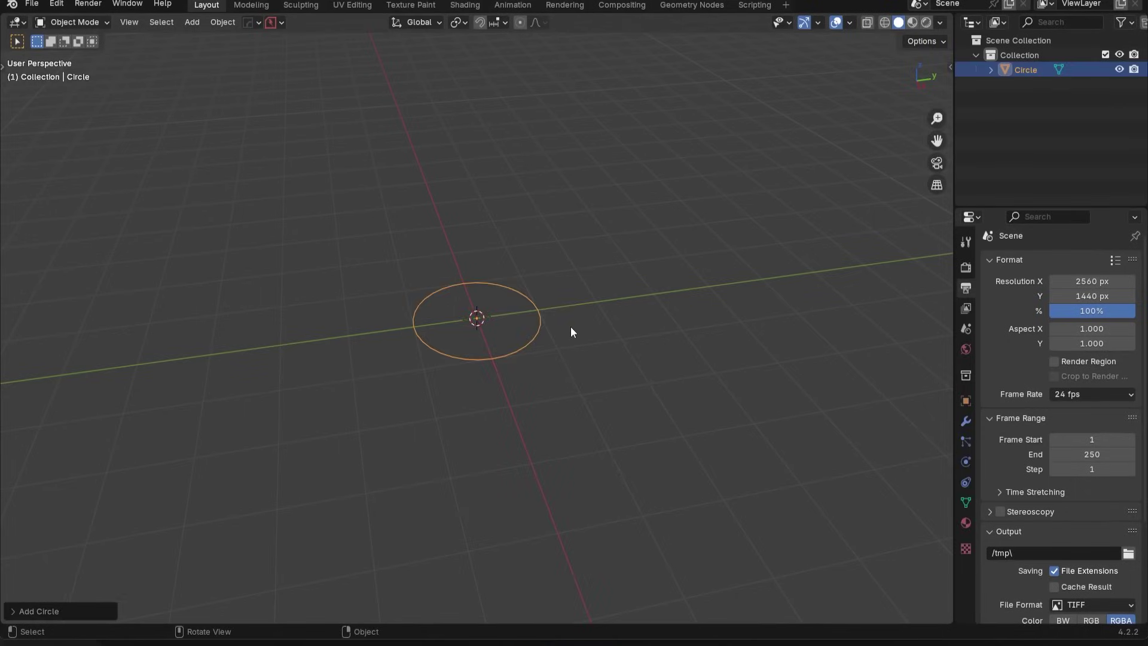
left_click(49, 611)
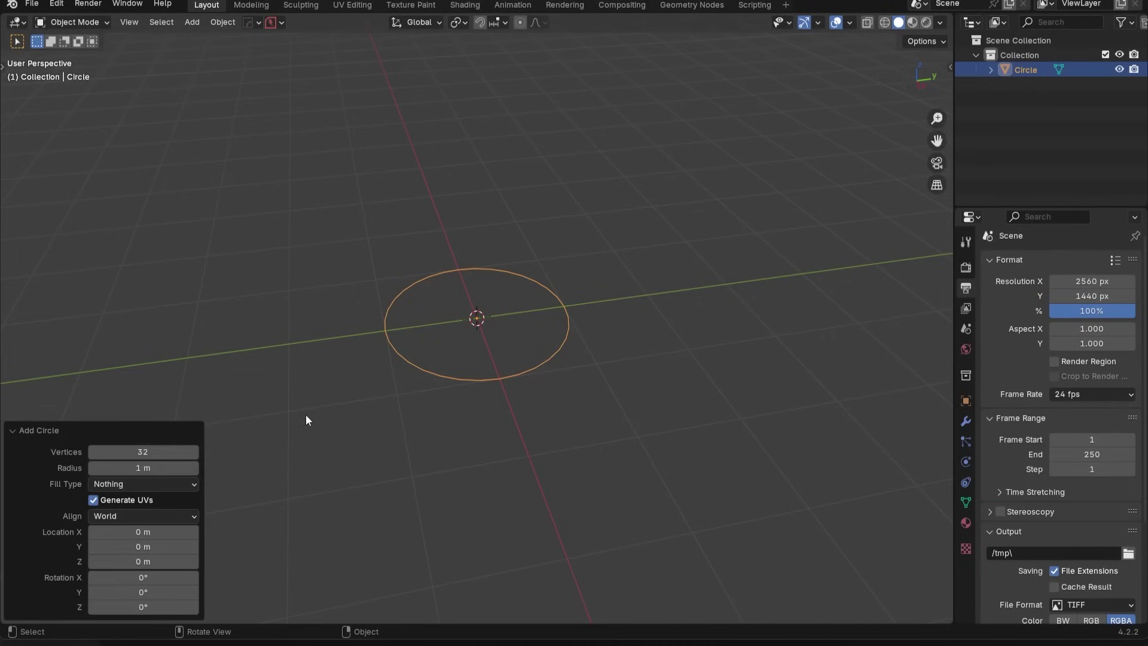
left_click(157, 452)
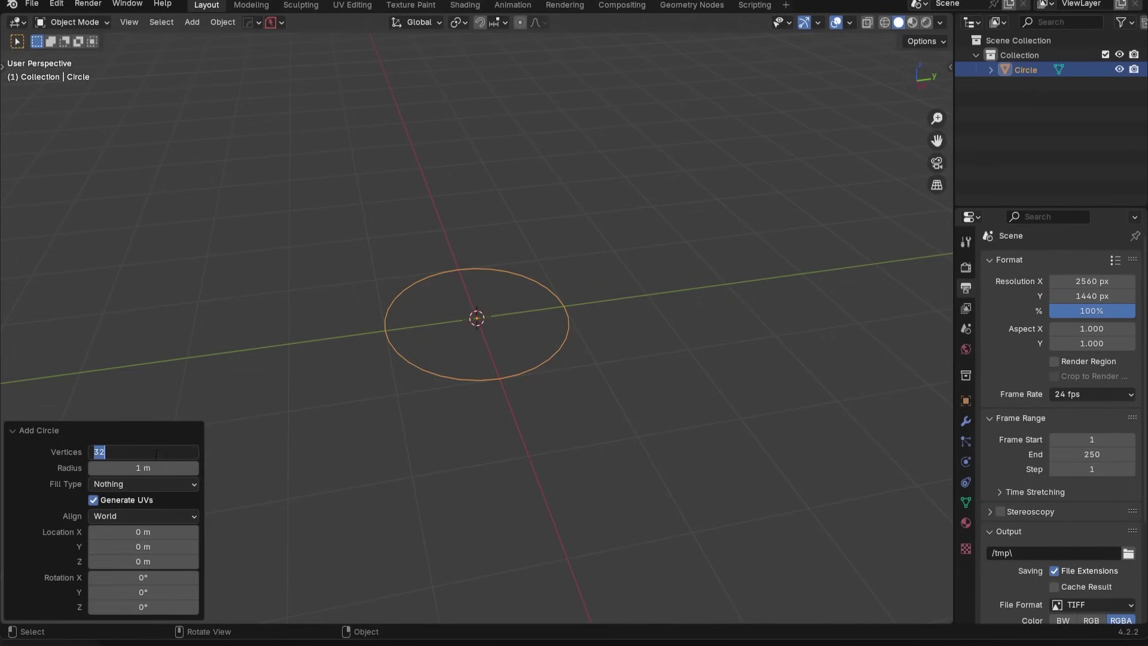
type("16")
key("Return")
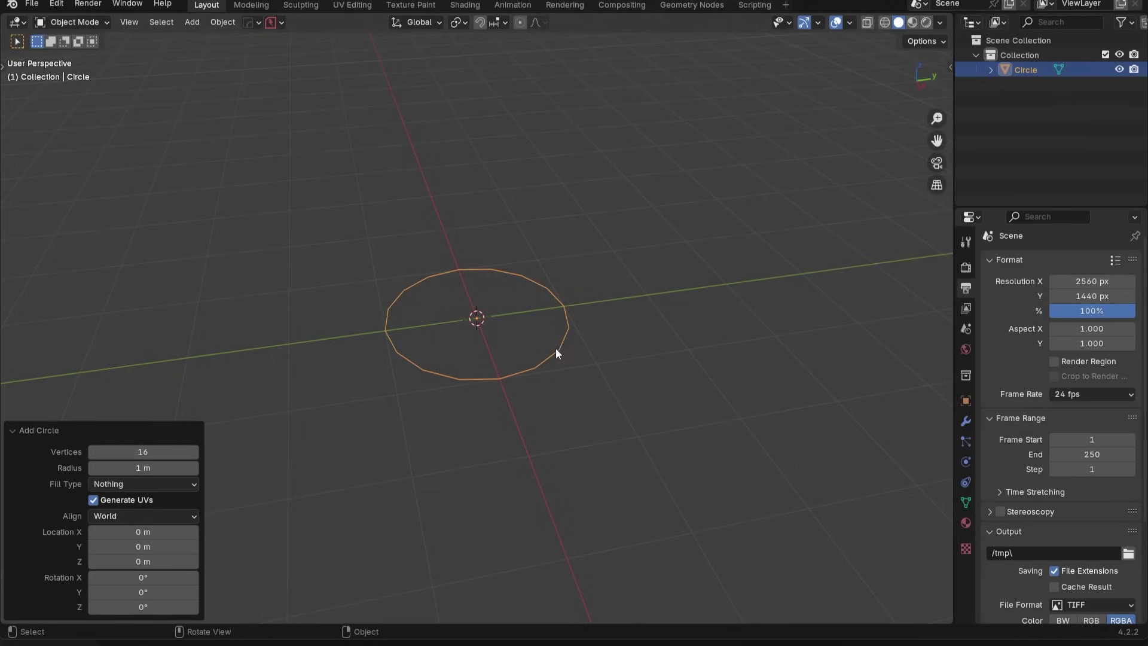
- Delete the seven vertices on one side of the circle, keeping a half circle on the positive X side
key("Tab")
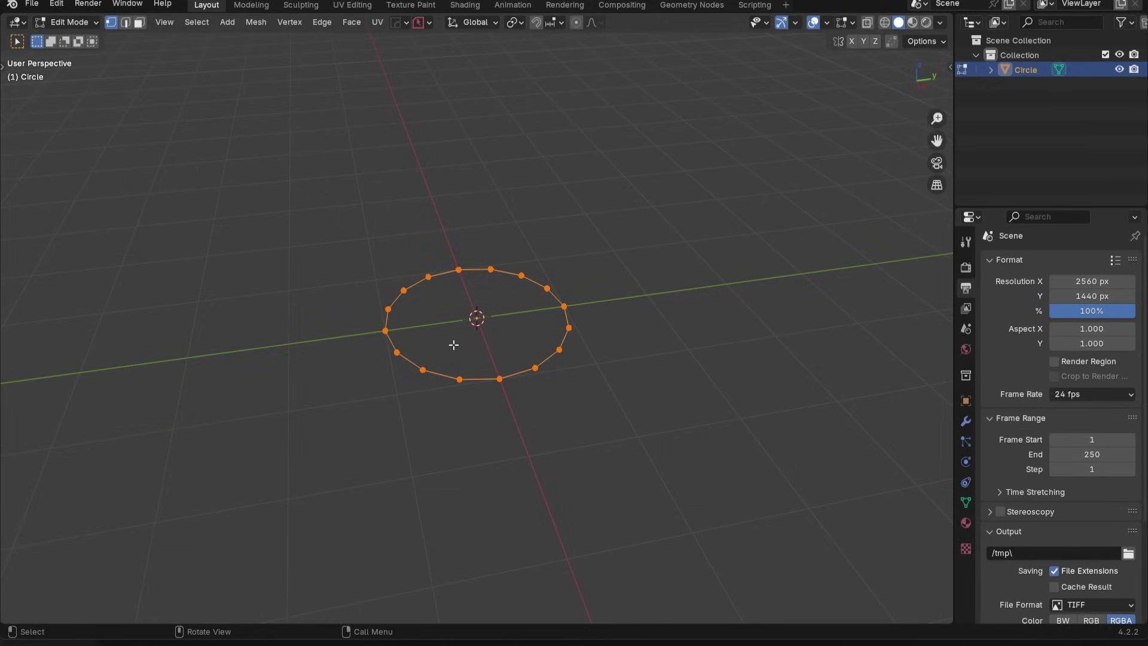
middle_click_drag(463, 329, 516, 352)
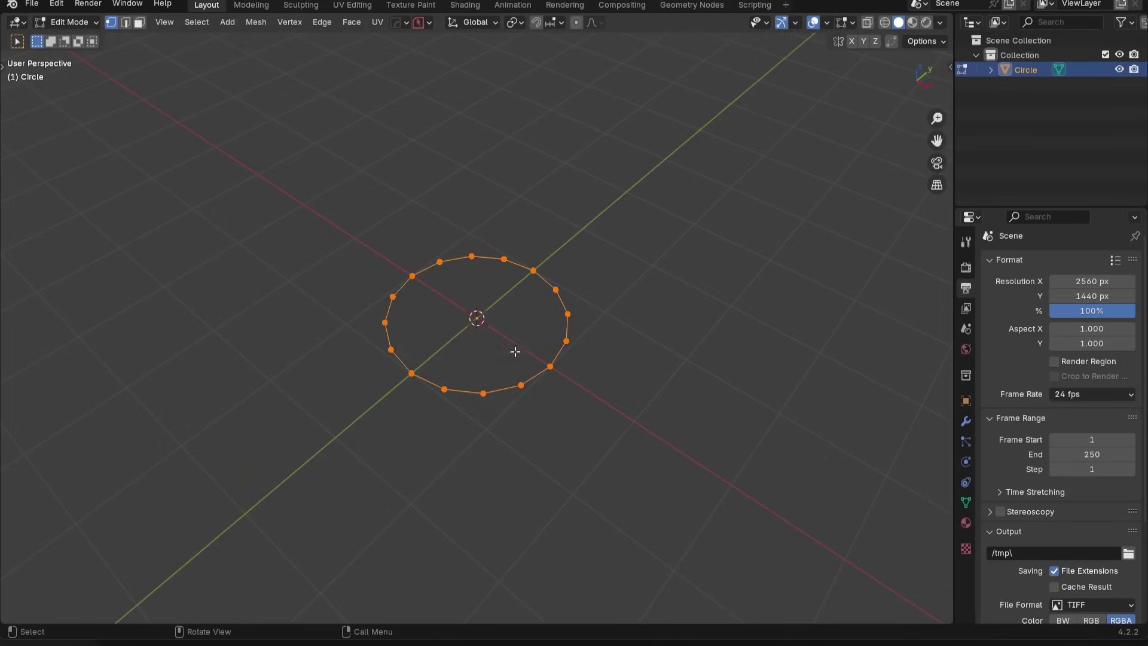
left_click(391, 350)
left_click(504, 259, "ctrl")
key("x")
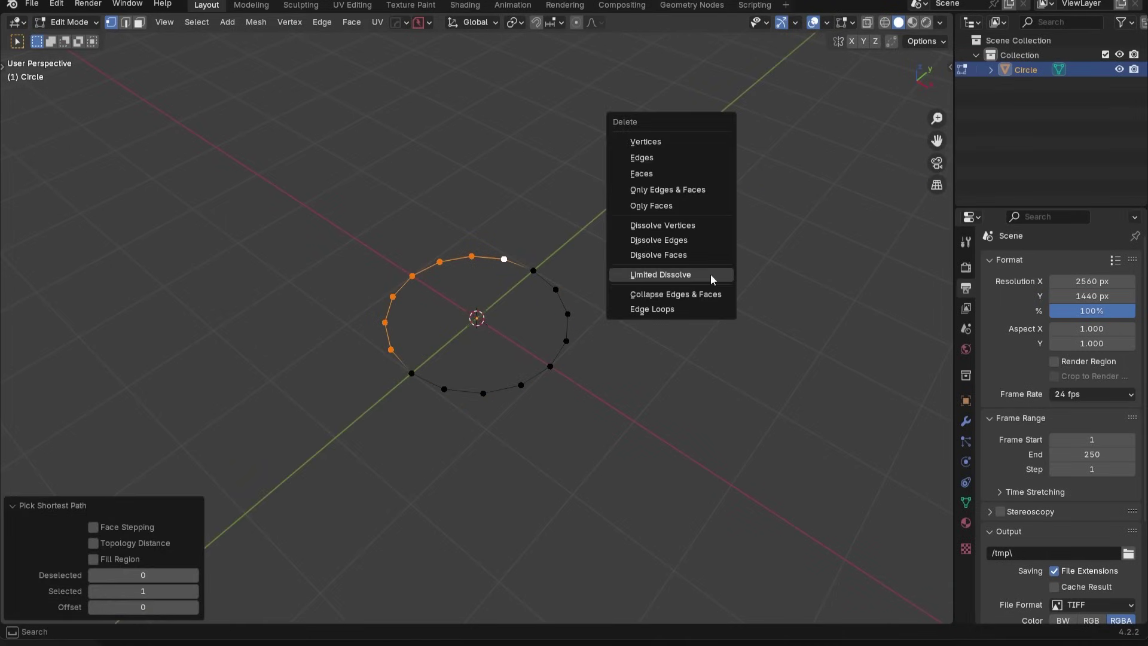
left_click(674, 142)
key("Tab")
- Duplicate the half circle in place and rotate the copy by -90° in front view so it stands upright
left_click(605, 235)
middle_click_drag(601, 320, 650, 326)
key("KP_1")
key("shift+d")
key("Escape")
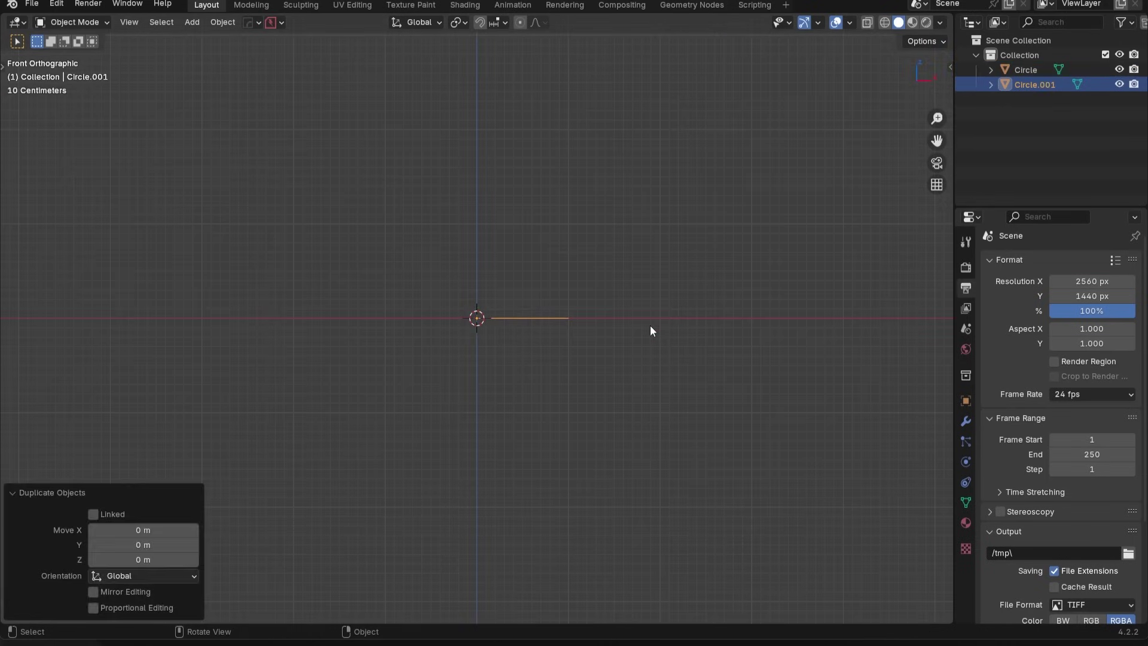
type("r90")
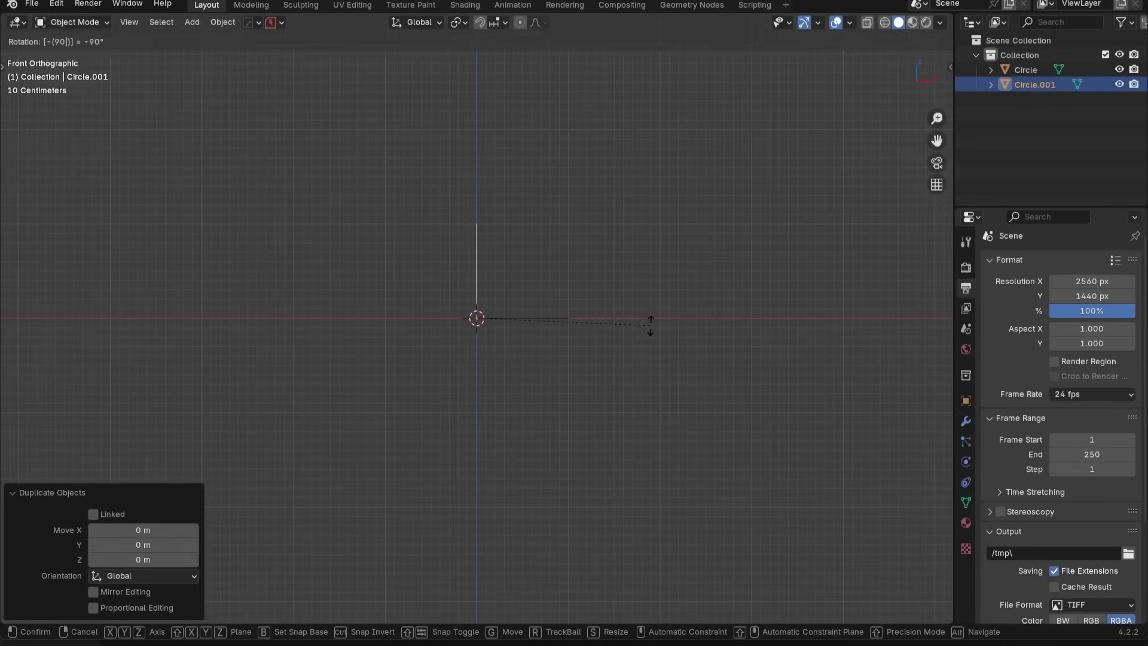
key("Return")
- Move the upright copy about 1.99 m along the Y axis so its end meets the original half circle
middle_click_drag(650, 325, 490, 296)
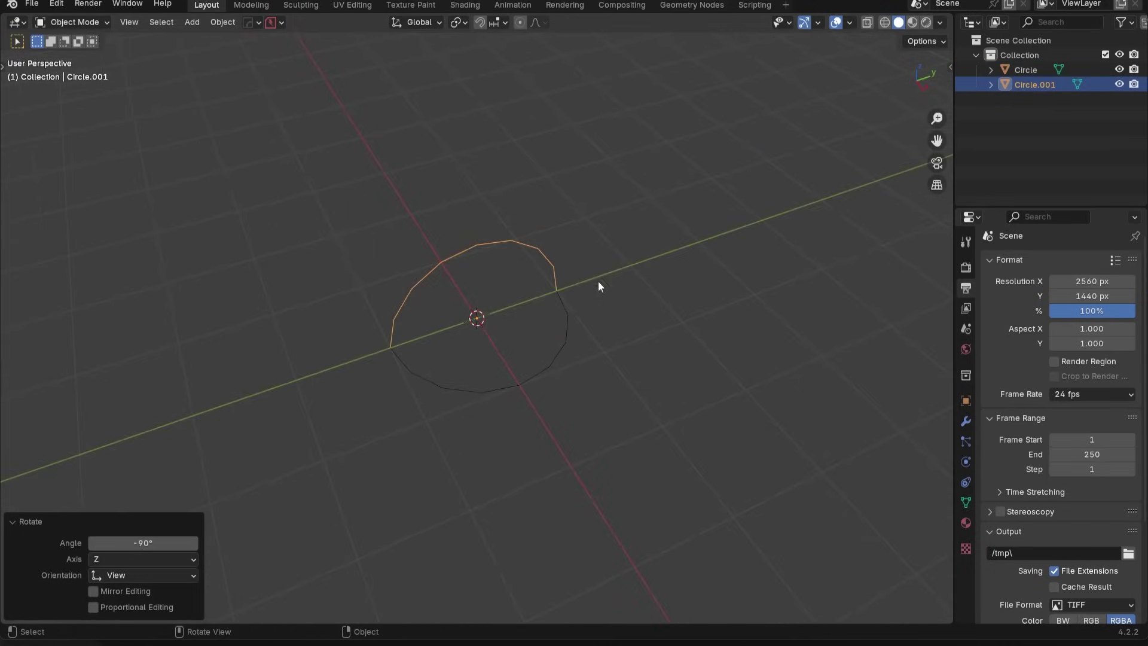
middle_click_drag(598, 281, 497, 295)
key("g")
key("y")
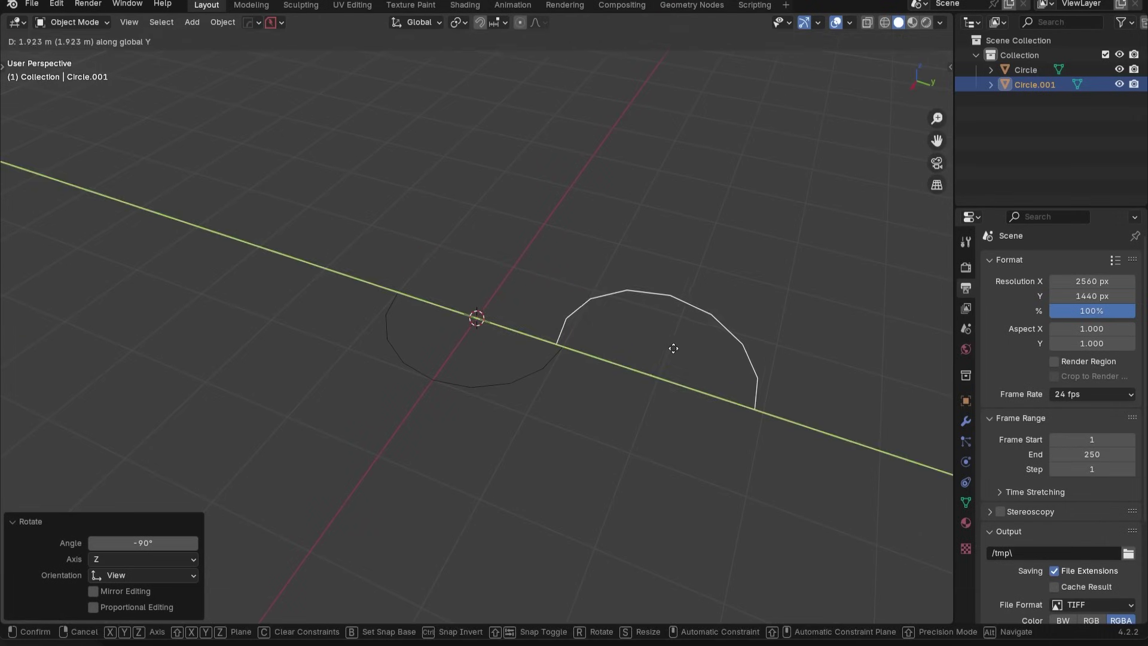
left_click(678, 349)
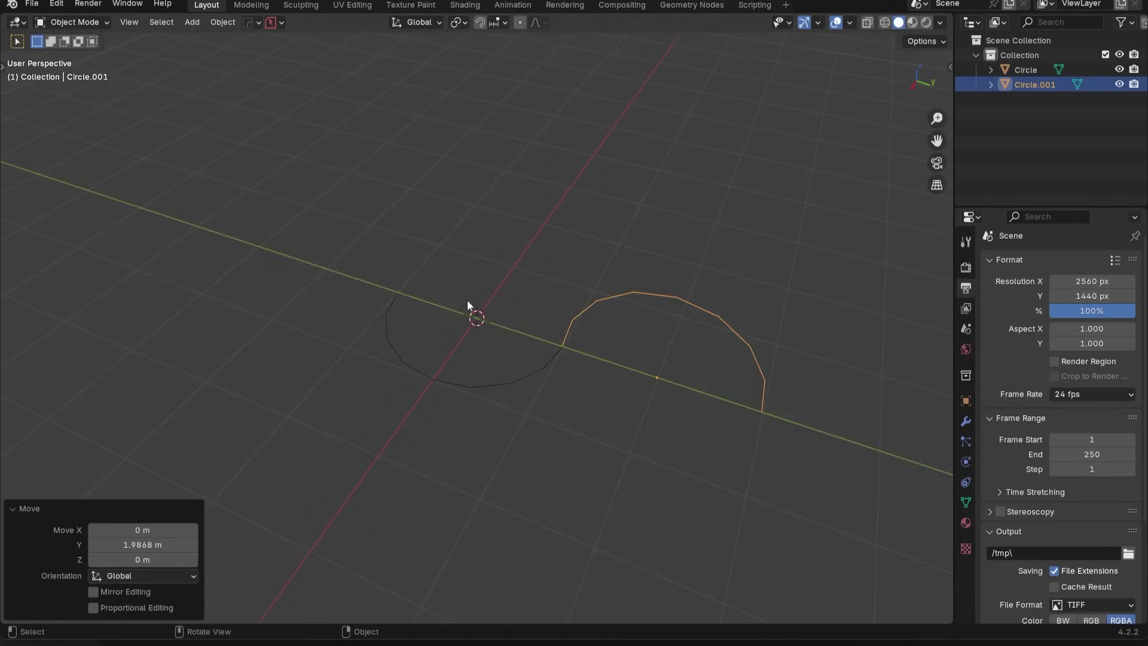
- Rotate the original half circle 90° about the Y axis so that it stands upright
middle_click_drag(467, 300, 501, 339)
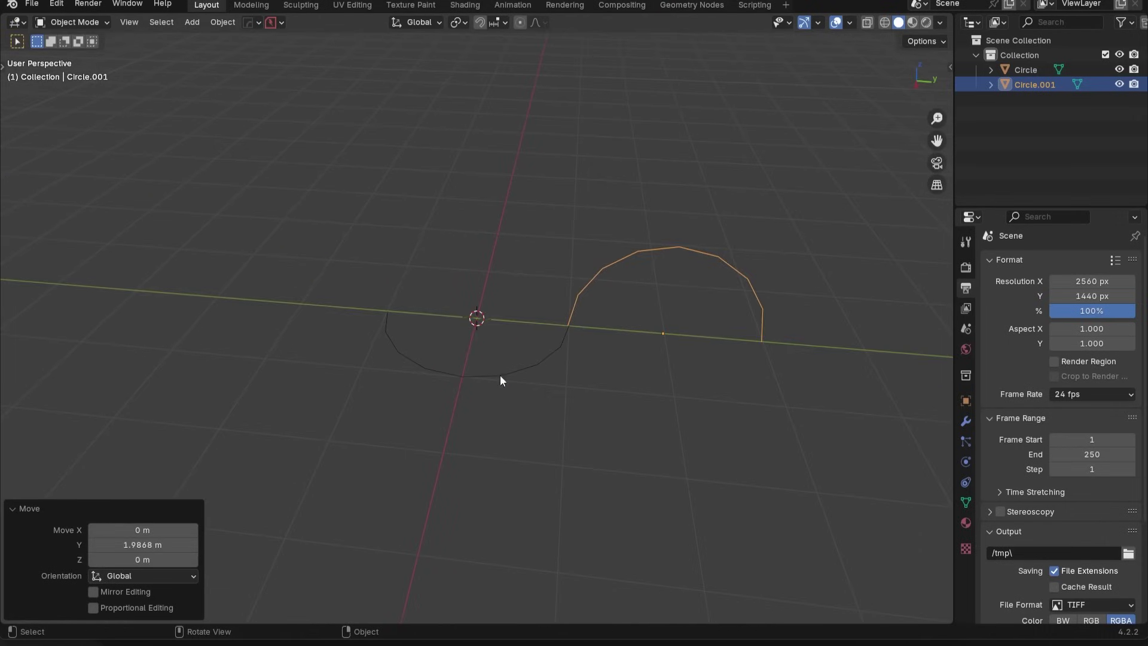
left_click(519, 366)
type("r")
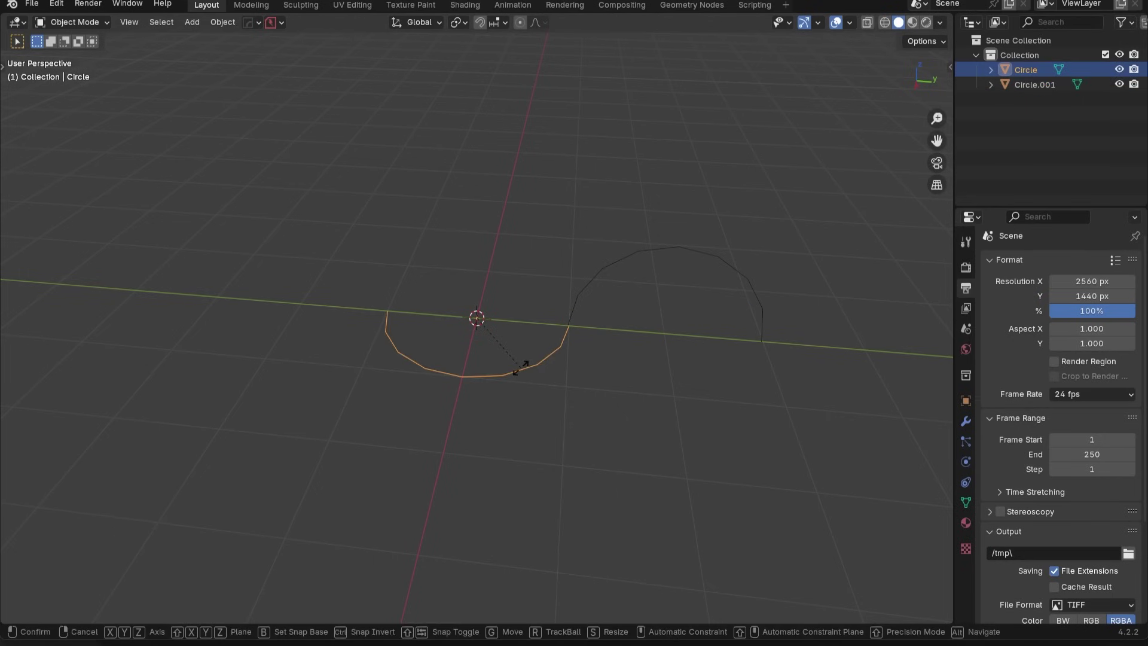
type("y90")
key("Return")
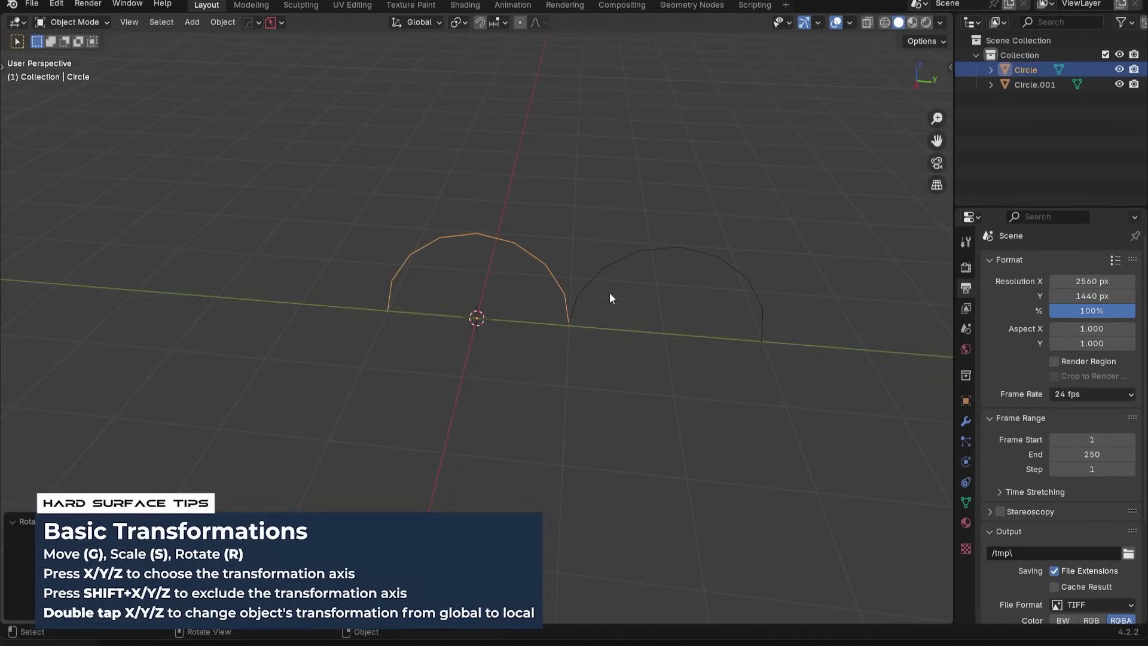
- Rotate the duplicated half circle 90° about the Y axis so that it lies flat
left_click(636, 263)
type("ry-90")
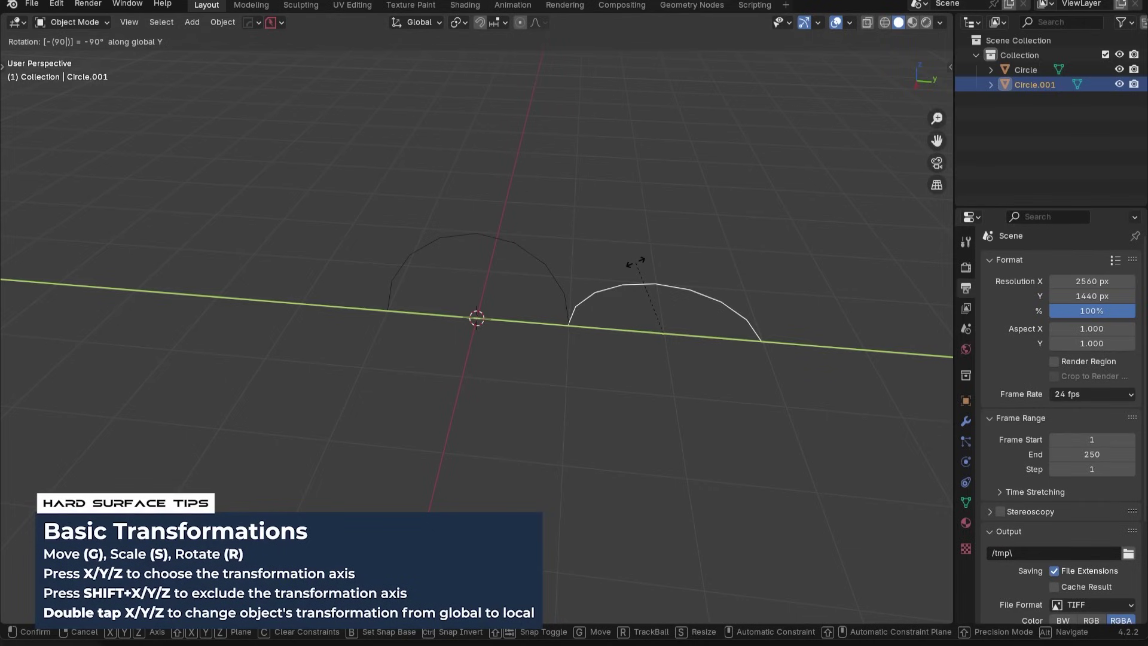
key("minus")
key("Return")
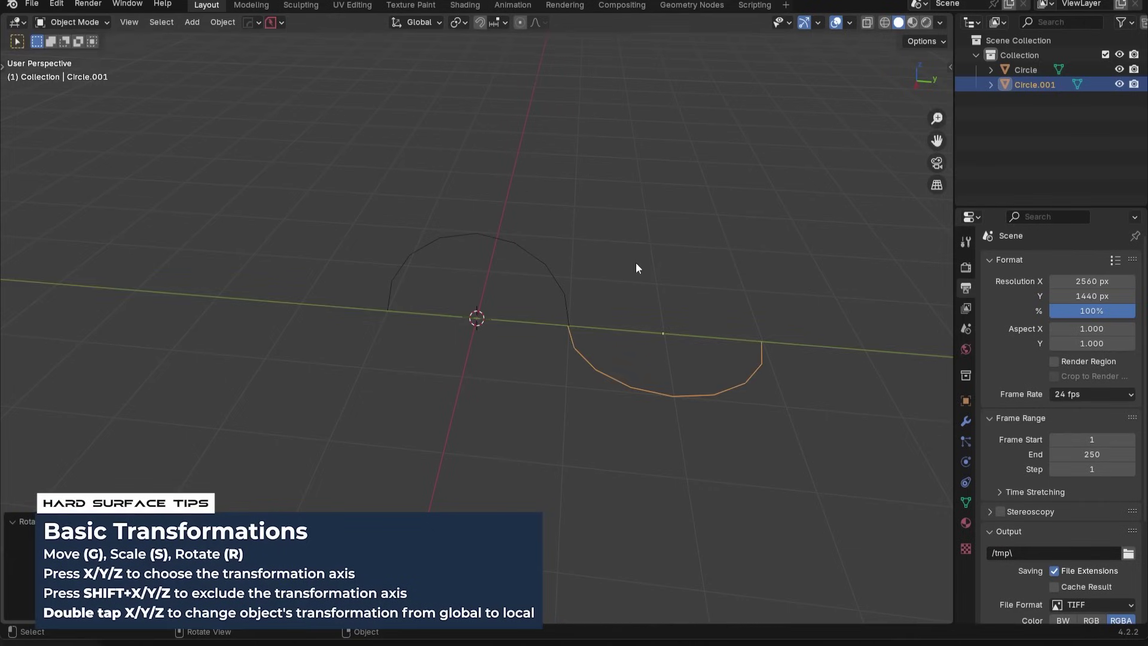
- In right view, move the flat half circle down 0.2 m along the Z axis, using snapped increments
middle_click_drag(636, 263, 654, 254)
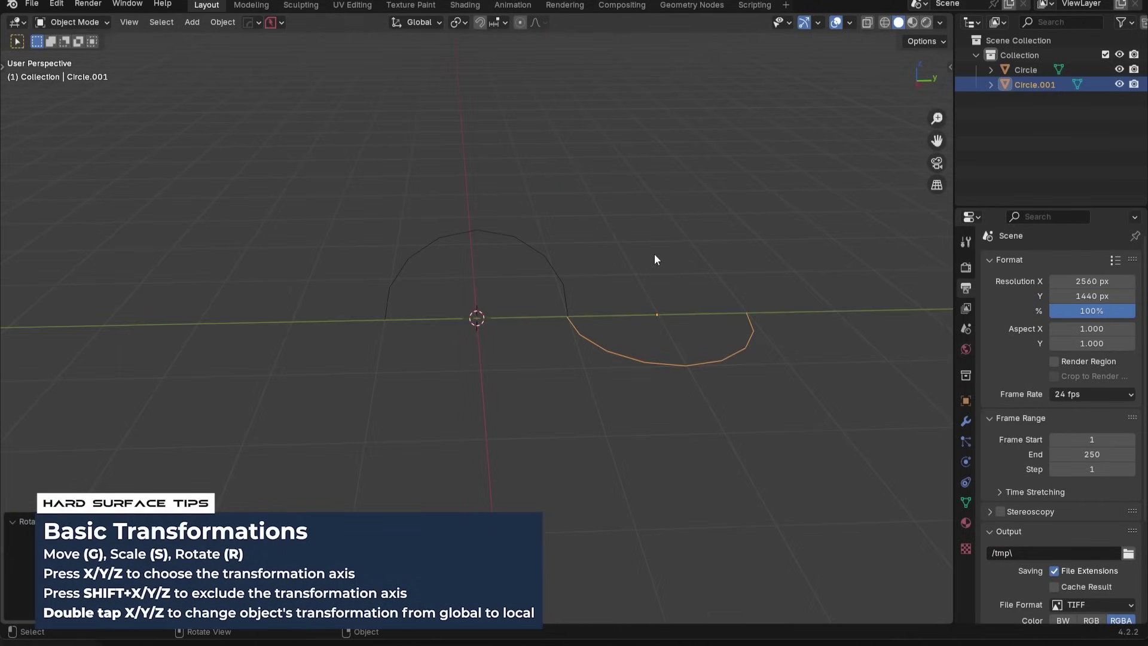
key("KP_3")
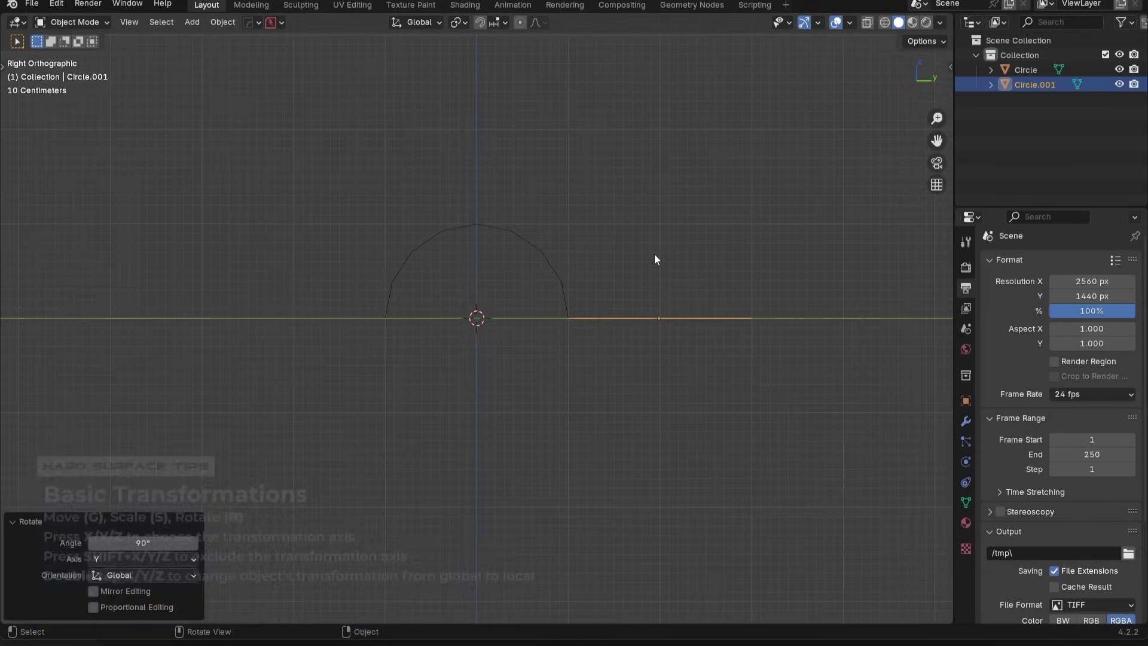
middle_click_drag(623, 253, 627, 305)
key("KP_3")
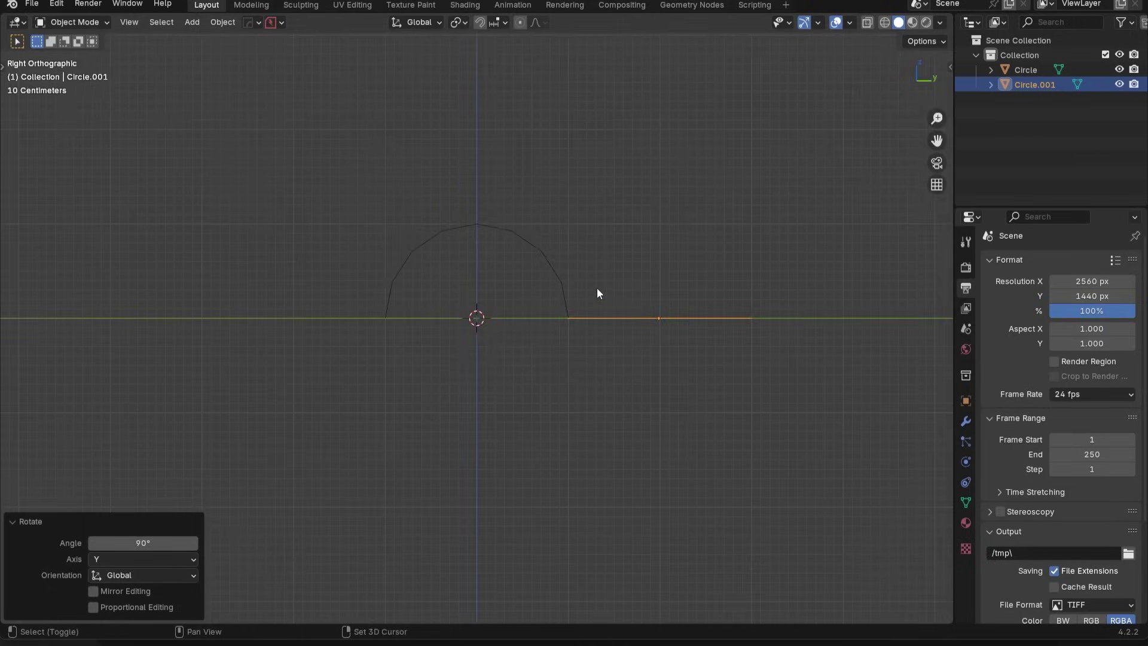
key("g")
key("z")
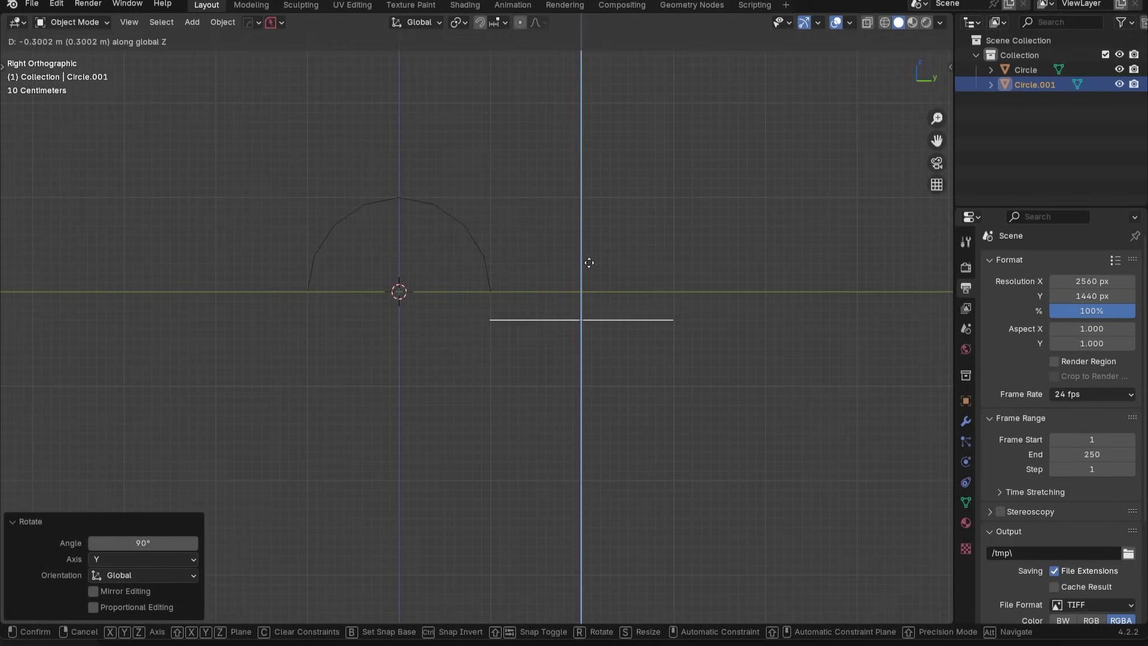
left_click(594, 249, "ctrl")
- In top view, move the upright half circle 0.3 m along the X axis
middle_click_drag(582, 258, 547, 326)
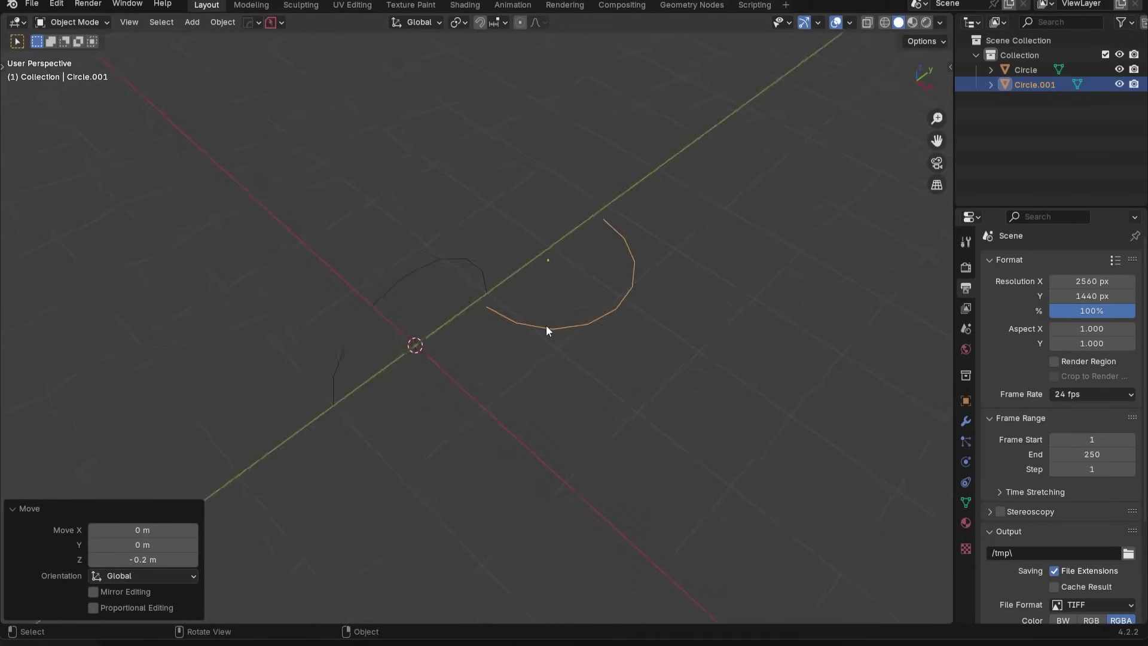
key("KP_7")
left_click(480, 328)
key("g")
key("x")
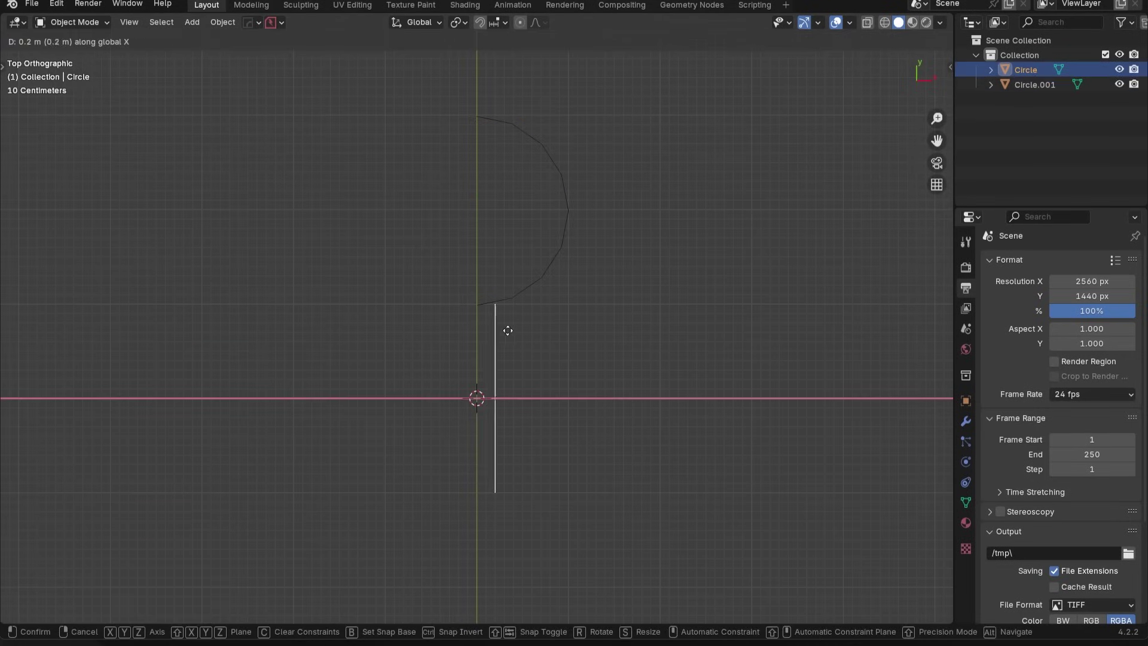
left_click(509, 335)
mouse_move(509, 335)
middle_mouse_down()
mouse_move(604, 353)
mouse_move(584, 295)
mouse_move(523, 328)
middle_mouse_up()
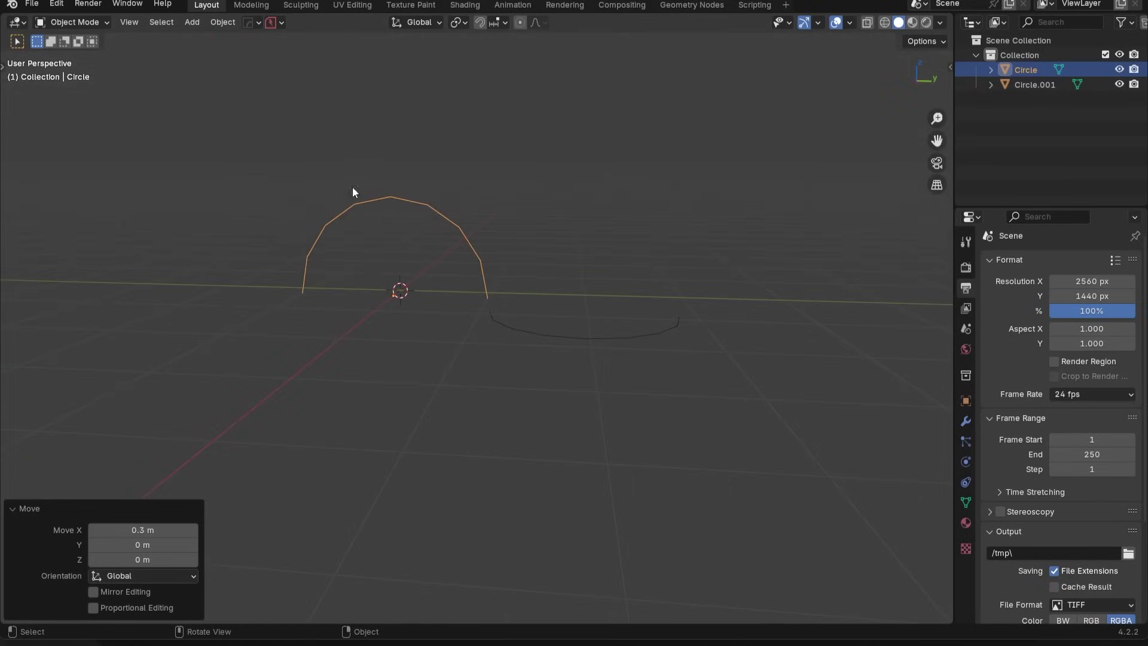
middle_click_drag(591, 316, 662, 354)
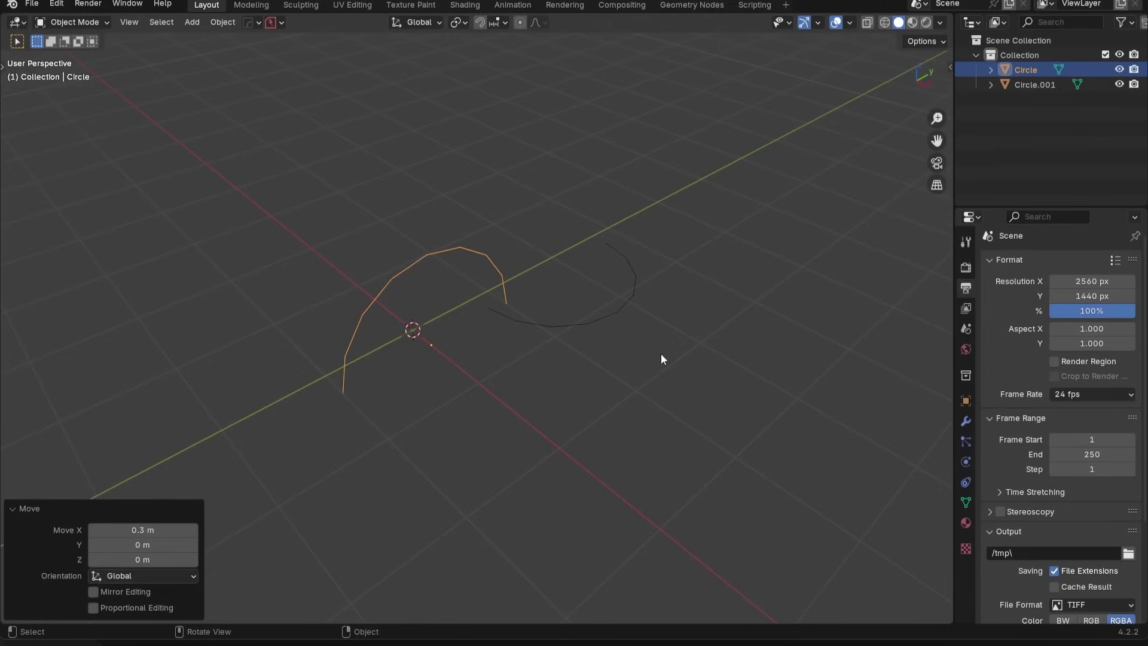
middle_click_drag(662, 359, 501, 366)
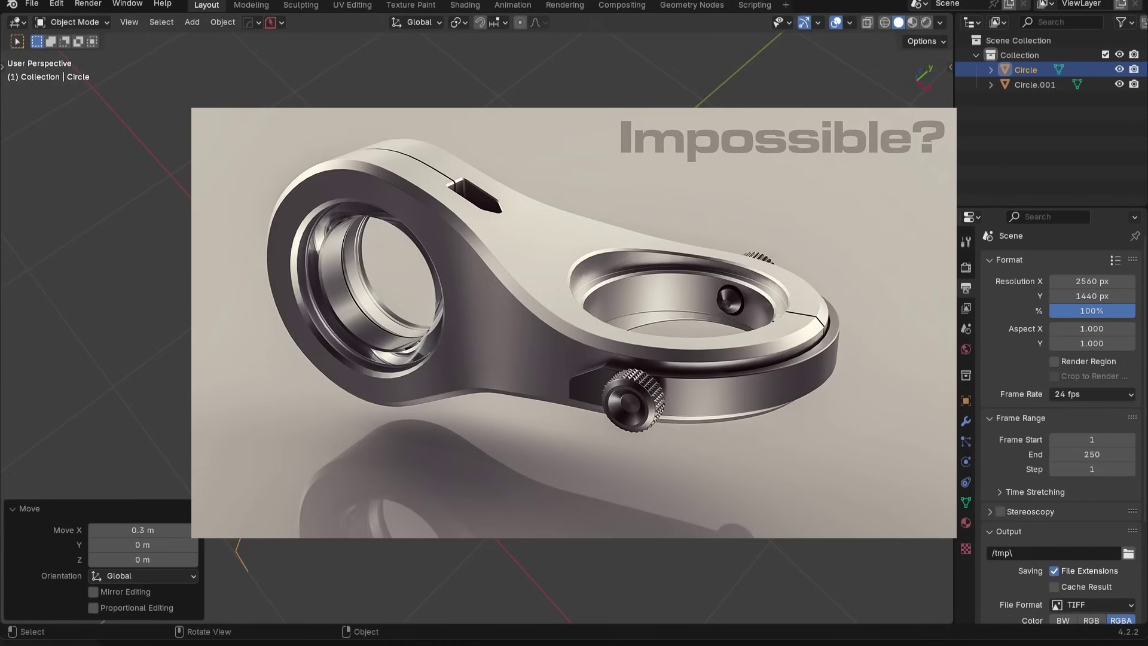
middle_click_drag(501, 366, 521, 364)
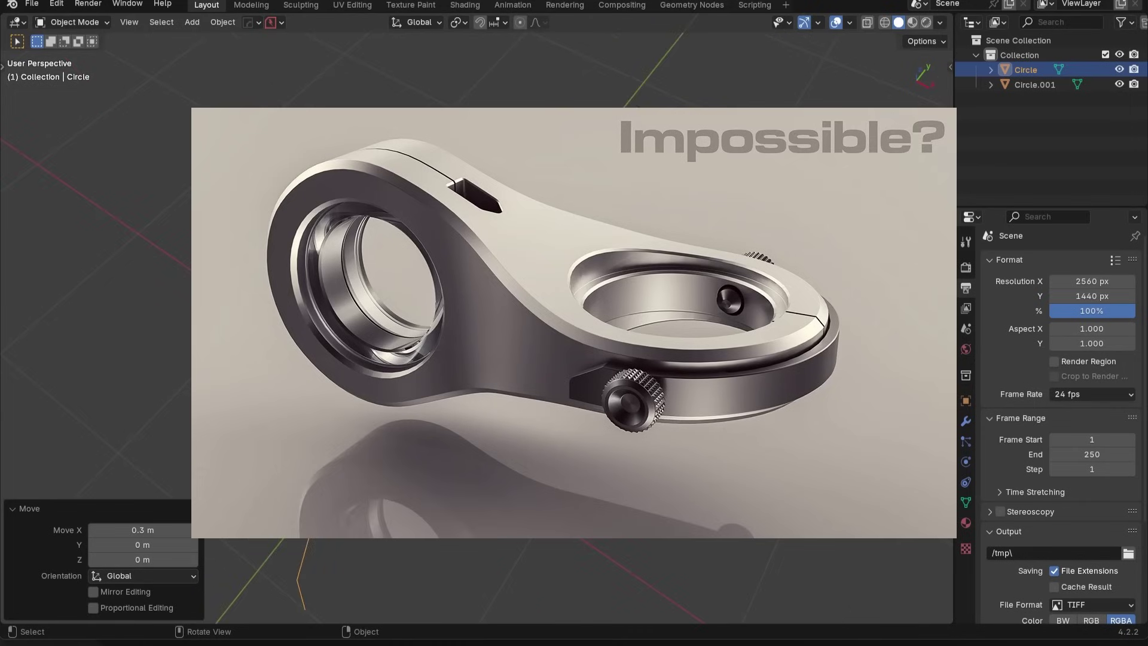
- Delete the flat half circle's end vertex nearest the upright half circle and return to Object Mode
key("KP_7")
middle_click_drag(556, 287, 590, 274)
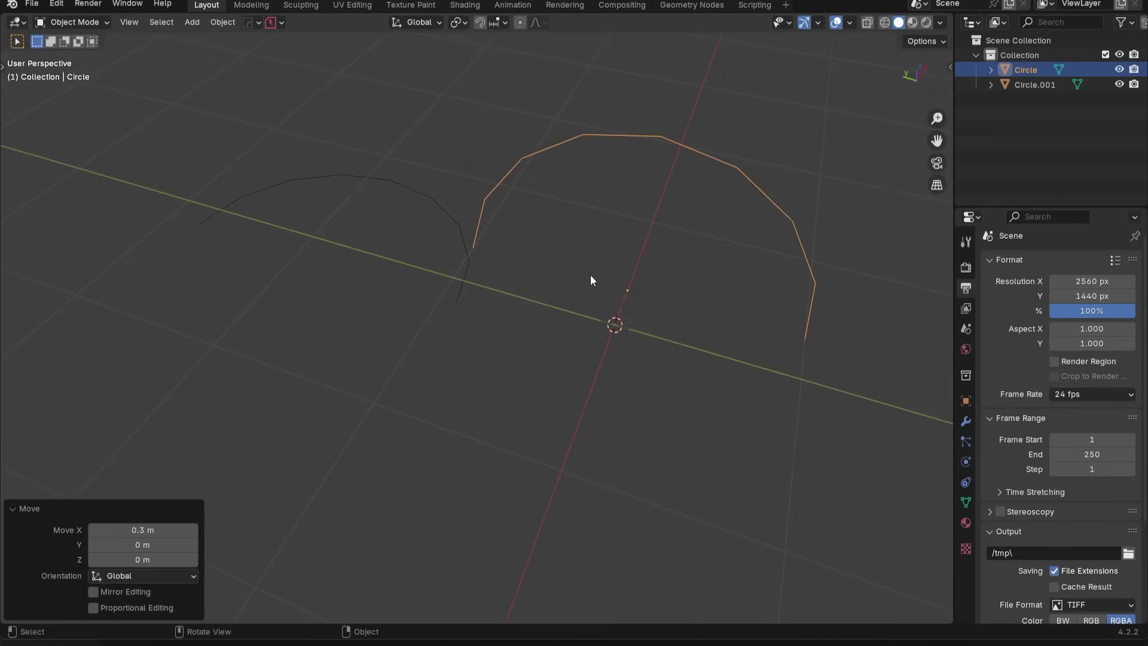
left_click(464, 285)
key("Tab")
key("x")
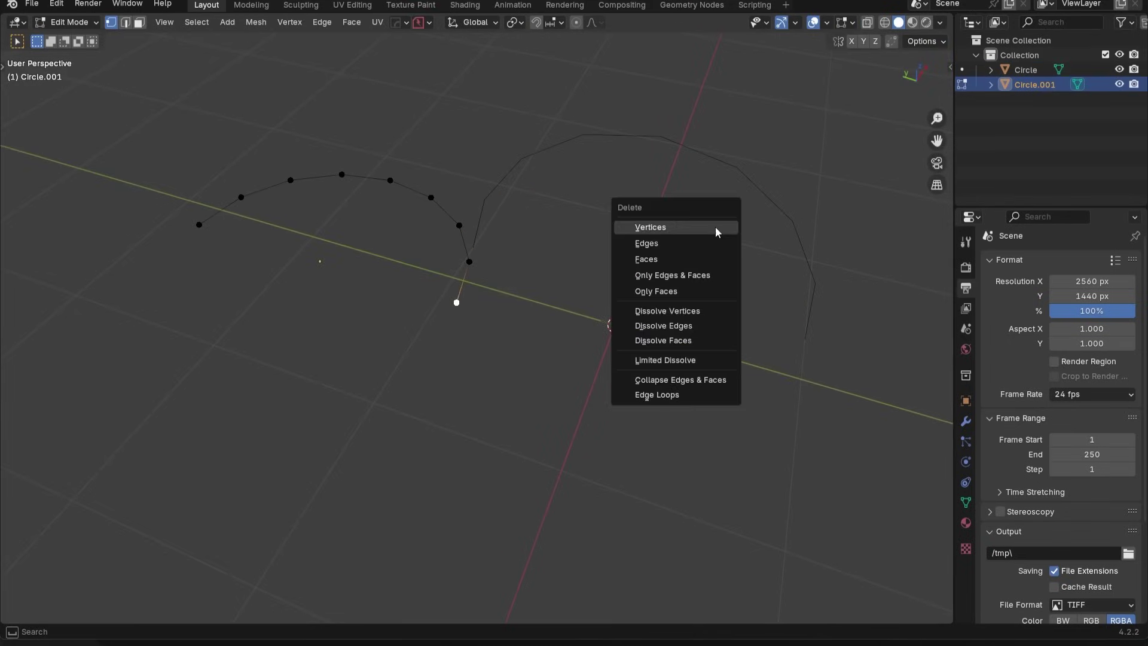
key("Escape")
key("KP_7")
middle_click_drag(630, 341, 561, 335)
key("Tab")
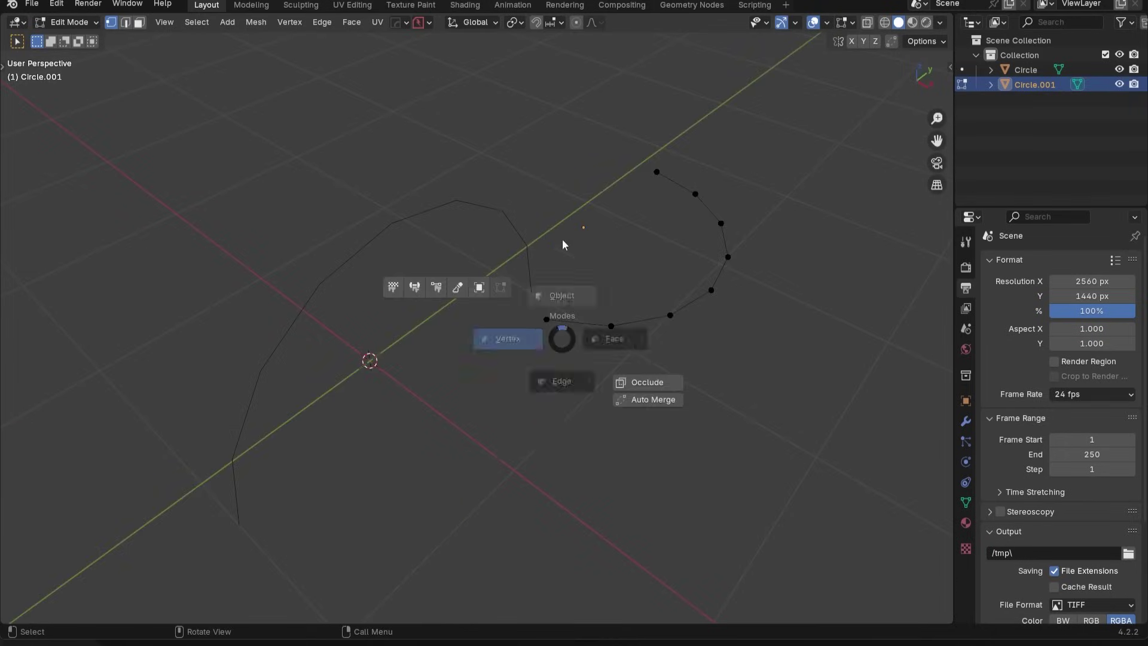
- Select the upright and flat half circles and join them into one object
middle_click_drag(562, 238, 587, 246)
left_click(501, 261)
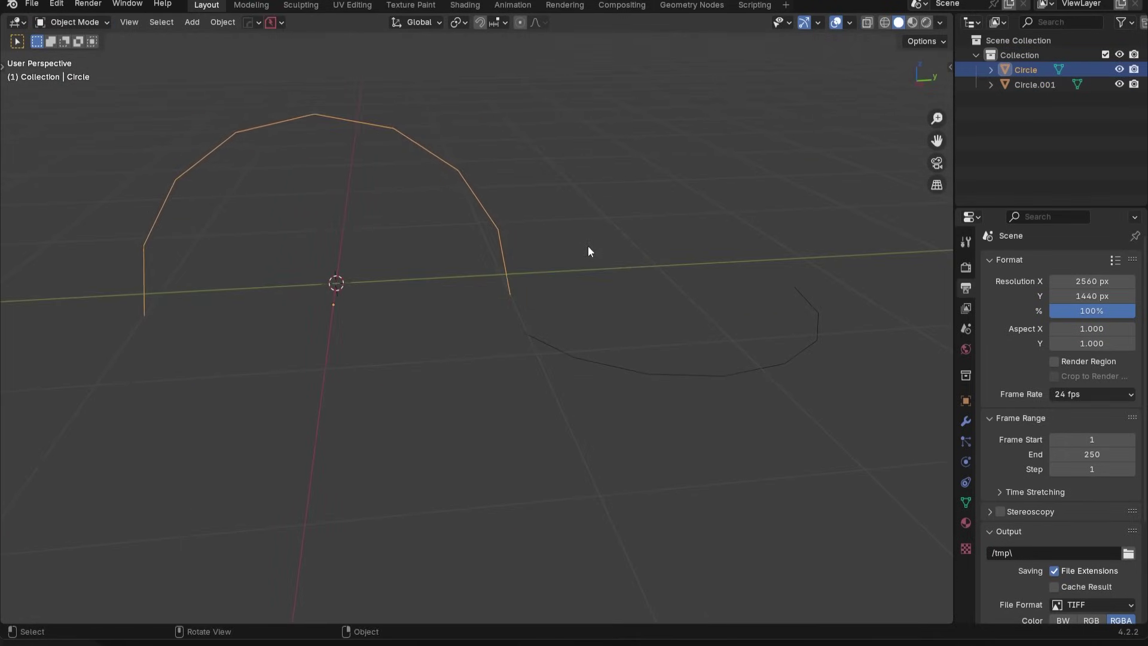
key("Tab")
middle_click_drag(489, 272, 515, 290)
key("Tab")
left_click(548, 288)
left_click(541, 354, "shift")
key("ctrl+j")
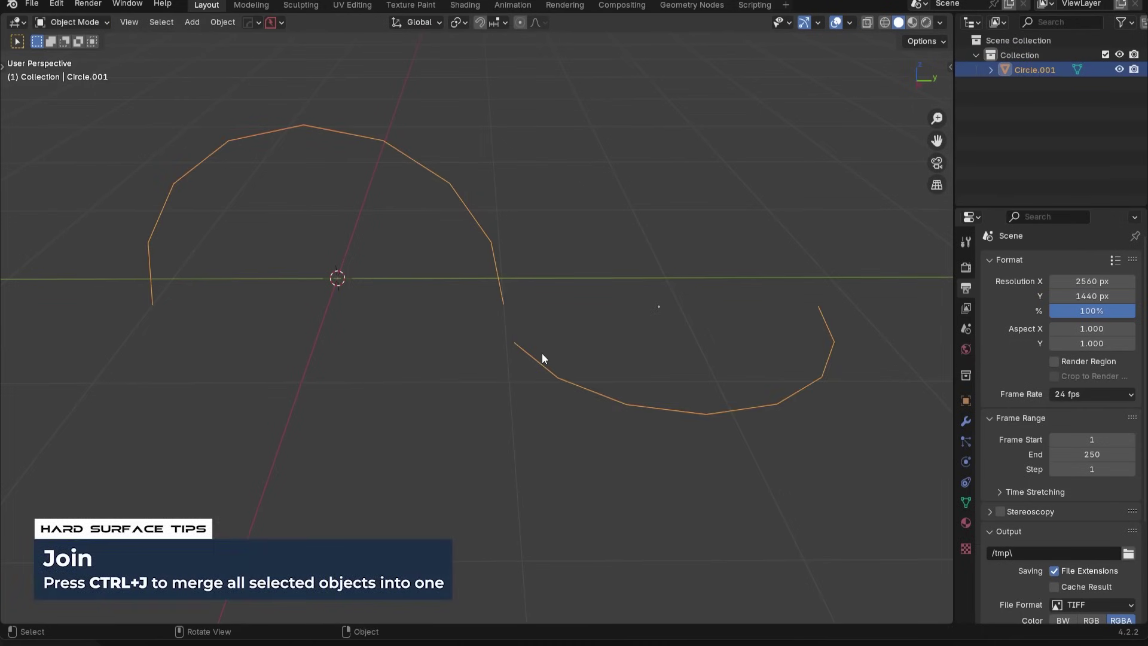
- Merge the facing end vertices of the upright and flat half circles at their center in Edit Mode
key("Tab")
middle_click_drag(542, 357, 524, 287)
left_click(524, 287)
left_click(542, 321, "shift")
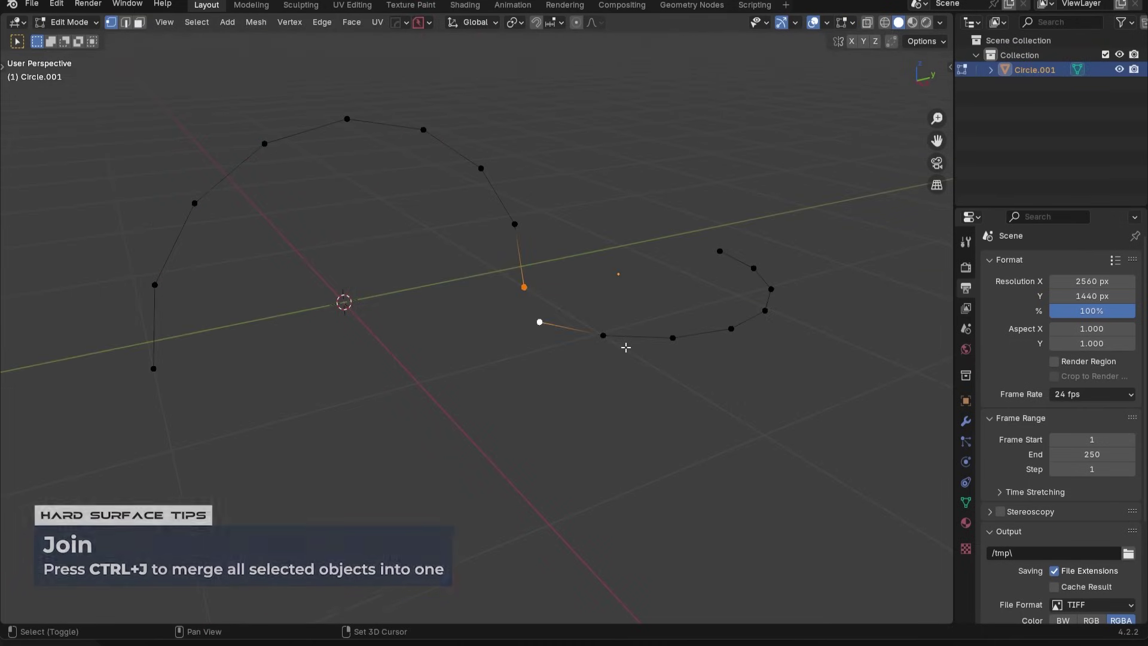
key("shift+1")
mouse_move(625, 344)
middle_mouse_down()
mouse_move(608, 352)
mouse_move(640, 352)
middle_mouse_up()
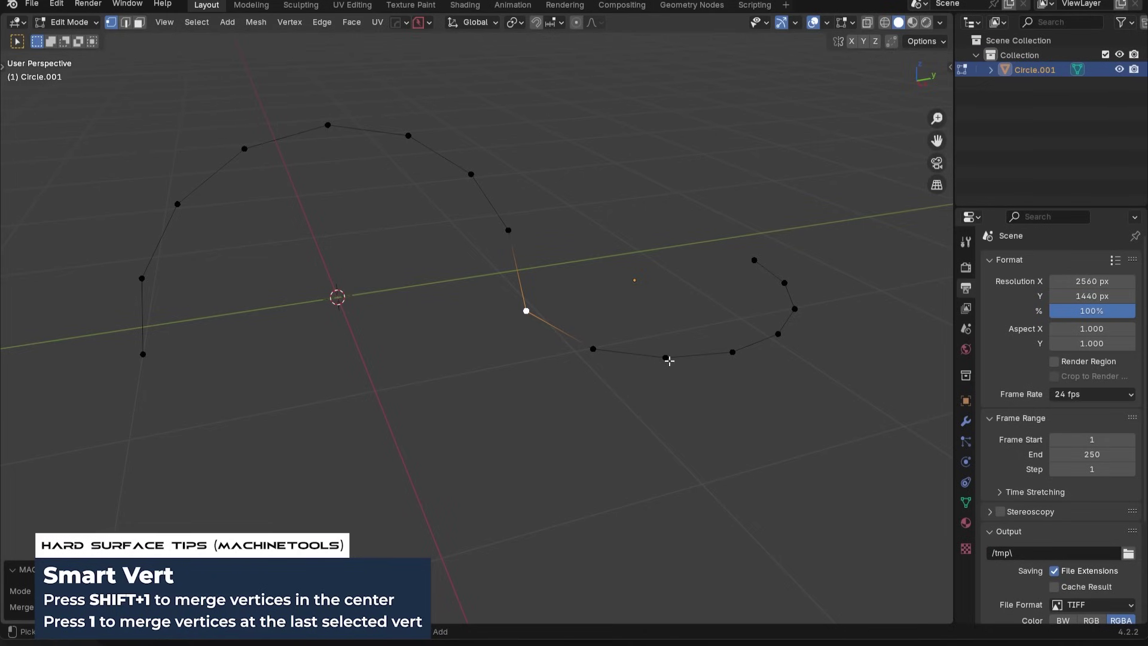
- Vertex-bevel the merged vertex by about 0.145 m with one segment to soften the transition
key("ctrl+shift+b")
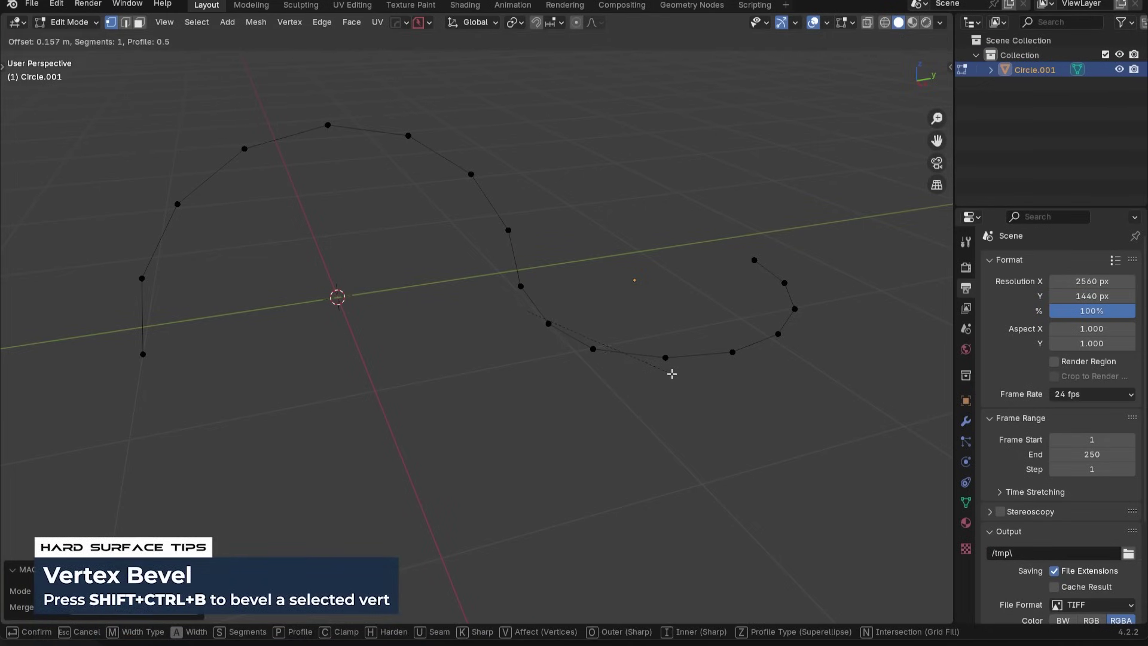
left_click(671, 374)
middle_click_drag(617, 320, 568, 264)
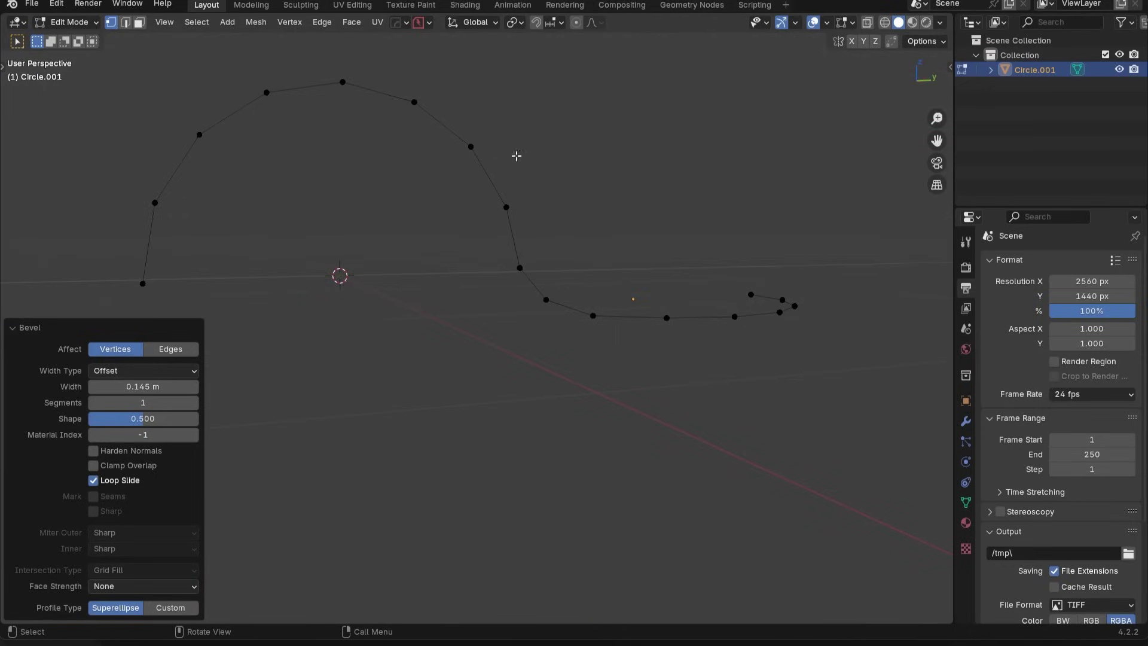
middle_click_drag(635, 360, 503, 295)
key("KP_7")
key("KP_3")
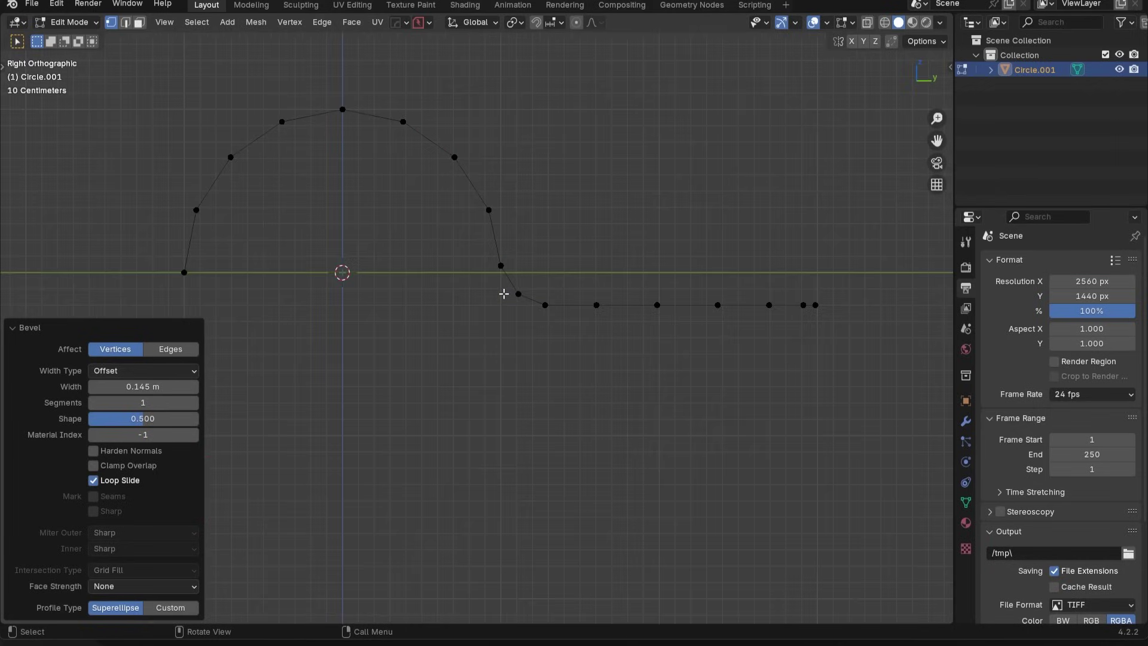
- Symmetrize the profile across the X axis in top view
key("KP_7")
scroll(504, 295, "down", 4)
key("alt+x")
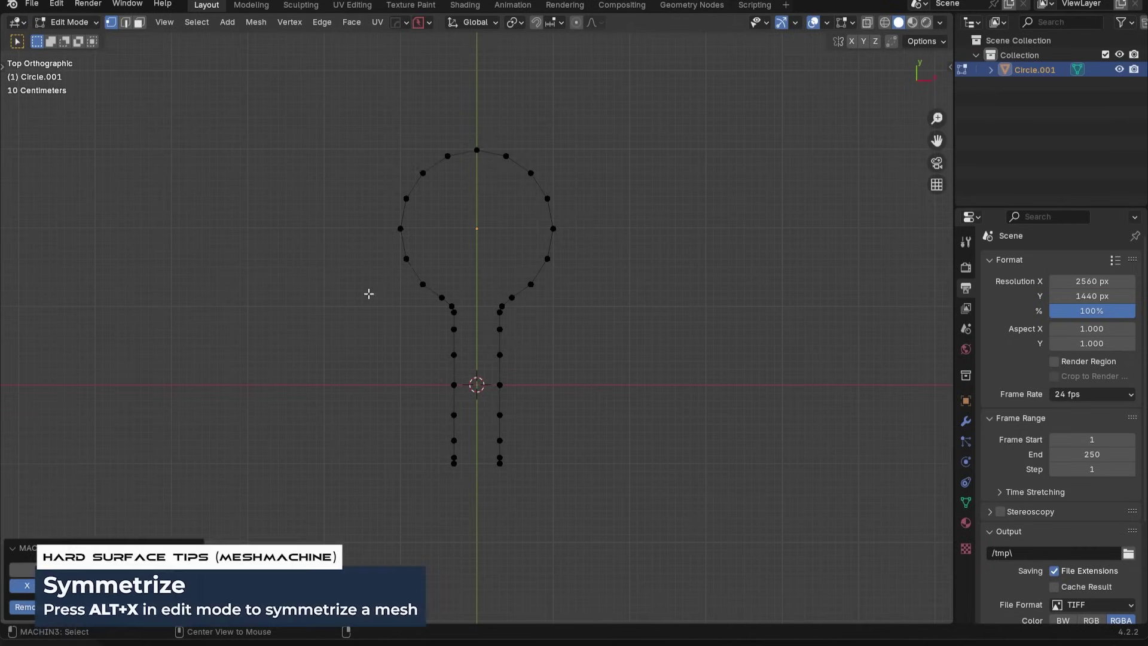
middle_click_drag(661, 361, 510, 259)
key("KP_3")
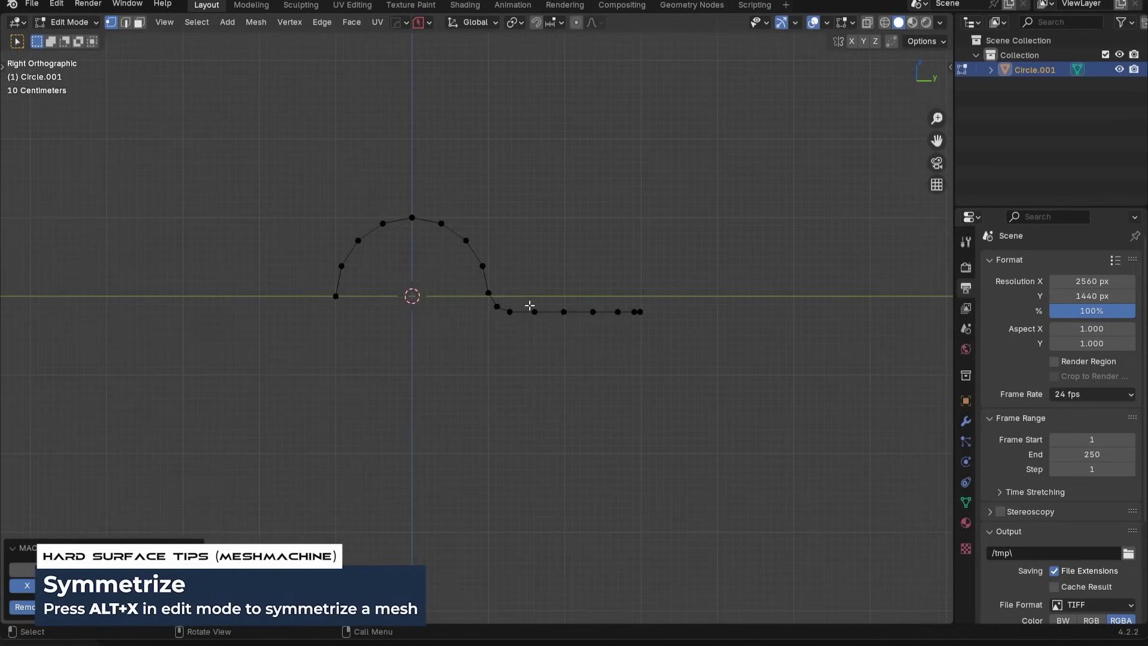
- Undo and retry the symmetrize, then undo the last extra attempt in right view
key("ctrl+z")
key("alt+x")
middle_click_drag(512, 177, 523, 222)
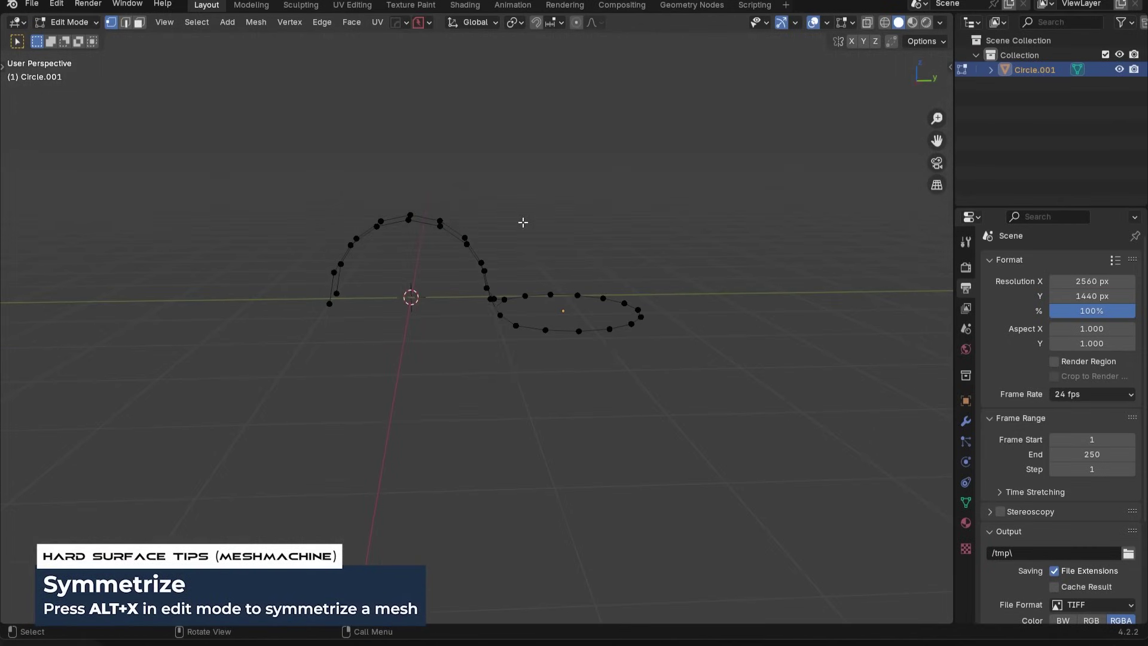
key("alt+x")
key("KP_3")
key("ctrl+z")
- In Object Mode, raise the whole profile along the Z axis in right view
key("Tab")
key("g")
key("z")
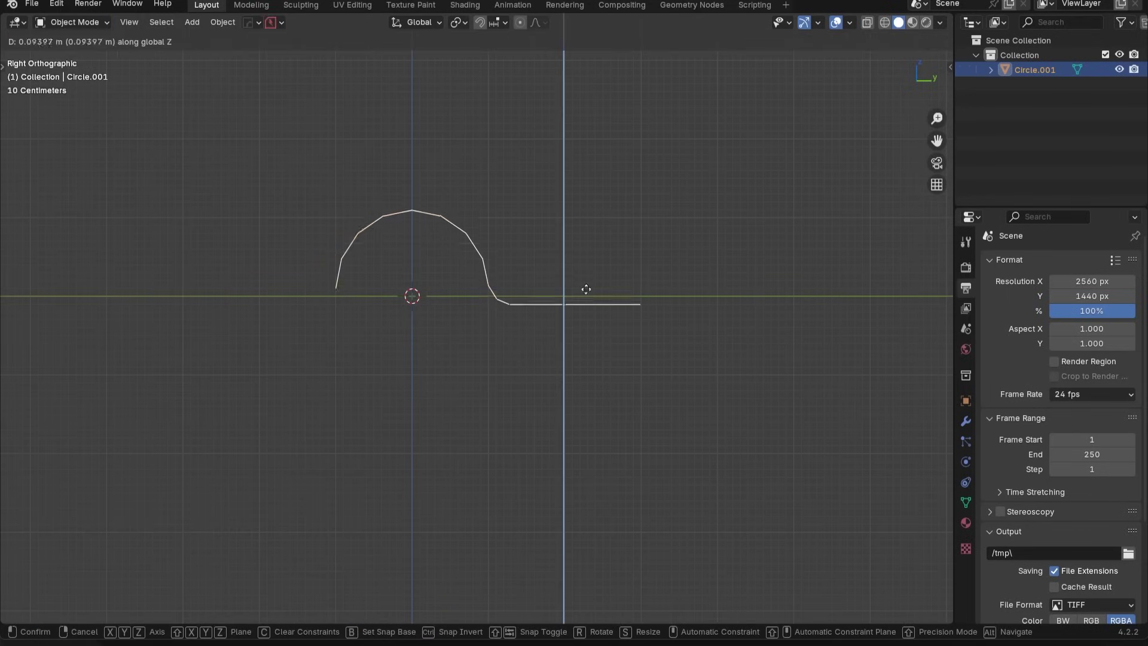
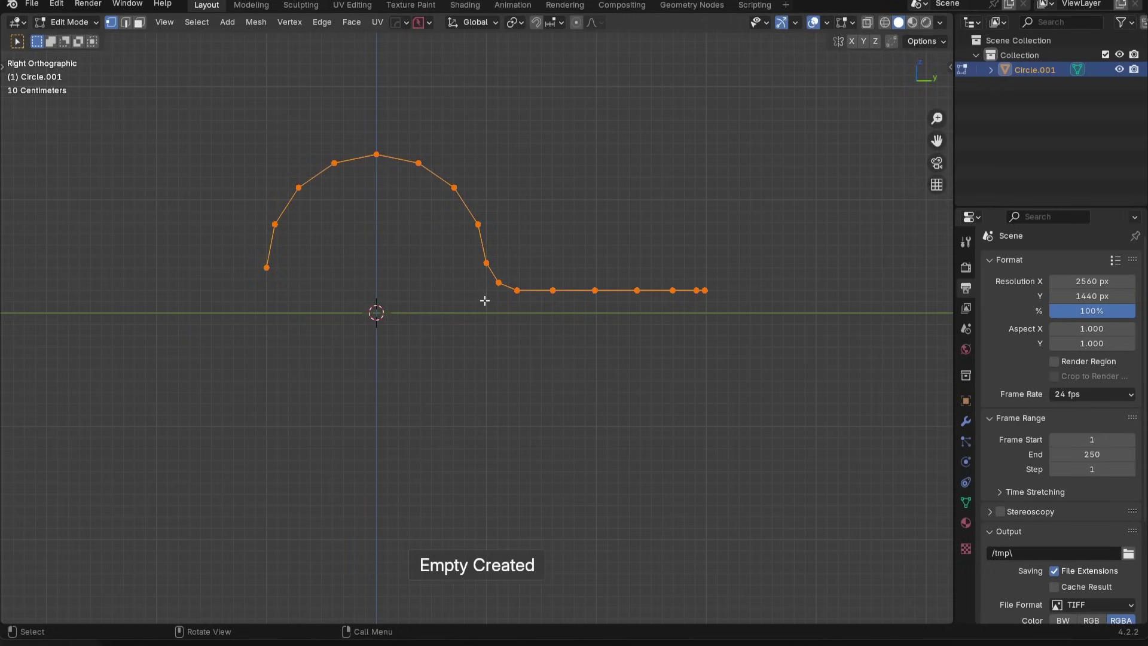
- Return to Object Mode and move the whole profile down about 0.402 m along the Z axis
key("Tab")
left_click(499, 213)
key("g")
key("z")
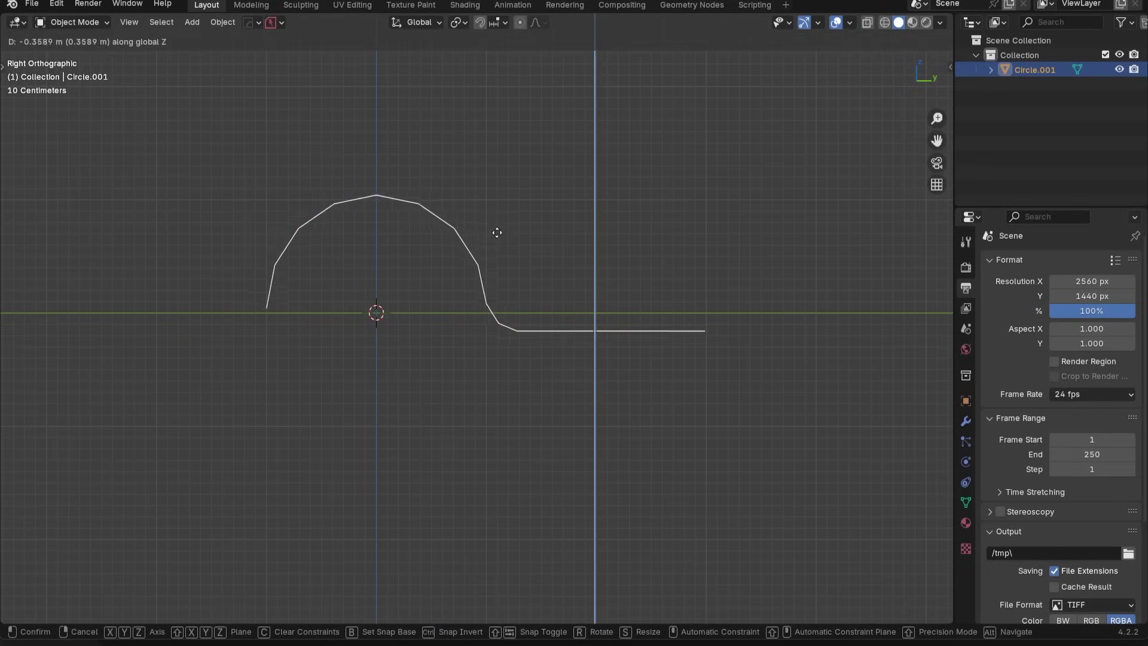
left_click(499, 238)
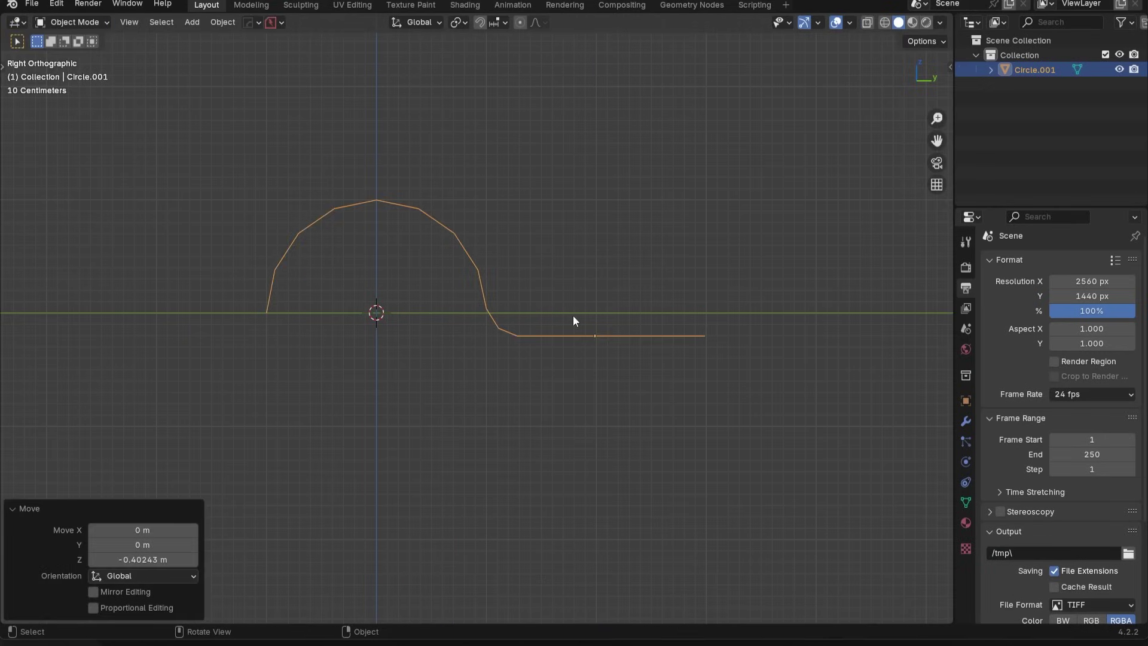
- Delete the transition vertices linking the upright arcs to the flat loop on both sides
key("Tab")
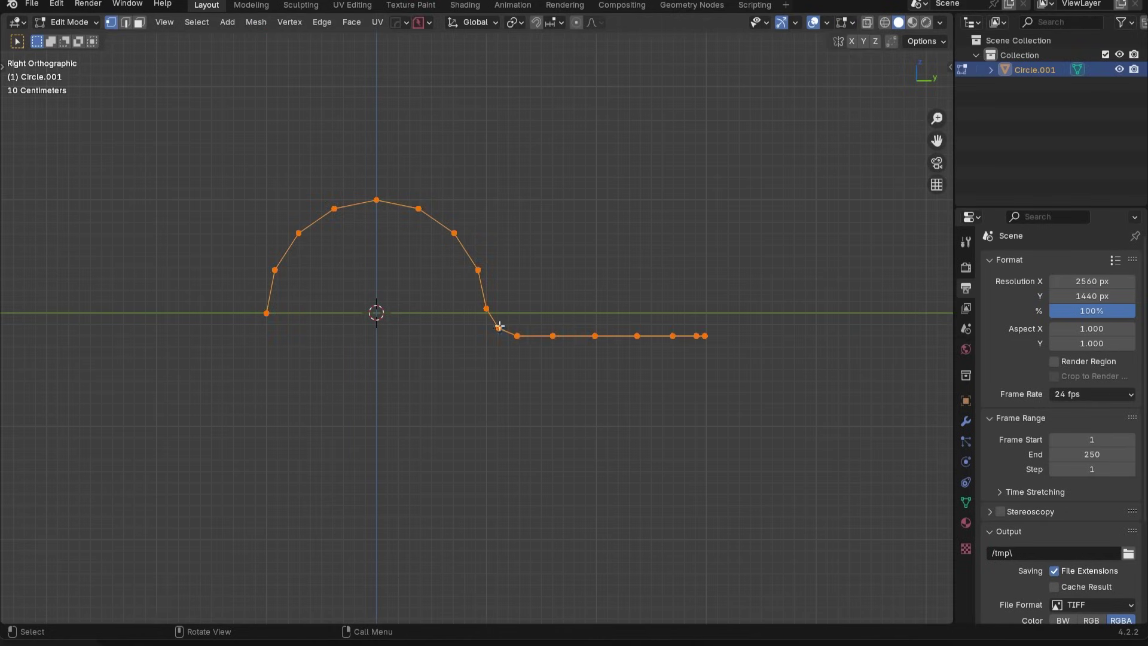
key("alt+a")
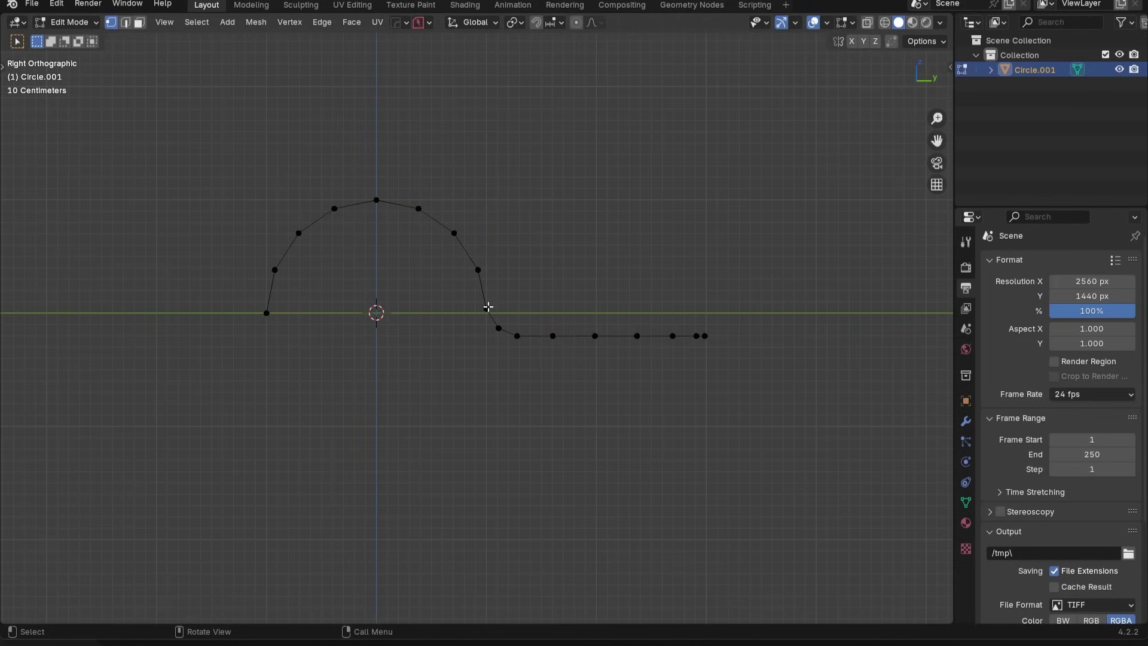
right_click(499, 328)
middle_click_drag(614, 279, 564, 374)
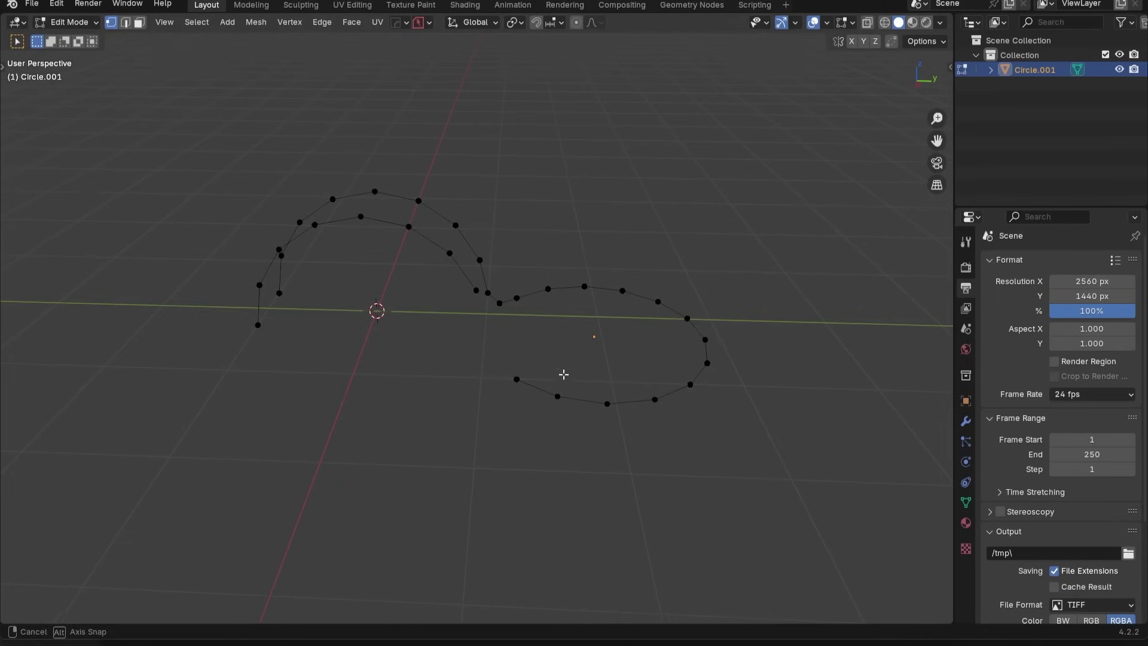
key("x")
left_click(574, 284)
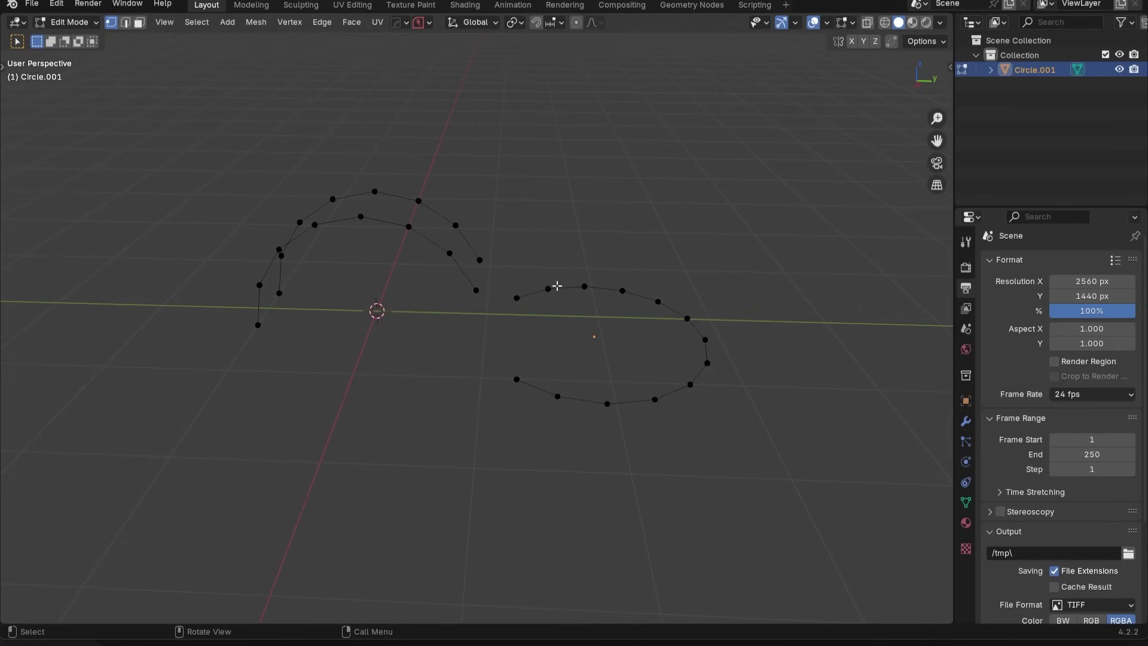
- Select the entire flat loop and raise it along the Z axis to just above the Y axis line in right view
key("ctrl+l")
key("KP_3")
key("g")
key("z")
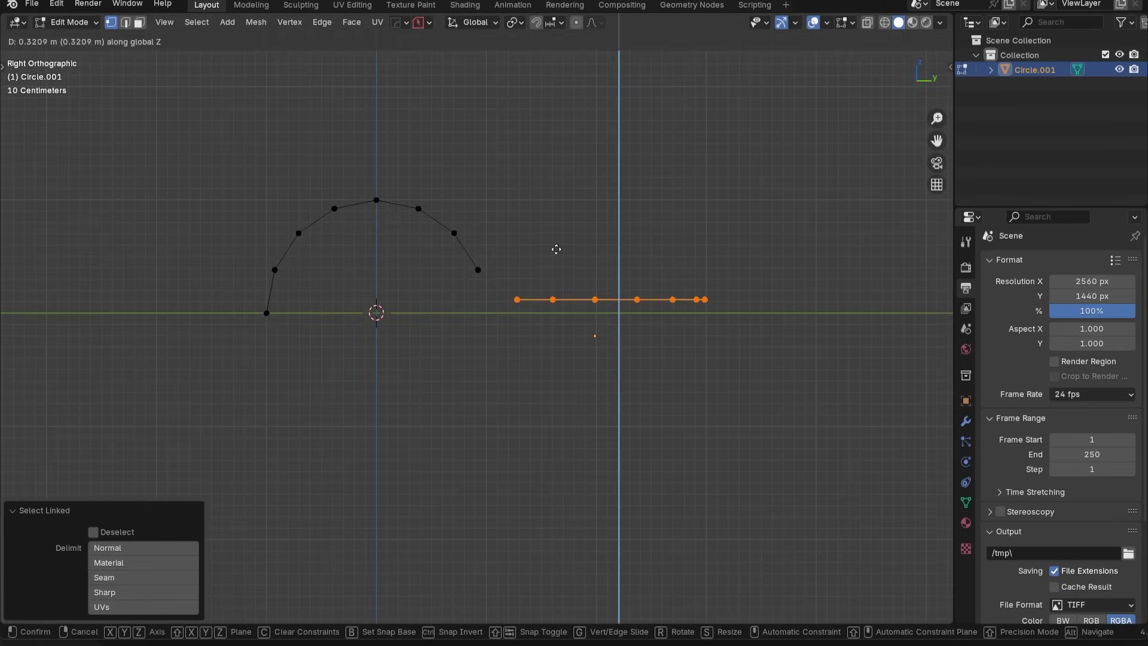
left_click(558, 238)
- Connect one upright arc's end vertex to the nearest end vertex of the flat loop with an edge
middle_click_drag(561, 238, 450, 311)
left_click(451, 310)
left_click(447, 363, "shift")
key("f")
middle_click_drag(463, 364, 421, 377)
middle_click_drag(518, 348, 491, 354)
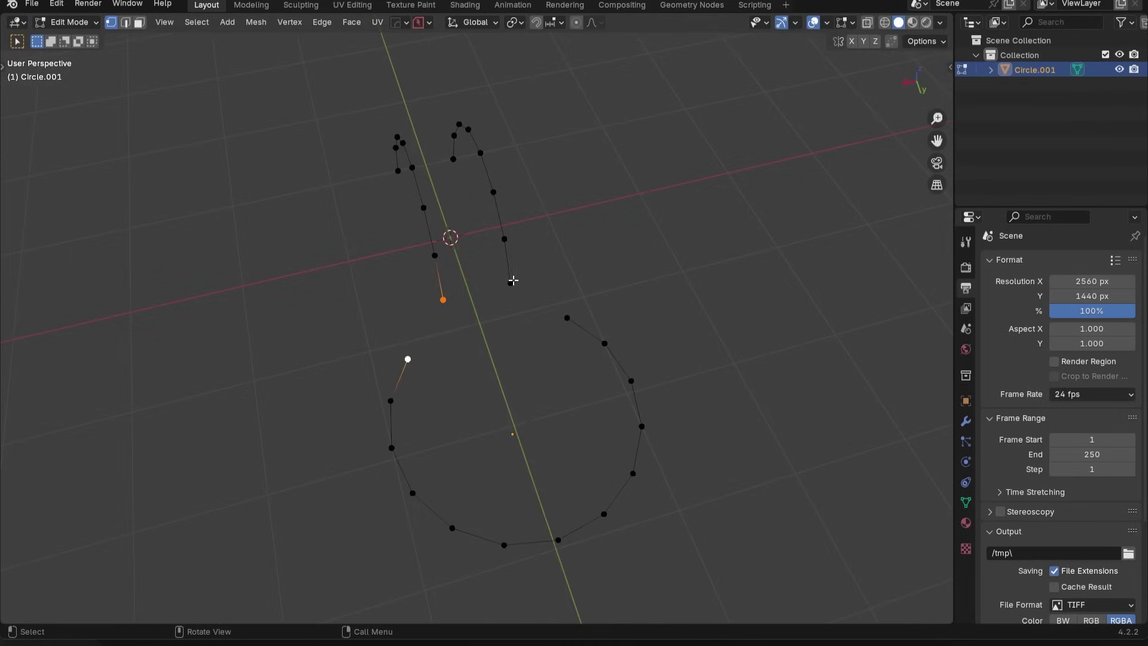
middle_click_drag(451, 341, 432, 321)
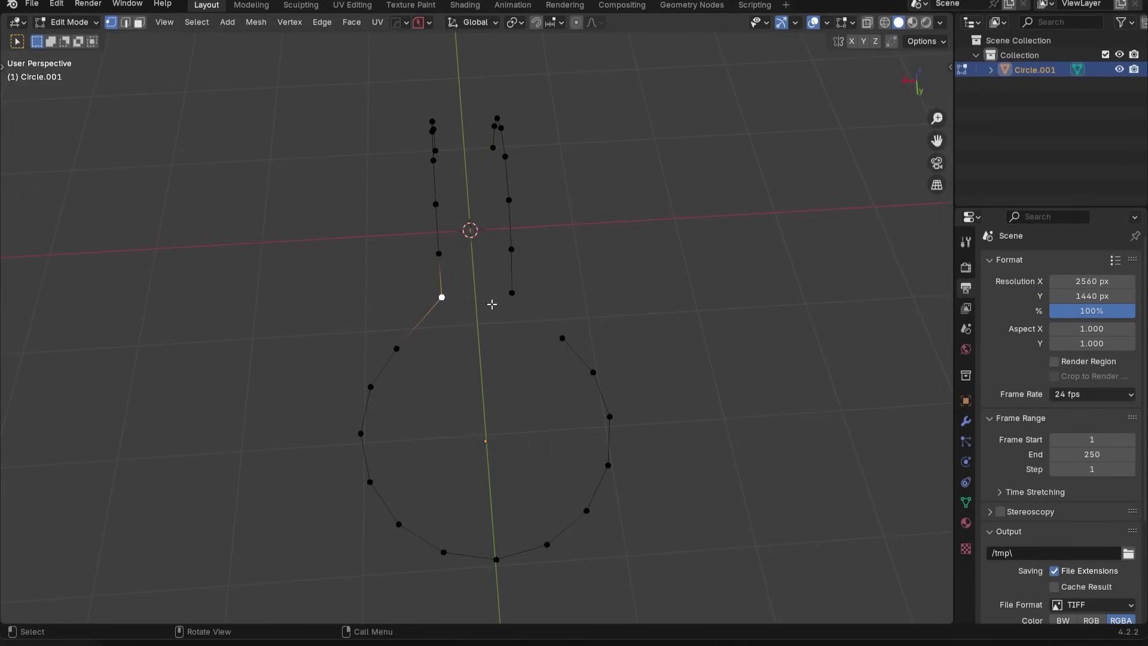
- Vertex-bevel the corner where the new edge meets the upright arc and slide both resulting vertices to smooth the curve
key("ctrl+shift+b")
left_click(511, 318)
left_click(431, 313)
key("g")
key("g")
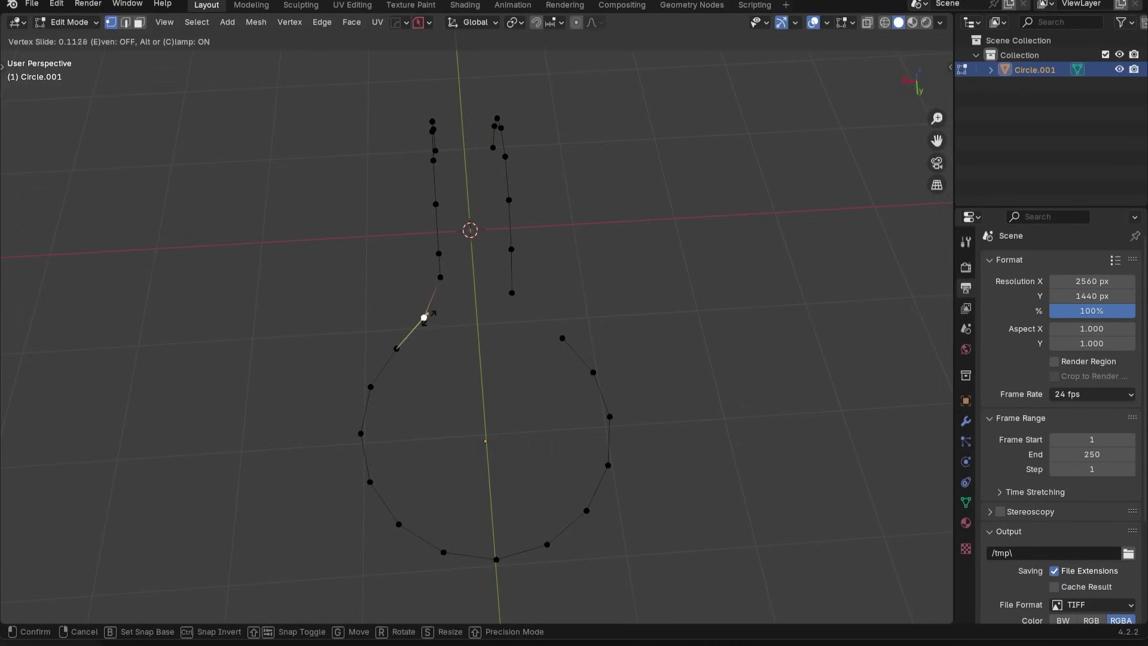
left_click(425, 319)
left_click(437, 283)
key("g")
key("g")
left_click(437, 291)
- Symmetrize the profile across X in the + to - direction to rebuild the opposite transition
middle_click_drag(437, 291, 661, 317)
key("alt+x")
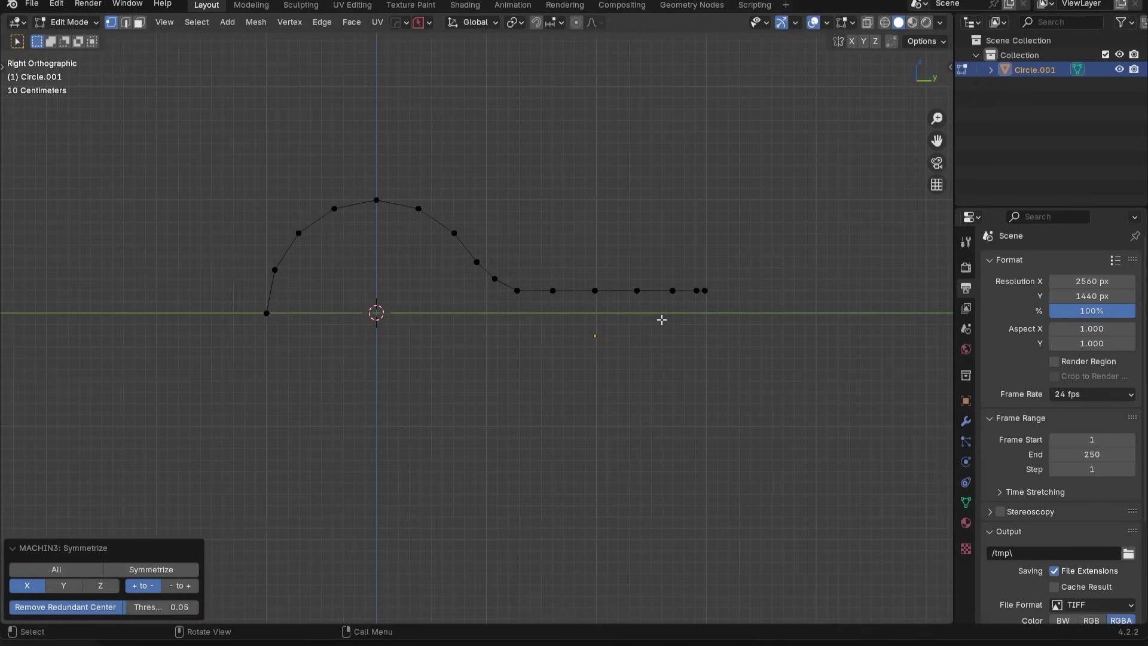
key("alt+x")
middle_click_drag(620, 418, 583, 415)
- Mirror the profile object across the Z axis around a new empty and show its modifier settings
key("Tab")
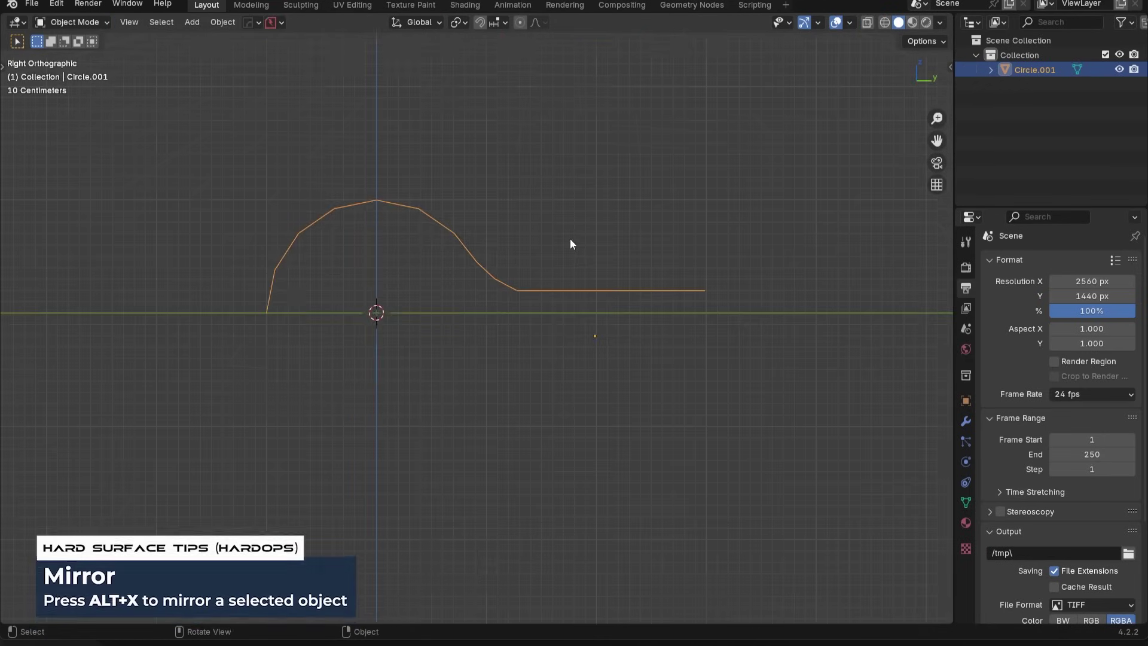
key("alt+x")
left_click(377, 213)
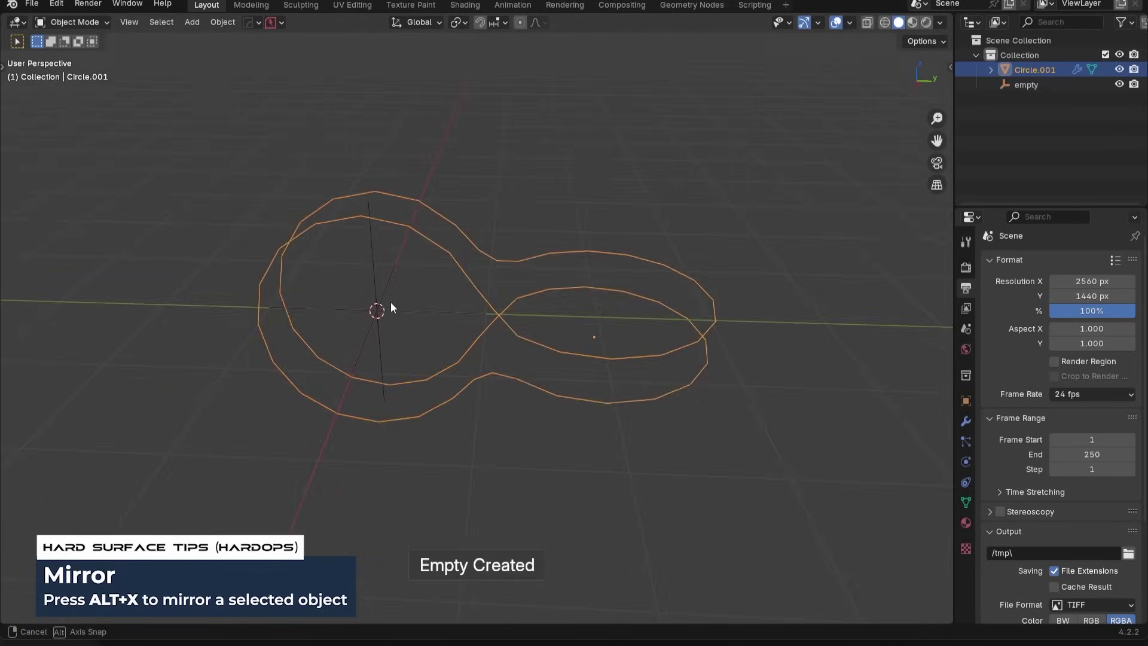
middle_click_drag(391, 308, 502, 264)
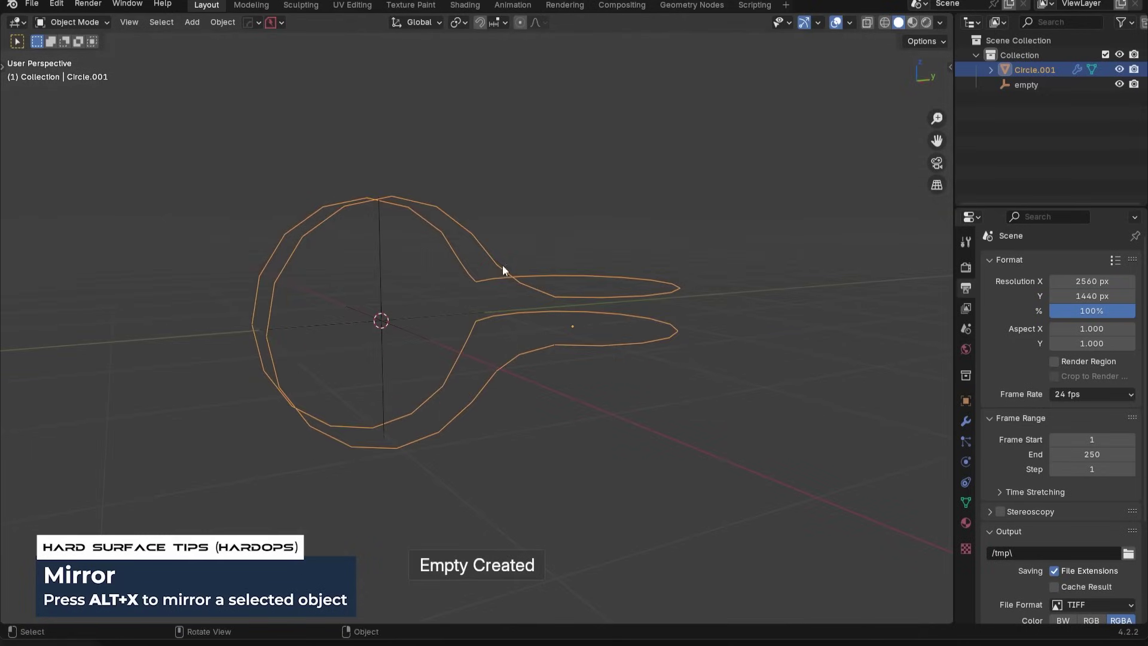
left_click(966, 421)
- Select the vertex path through one upright-to-flat transition and smooth it with LoopTools Relax, Cubic, one iteration
mouse_move(589, 332)
middle_mouse_down()
mouse_move(480, 339)
mouse_move(587, 333)
middle_mouse_up()
scroll(589, 333, "up", 3)
key("Tab")
middle_click_drag(432, 305, 472, 339)
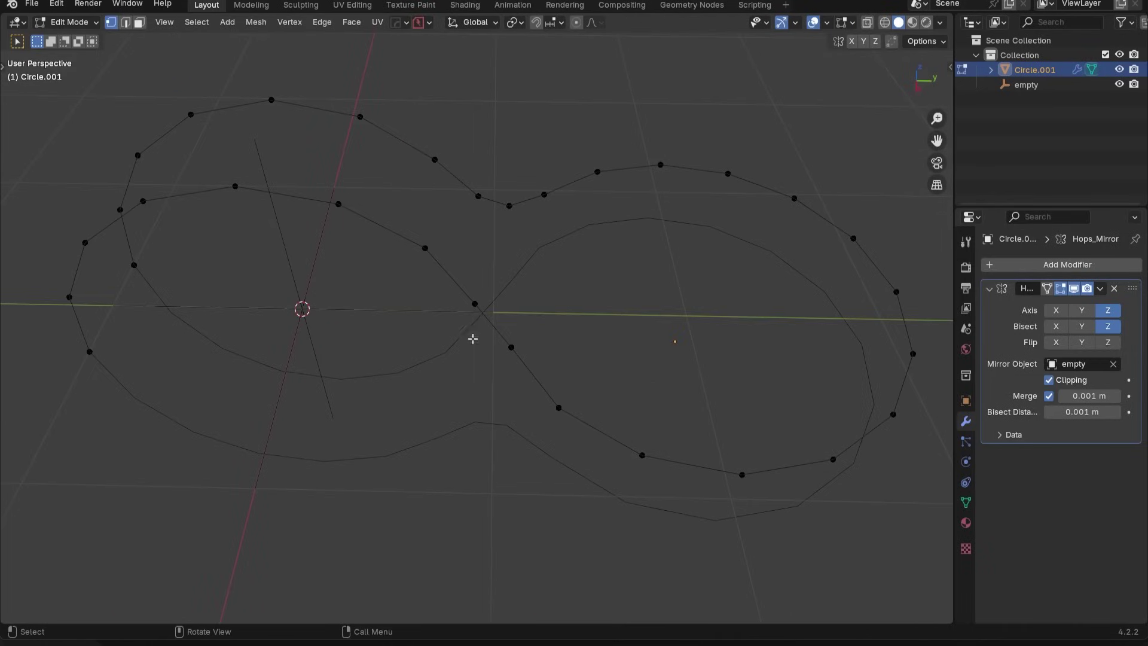
left_click(606, 428, "ctrl")
right_click(550, 209)
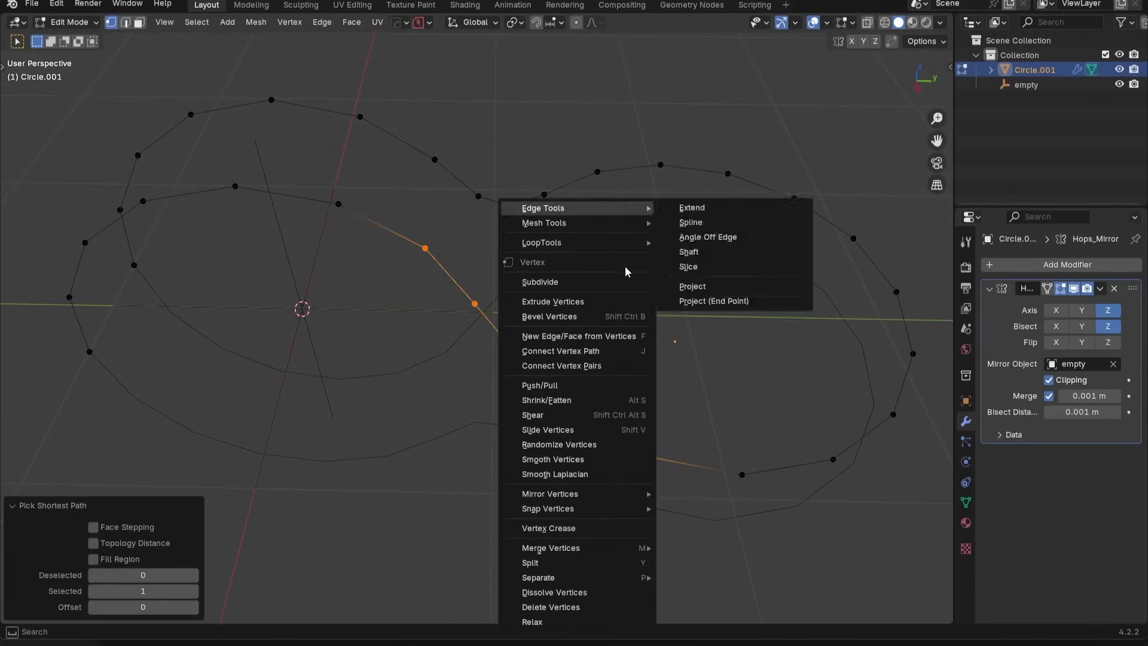
mouse_move(577, 243)
left_click(690, 331)
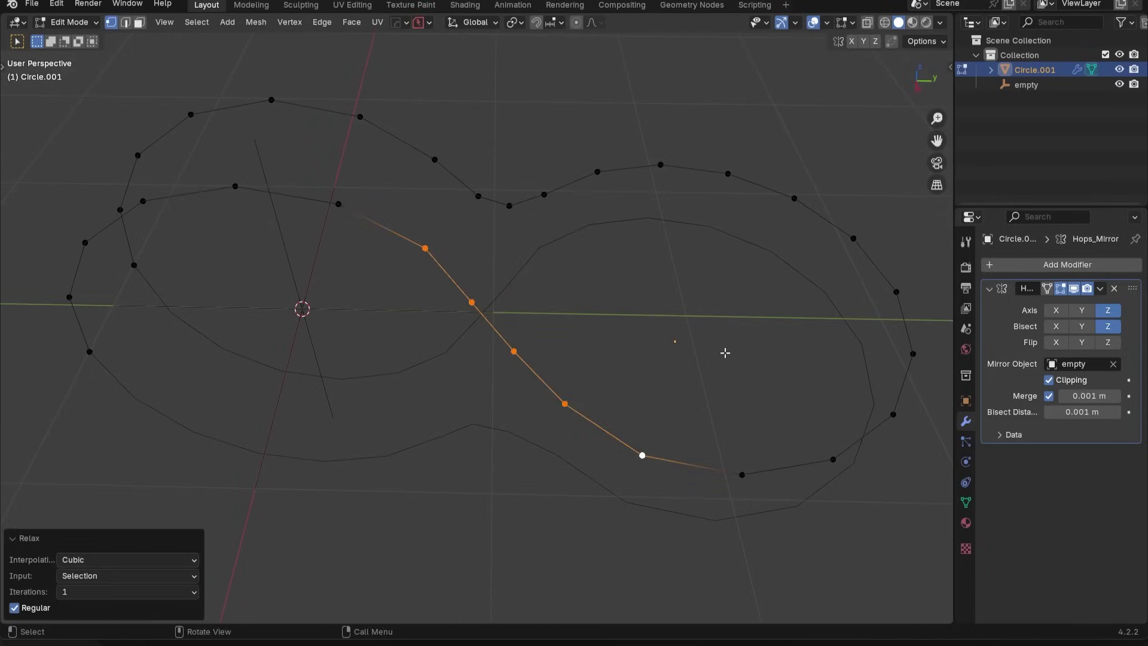
middle_click_drag(726, 353, 585, 341)
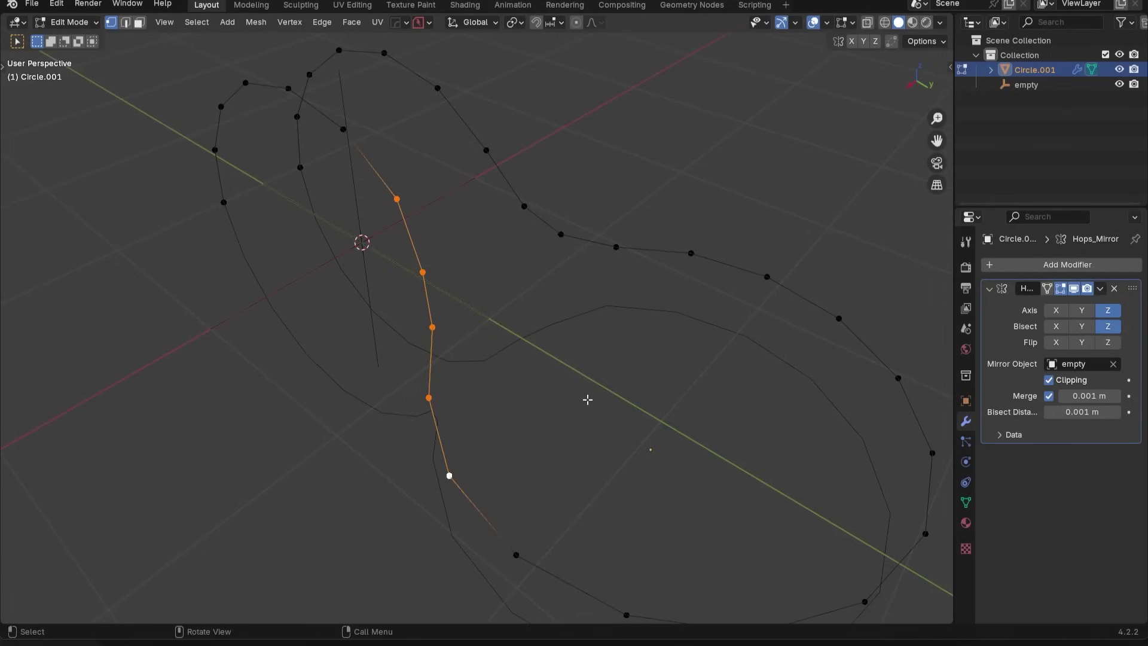
scroll(502, 240, "down", 2)
- Apply the Mirror modifier to the profile in Object Mode
key("Tab")
middle_click_drag(485, 263, 726, 231)
left_click(1100, 291)
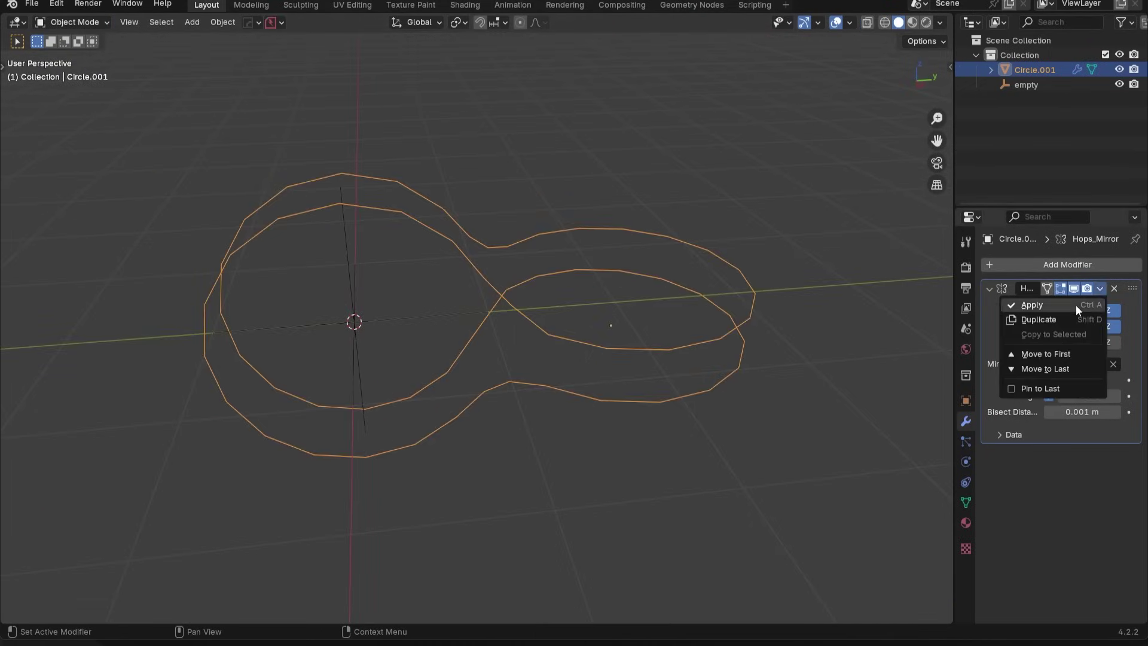
left_click(1070, 303)
- Fill faces successively between the mirrored curves across one upright disc and its neck, starting from a flat-loop edge
key("Tab")
middle_click_drag(486, 278, 580, 367)
left_click(580, 367)
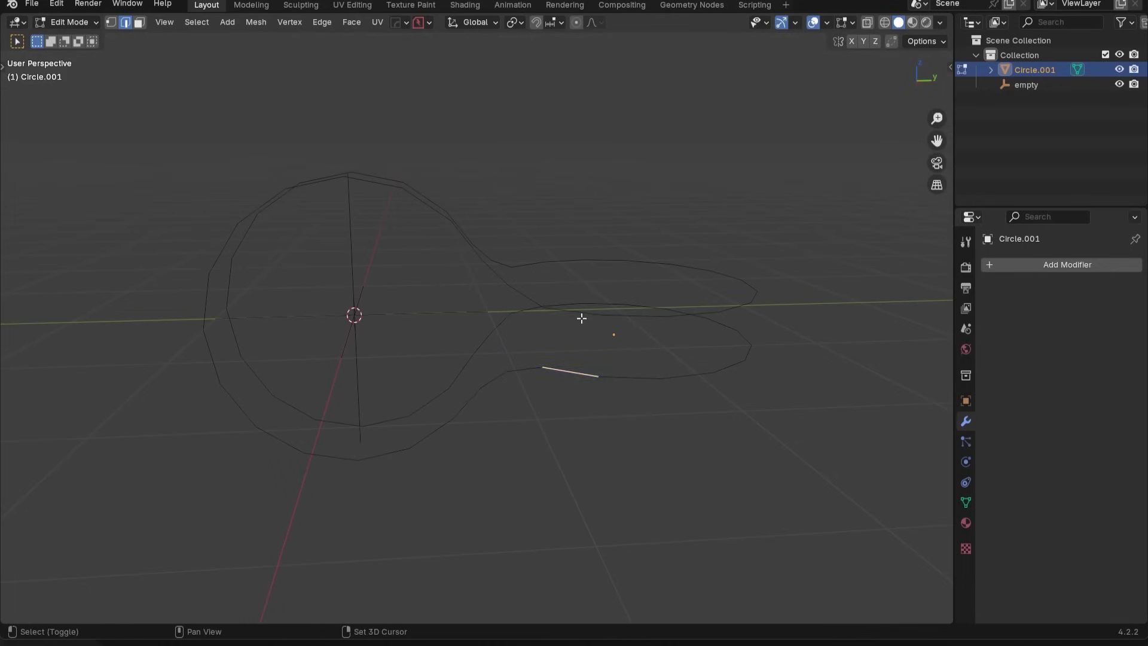
key("F2")
key("F2")
key("F2")
key("F2")
key("F2")
key("F2")
key("F2")
key("F2")
key("F2")
key("F2")
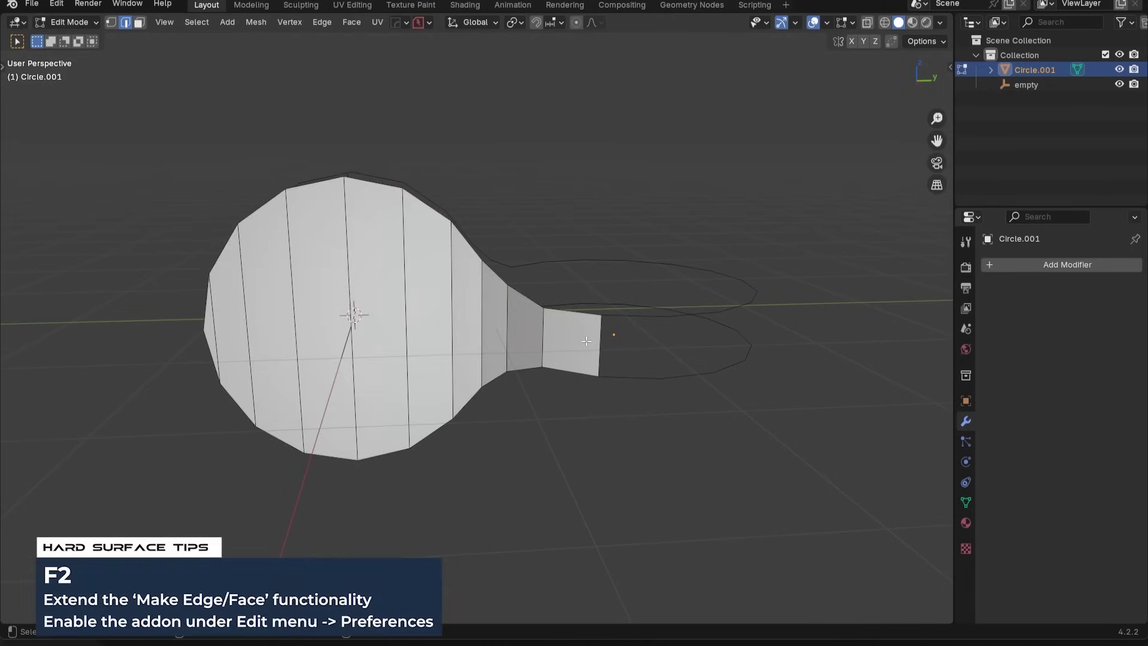
- Continue filling faces between the mirrored curves around the flat loop's band and across the far upright disc
key("F2")
key("F2")
key("F2")
key("F2")
key("F2")
key("F2")
key("F2")
key("F2")
key("F2")
key("F2")
key("F2")
key("F2")
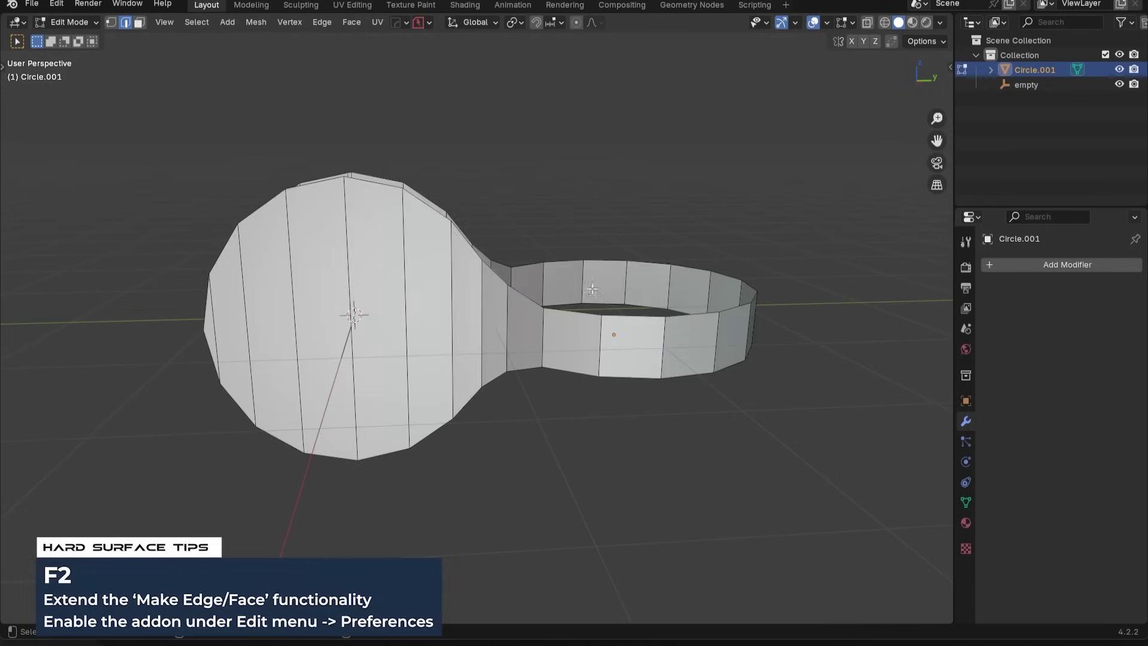
- Fill faces around the rim between the two upright discs and across the flat loop's open sides
middle_click_drag(592, 289, 305, 420)
key("F2")
key("F2")
key("F2")
key("F2")
key("F2")
key("F2")
key("F2")
key("F2")
key("F2")
key("F2")
key("F2")
key("F2")
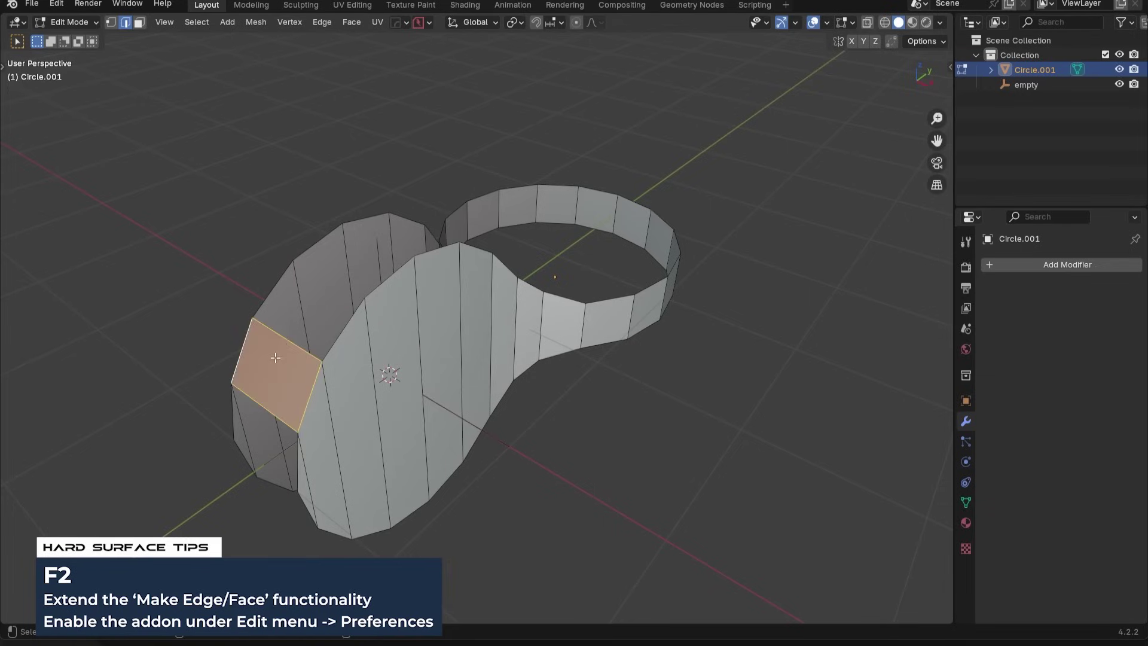
middle_click_drag(507, 394, 598, 443)
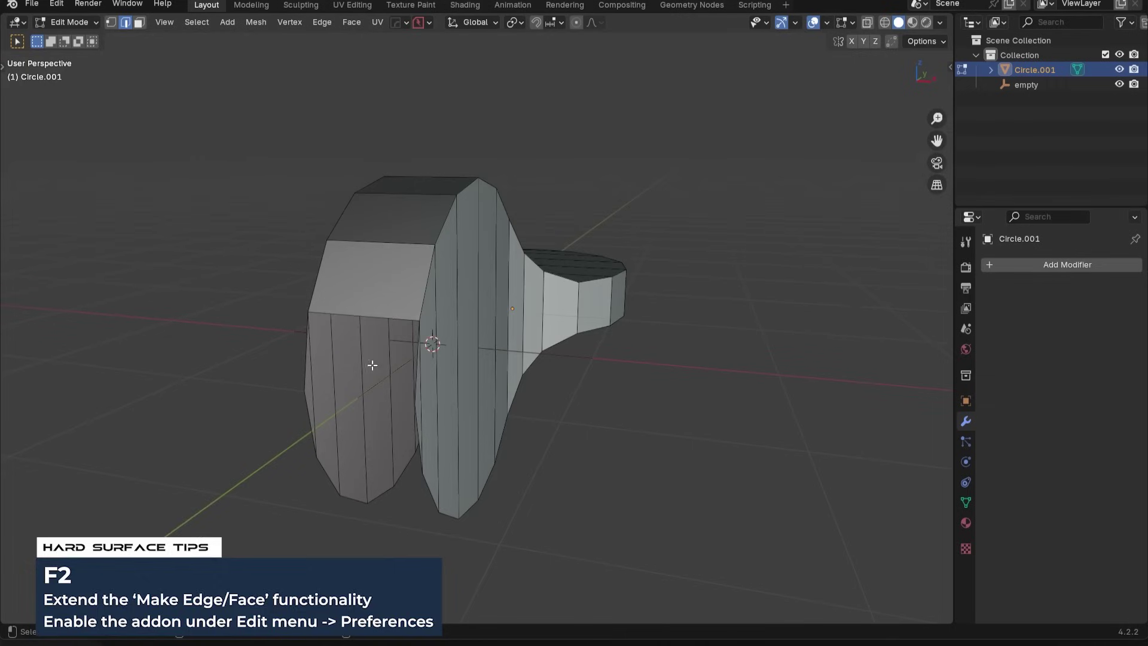
middle_click_drag(751, 461, 671, 351)
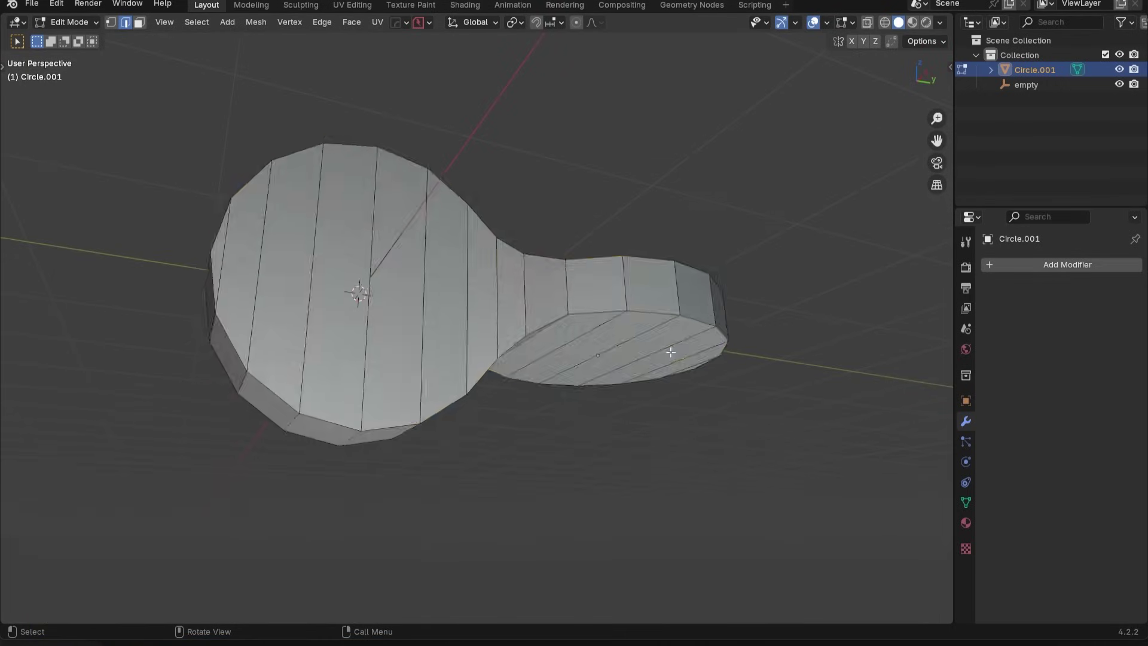
- Recalculate the normals of all the mesh's faces to point outside
key("a")
key("shift+n")
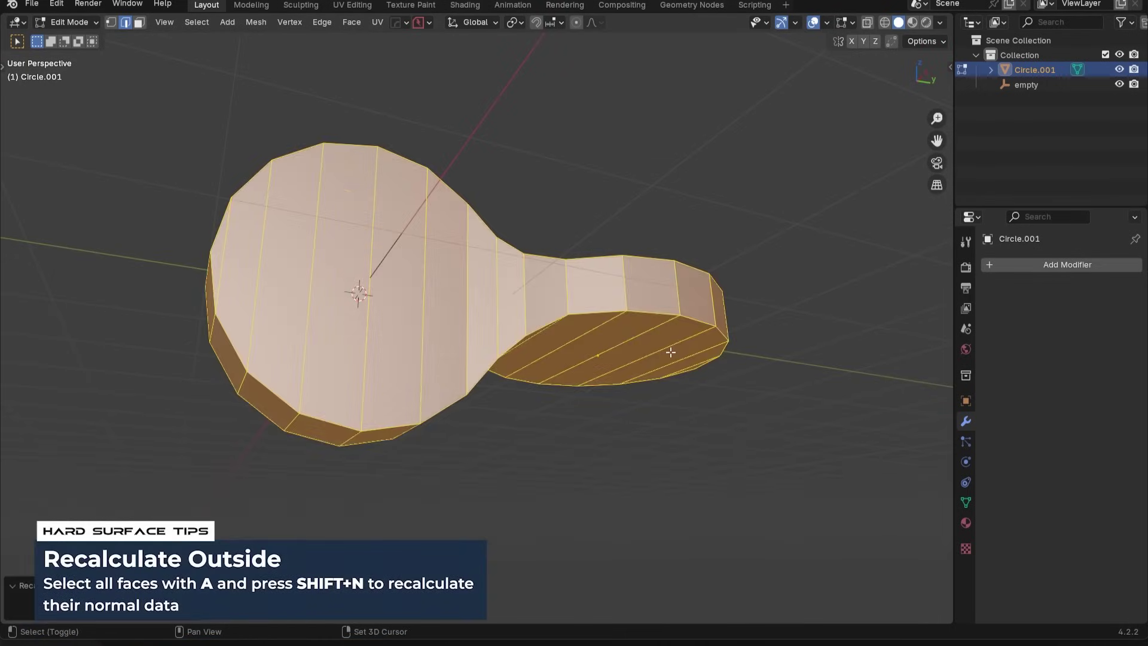
mouse_move(664, 307)
middle_mouse_down()
mouse_move(599, 350)
mouse_move(616, 329)
mouse_move(632, 352)
mouse_move(605, 364)
middle_mouse_up()
key("Tab")
key("Tab")
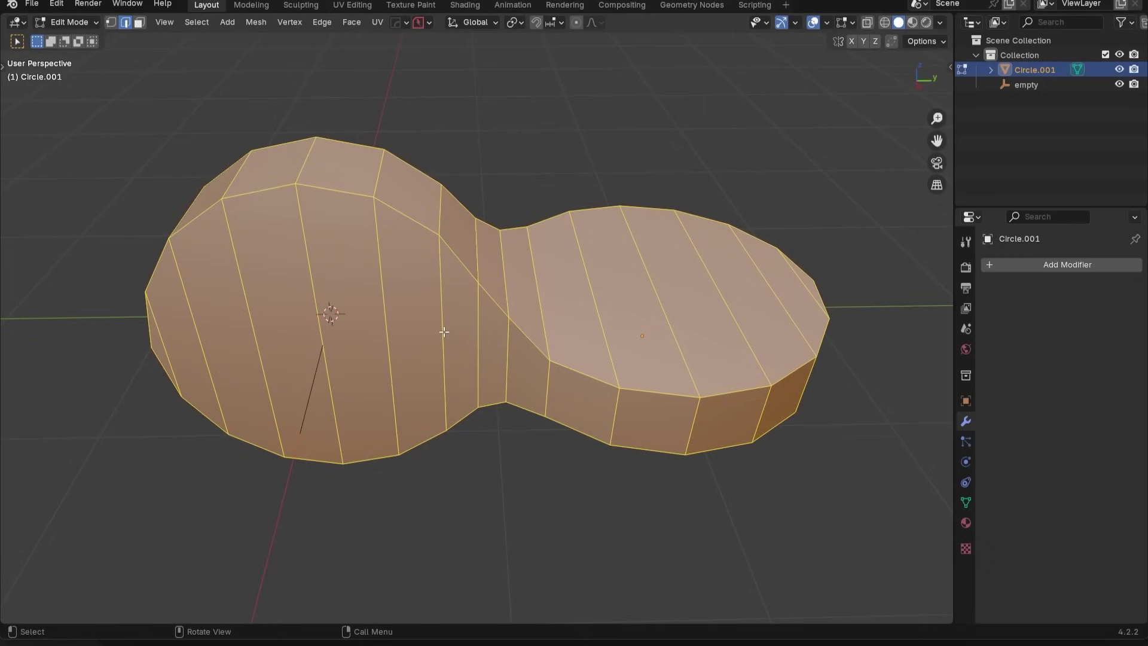
- Select all faces of the flat disc, including hidden ones, from the right orthographic view
key("KP_3")
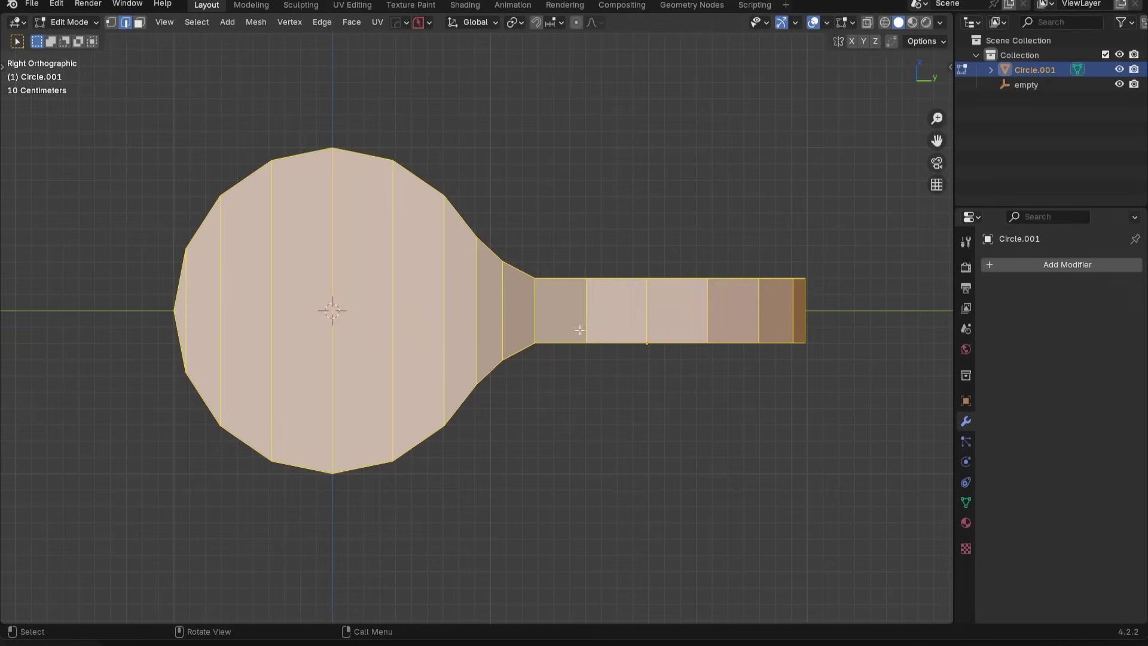
key("3")
key("alt+z")
key("alt+a")
left_click_drag(551, 192, 806, 389)
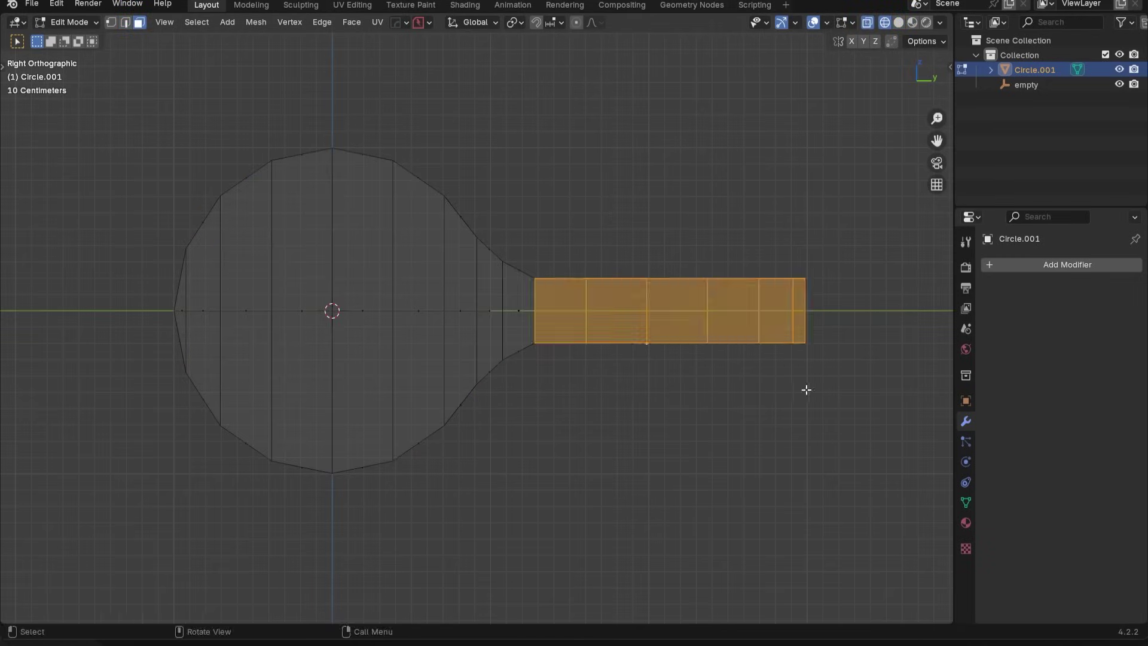
key("alt+z")
middle_click_drag(604, 344, 597, 411)
key("e")
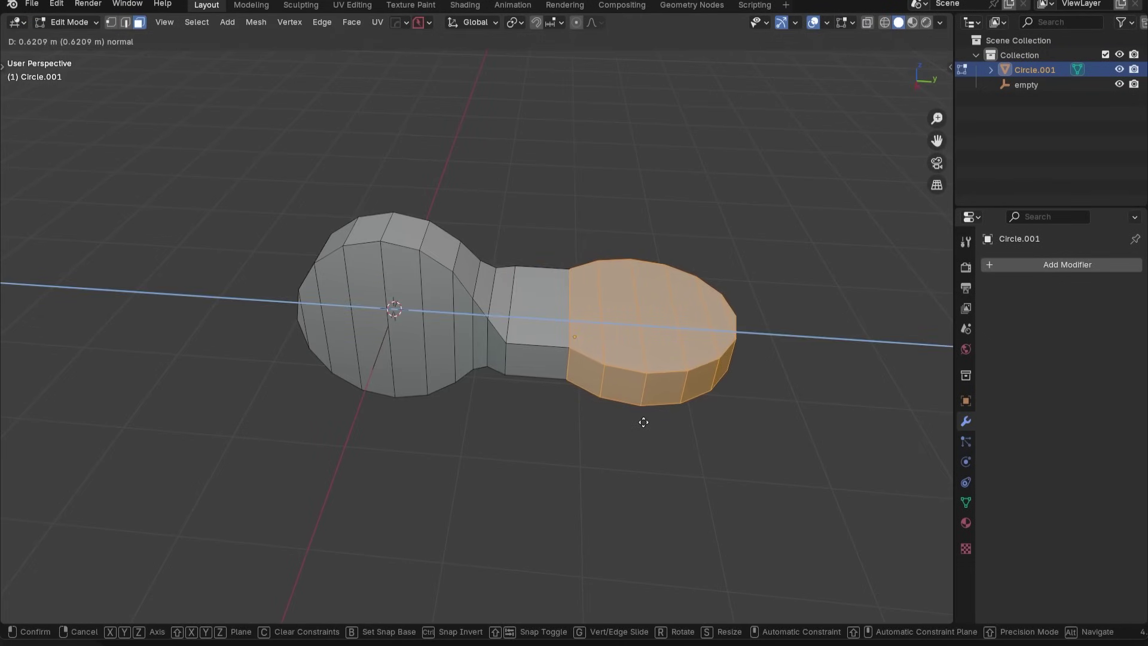
right_click(652, 421)
key("ctrl+z")
- Expand the flat disc selection by one ring of faces and extrude it about 0.89 m away from the upright disc
key("ctrl+KP_Add")
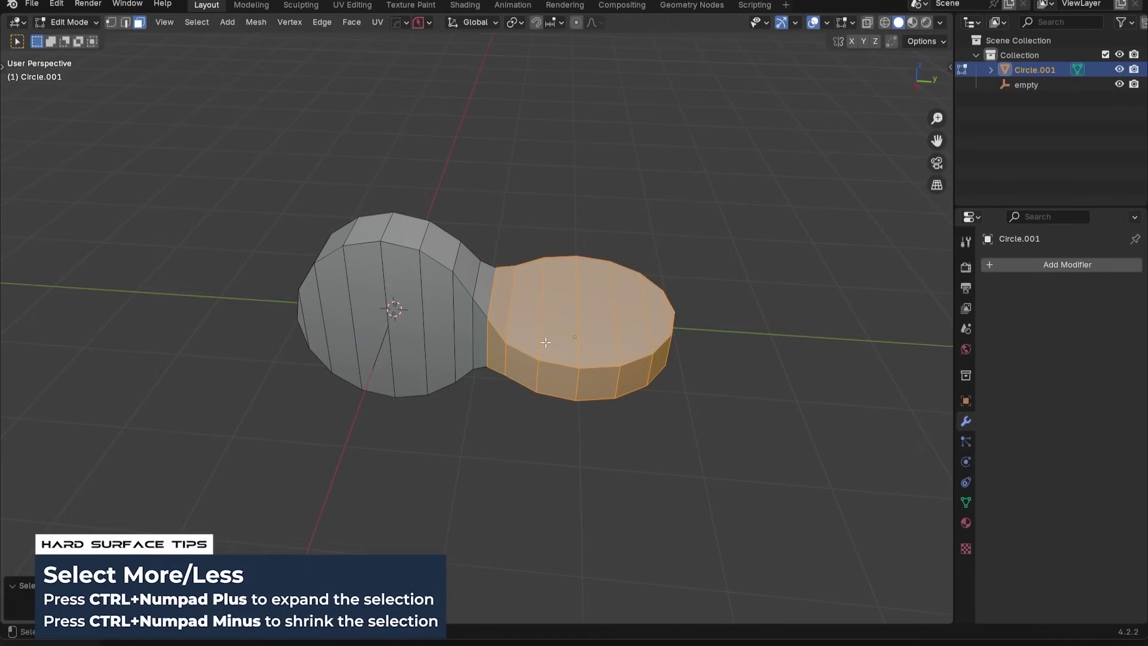
key("e")
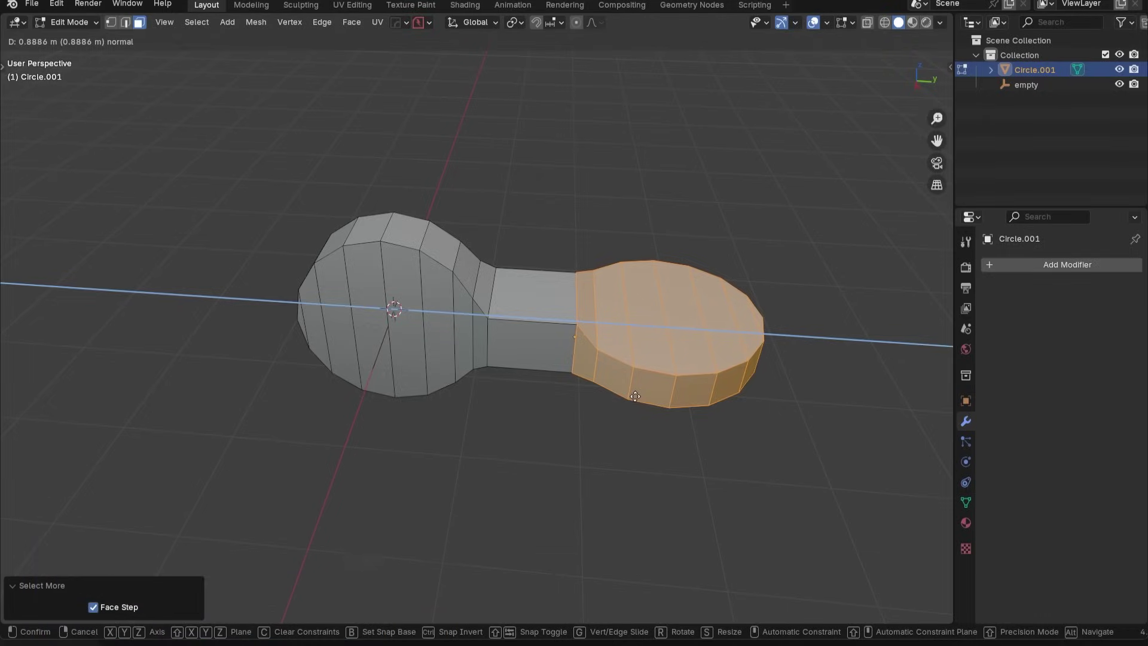
left_click(635, 395)
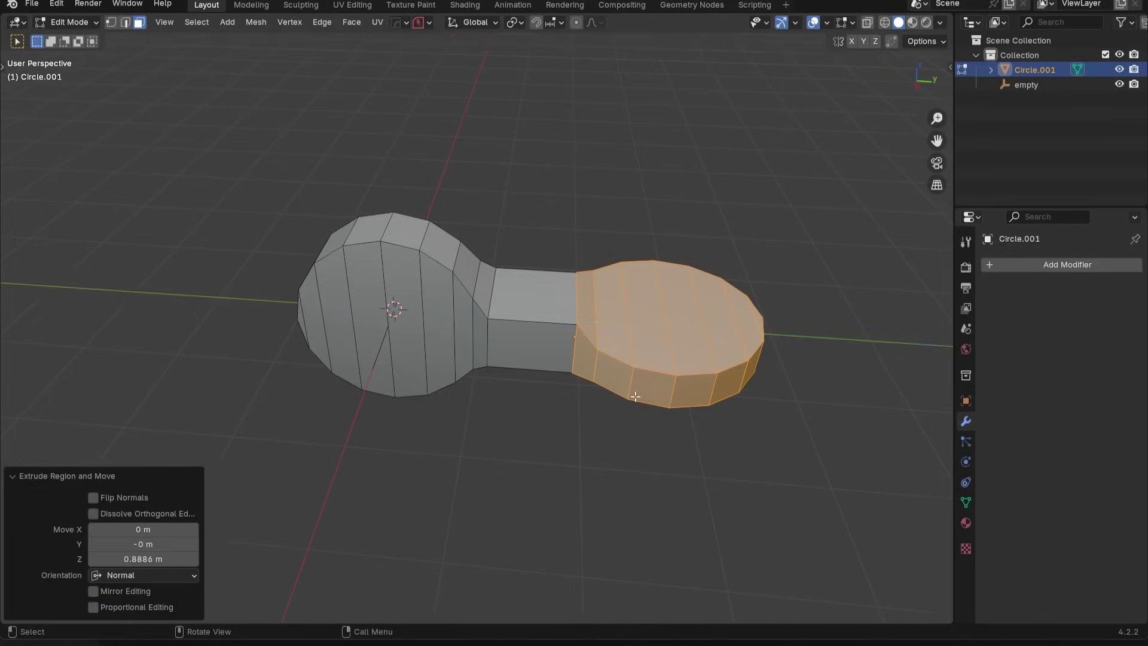
- Dissolve the edge loop where the neck meets the upright disc
scroll(624, 357, "up", 4)
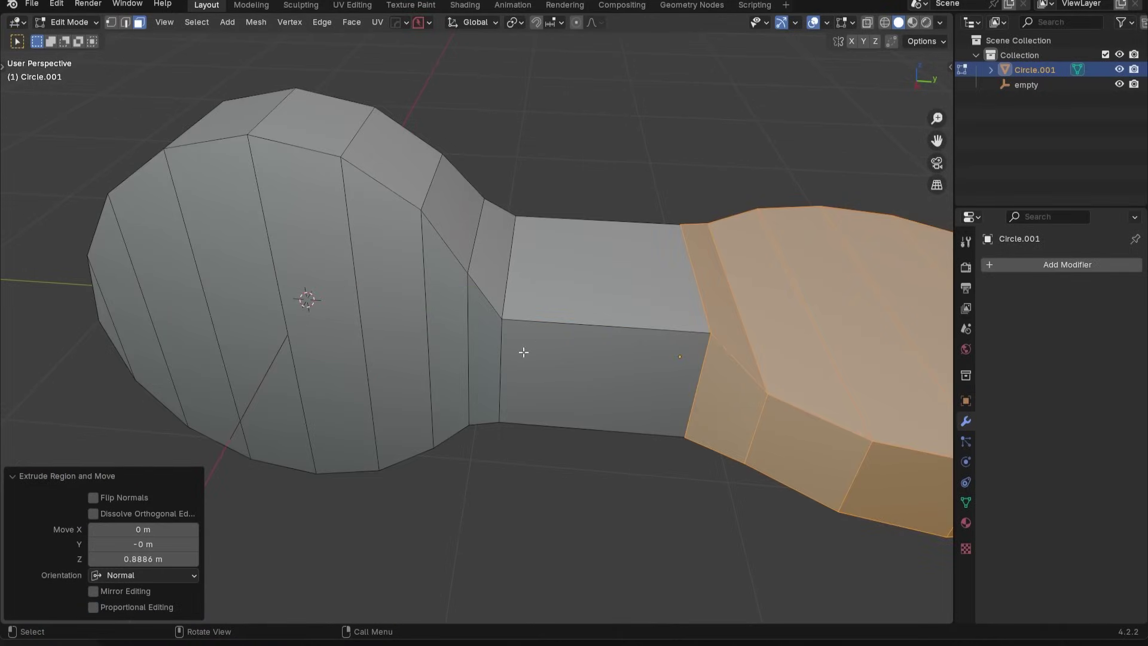
middle_click_drag(523, 352, 361, 289)
left_click(364, 273, "alt")
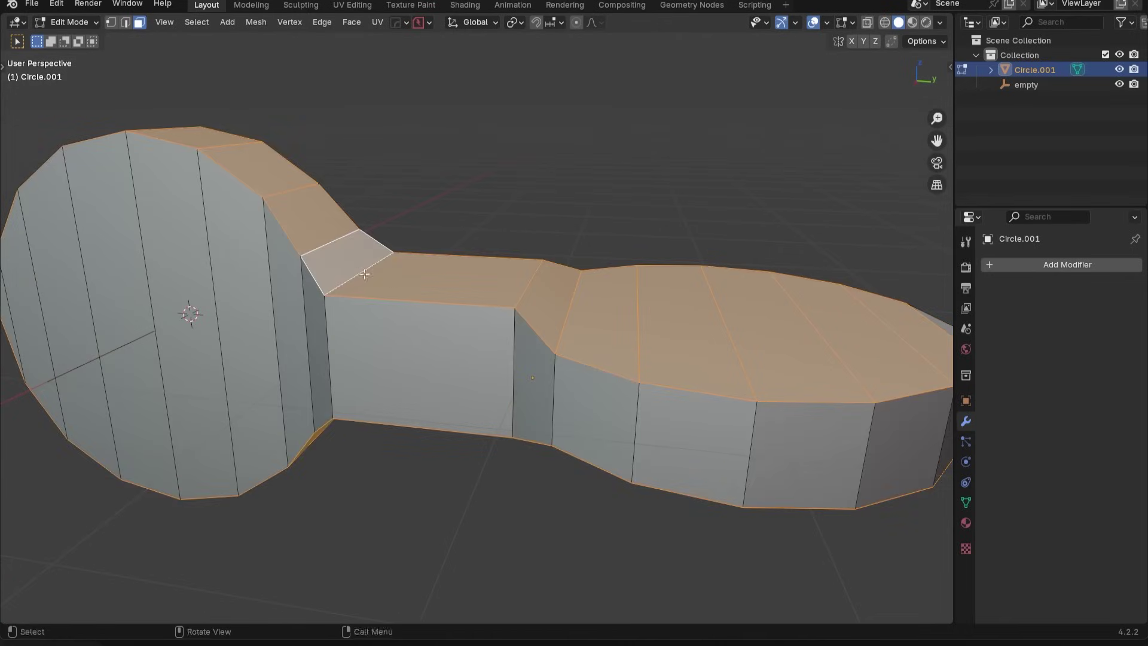
key("Tab")
left_click(350, 395)
left_click(337, 351, "alt")
key("ctrl+x")
middle_click_drag(441, 364, 466, 396)
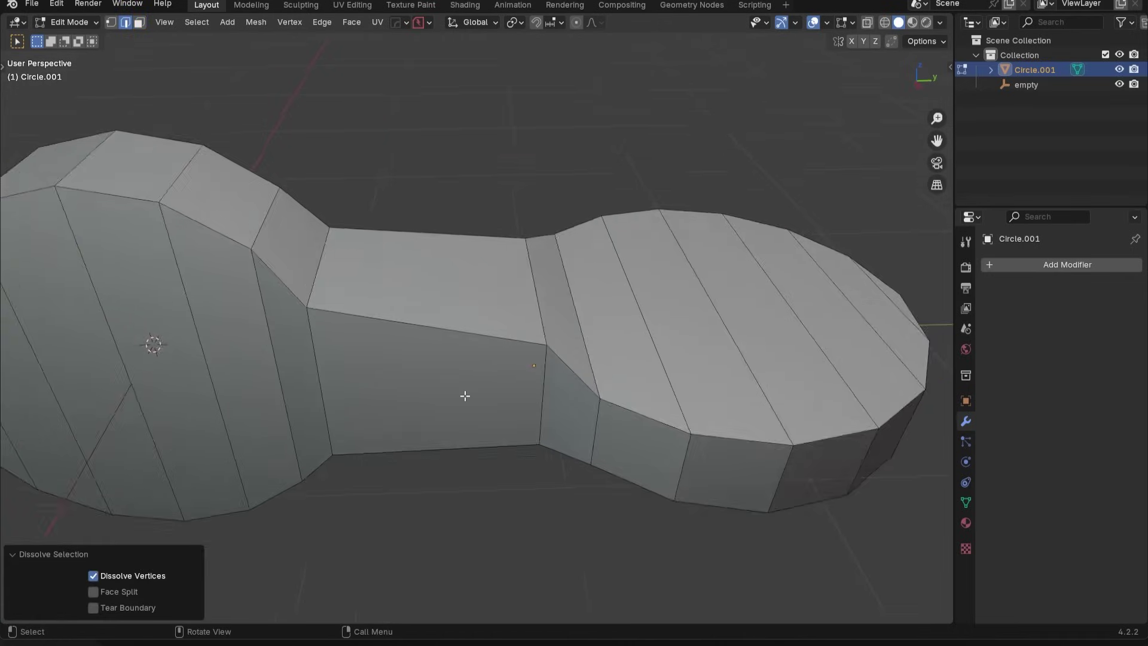
- Dissolve the edge loop at the neck's end next to the flat disc
scroll(465, 395, "down", 3)
key("ctrl+Tab")
left_click(559, 326)
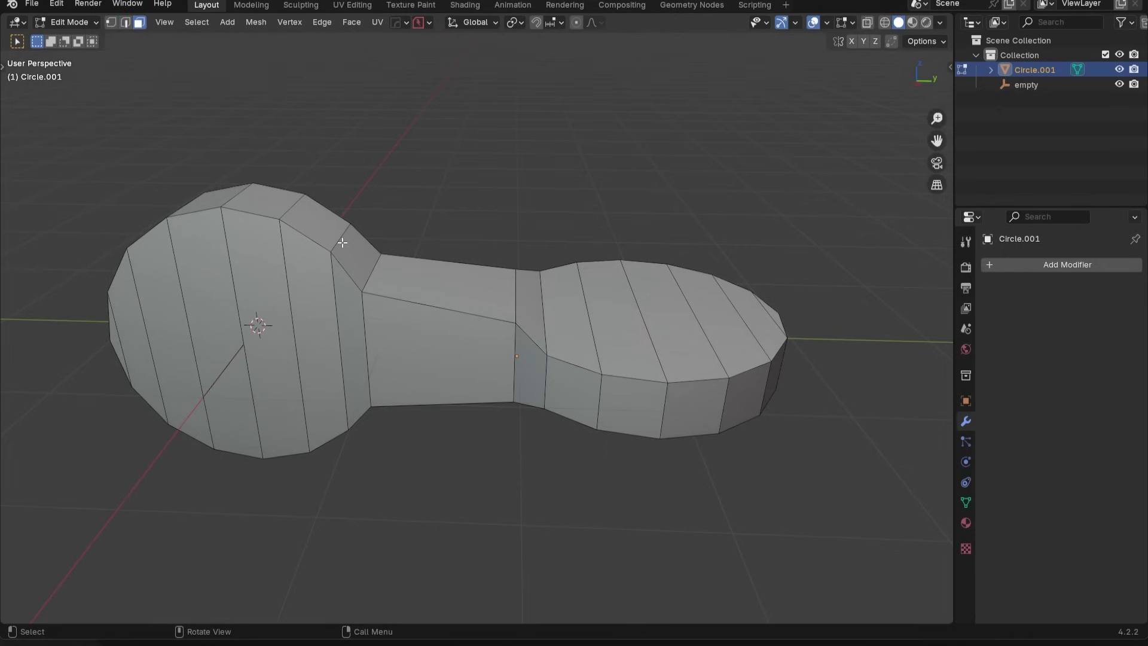
key("2")
key("x")
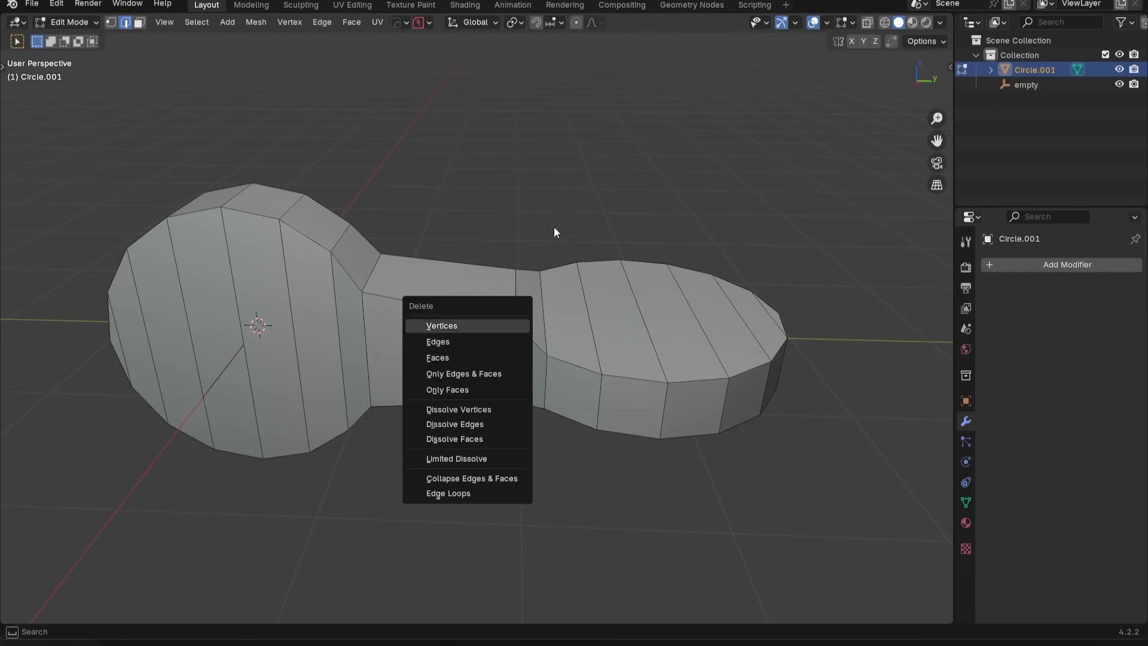
key("Escape")
key("ctrl+x")
mouse_move(538, 329)
middle_mouse_down()
mouse_move(413, 376)
mouse_move(468, 366)
mouse_move(532, 323)
middle_mouse_up()
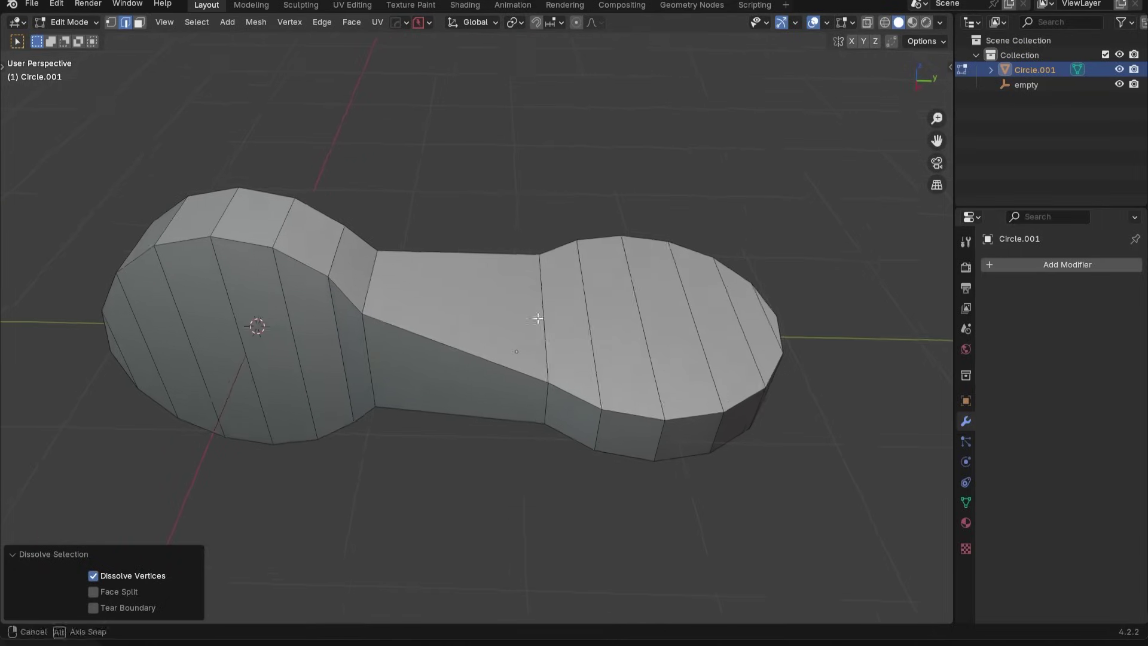
- Delete the neck's upper face together with the two adjoining rim faces of the upright disc
key("3")
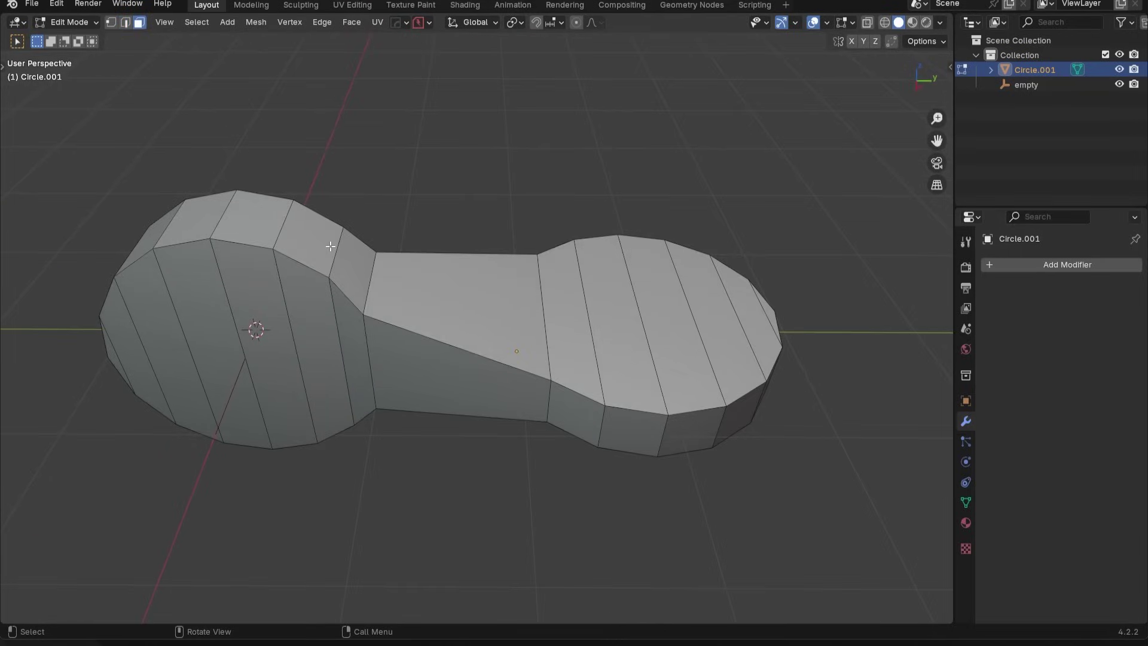
left_click(308, 236)
left_click(460, 302, "ctrl")
key("x")
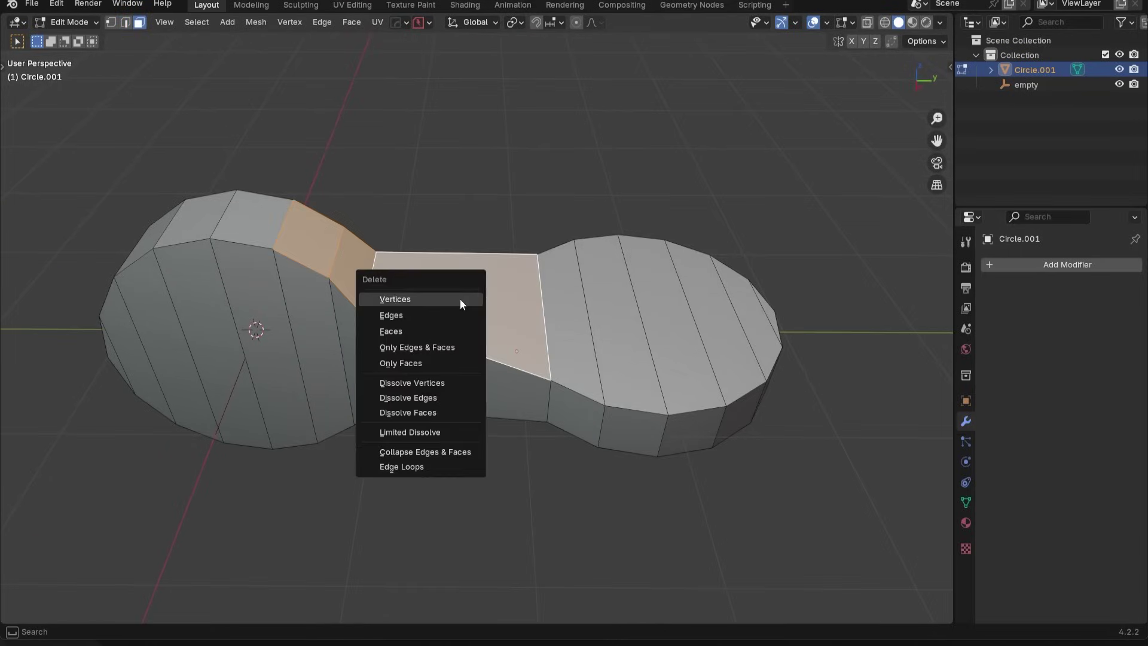
left_click(453, 331)
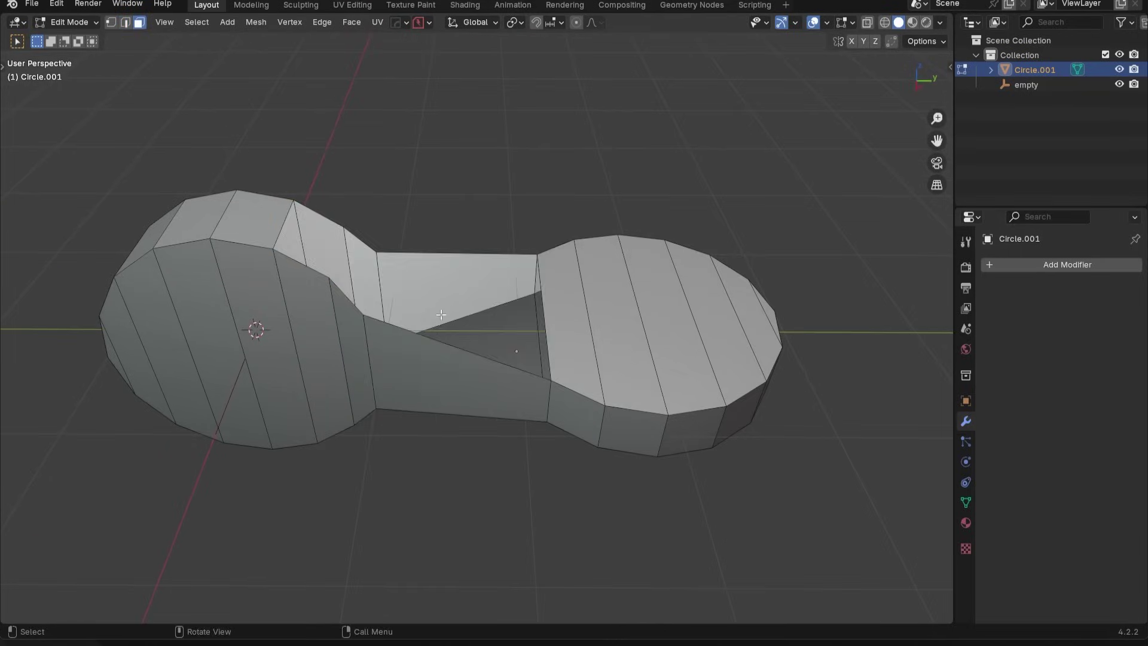
- Fill one face between the open edge on the upright disc's rim and the flat disc's near edge
middle_click_drag(453, 330, 262, 296)
key("1")
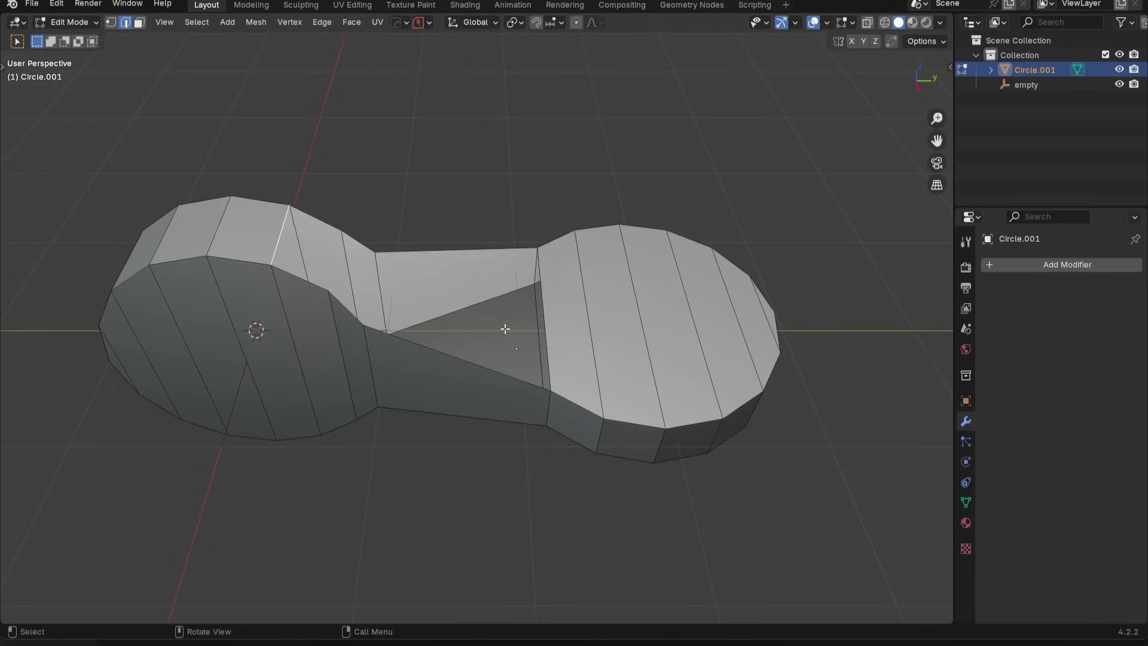
key("f")
middle_click_drag(552, 324, 478, 320)
scroll(436, 295, "up", 2)
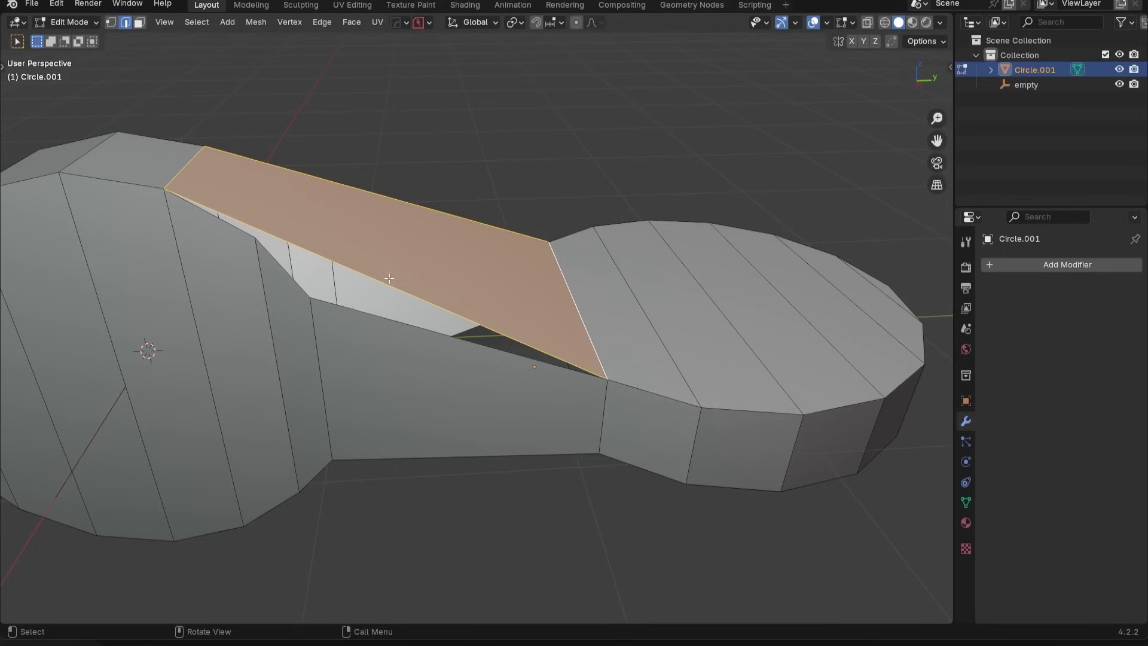
- Slide the vertical edge between the upright disc and the neck's side slightly along the neck
middle_click_drag(389, 279, 422, 249)
left_click(340, 345)
key("g")
key("g")
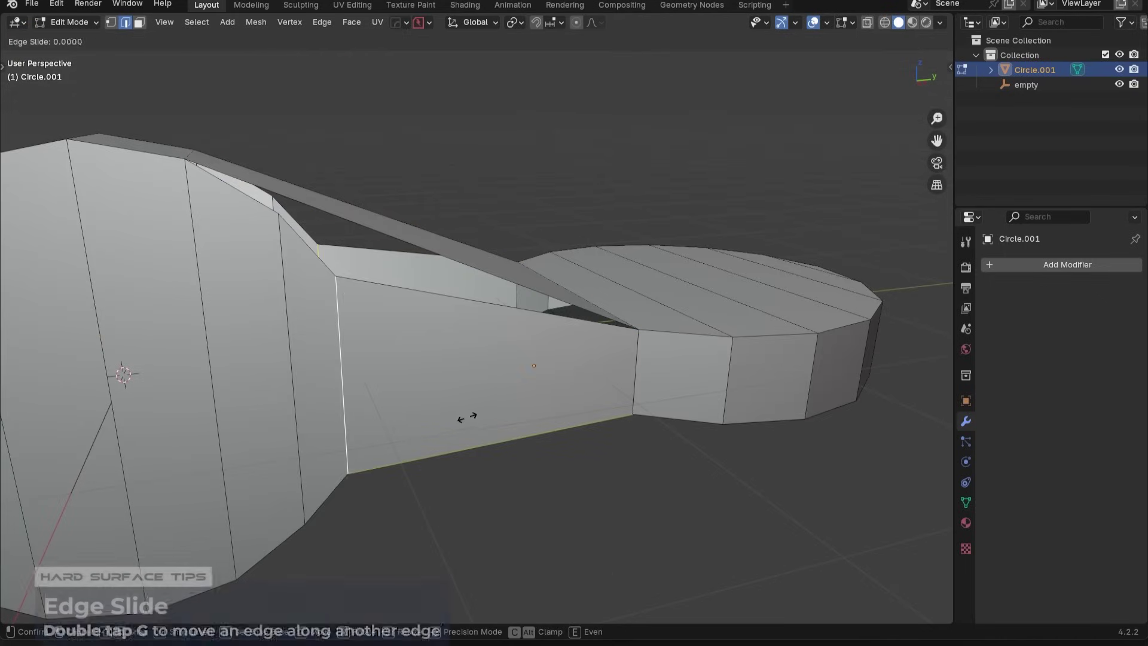
left_click(486, 421)
- Add two single loop cuts across the bridging face near the upright disc, at slide factors 0.591 and 0.538
middle_click_drag(482, 412, 450, 391)
key("ctrl+r")
left_click(369, 252)
left_click(237, 198)
key("ctrl+r")
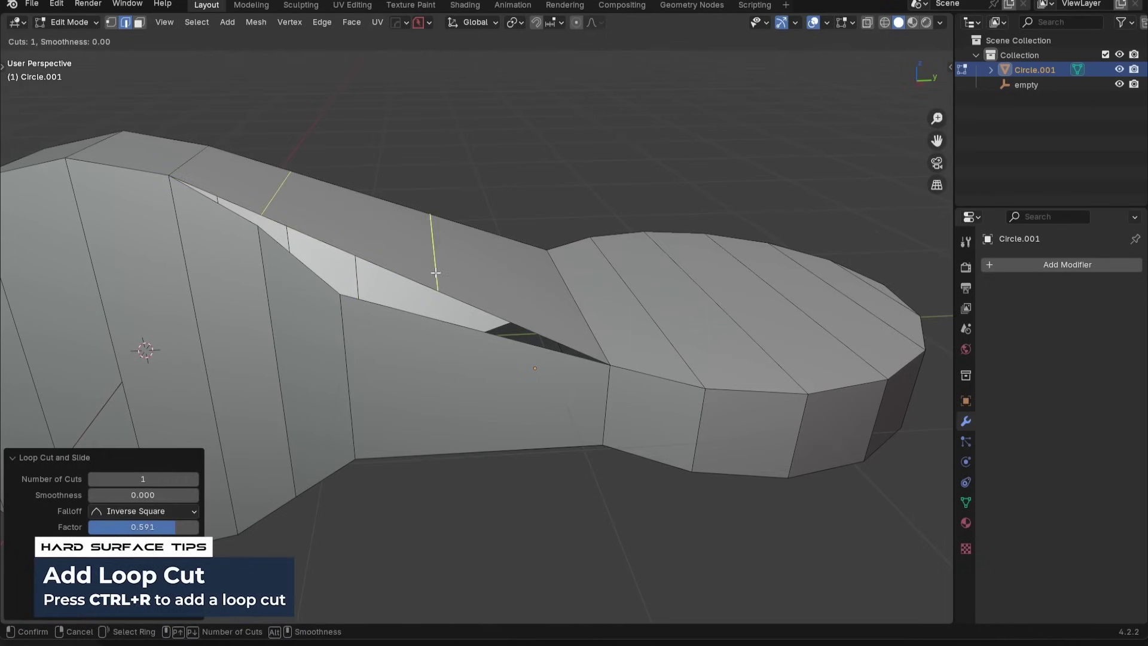
left_click(436, 272)
left_click(333, 254)
- Add two evenly spaced loop cuts through the neck's side face and two more across the bridging face's remaining span
key("ctrl+r")
scroll(472, 326, "up", 1)
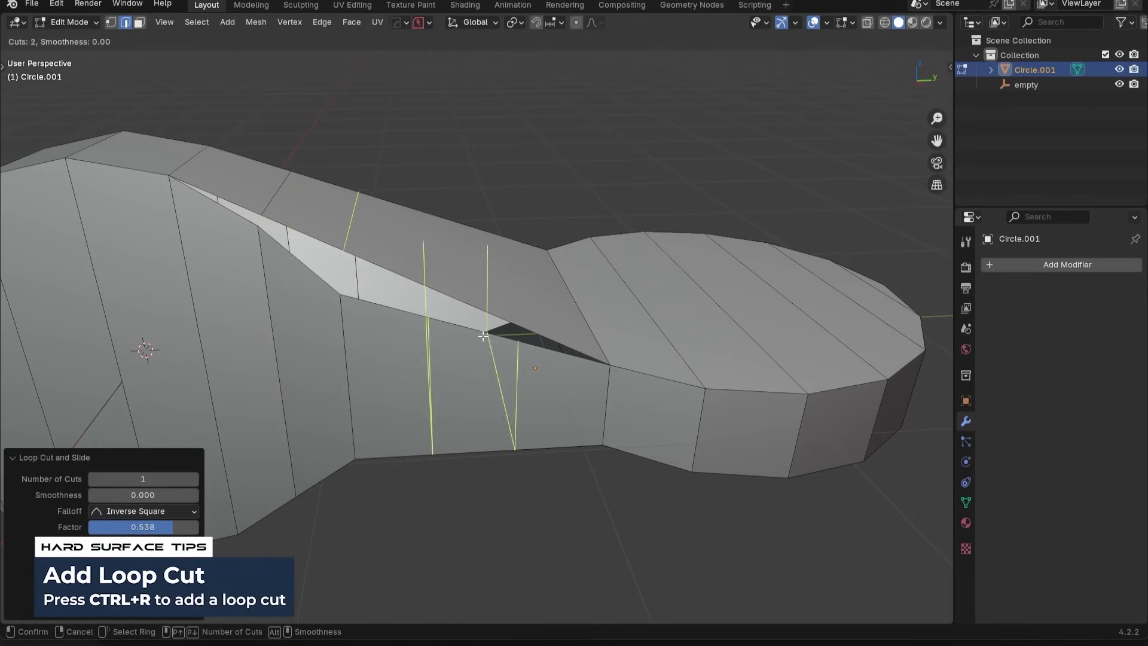
left_click(477, 336)
right_click(477, 336)
key("ctrl+r")
left_click(488, 290)
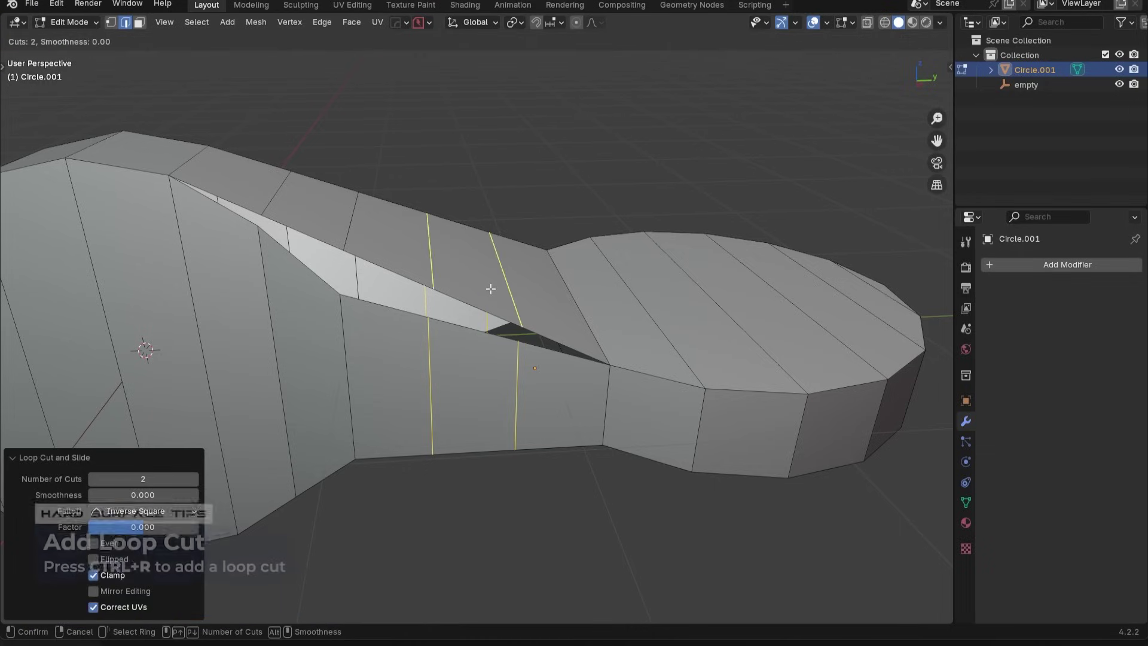
right_click(490, 289)
- Try to merge the vertices along the gap beside the bridging faces at their center
middle_click_drag(358, 316, 472, 338)
key("1")
middle_click_drag(410, 257, 440, 255)
key("shift+1")
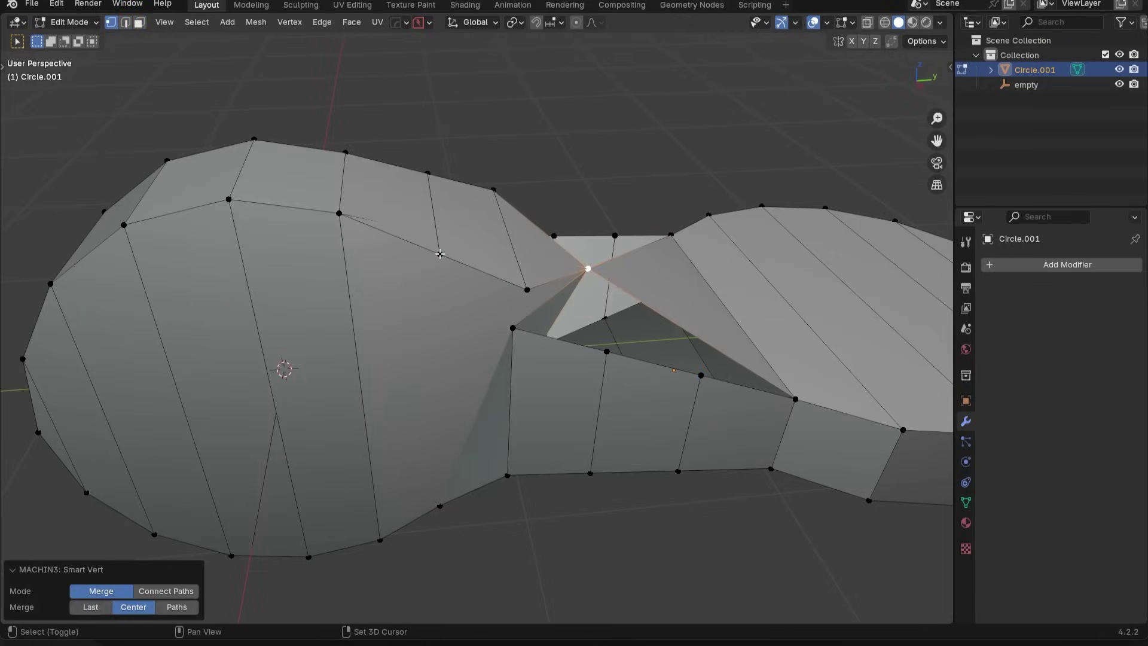
key("ctrl+z")
- Merge the four vertex pairs along the gap between the bridging faces and the neck's side, each at its center
key("1")
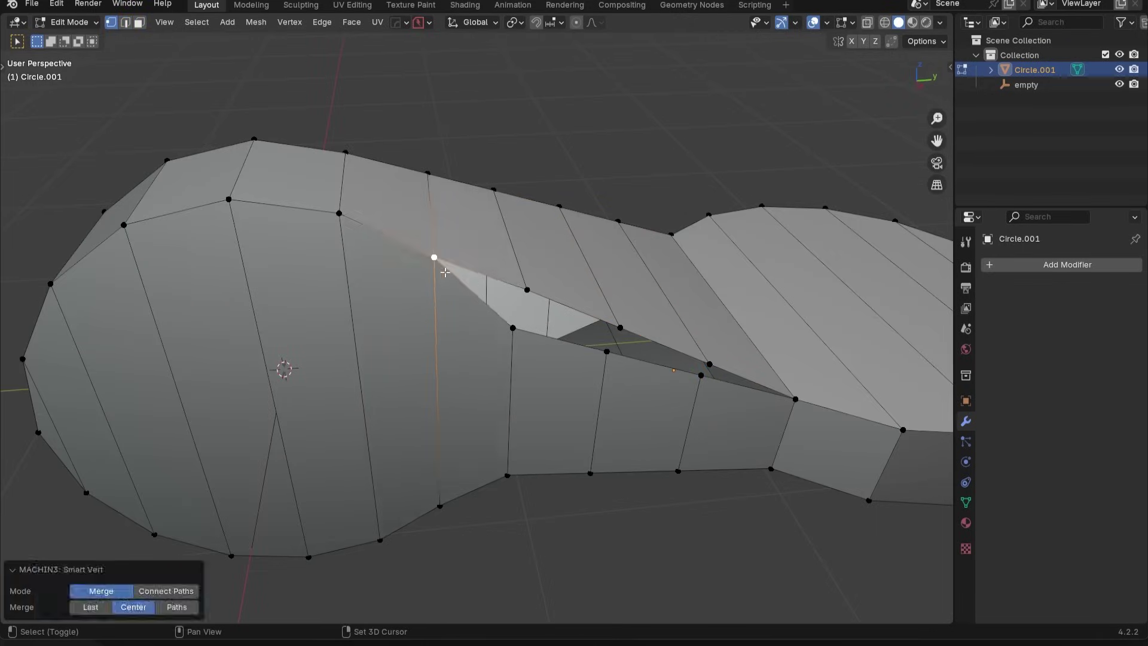
key("g")
key("m")
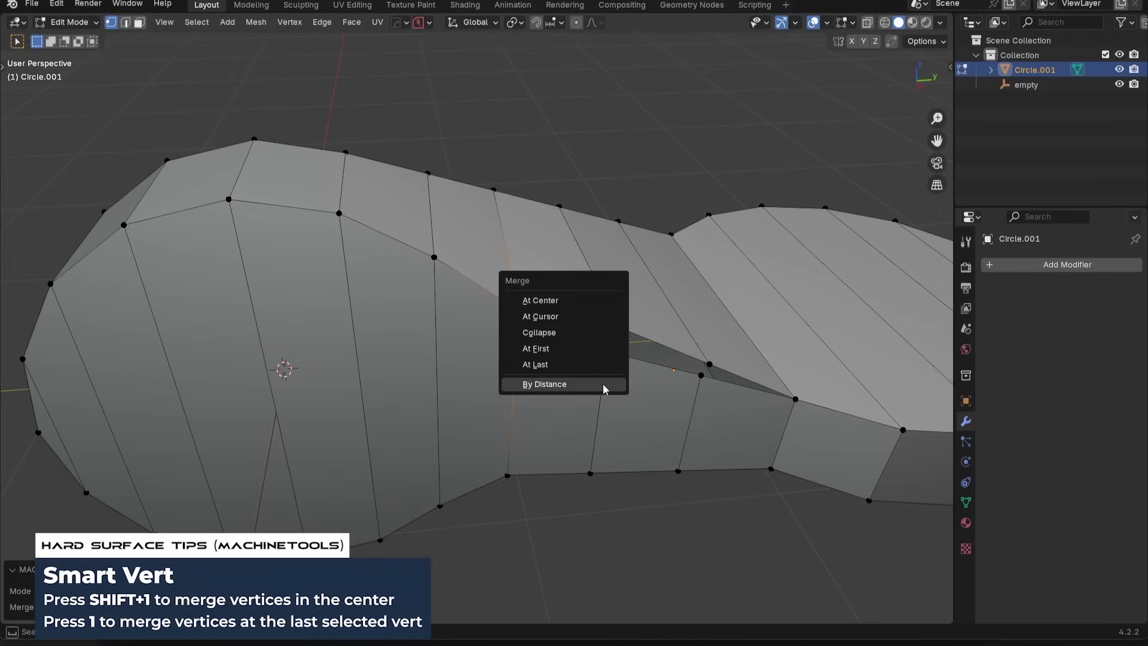
left_click(575, 300)
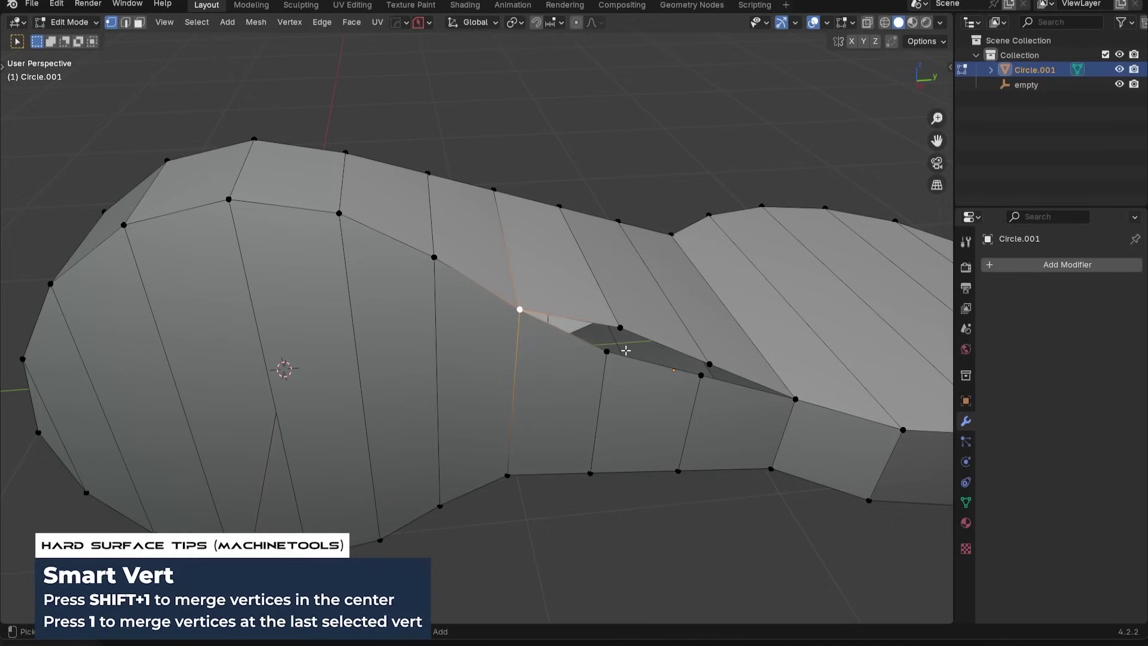
left_click(607, 358, "shift")
key("shift+1")
left_click(709, 363)
left_click(700, 376, "shift")
key("shift+1")
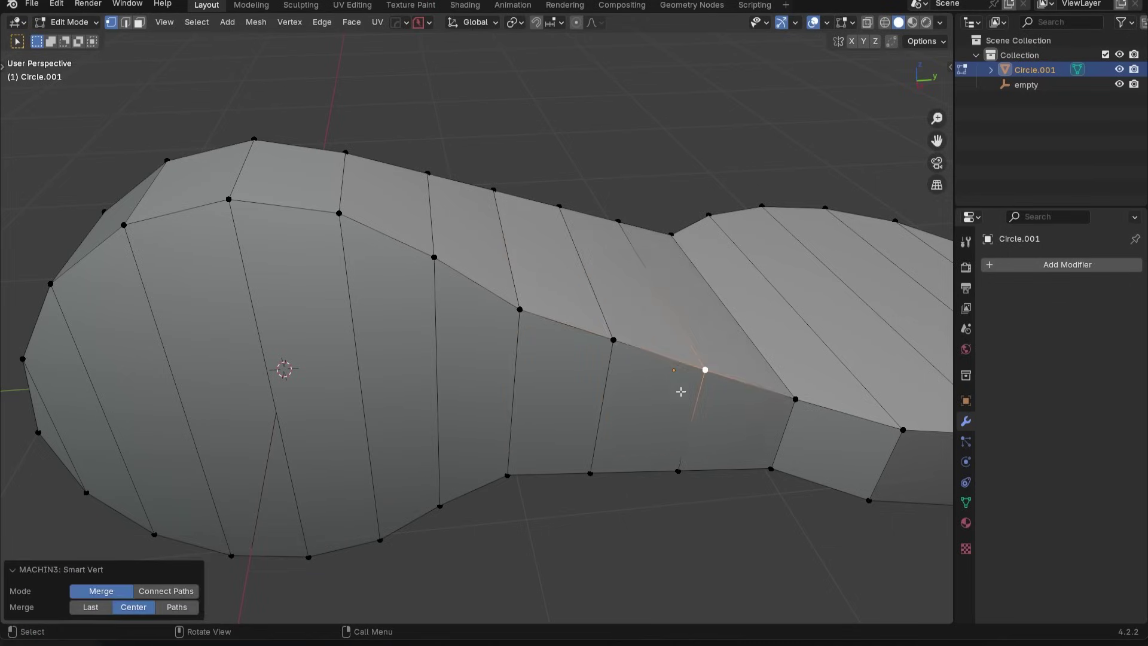
- Symmetrize the mesh on the X axis from + to -
middle_click_drag(571, 368, 653, 397)
key("alt+x")
middle_click_drag(475, 296, 538, 259)
- Dissolve the leftover center edge loop running lengthwise through the neck's bridging faces
key("Tab")
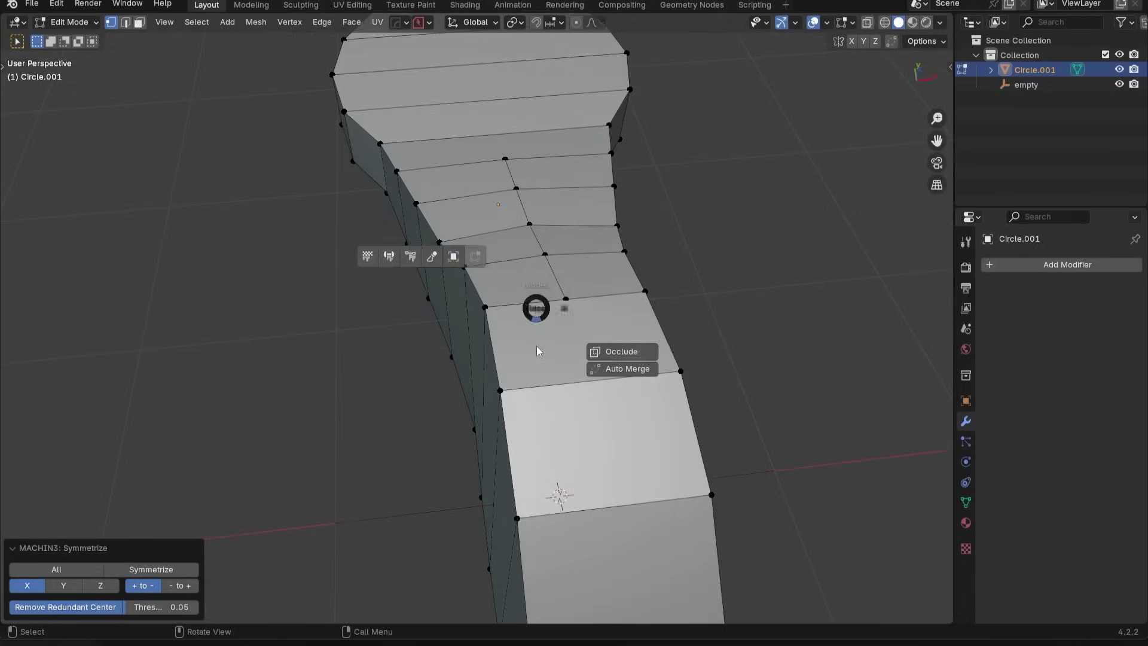
left_click(536, 347)
left_click(544, 242, "alt")
middle_click_drag(645, 353, 588, 281)
key("ctrl+x")
scroll(564, 305, "down", 3)
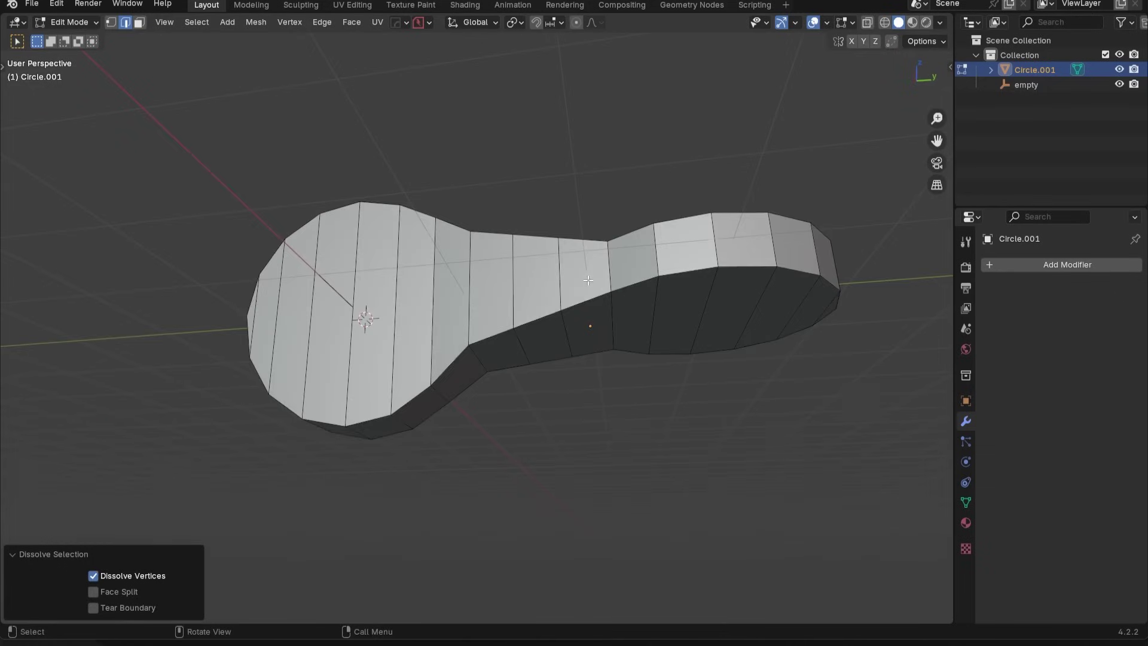
- Try to symmetrize the mesh on the Z axis from + to -
key("alt+x")
middle_click_drag(581, 377, 606, 425)
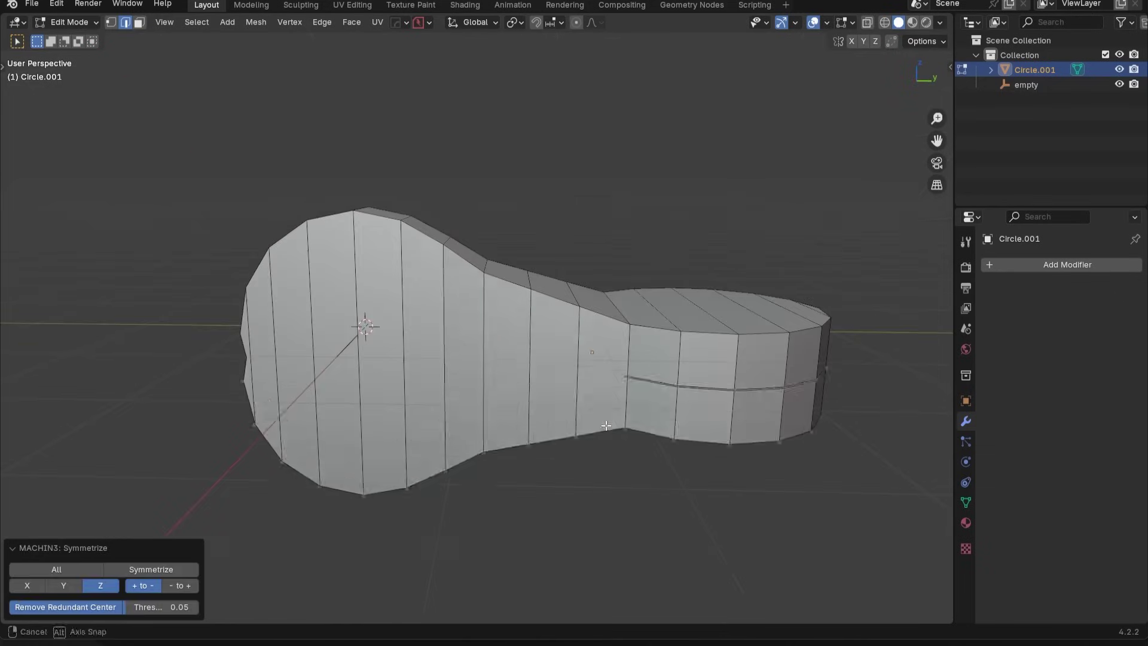
key("ctrl+z")
- Mirror the object on Z with bisect around a new empty in Object Mode and apply the Mirror modifier
key("Tab")
key("alt+x")
left_click(361, 222)
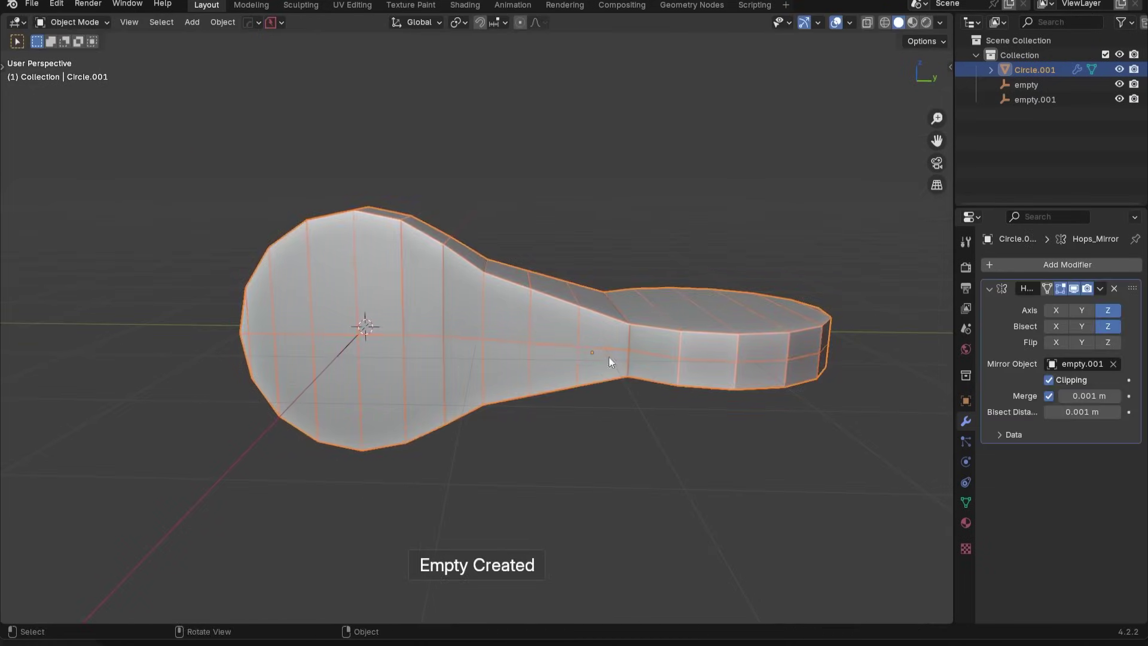
middle_click_drag(609, 357, 578, 289)
left_click(1100, 289)
left_click(1026, 302)
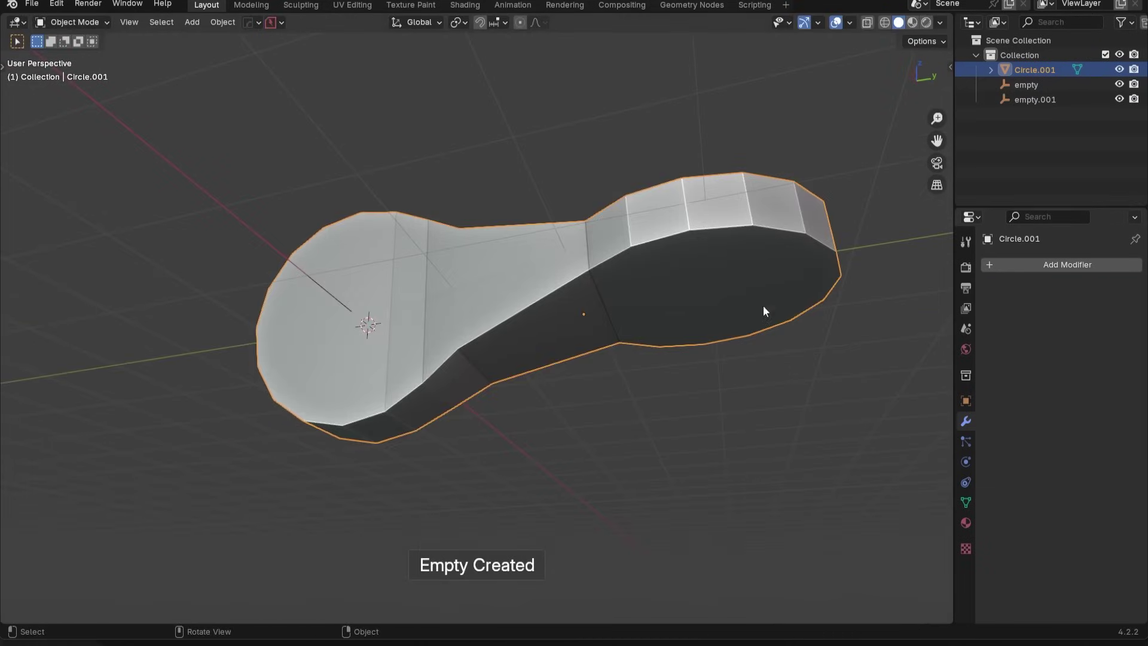
- Try to dissolve the horizontal edge loop along the middle of the mirrored mesh in Edit Mode
key("Tab")
middle_click_drag(764, 308, 653, 351)
left_click(555, 345, "alt")
key("ctrl+x")
key("ctrl+z")
- Check the mesh's topology around both discs and the neck, and return to Object Mode
key("a")
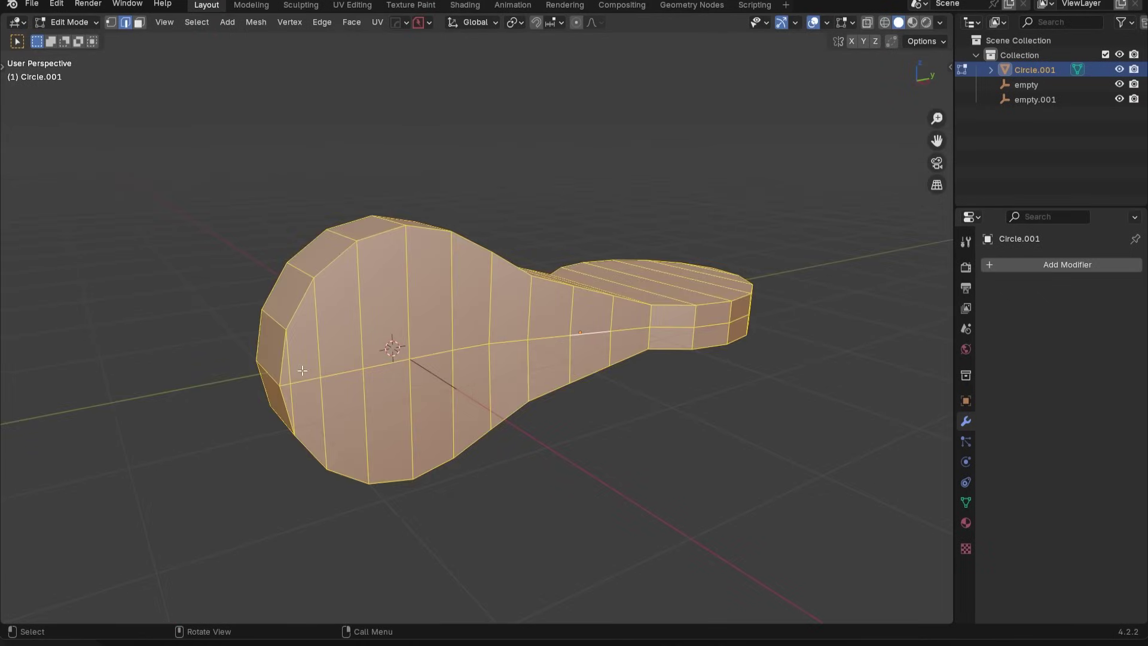
middle_click_drag(568, 373, 496, 392)
key("alt+a")
middle_click_drag(628, 389, 595, 399)
middle_click_drag(646, 392, 540, 361, "shift")
middle_click_drag(594, 329, 607, 254)
key("Tab")
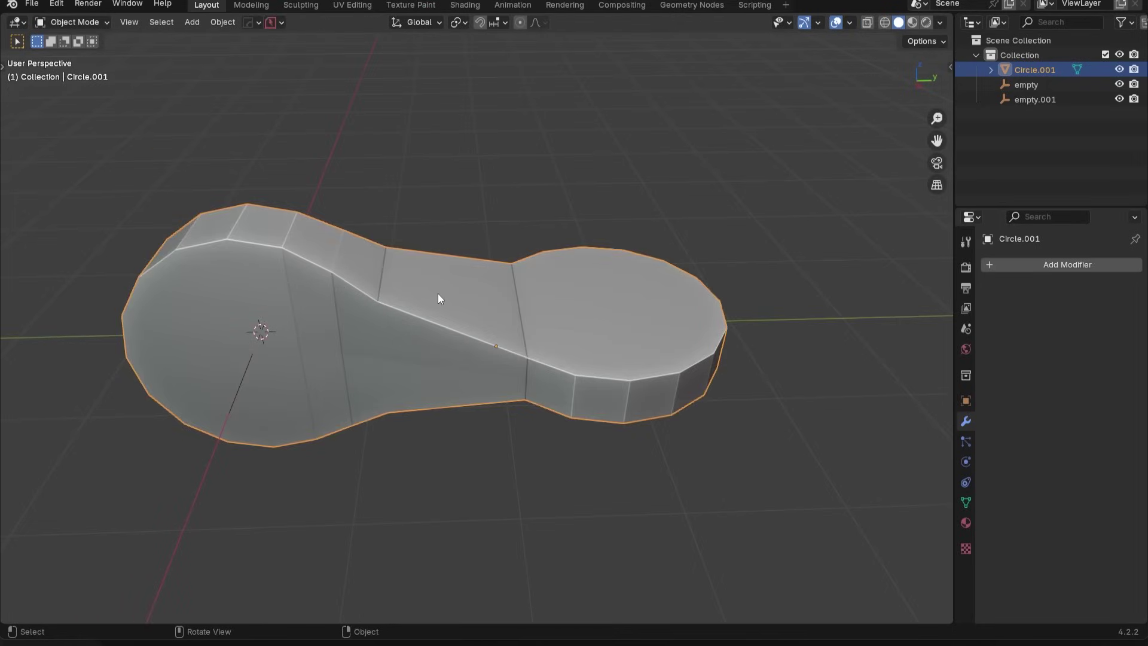
- In Edit Mode, lower two cross edges on top of the neck along Z by about 0.05 m and 0.066 m
key("Tab")
scroll(456, 299, "up", 3)
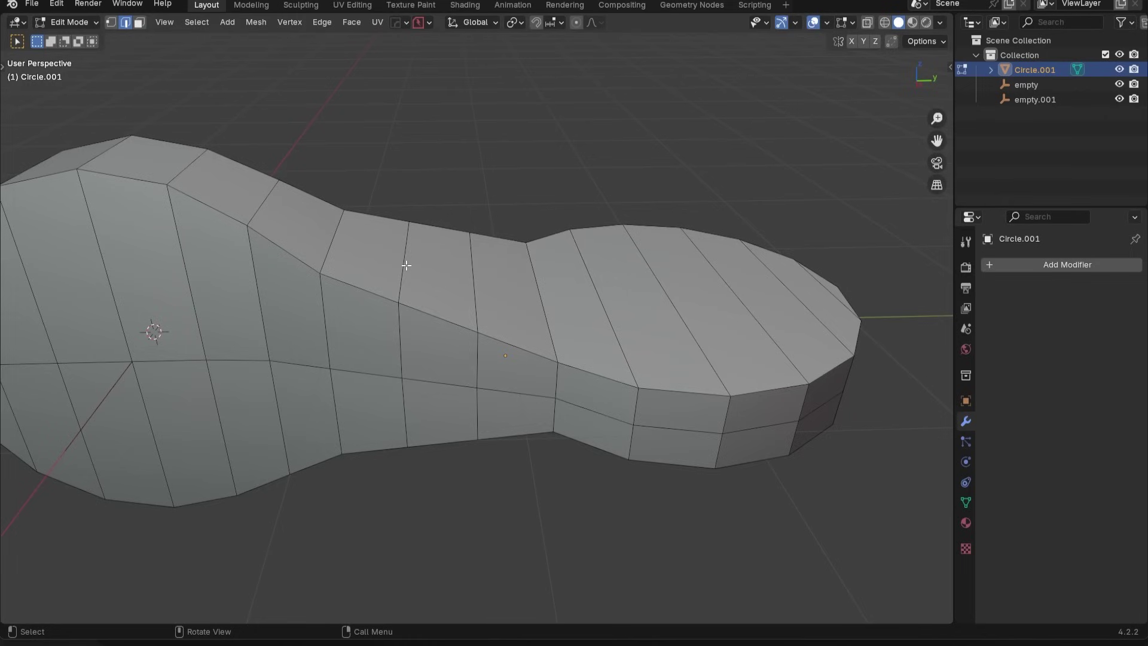
key("g")
key("z")
left_click(429, 281)
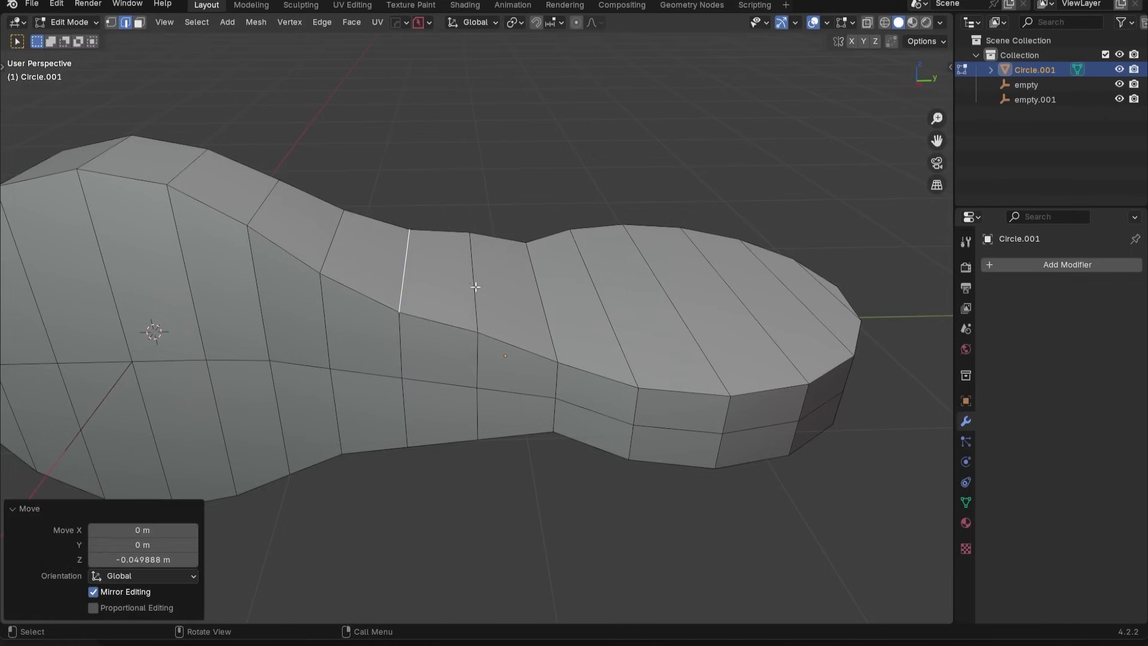
left_click(475, 288)
key("g")
key("z")
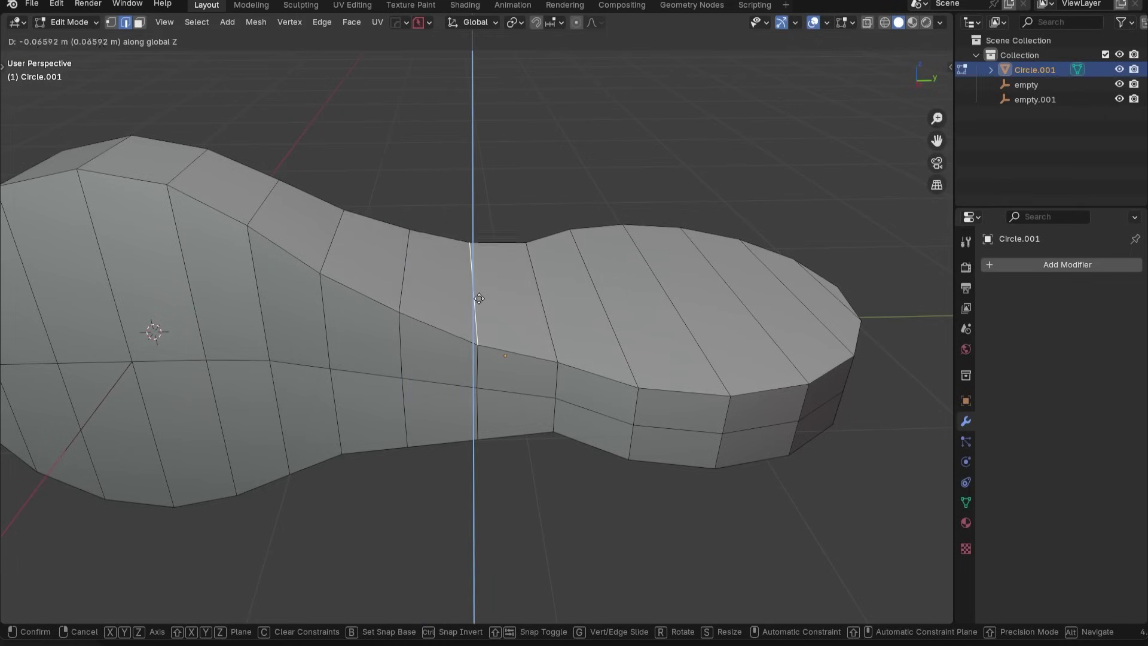
left_click(479, 298)
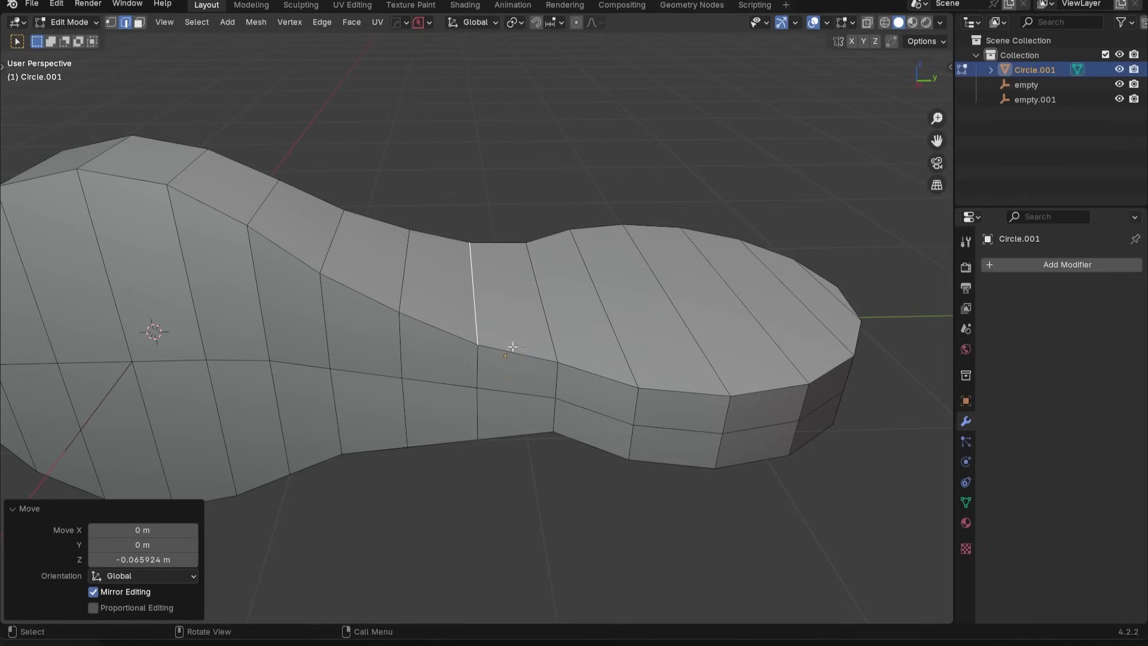
mouse_move(535, 298)
middle_mouse_down()
mouse_move(525, 318)
mouse_move(522, 304)
middle_mouse_up()
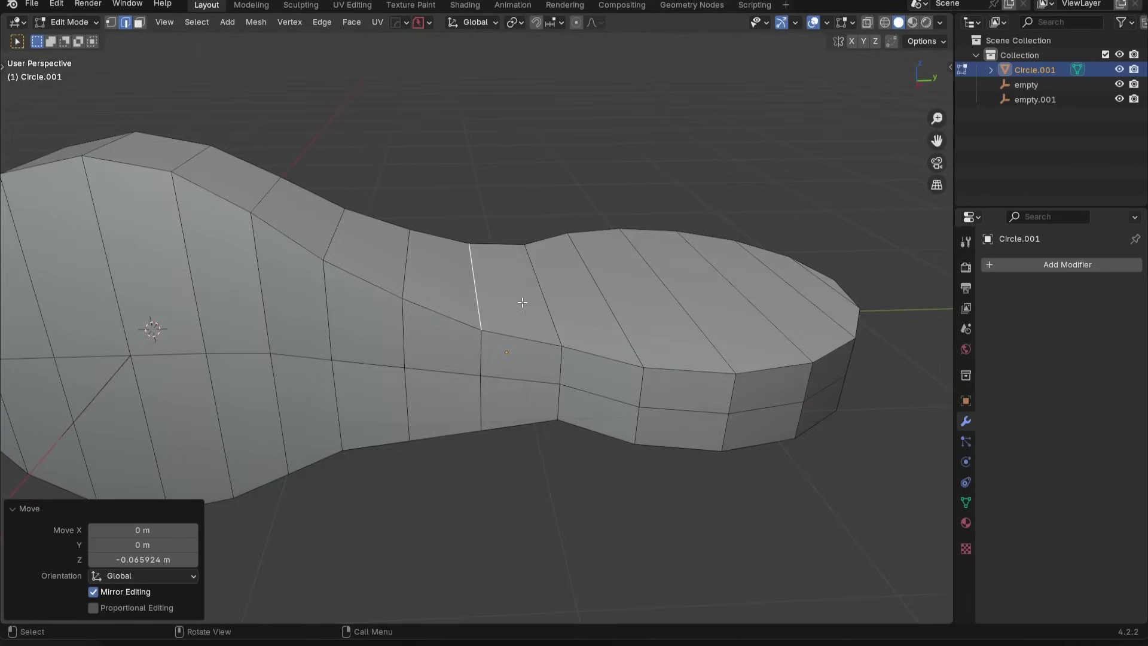
- Dissolve the horizontal edge loop running around the middle of the connector
left_click(529, 379, "alt")
scroll(528, 379, "down", 3)
left_click(239, 336)
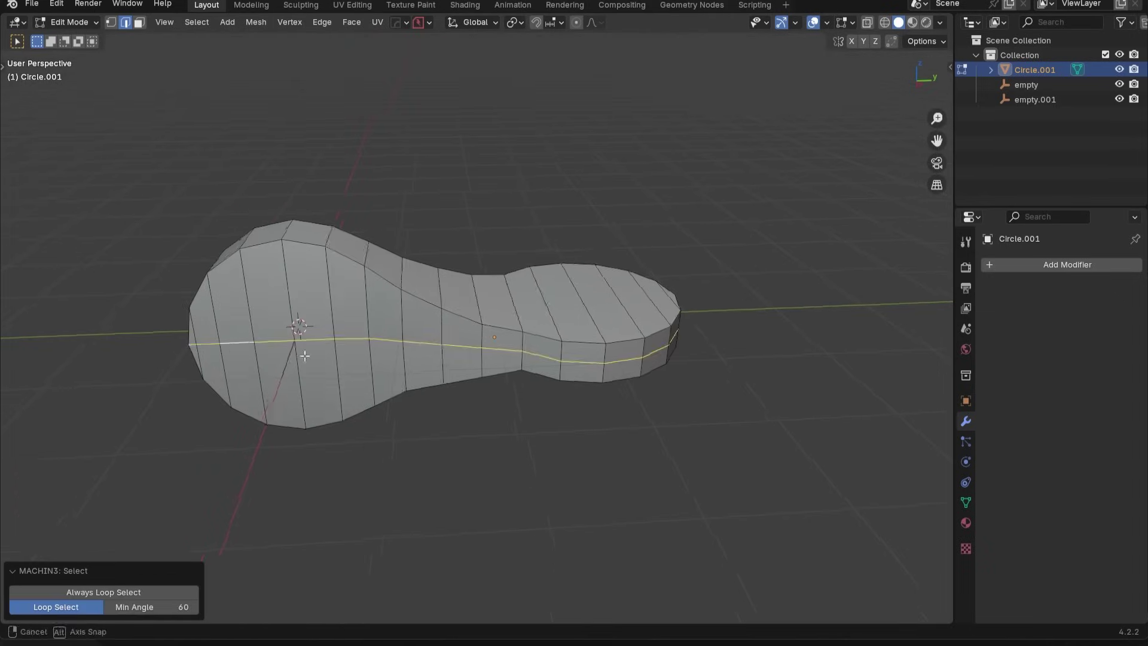
middle_click_drag(239, 335, 362, 410)
key("ctrl+x")
middle_click_drag(588, 400, 510, 412)
- Mirror the reshaped connector on Z with bisect around a new empty in Object Mode and apply the modifier
key("Tab")
key("alt+x")
left_click(281, 254)
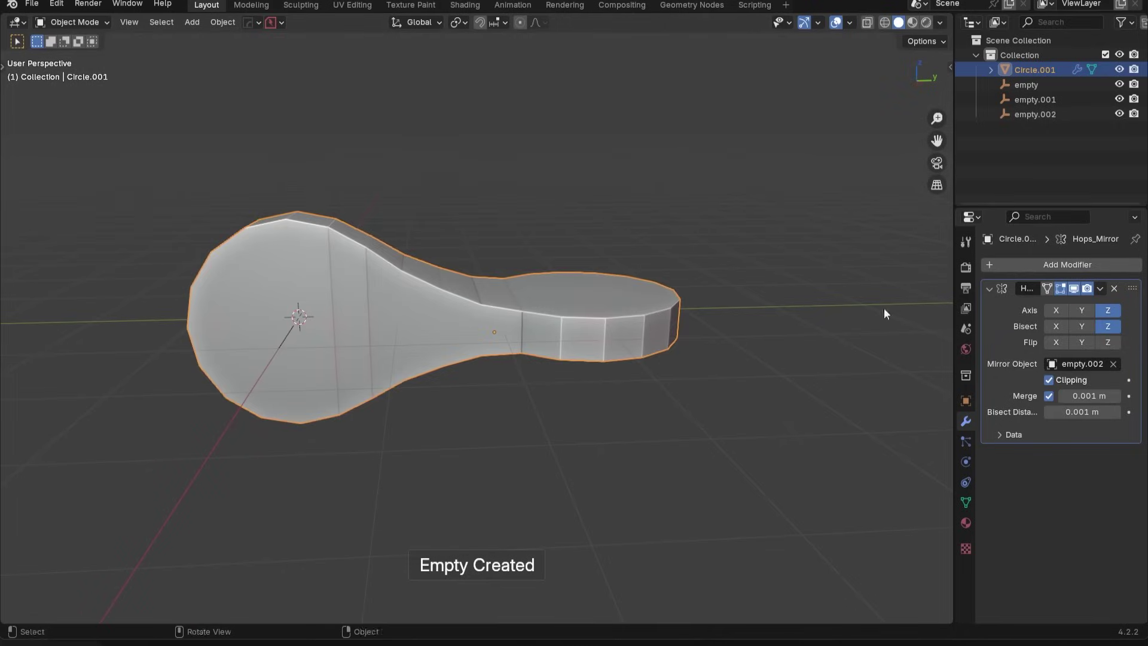
left_click(1100, 289)
left_click(1071, 302)
- Dissolve the horizontal centre loop of the mirrored mesh in Edit Mode, and return to Object Mode
key("Tab")
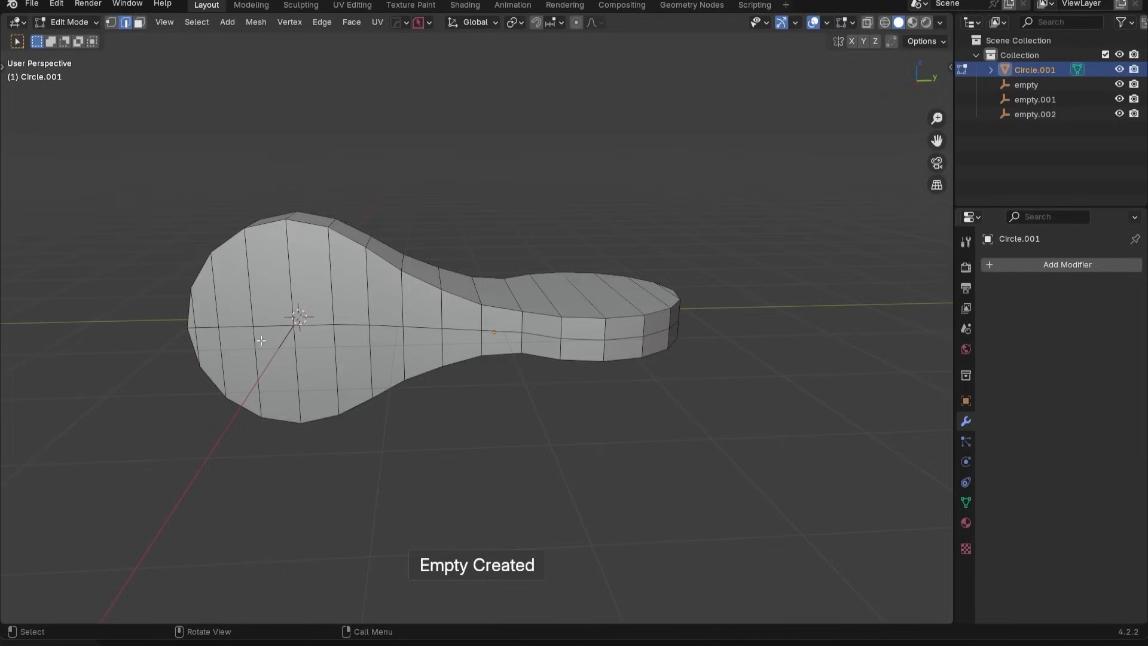
left_click(209, 325, "alt")
middle_click_drag(208, 326, 361, 353)
key("ctrl+x")
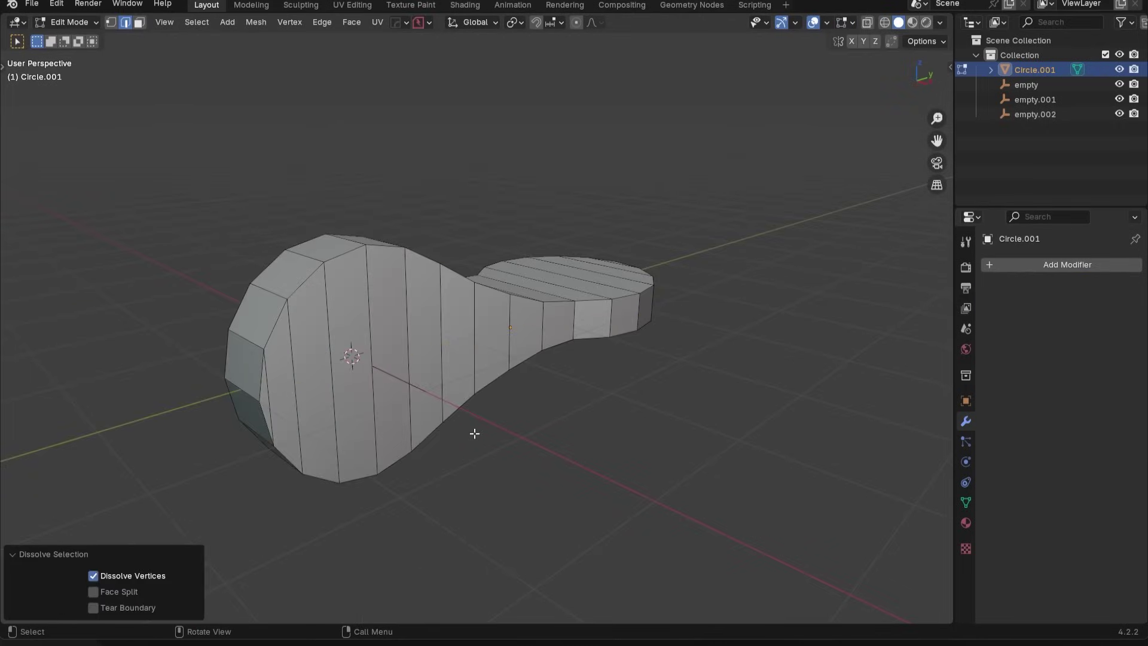
middle_click_drag(474, 430, 506, 315)
key("Tab")
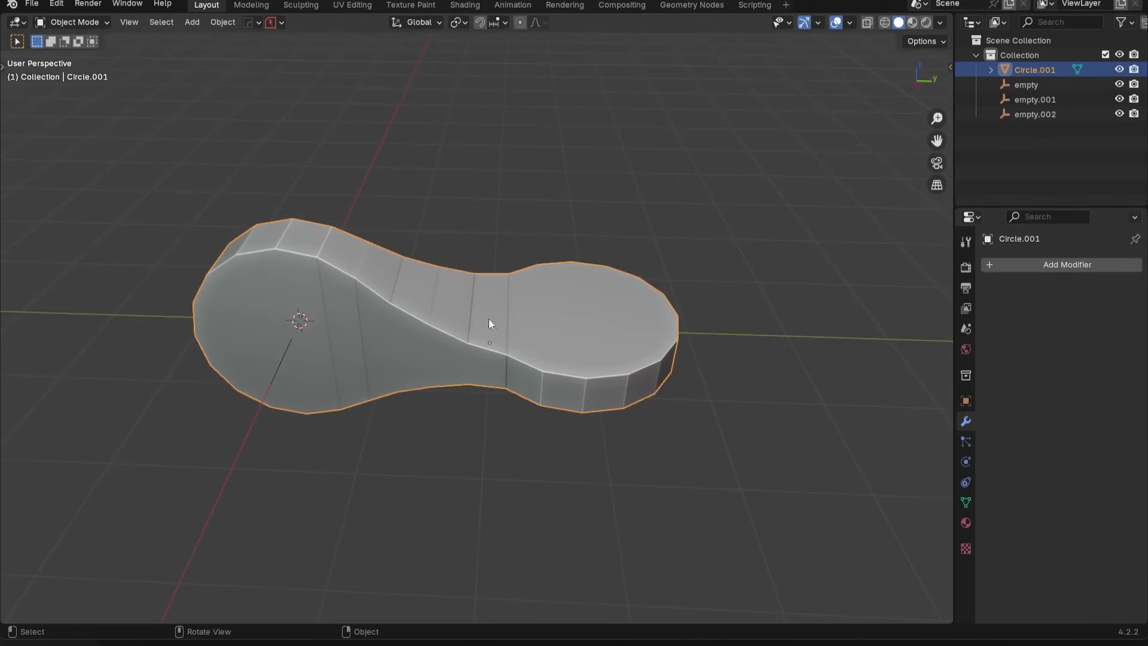
- Select a central face on top of the horizontal disc in Edit Mode and enable Proportional Editing
middle_click_drag(587, 323, 554, 320, "shift")
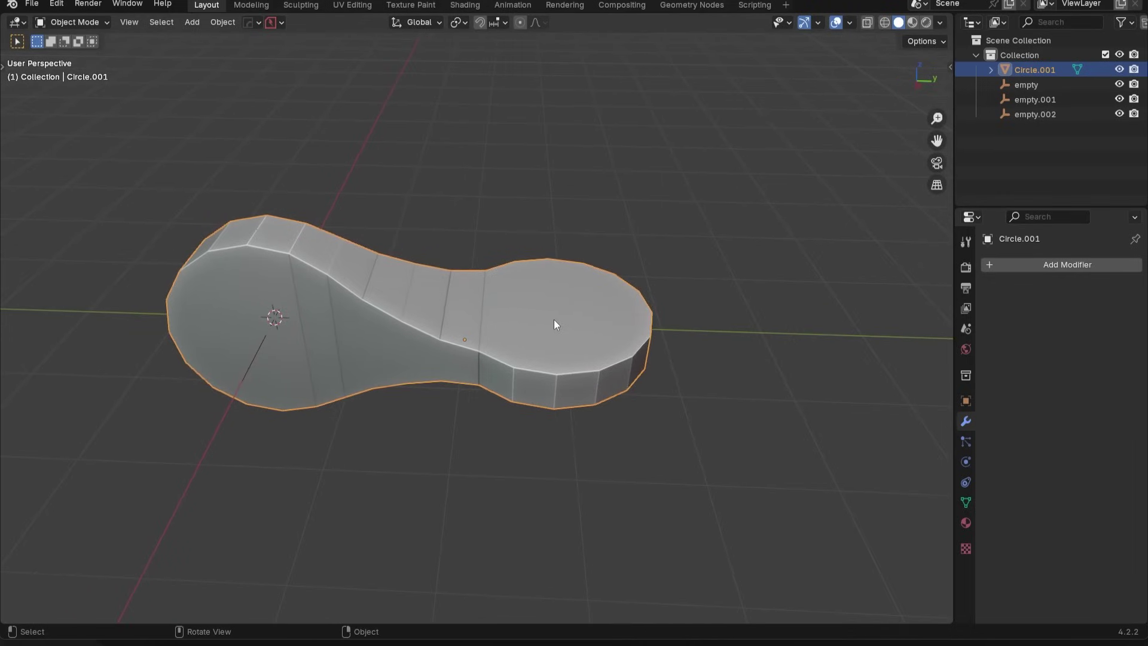
key("Tab")
left_click(552, 326)
scroll(602, 332, "up", 4)
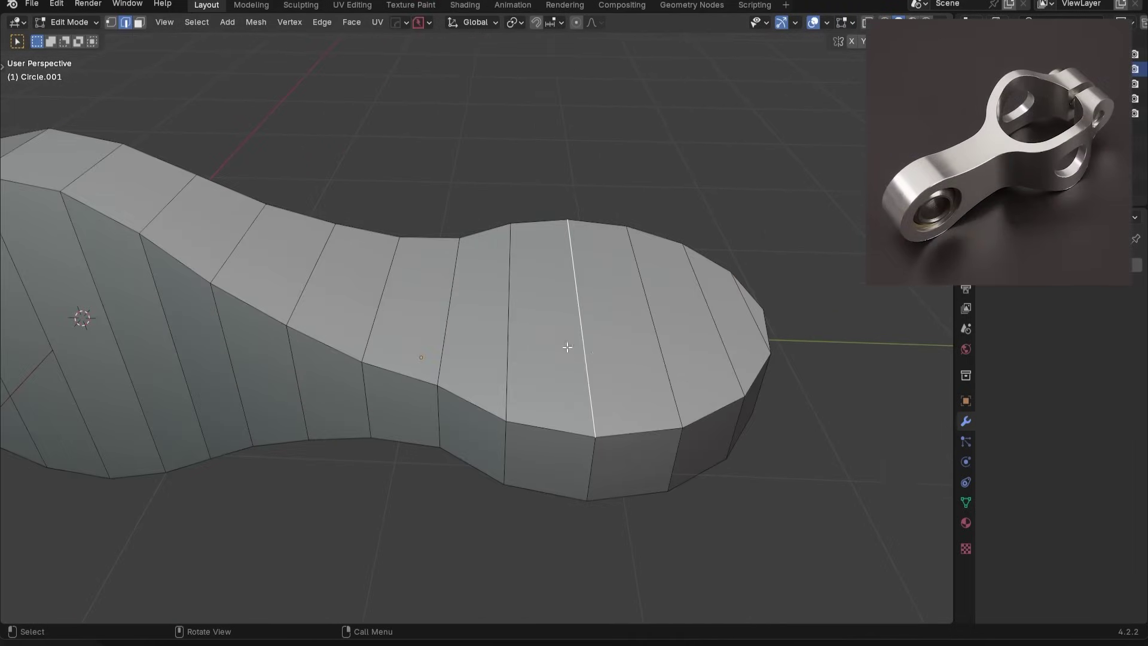
middle_click_drag(592, 358, 615, 356)
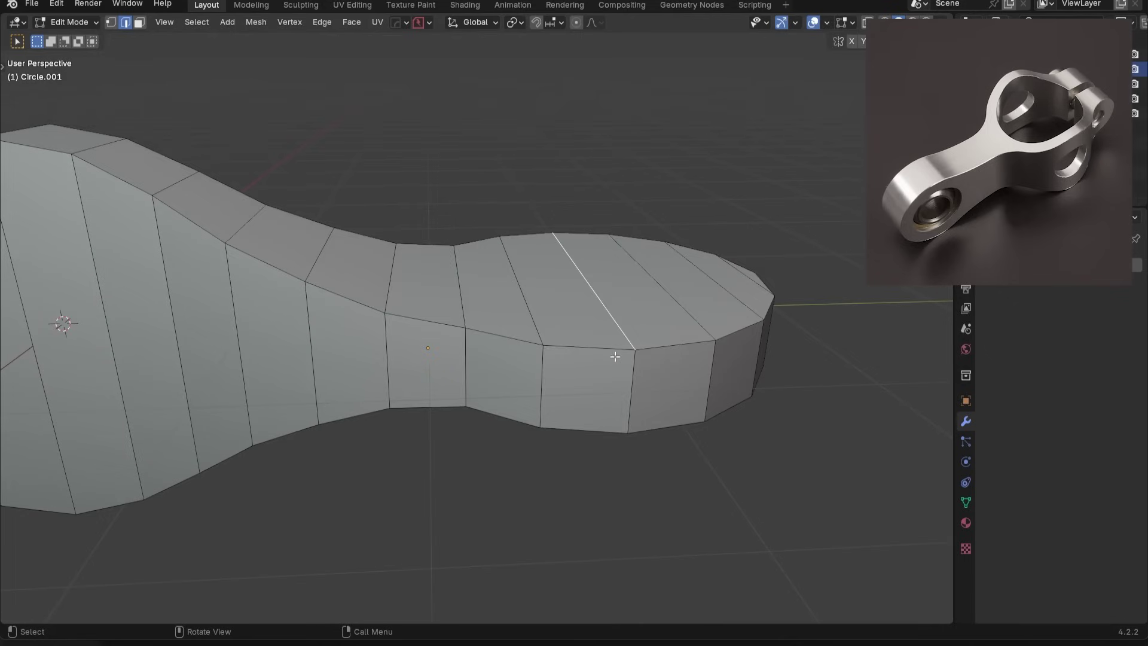
left_click(667, 319)
scroll(654, 326, "down", 3)
key("o")
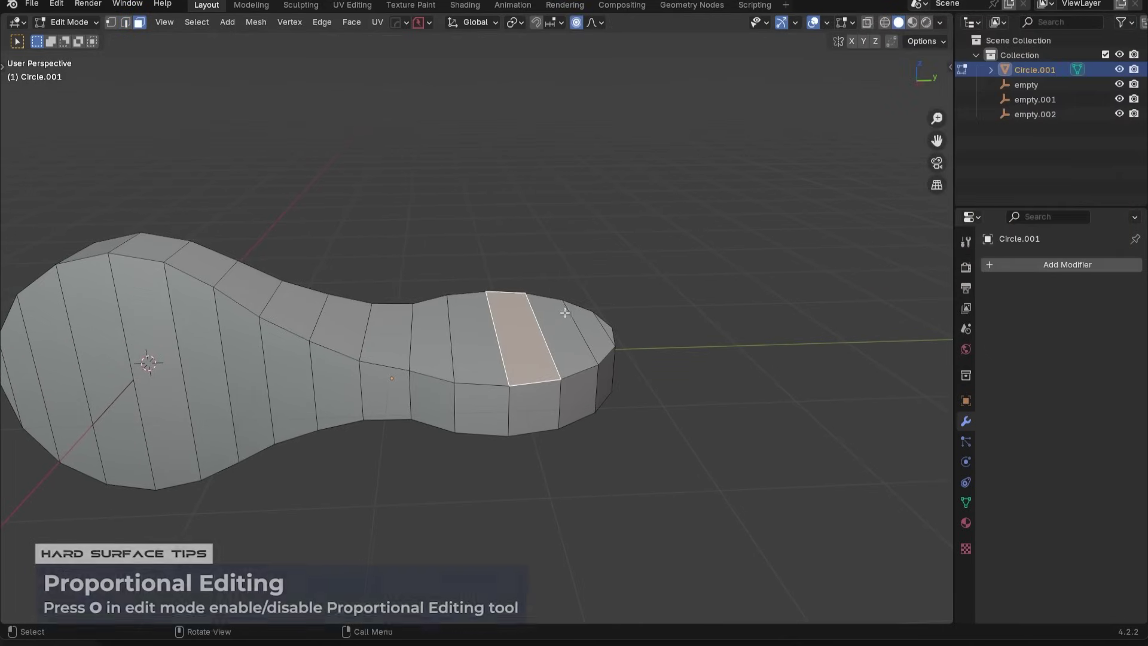
key("s")
key("z")
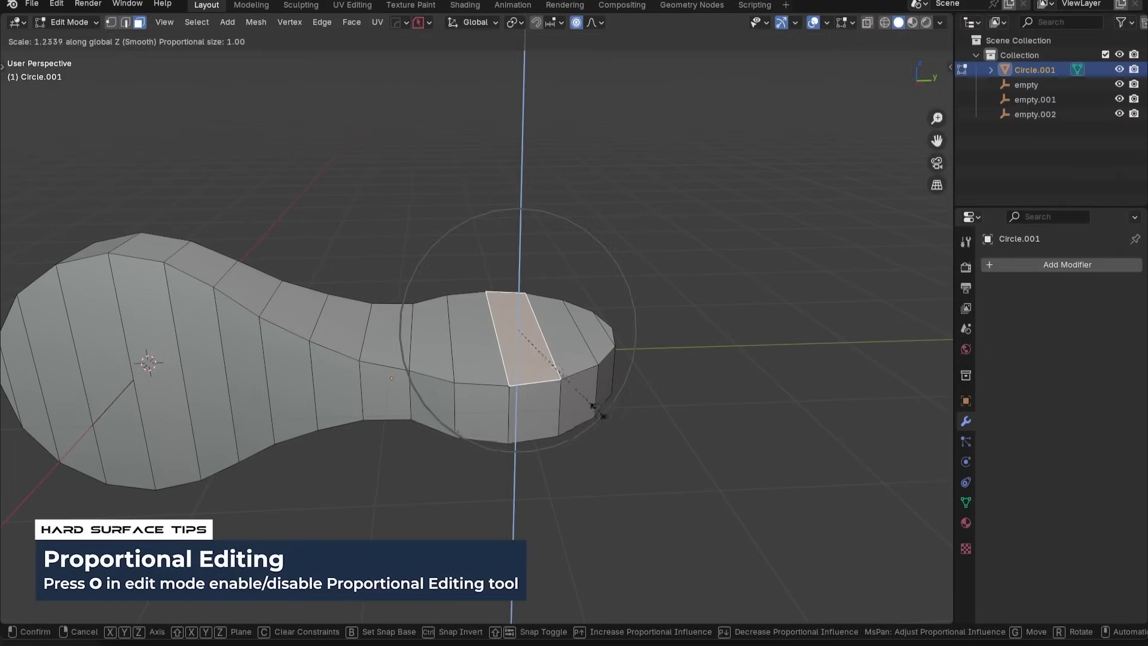
key("Escape")
key("g")
key("z")
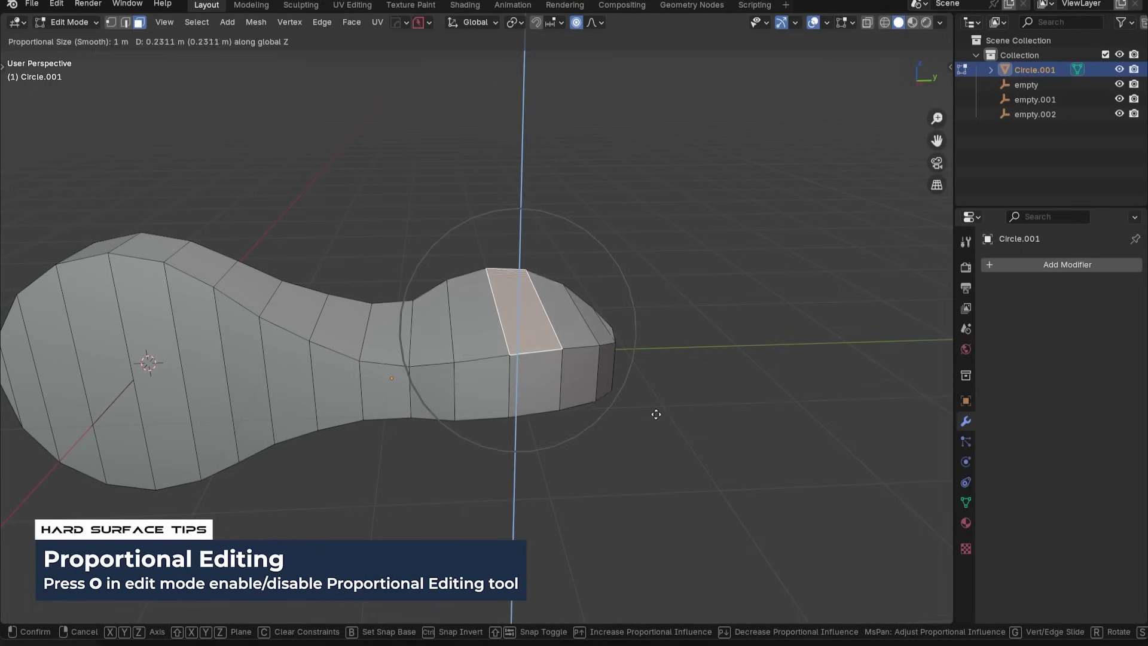
key("Escape")
- Scale the horizontal disc's opposite top and bottom faces to about 2.546 along Z with smooth proportional falloff of size about 1.77
key("s")
key("z")
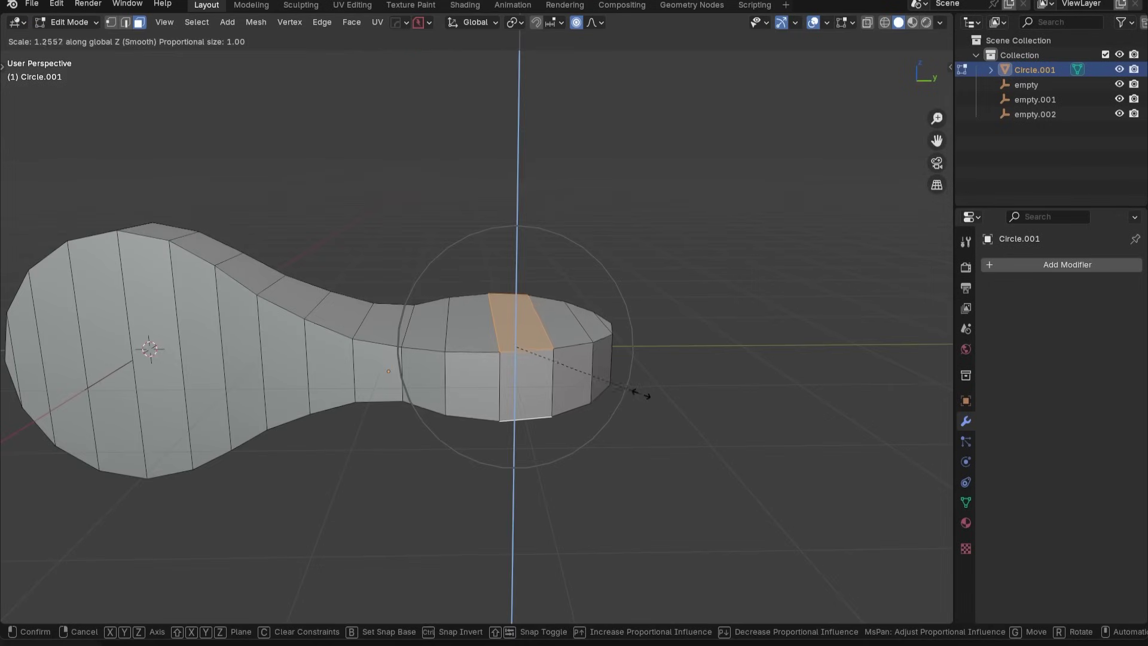
scroll(742, 381, "down", 7)
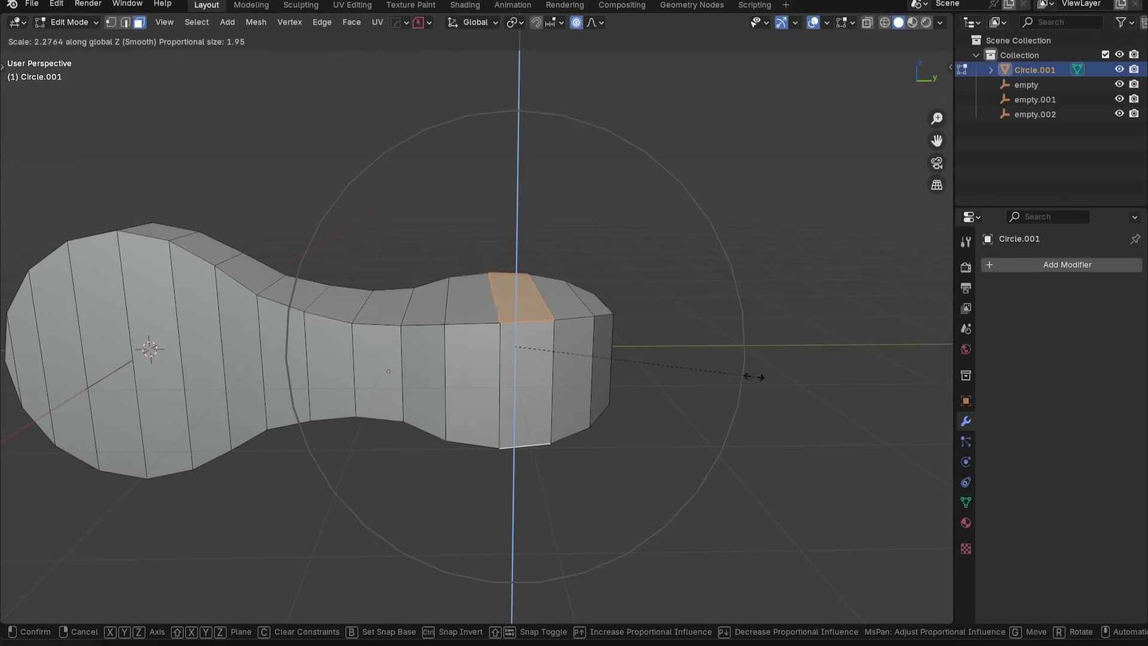
scroll(776, 377, "up", 1)
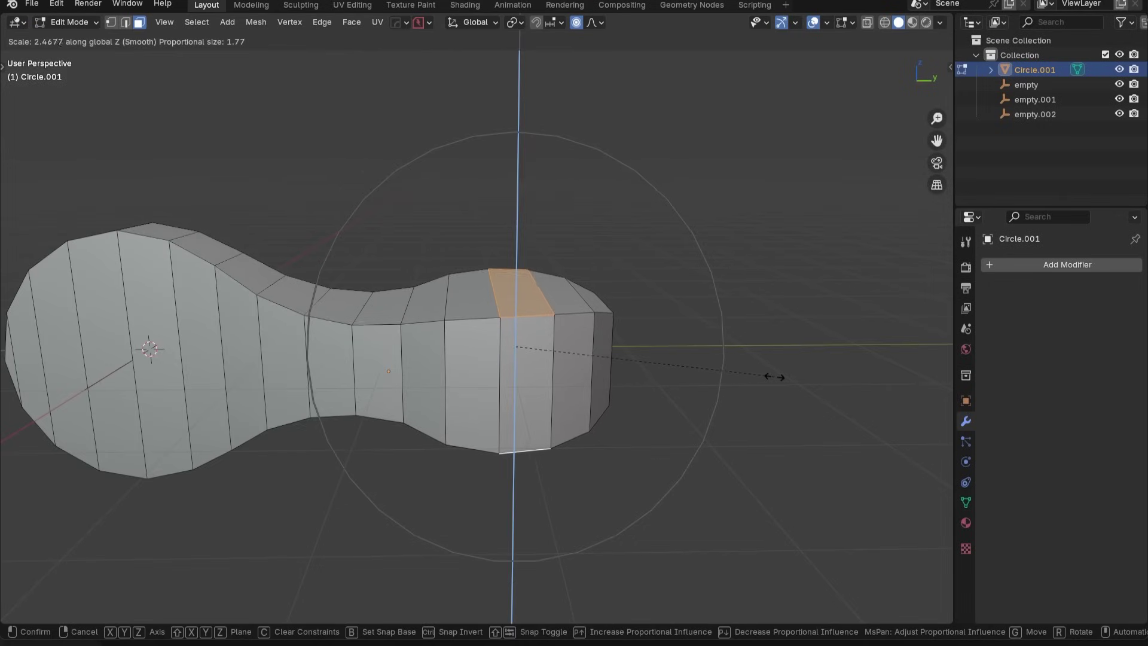
left_click(780, 376)
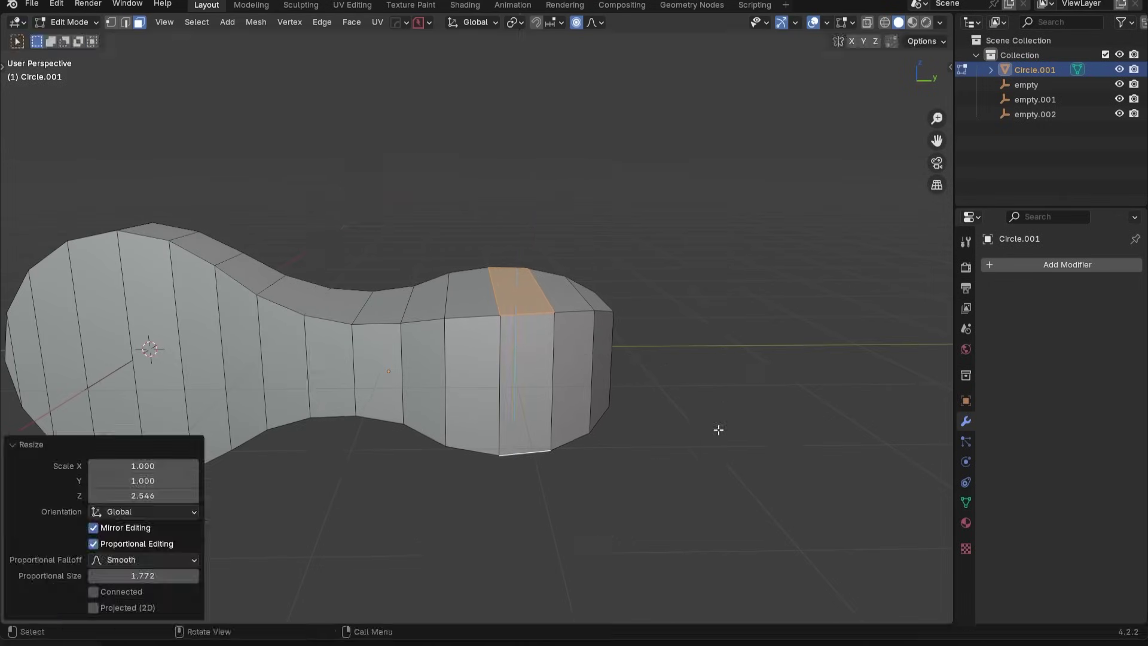
key("Tab")
middle_click_drag(717, 428, 520, 351)
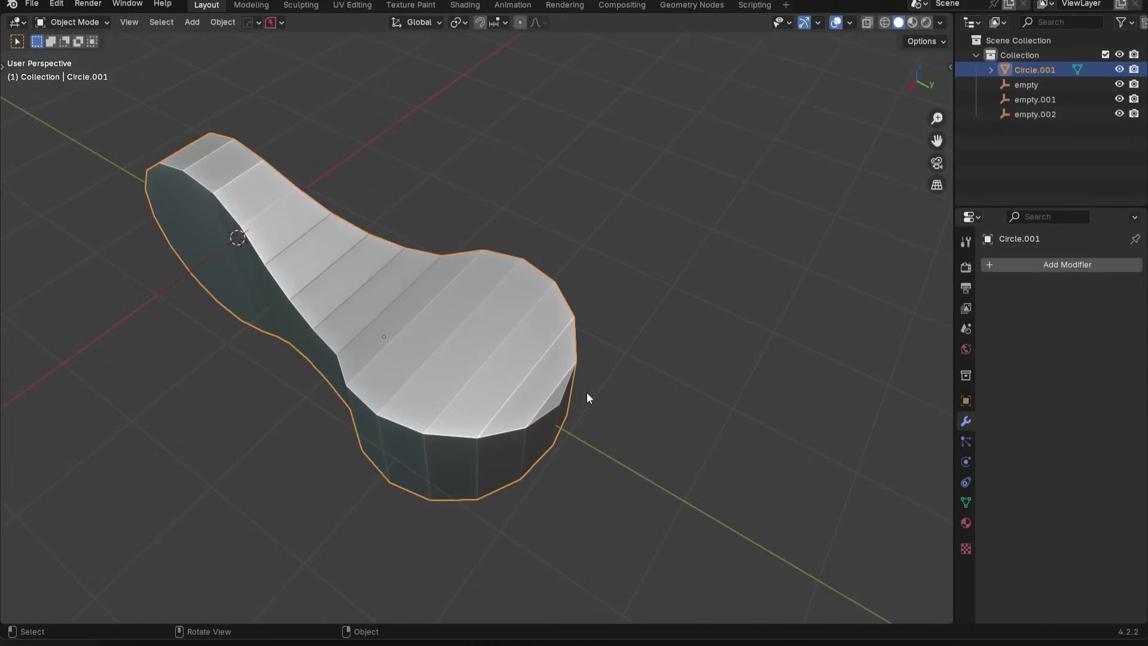
middle_click_drag(587, 393, 518, 335)
- Add a centred loop cut running lengthwise along the neck and the thickened disc
key("Tab")
left_click(521, 483)
middle_click_drag(532, 412, 588, 482)
key("ctrl+r")
left_click(418, 256)
right_click(579, 439)
- Select the stray vertex at the rim of the disc's end and dissolve it
key("Tab")
left_click(525, 482)
left_click(540, 444)
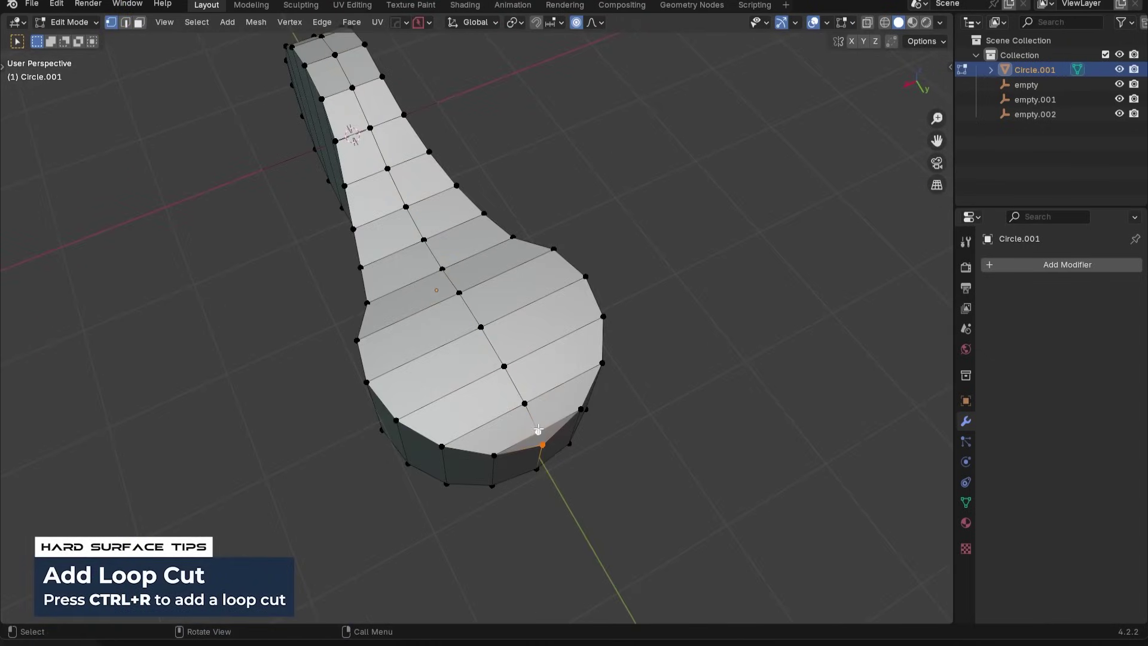
scroll(569, 478, "up", 3)
key("ctrl+x")
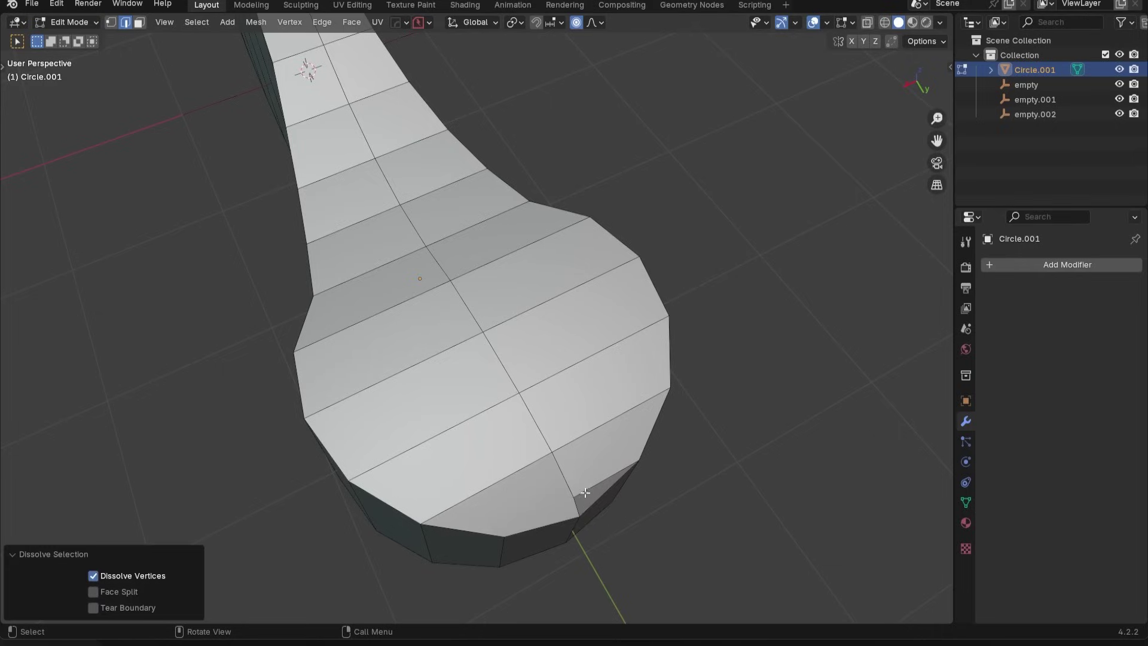
- Try to symmetrize the mesh on Z from + to - with Remove Redundant Center enabled, and undo it
key("1")
middle_click_drag(646, 505, 470, 370)
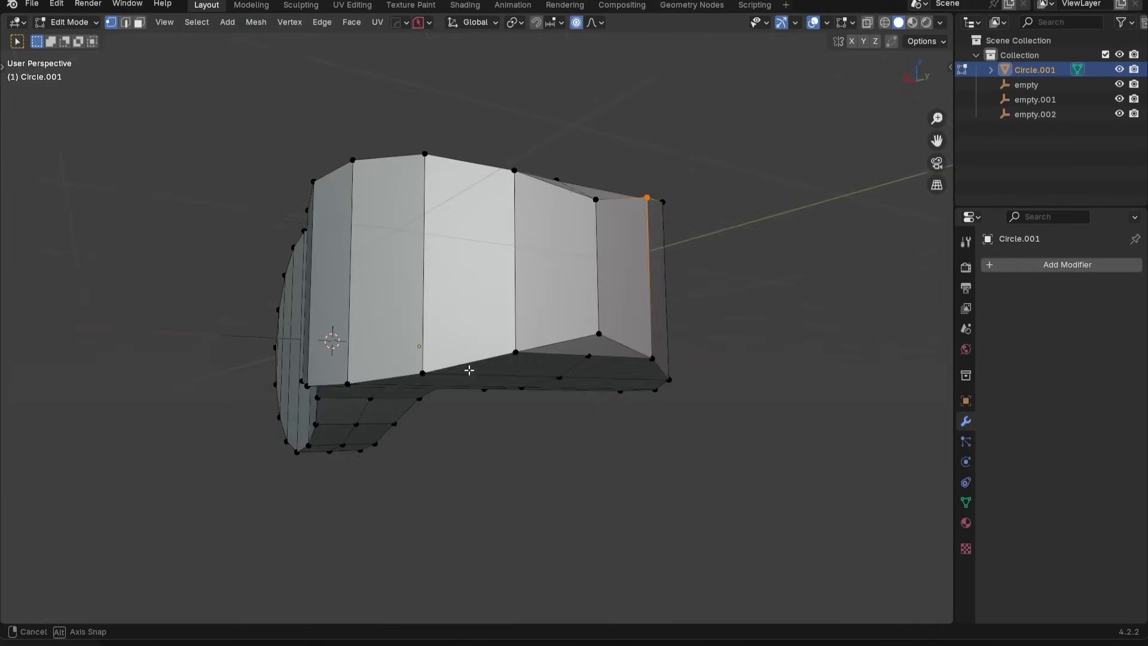
key("alt+x")
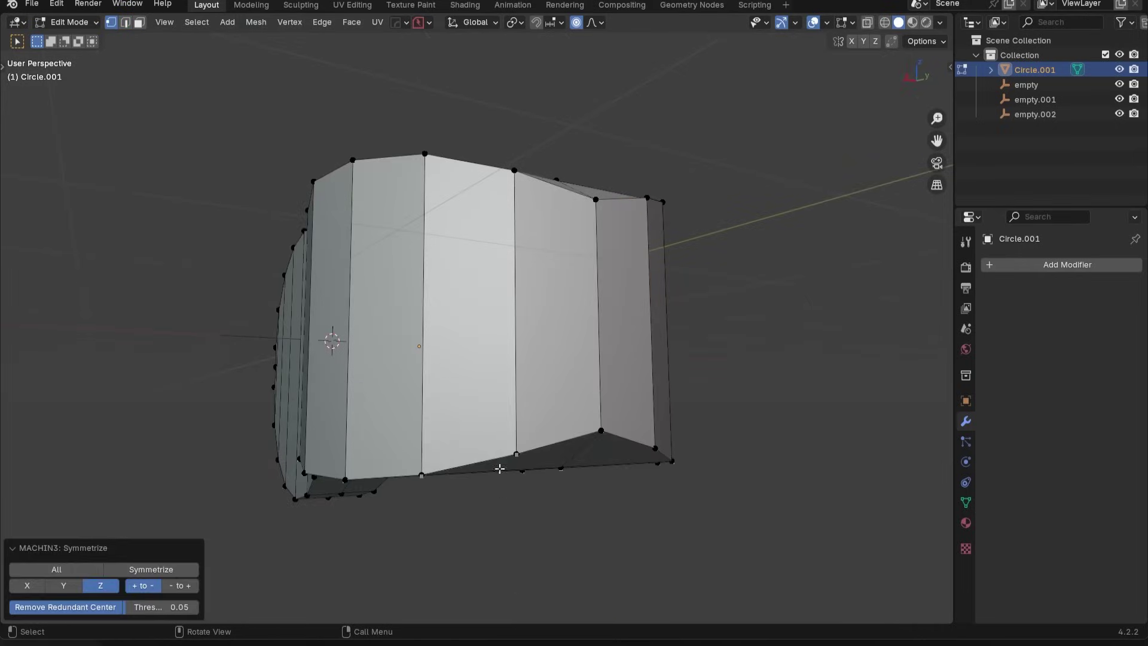
key("ctrl+z")
- Set the connector's origin to its geometry in Object Mode
middle_click_drag(533, 468, 608, 342)
key("Tab")
key("KP_3")
scroll(607, 347, "down", 2)
right_click(446, 324)
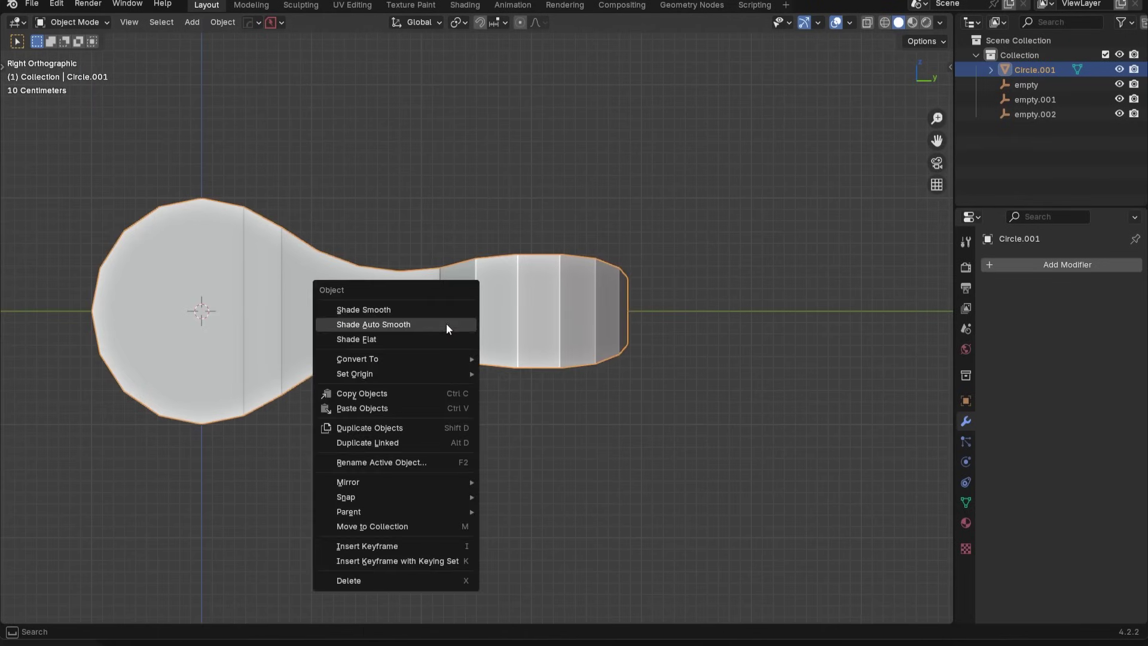
mouse_move(382, 372)
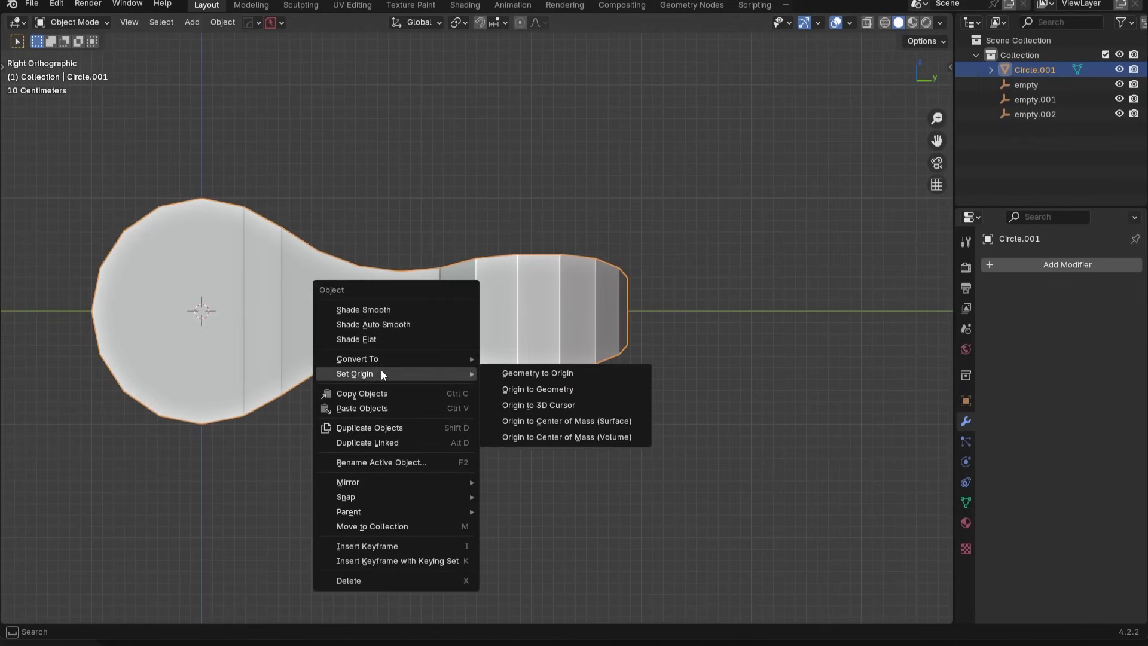
left_click(519, 385)
- Symmetrize the mesh on X from - to + with Remove Redundant Center enabled
key("Tab")
key("alt+x")
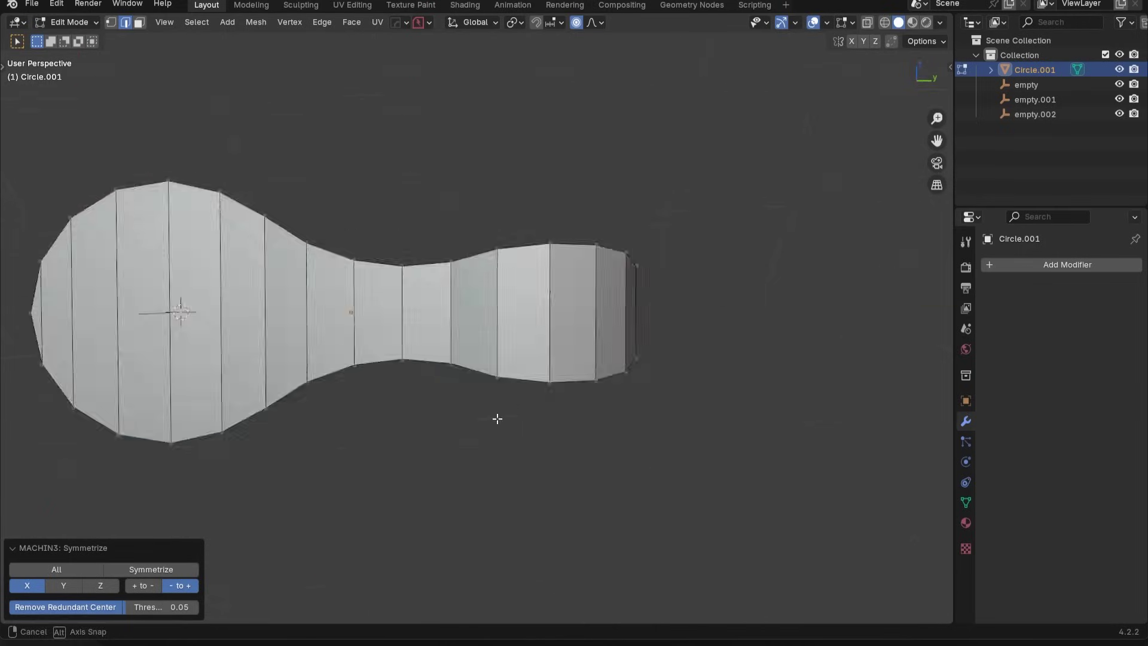
key("Tab")
middle_click_drag(495, 418, 460, 368)
- Dissolve the short leftover centre edge on the top face at the disc's end
key("Tab")
left_click(454, 456)
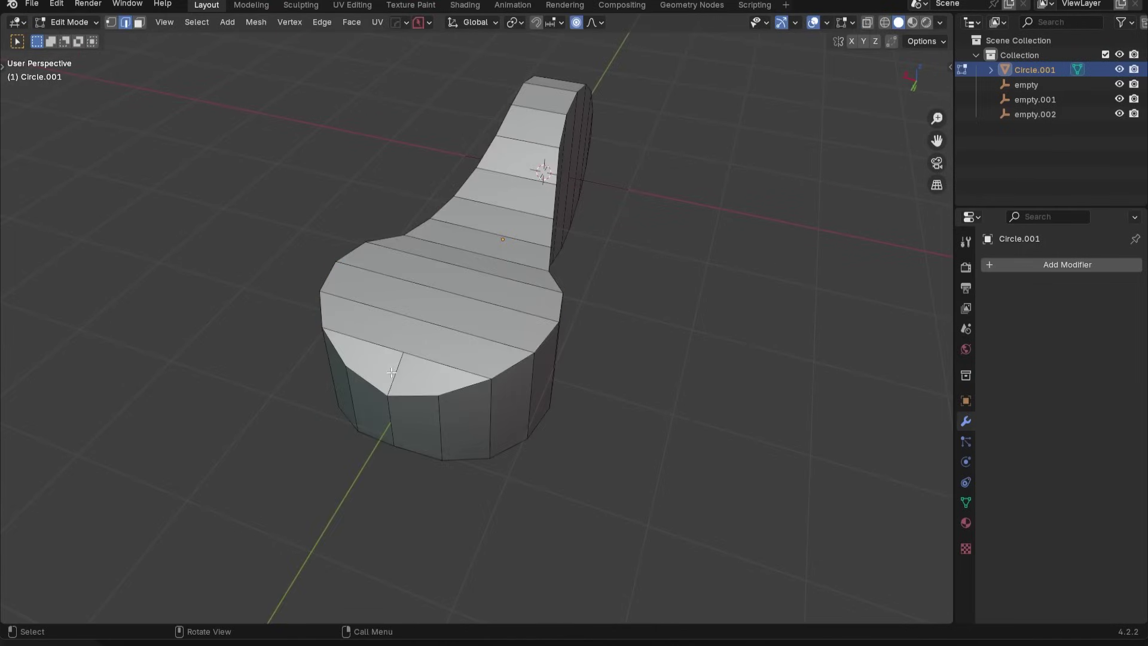
left_click(392, 373)
key("ctrl+x")
middle_click_drag(438, 405, 502, 377)
- Symmetrize the mesh on Z from + to - with Remove Redundant Center disabled, and check the result from several sides
key("alt+x")
middle_click_drag(497, 441, 505, 281)
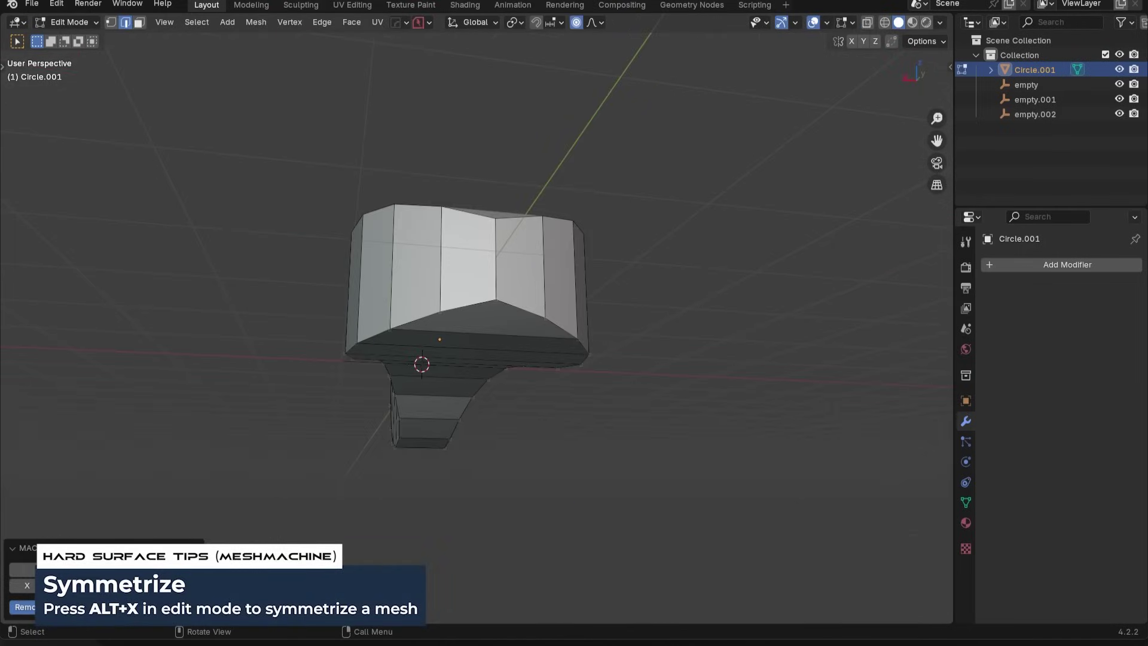
middle_click_drag(435, 334, 610, 438)
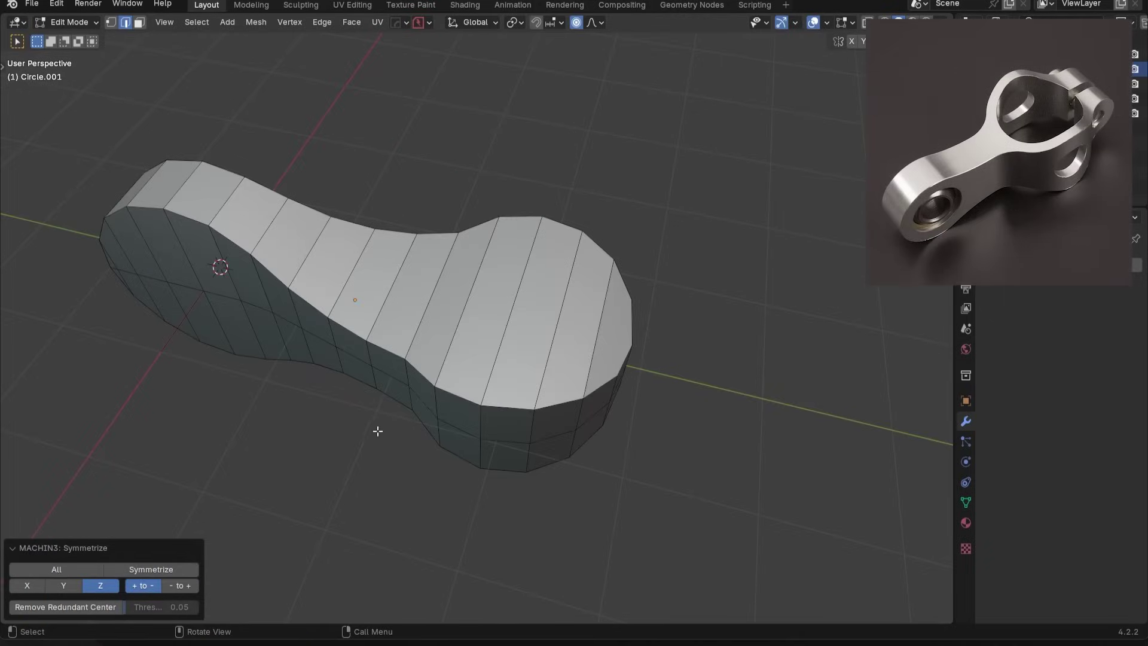
middle_click_drag(460, 403, 635, 322)
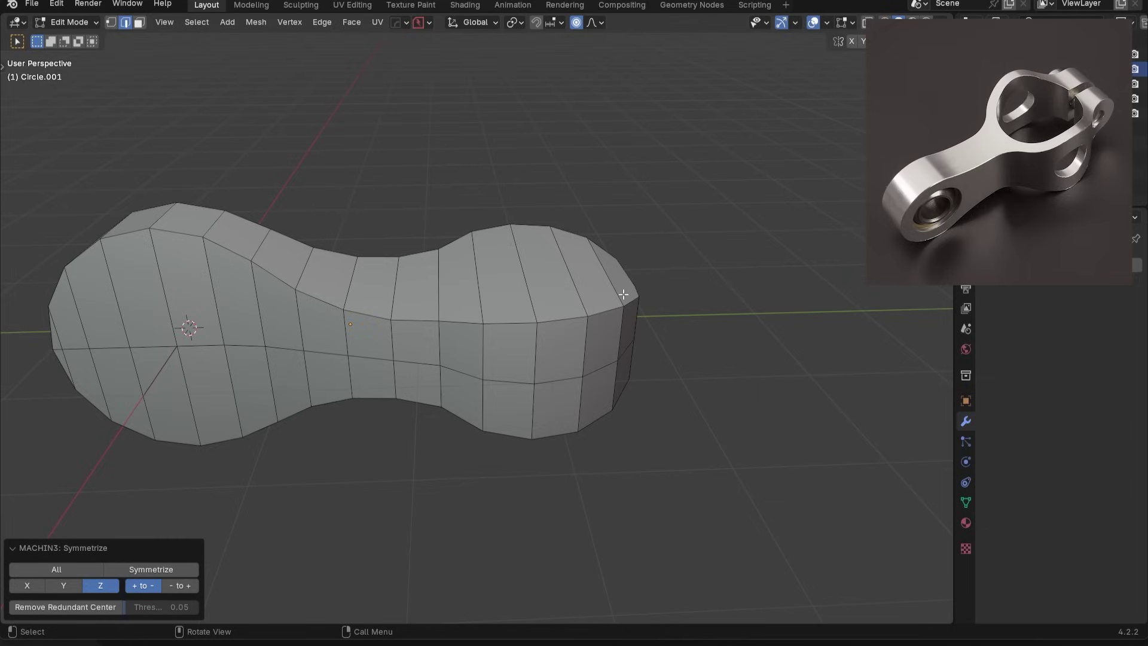
- Add a mesh cylinder with 32 vertices, 1 m radius and 2 m depth in Object Mode, seen in right orthographic view
key("Tab")
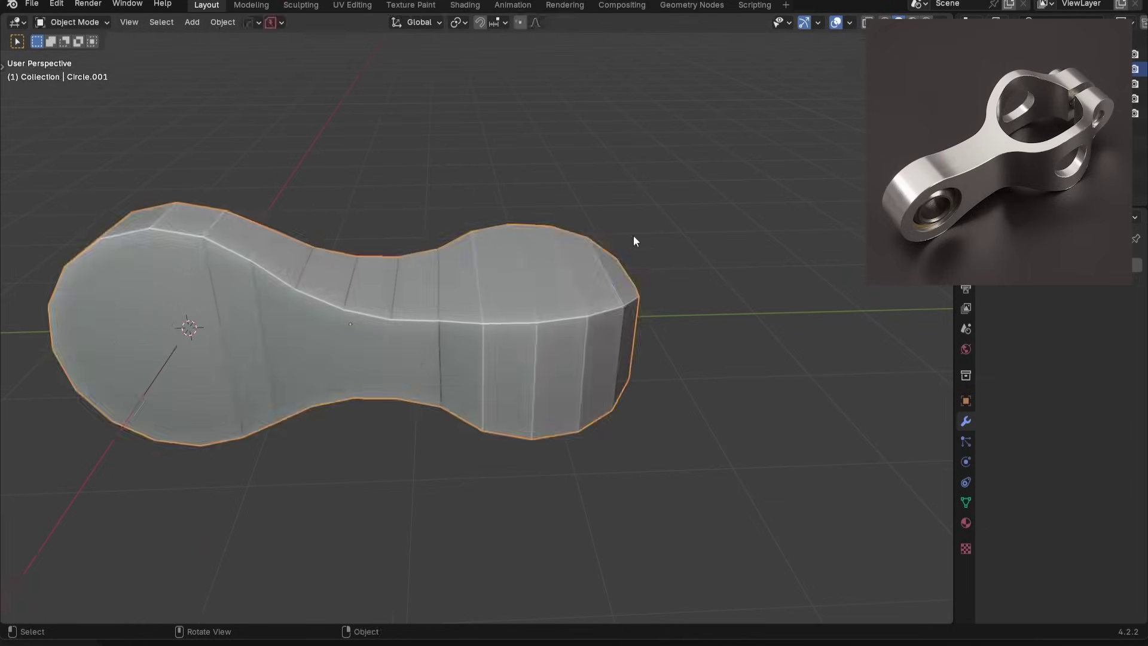
key("KP_3")
key("shift+a")
mouse_move(616, 200)
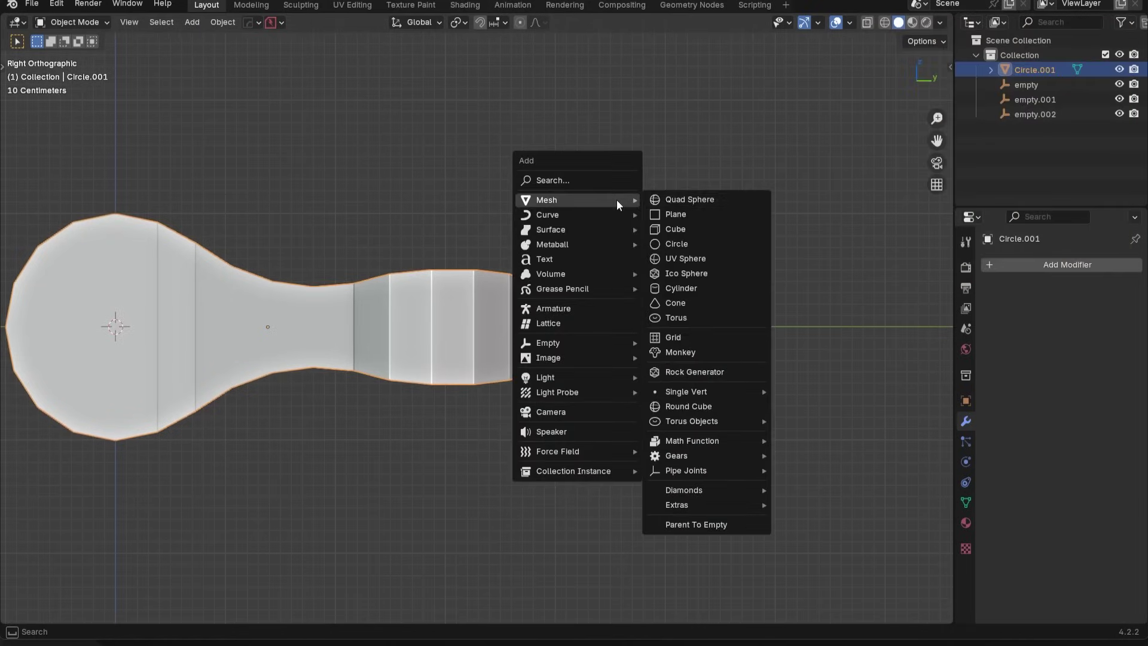
left_click(710, 297)
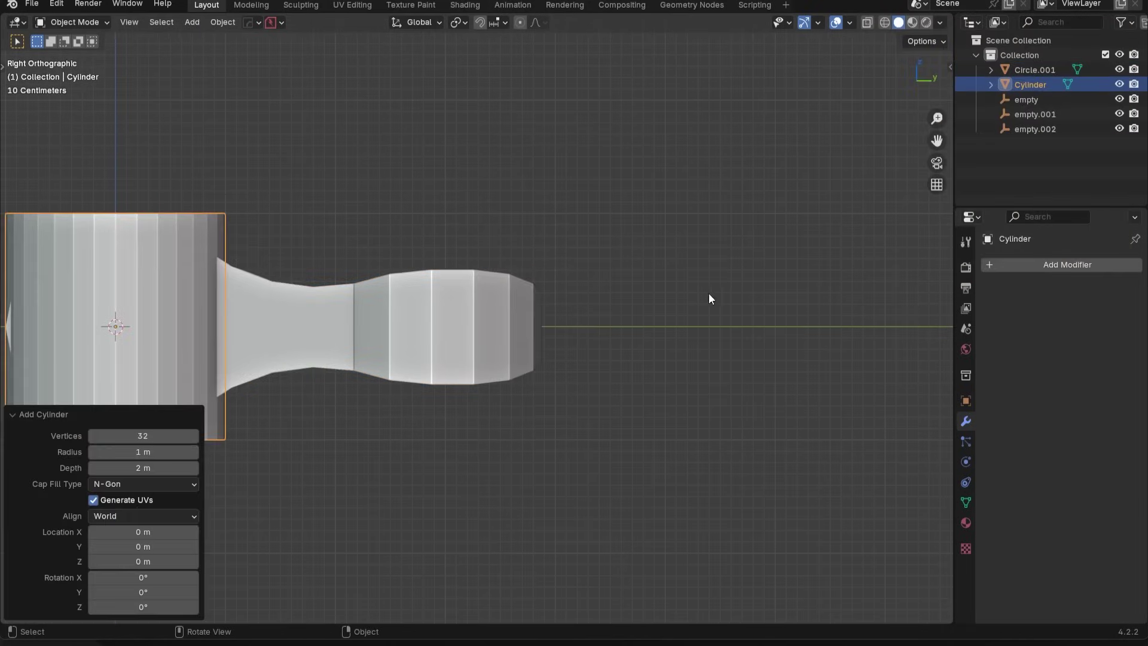
- Set the new cylinder's vertices to 16 and rotate it 90° about the Y axis
left_click(147, 437)
type("16")
key("Return")
type("r")
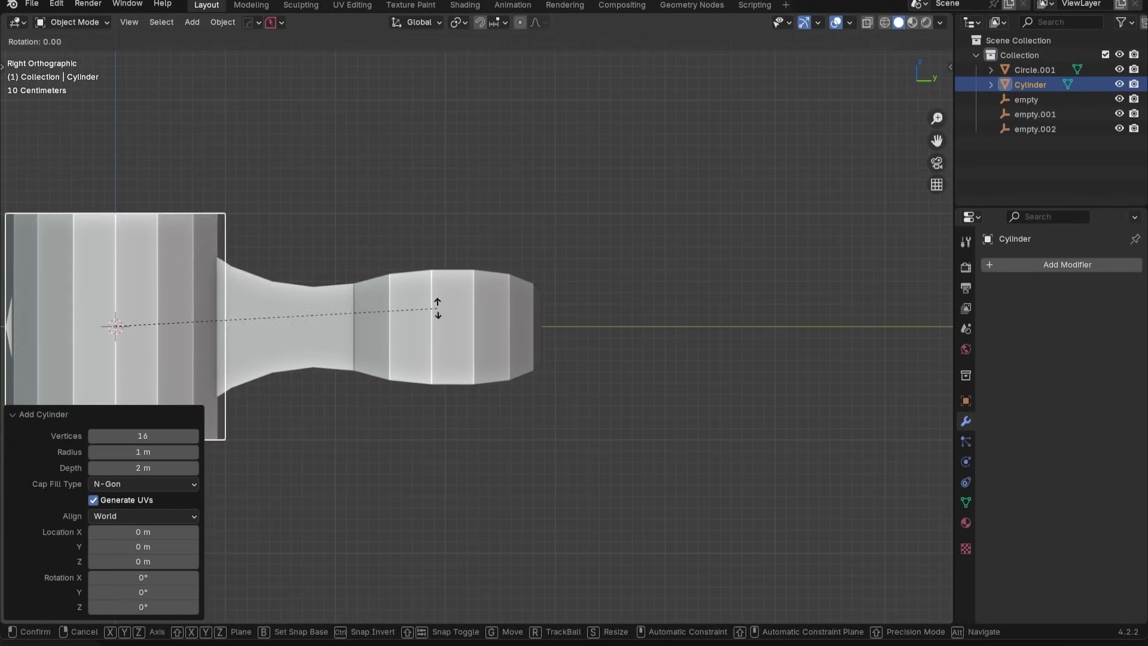
type("y90")
key("Return")
- Scale the cylinder to 0.5 and move it 3.9 m along Y to the end of the horizontal disc
key("g")
right_click(550, 350)
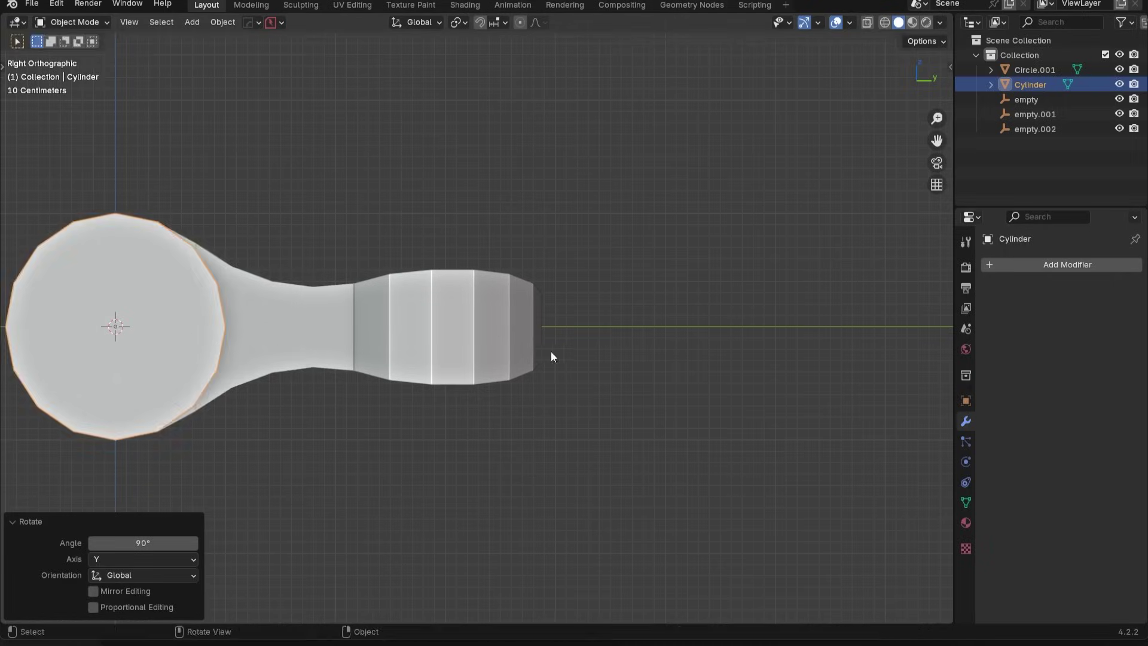
key("s")
left_click(365, 362, "ctrl")
key("g")
key("y")
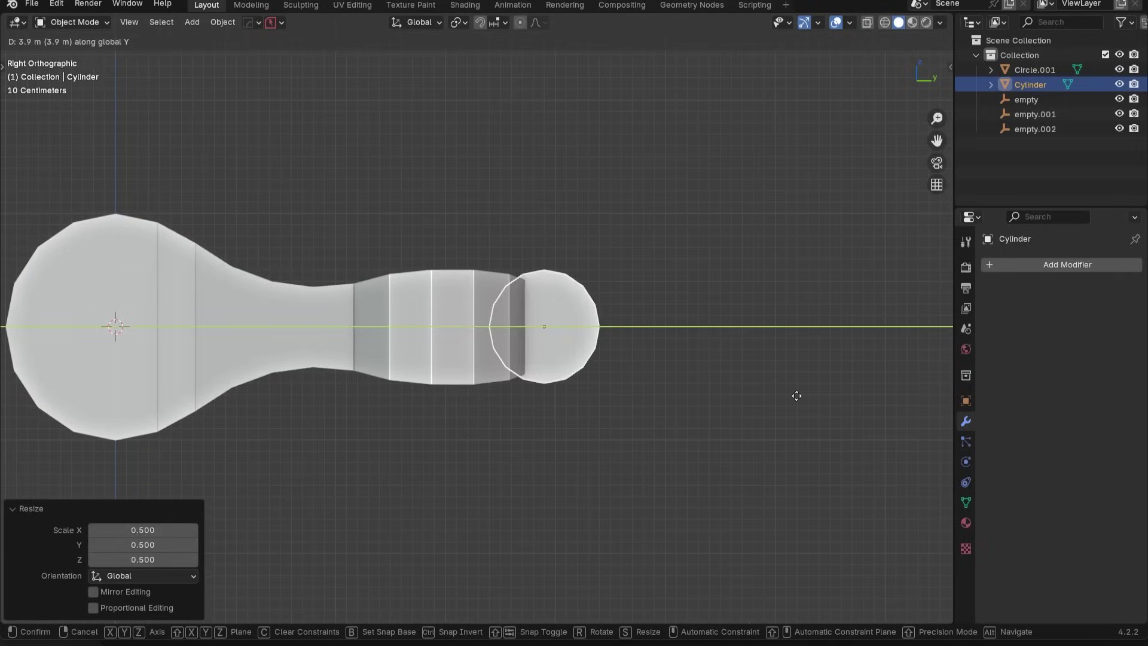
left_click(797, 394, "ctrl")
- Delete the cylinder's disc-side faces and both end caps in Edit Mode, leaving an open half shell, and return to Object Mode
middle_click_drag(642, 311, 490, 393)
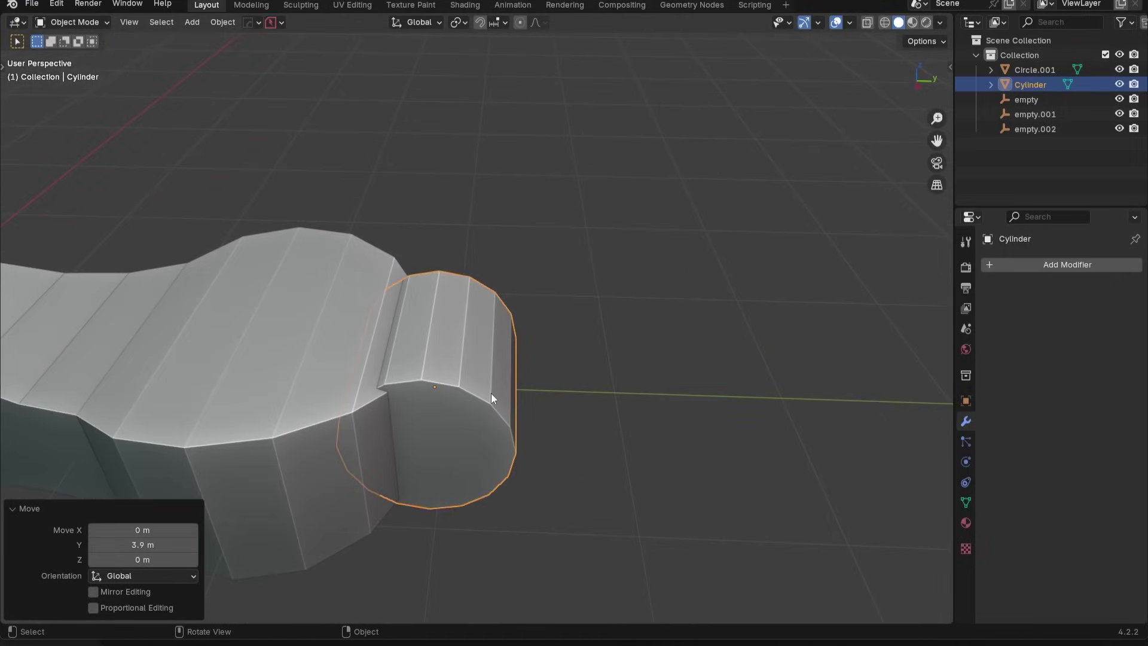
key("Tab")
left_click(556, 373)
key("alt+a")
middle_click_drag(404, 442, 394, 351)
left_click(441, 416, "ctrl")
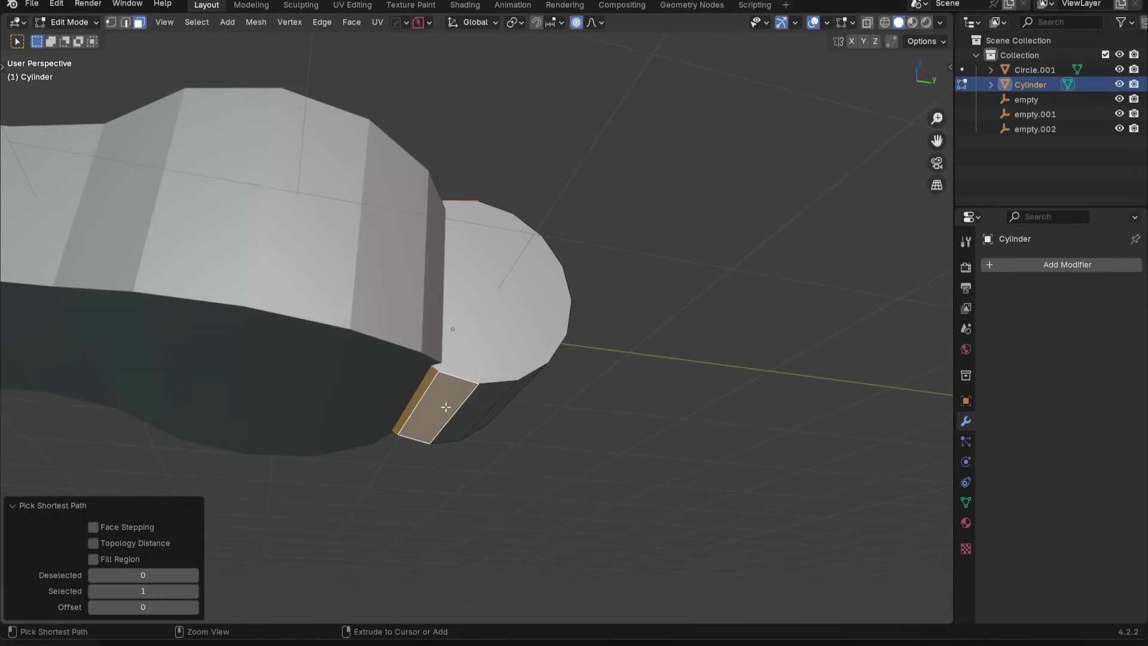
key("x")
left_click(575, 372)
middle_click_drag(575, 371, 481, 432)
left_click(461, 296)
key("x")
left_click(461, 295)
left_click(477, 356)
key("x")
left_click(479, 351)
key("Tab")
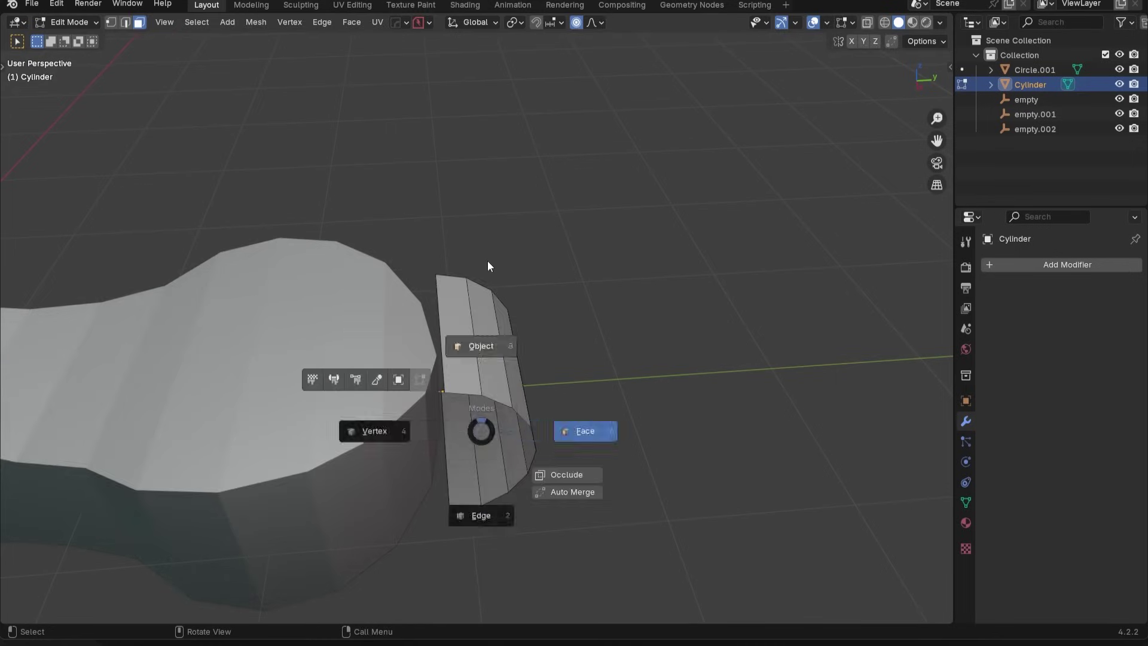
left_click(488, 266)
- Move the half cylinder about -0.31 m along Y onto the disc's end and scale it by 1.369 along X
key("g")
key("y")
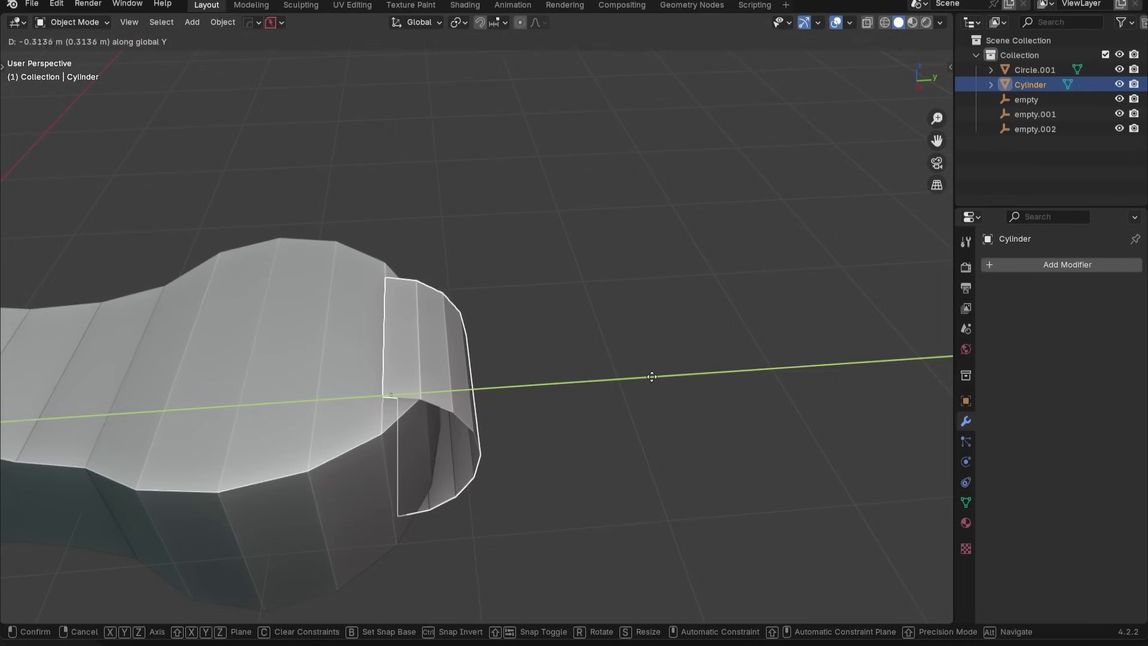
left_click(650, 378)
middle_click_drag(650, 378, 564, 263)
key("s")
key("x")
left_click(656, 478)
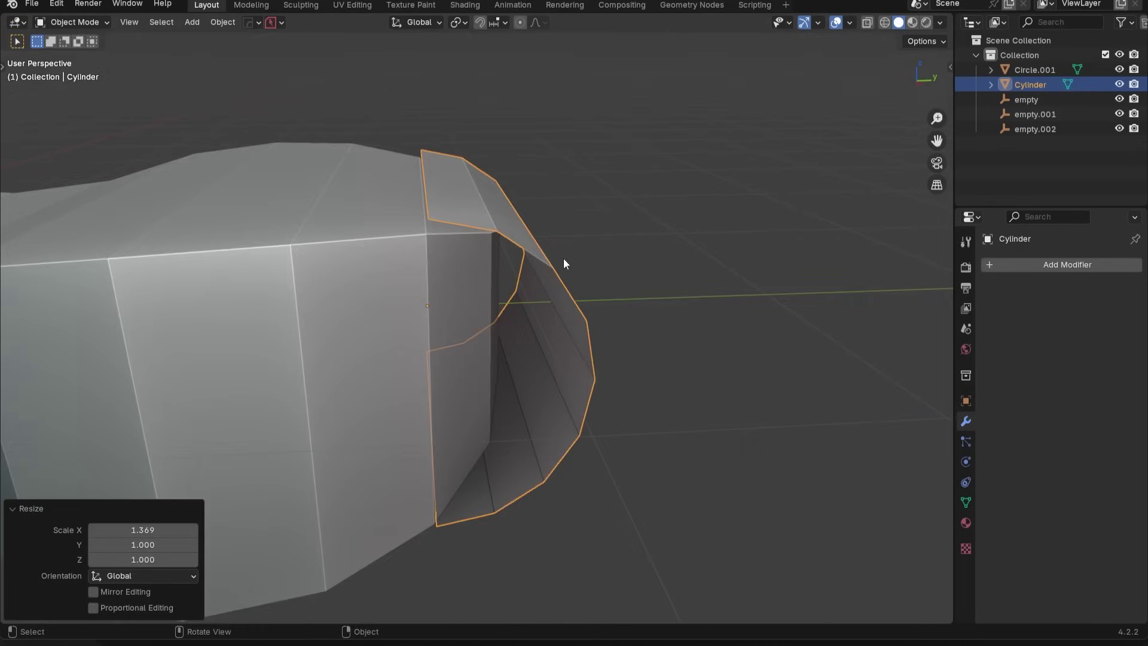
- In right orthographic wireframe, scale the half cylinder to 0.946 and shift it along Y so its ends meet the disc's outline
key("KP_3")
key("z")
left_click(299, 305)
key("s")
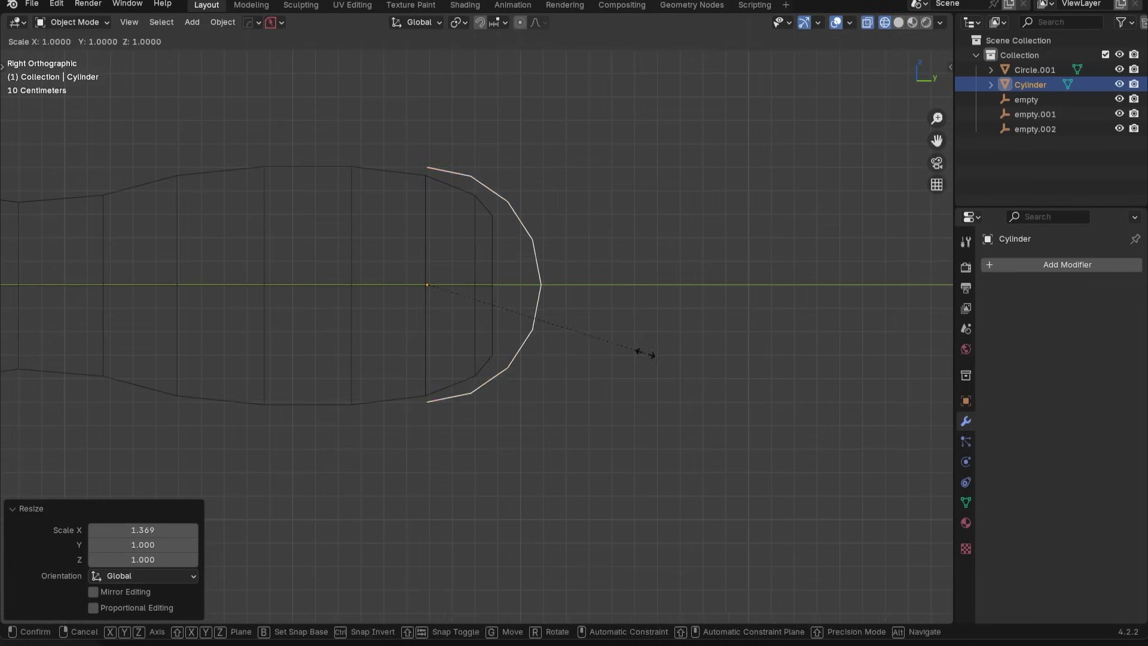
key("z")
right_click(620, 334)
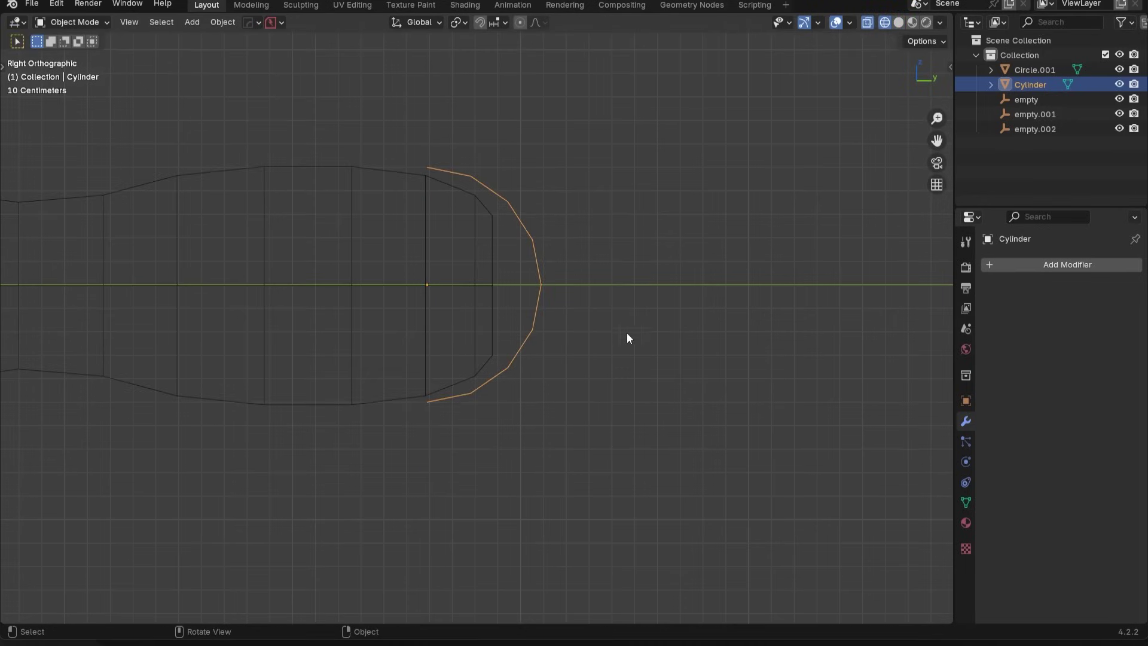
key("s")
left_click(631, 333)
key("g")
key("y")
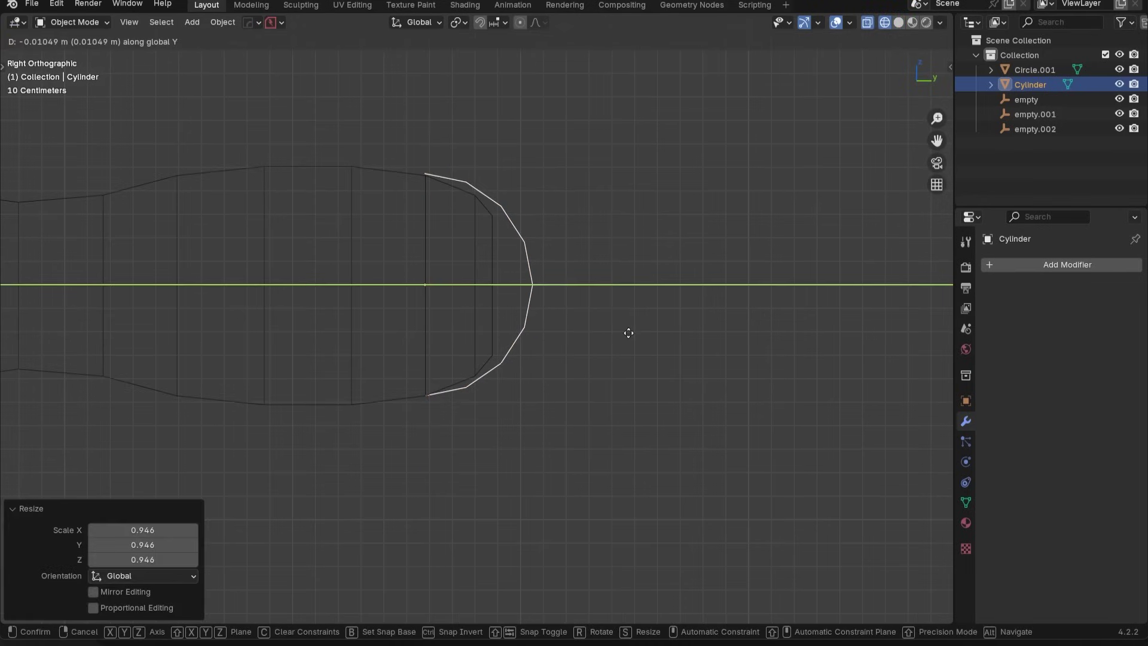
left_click(631, 338)
- Return to solid shading and scale the half cylinder along X to fit the width of the disc's end
key("z")
left_click(746, 369)
mouse_move(746, 368)
middle_mouse_down()
mouse_move(491, 368)
mouse_move(505, 338)
mouse_move(451, 396)
mouse_move(692, 326)
mouse_move(497, 299)
mouse_move(351, 356)
middle_mouse_up()
key("s")
key("x")
left_click(712, 323)
- Delete the connector's end faces beyond the half cylinder's start, using a see-through box selection in right orthographic view
left_click(350, 356)
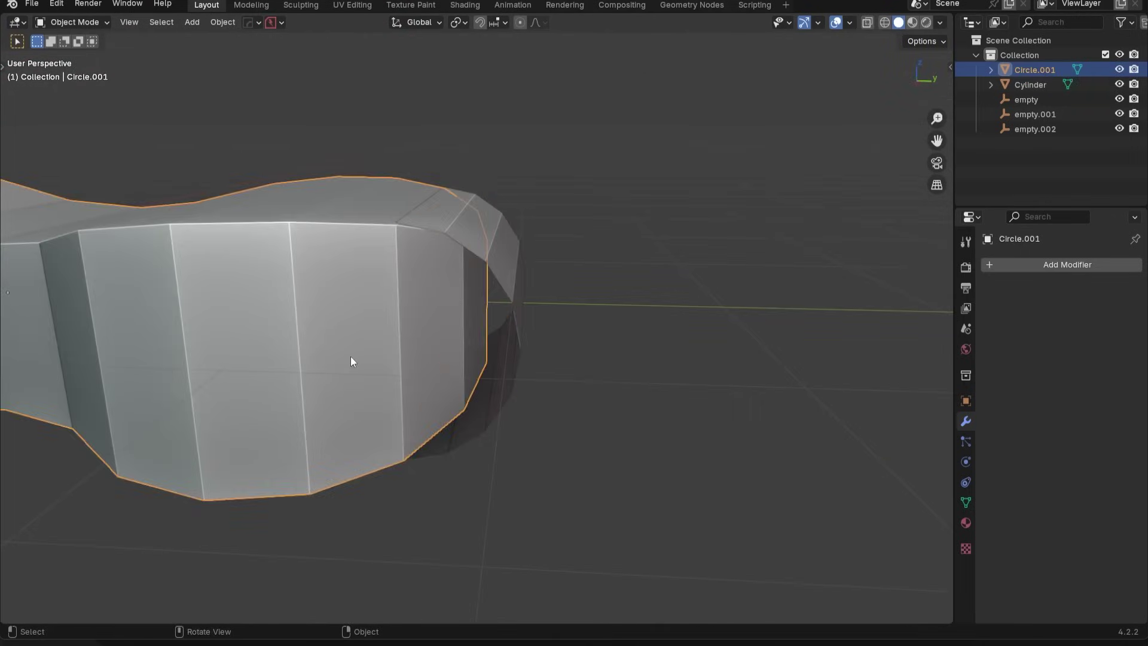
key("Tab")
mouse_move(470, 292)
middle_mouse_down()
mouse_move(472, 315)
mouse_move(451, 290)
mouse_move(469, 310)
middle_mouse_up()
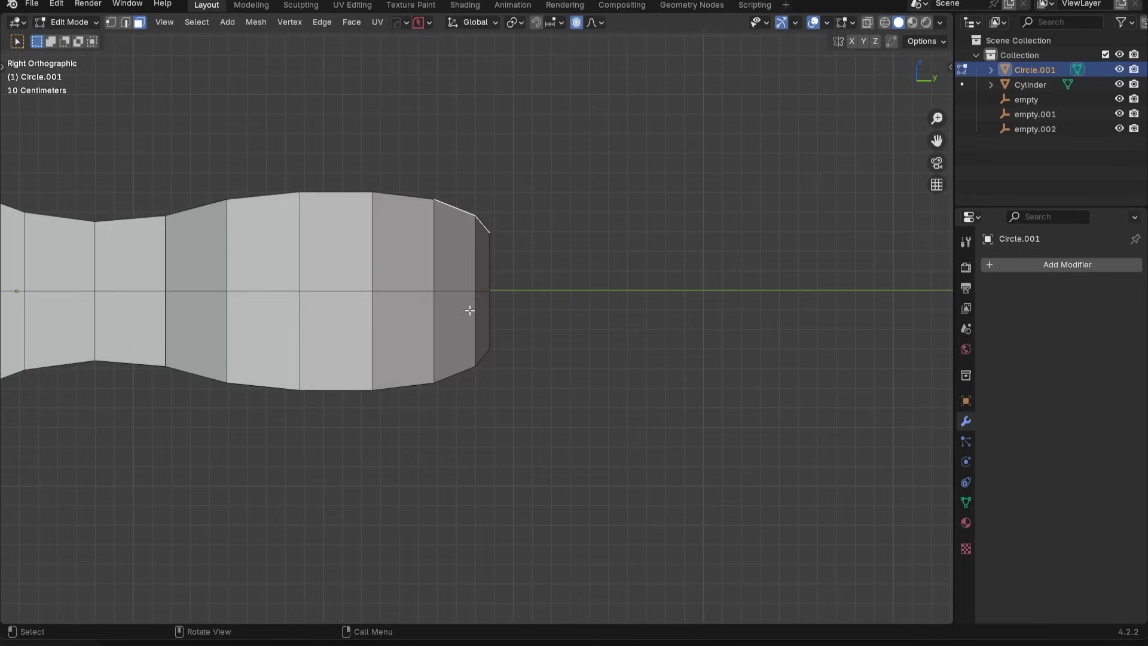
key("a")
key("z")
key("Escape")
key("alt+a")
key("z")
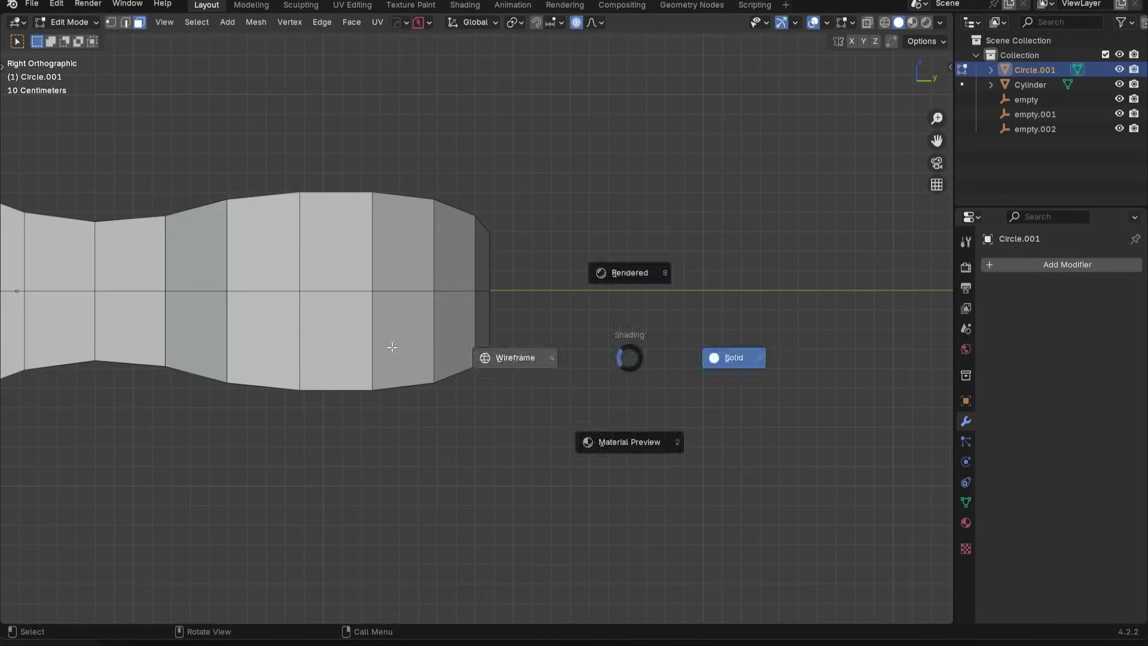
left_click(390, 346)
key("b")
left_click_drag(455, 144, 611, 447)
key("x")
left_click(591, 288)
middle_click_drag(591, 290, 646, 361)
key("shift+z")
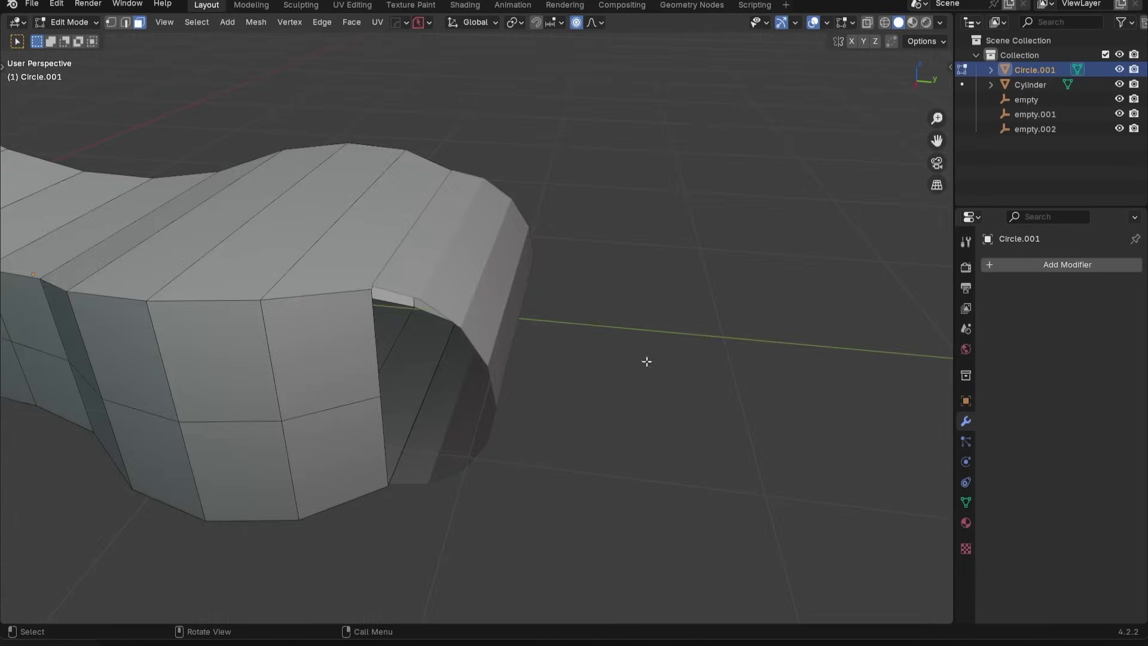
- Join the half cylinder and the connector into one object and enter Edit Mode
middle_click_drag(511, 340, 528, 346)
key("Tab")
key("ctrl+j")
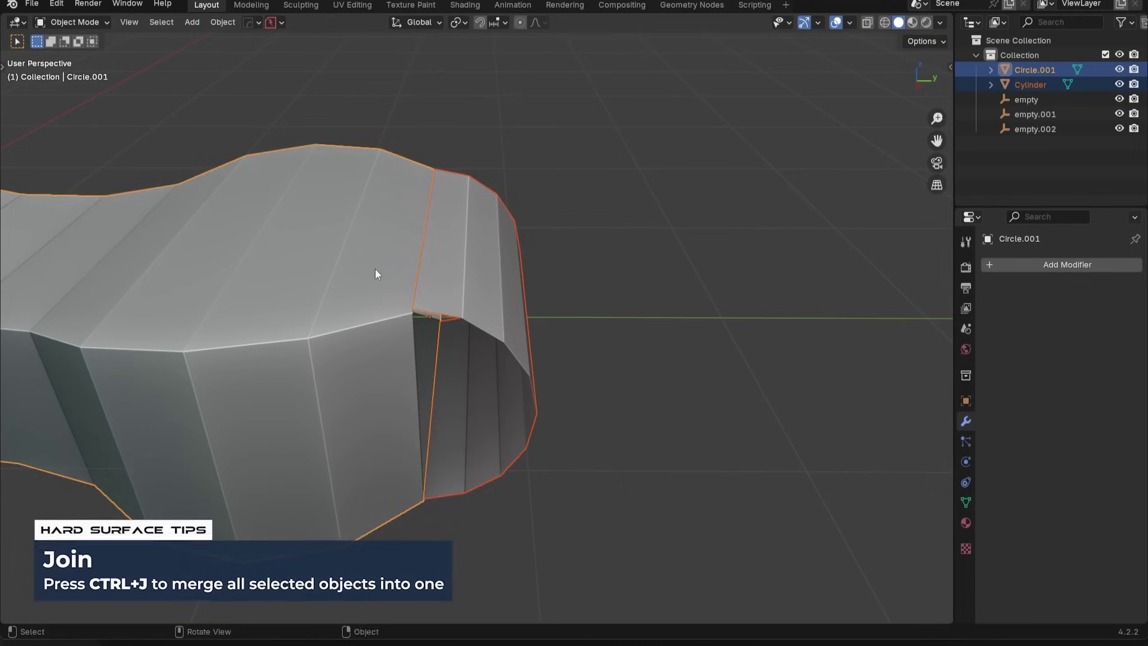
key("Tab")
- Merge the separate corner vertices where disc and rounded end meet, and symmetrize the mesh on X and on Z from + to -
left_click(149, 327)
left_click(411, 307)
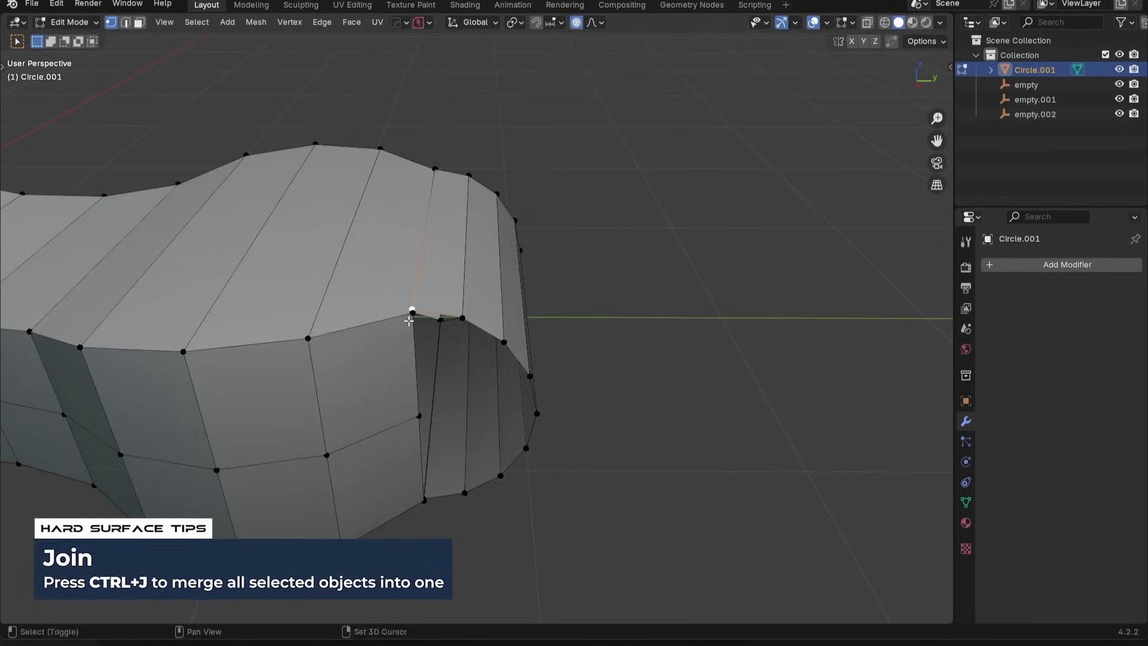
left_click(411, 319, "shift")
key("1")
middle_click_drag(410, 323, 607, 399)
key("alt+x")
middle_click_drag(527, 404, 443, 323)
key("alt+x")
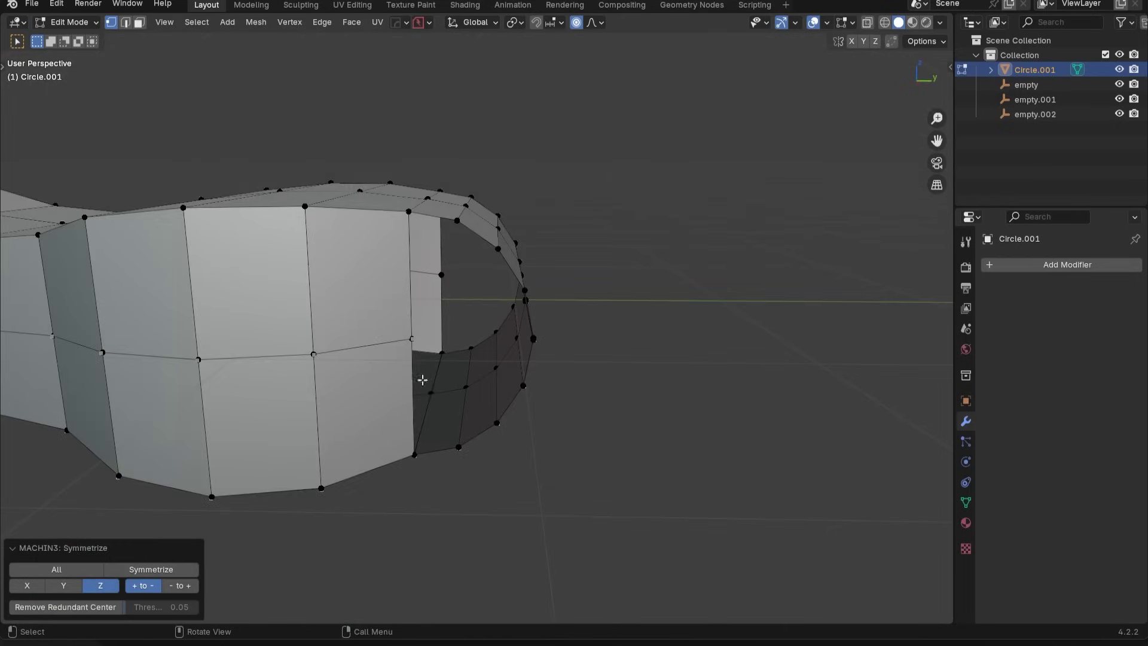
- Try to fill the open side between the disc and the rounded end with a face
middle_click_drag(423, 379, 381, 372)
key("2")
left_click(348, 332)
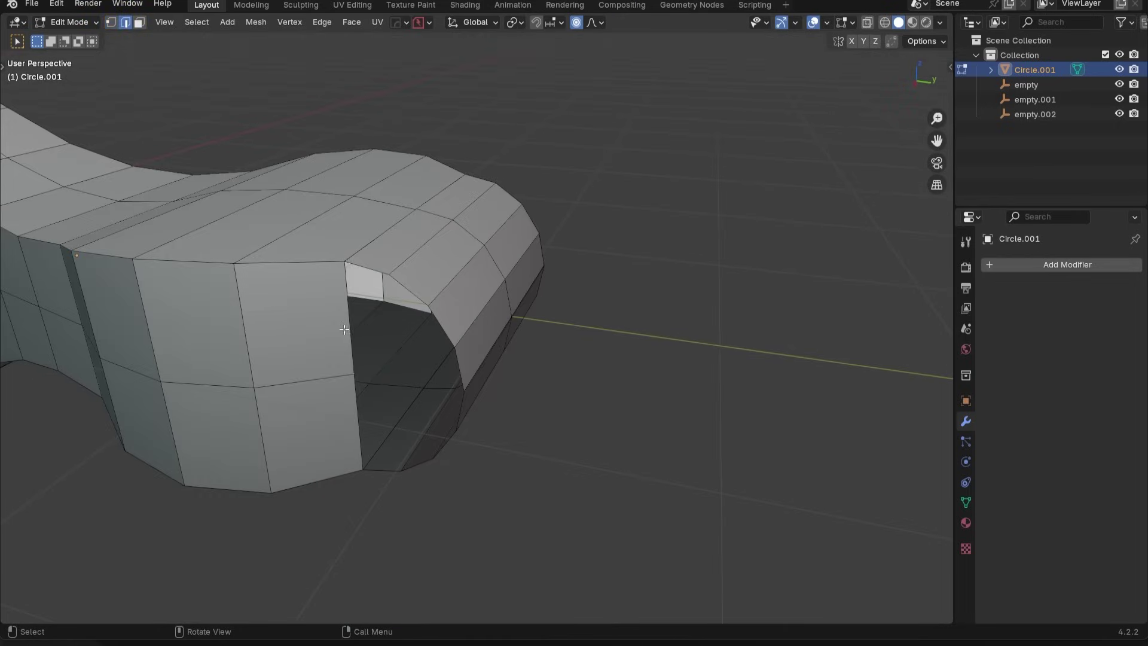
key("f")
key("ctrl+z")
- Dissolve the two surplus edges running closely together across the middle of the rounded end
middle_click_drag(362, 371, 420, 307)
key("Tab")
left_click(411, 351)
scroll(408, 281, "up", 4)
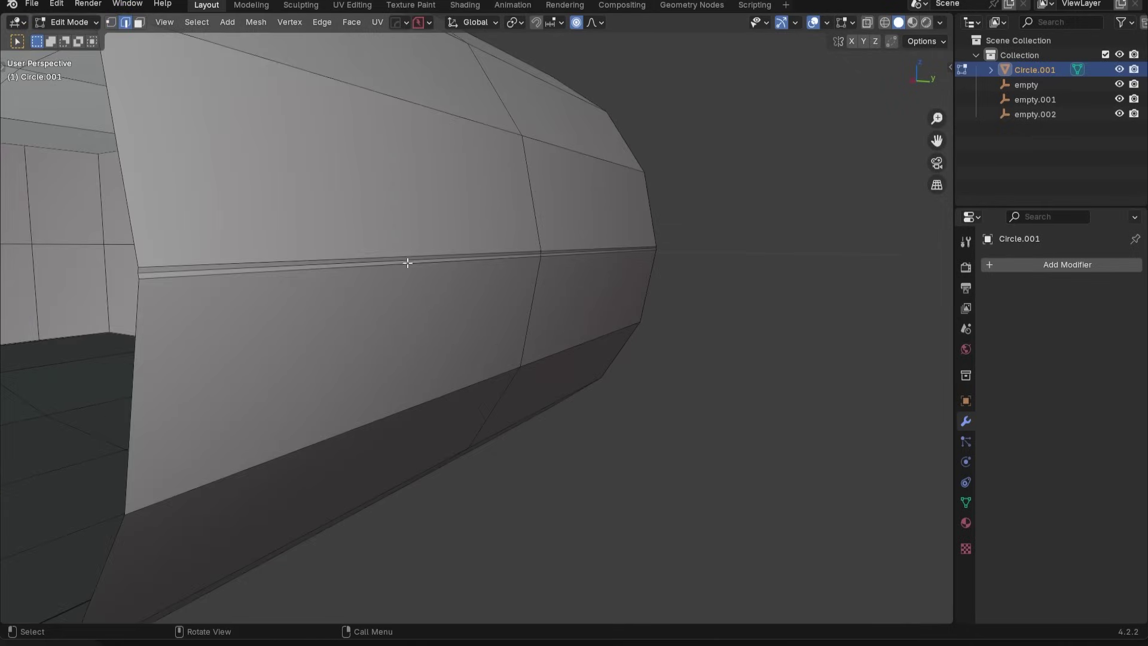
left_click(429, 259)
key("ctrl+x")
left_click(451, 266)
key("ctrl+x")
scroll(567, 262, "down", 5)
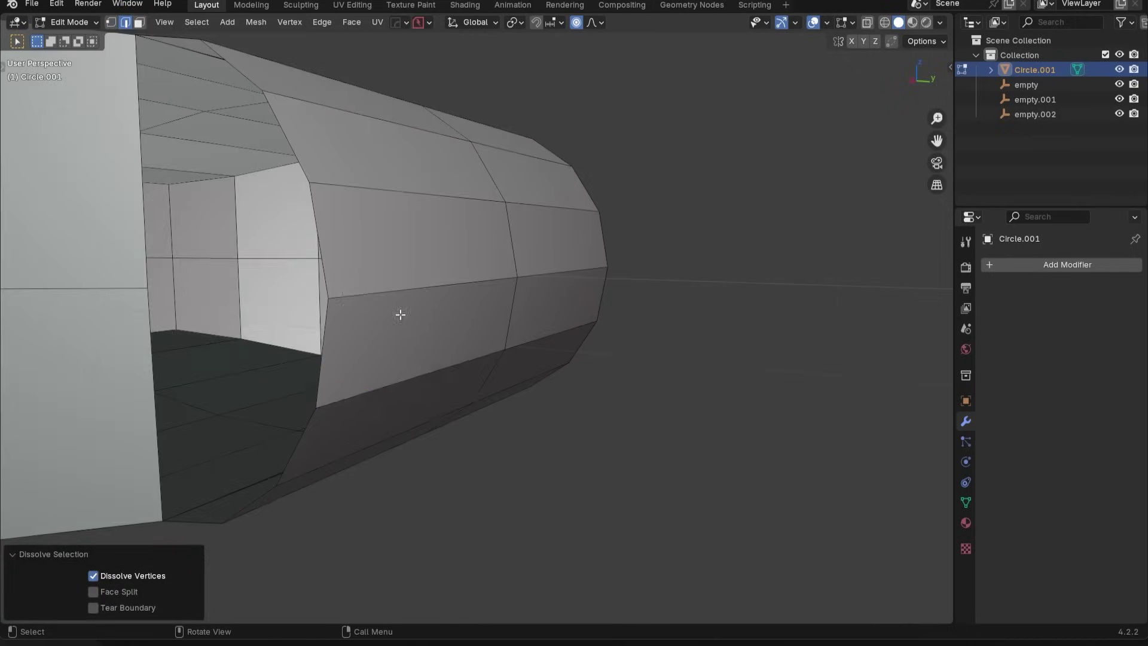
- Connect the mid-height vertices across the side opening with an edge and fill the upper half of the opening with a face
key("1")
left_click(329, 297, "shift")
middle_click_drag(337, 286, 497, 323)
middle_click_drag(580, 350, 509, 421)
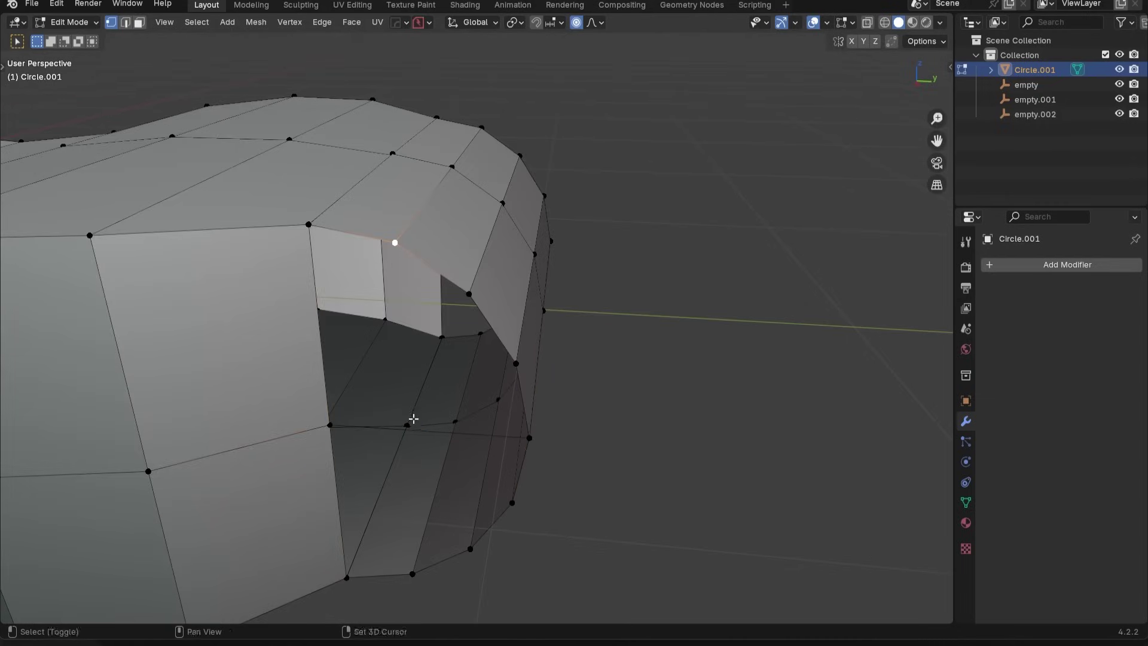
middle_click_drag(510, 429, 443, 349)
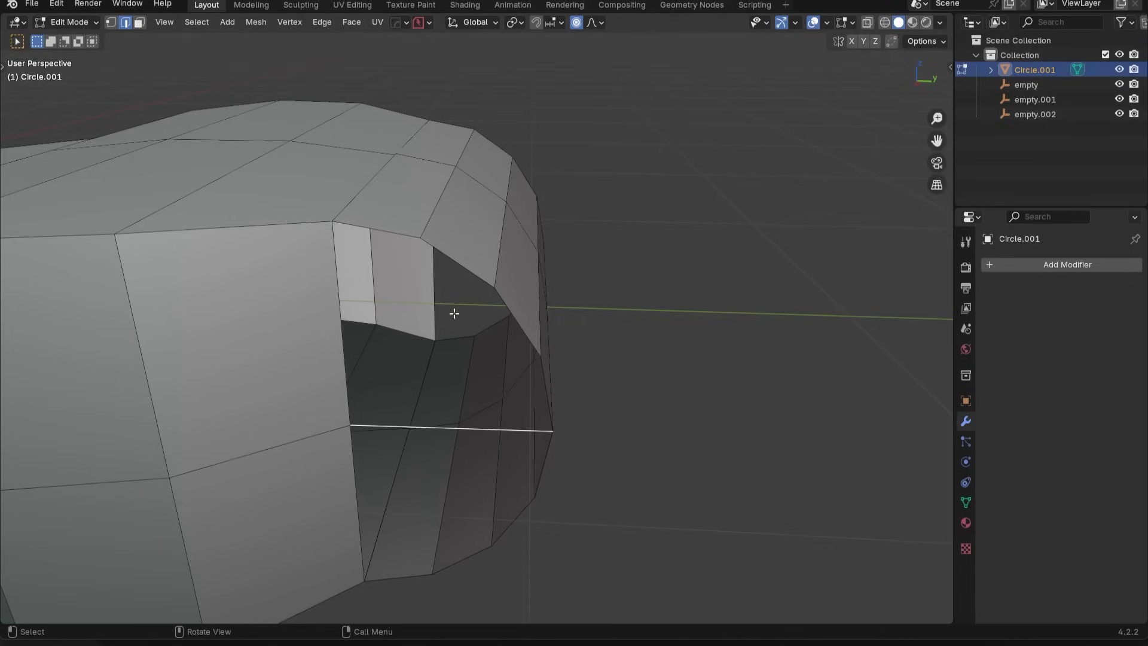
left_click(389, 299, "ctrl")
key("f")
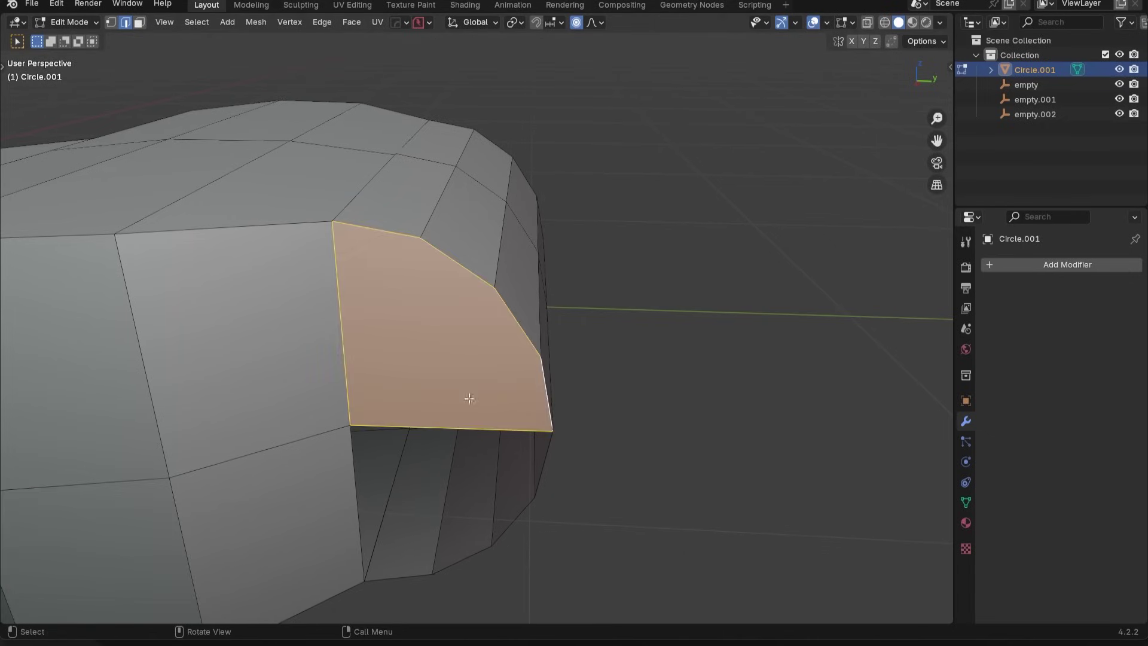
- Subdivide the side face's lower edge with two loop cuts and connect the new vertices to the rim vertices above
key("1")
key("ctrl+r")
scroll(446, 431, "up", 1)
left_click(446, 431)
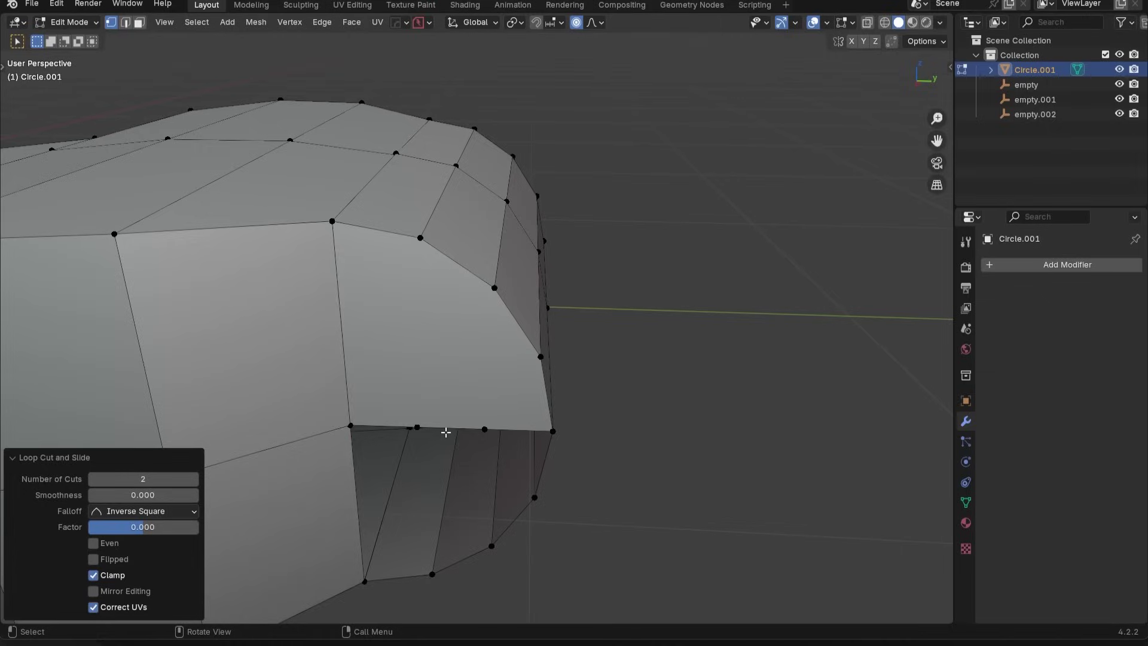
right_click(446, 433)
left_click(416, 425)
left_click(418, 245, "shift")
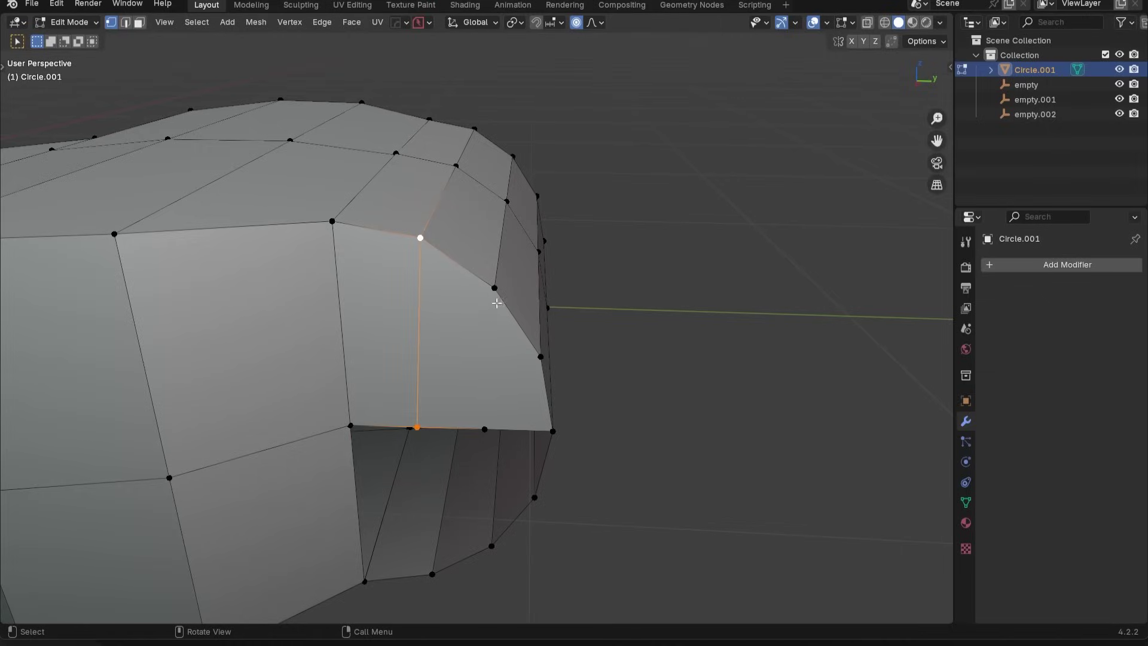
- Symmetrize the mesh on Z from + to - and slide the two mid-height vertices on the side cap along their edges
scroll(515, 404, "down", 3)
key("alt+x")
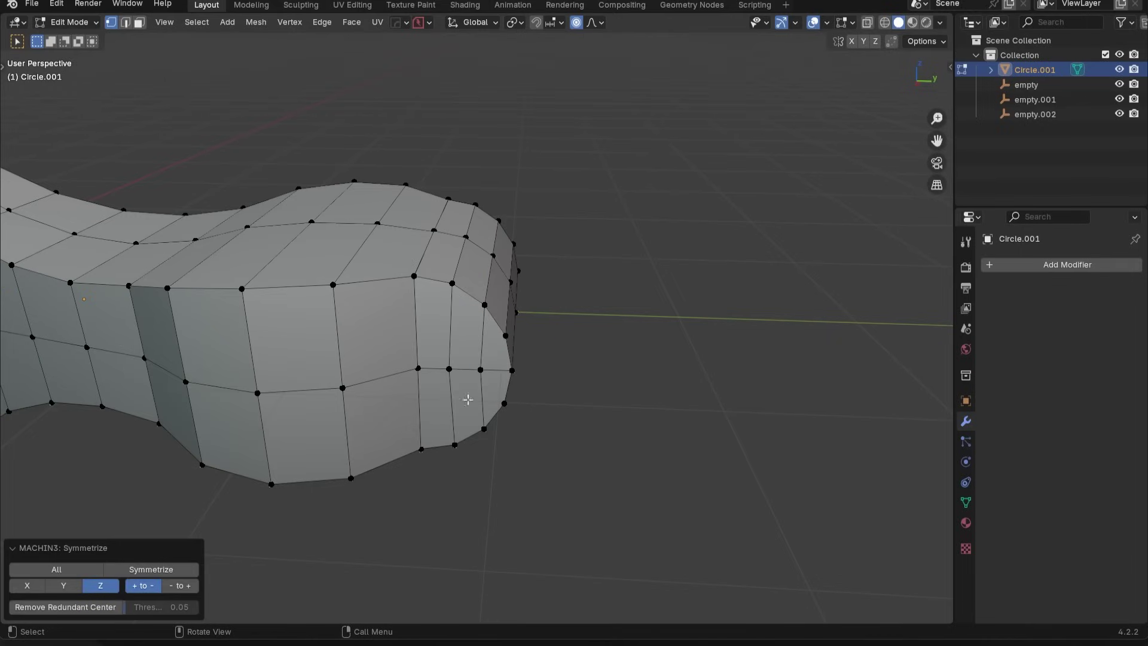
scroll(468, 399, "up", 3)
left_click(434, 403)
key("g")
key("g")
left_click(438, 402)
left_click(475, 404)
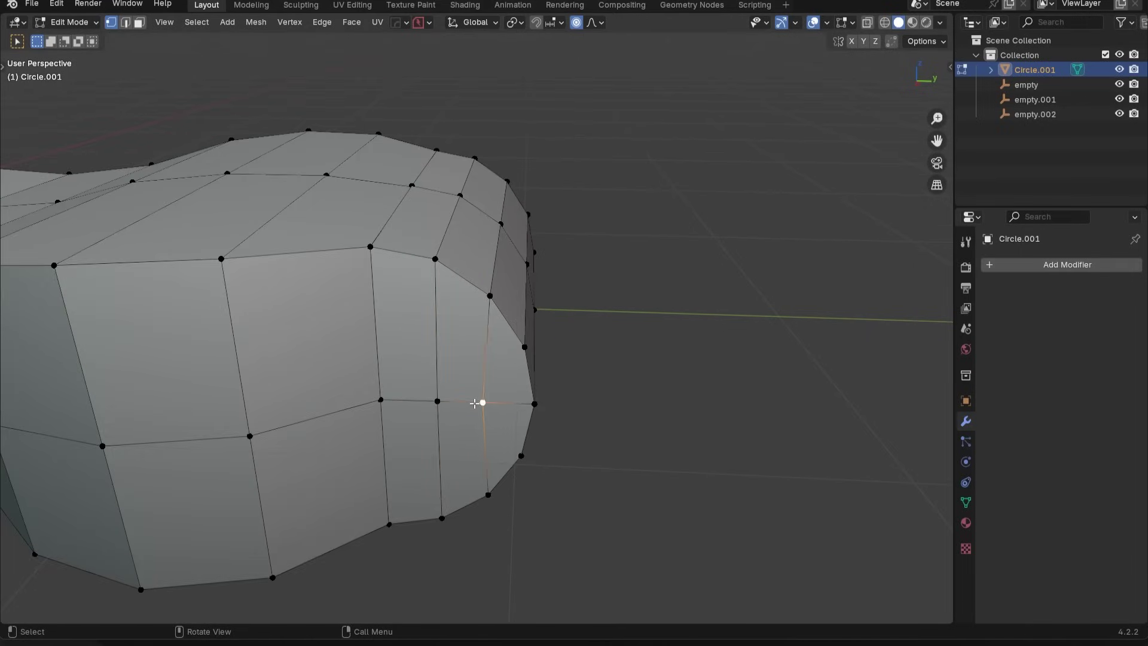
key("g")
key("g")
left_click(485, 403)
- Symmetrize the mesh on X so that the filled side cap is copied to the opposite side
scroll(512, 369, "down", 3)
middle_click_drag(512, 368, 374, 400)
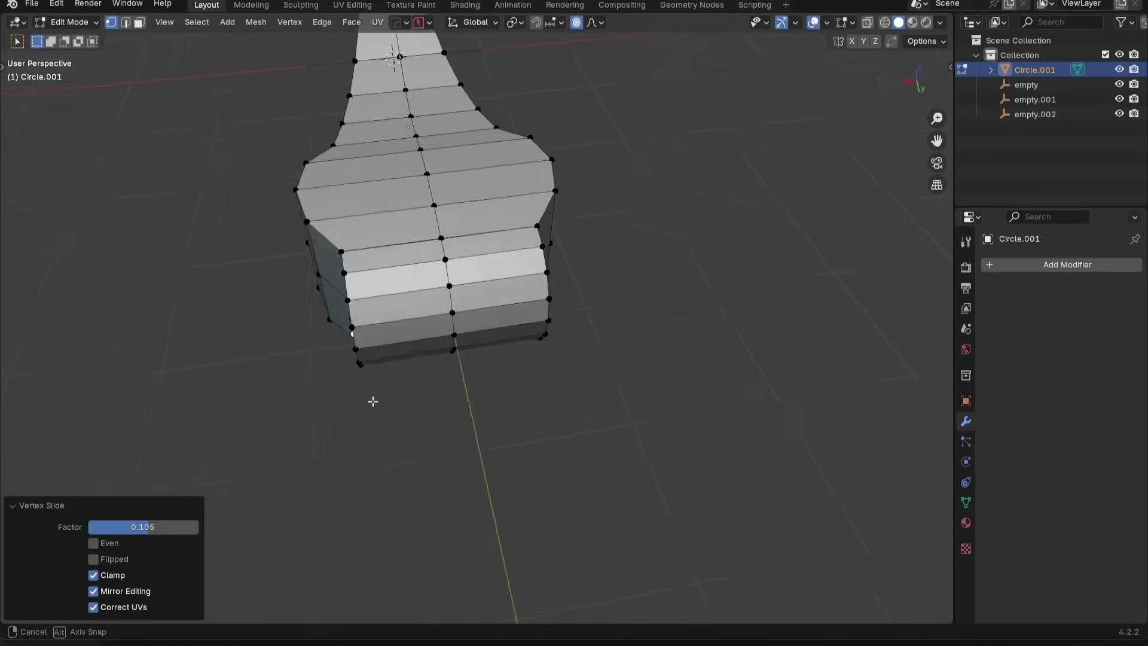
key("alt+x")
middle_click_drag(700, 353, 574, 335)
middle_click_drag(383, 344, 518, 353)
- Inspect the seam and surface between the disc and the rounded end in Object Mode and Edit Mode
key("Tab")
scroll(518, 384, "down", 5)
scroll(518, 383, "up", 5)
scroll(520, 362, "up", 4)
key("Tab")
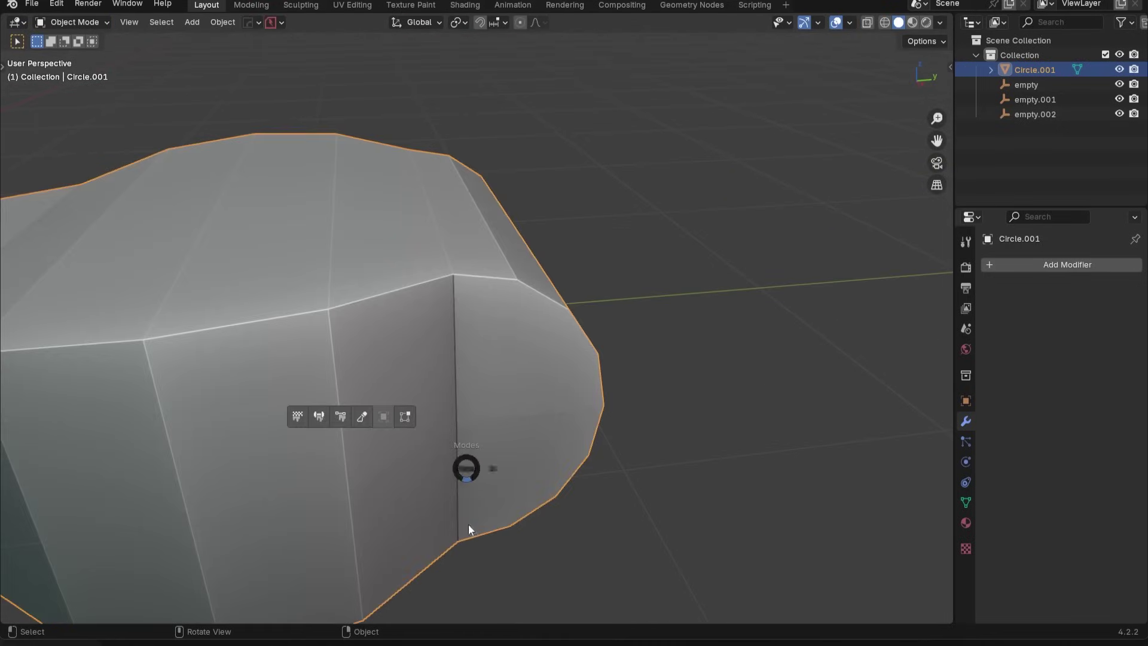
left_click(468, 524)
middle_click_drag(463, 419, 510, 304)
scroll(416, 356, "down", 5)
scroll(509, 304, "up", 4)
key("Tab")
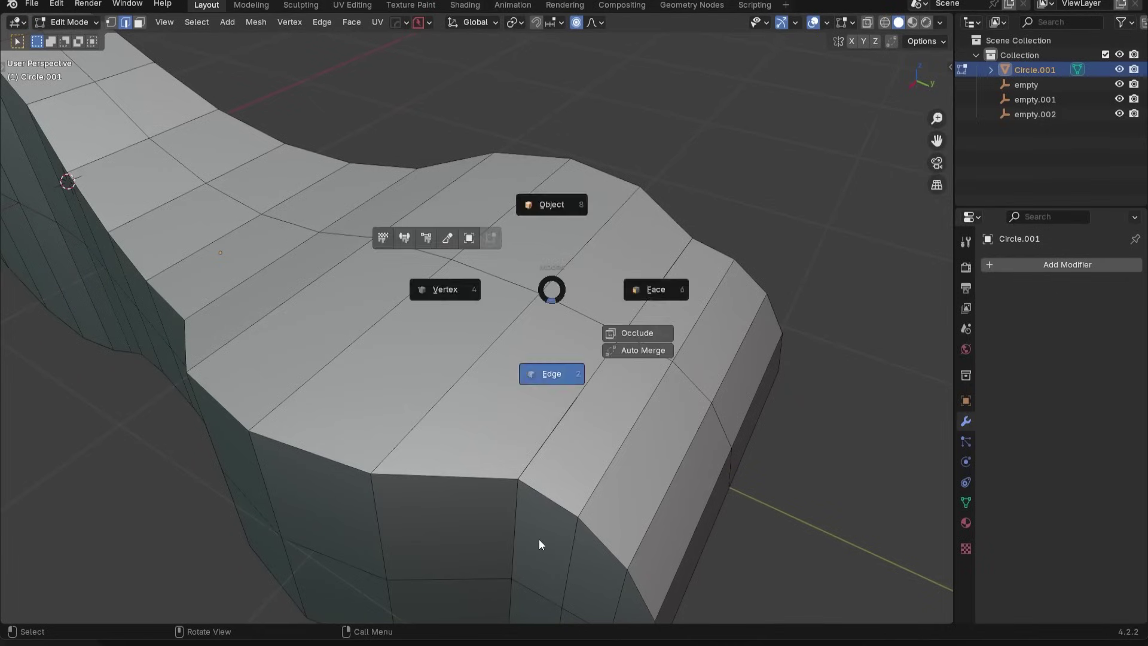
left_click(539, 542)
left_click(477, 276, "alt")
scroll(578, 348, "down", 4)
key("a")
key("alt+a")
scroll(565, 320, "up", 6)
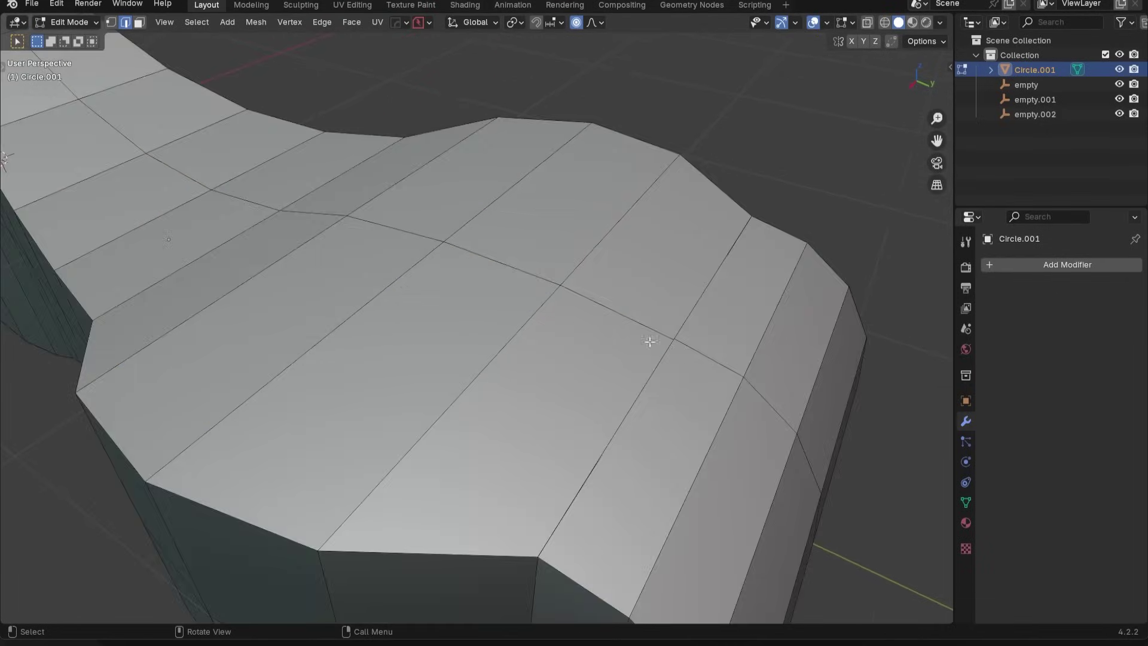
- Merge the doubled centre vertices on the disc's seam in wireframe and symmetrize the mesh on Z from + to -
key("1")
key("alt+z")
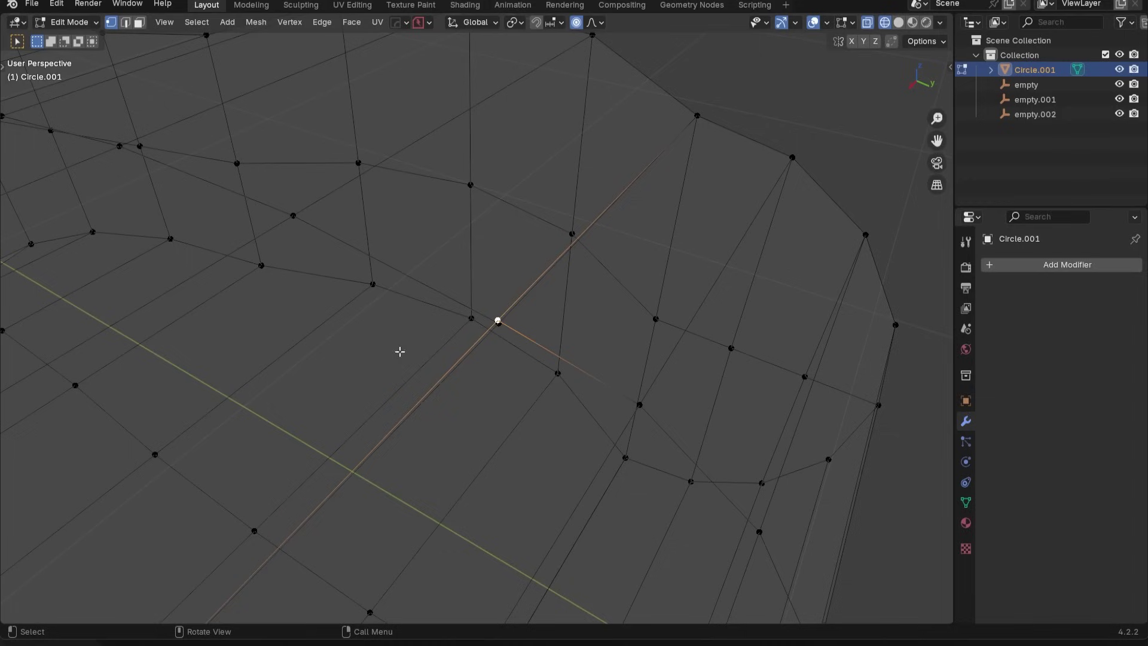
left_click(497, 334, "shift")
key("shift+1")
scroll(539, 357, "down", 4)
key("alt+x")
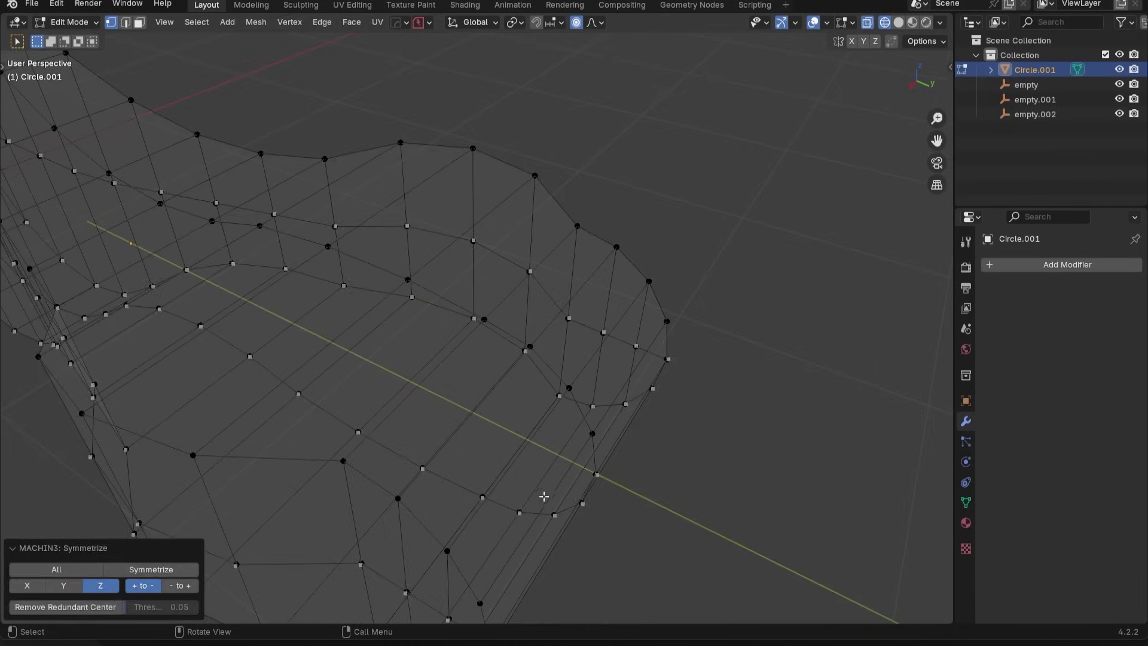
- Return to solid shading and dissolve the lengthwise centre edge loop on the connector with Dissolve Vertices enabled
key("shift+z")
key("2")
middle_click_drag(634, 429, 581, 551)
key("ctrl+x")
scroll(490, 383, "down", 4)
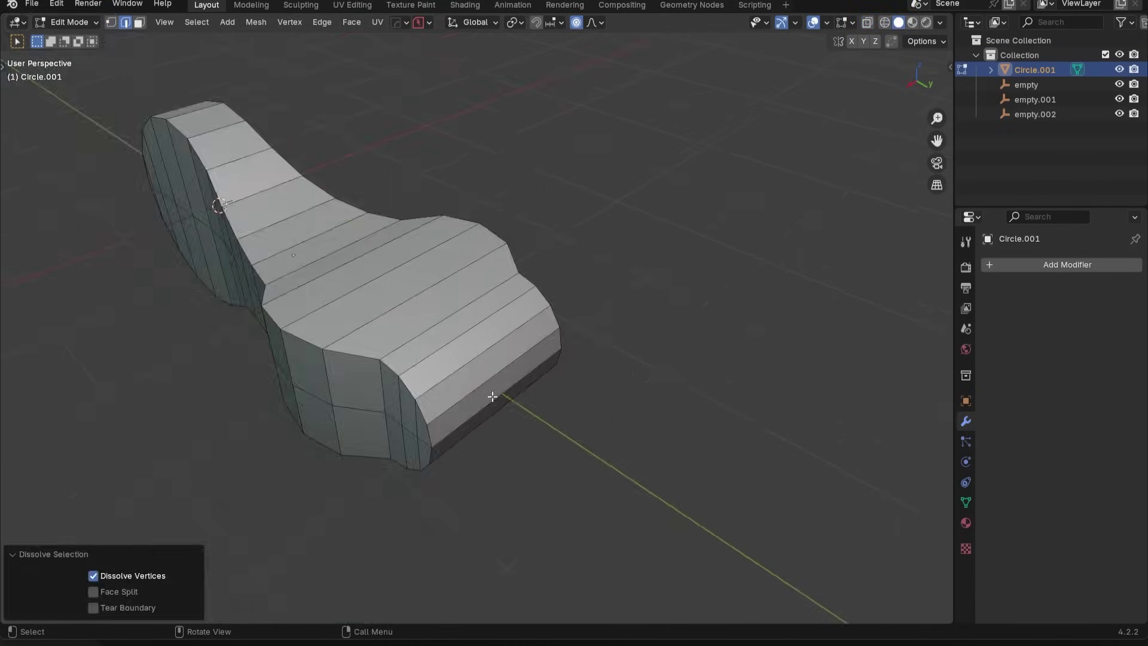
- Merge the extra vertex beside the disc's rim on the side cap's centre line into the adjacent rim vertex
middle_click_drag(492, 397, 582, 349)
middle_click_drag(226, 344, 586, 346, "shift")
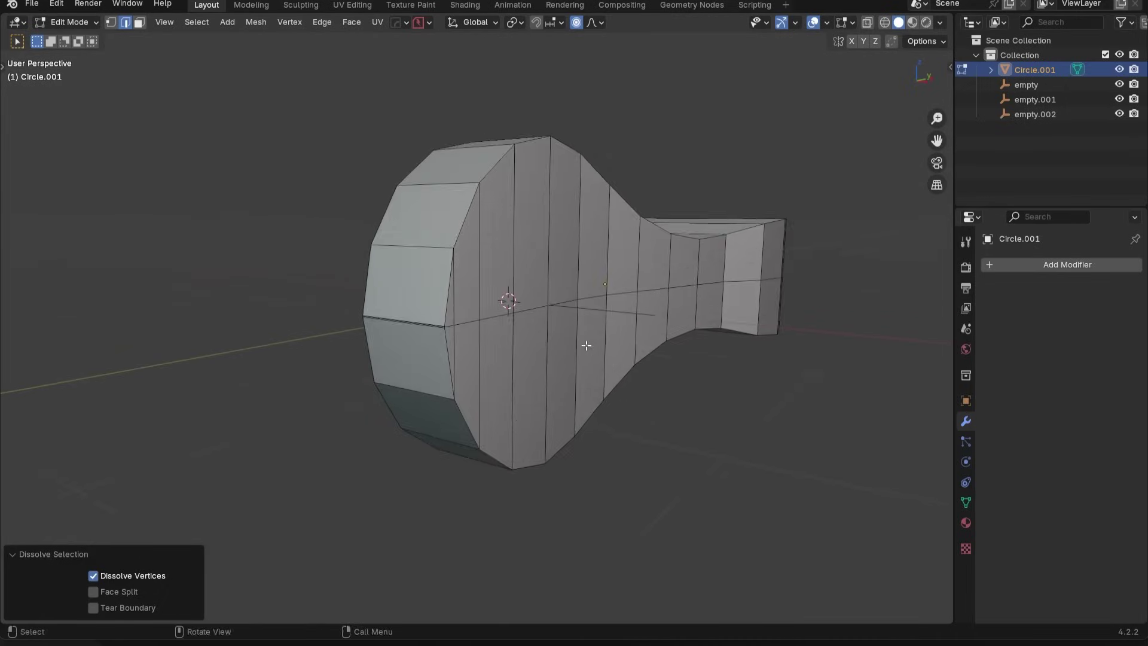
scroll(431, 358, "up", 2)
scroll(317, 358, "up", 2)
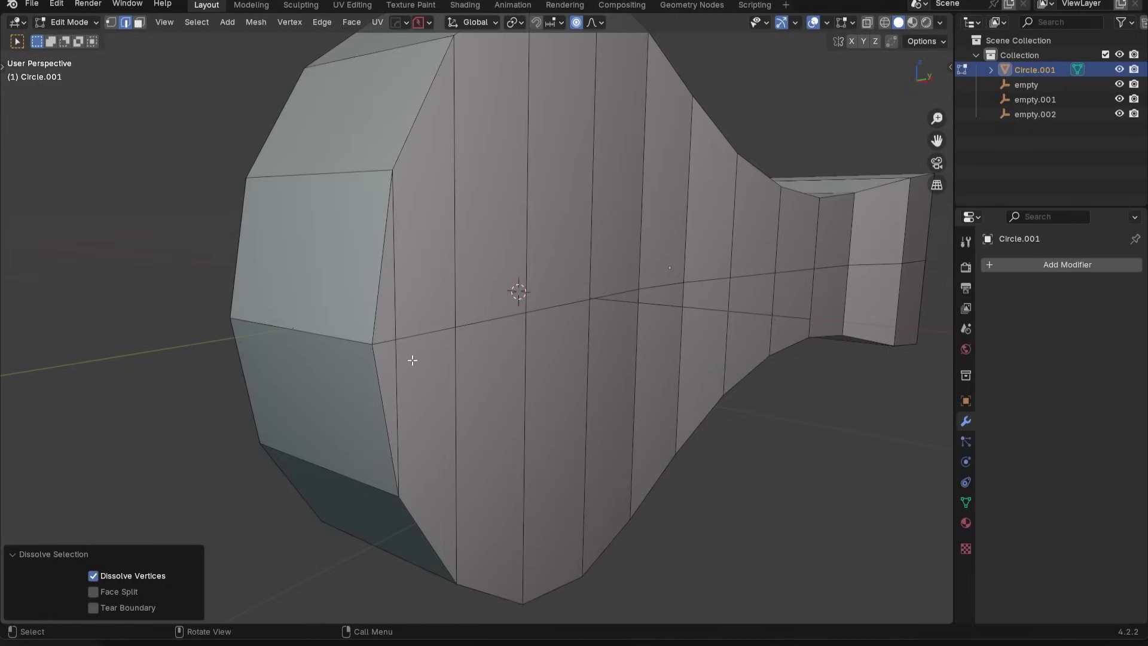
key("Tab")
left_click(311, 331)
scroll(430, 299, "up", 2)
middle_click_drag(441, 297, 410, 302)
scroll(388, 304, "down", 2)
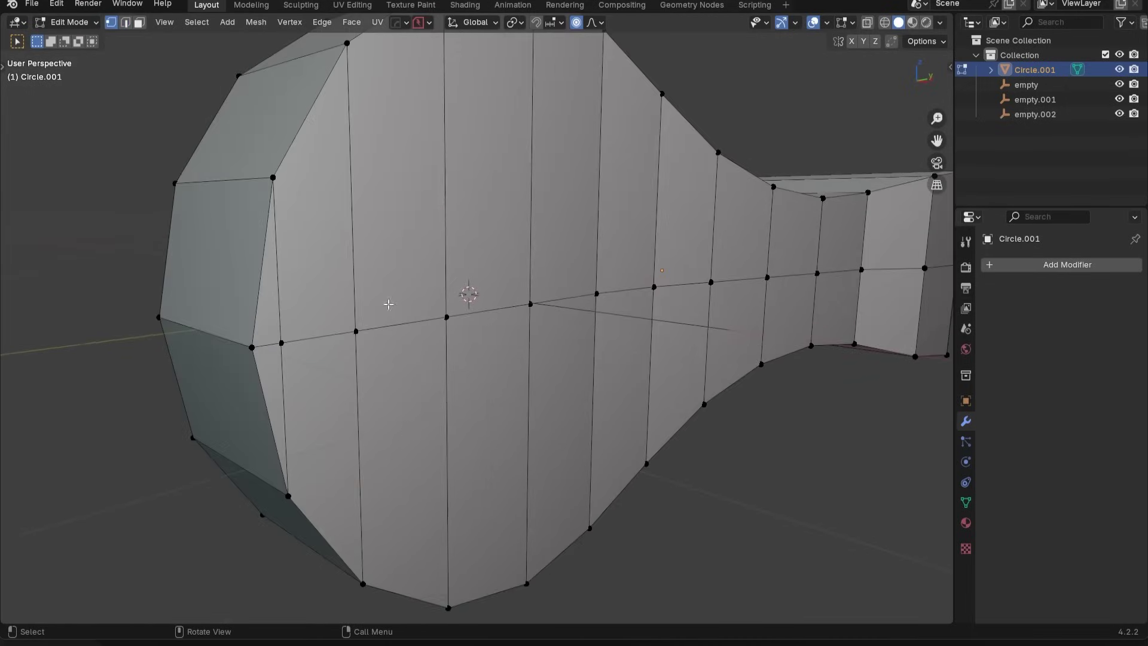
left_click(284, 343)
left_click(253, 347, "shift")
key("1")
- Symmetrize the corrected mesh and dissolve the remaining centre edge loop with Dissolve Vertices enabled
scroll(371, 340, "down", 3)
middle_click_drag(372, 340, 482, 352)
key("alt+x")
key("Tab")
left_click(576, 451)
left_click(560, 365, "alt")
key("ctrl+x")
middle_click_drag(657, 374, 626, 429)
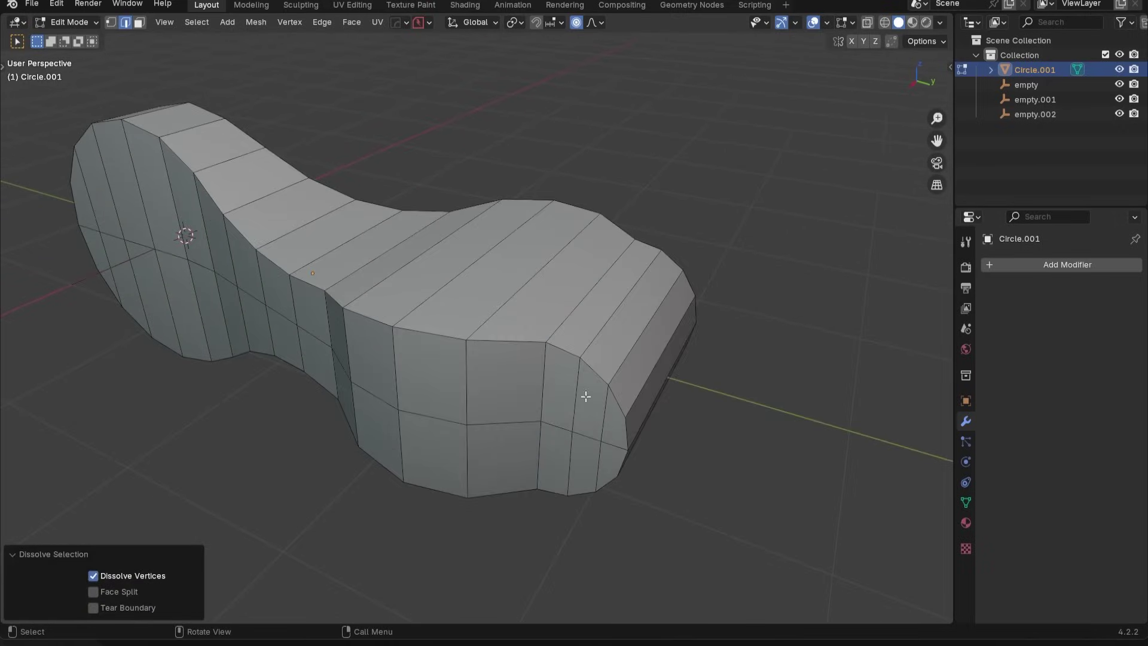
- Try a level 1 Subdivision modifier on the connector in Object Mode and undo it
middle_click_drag(586, 397, 630, 449)
key("Tab")
left_click(618, 324)
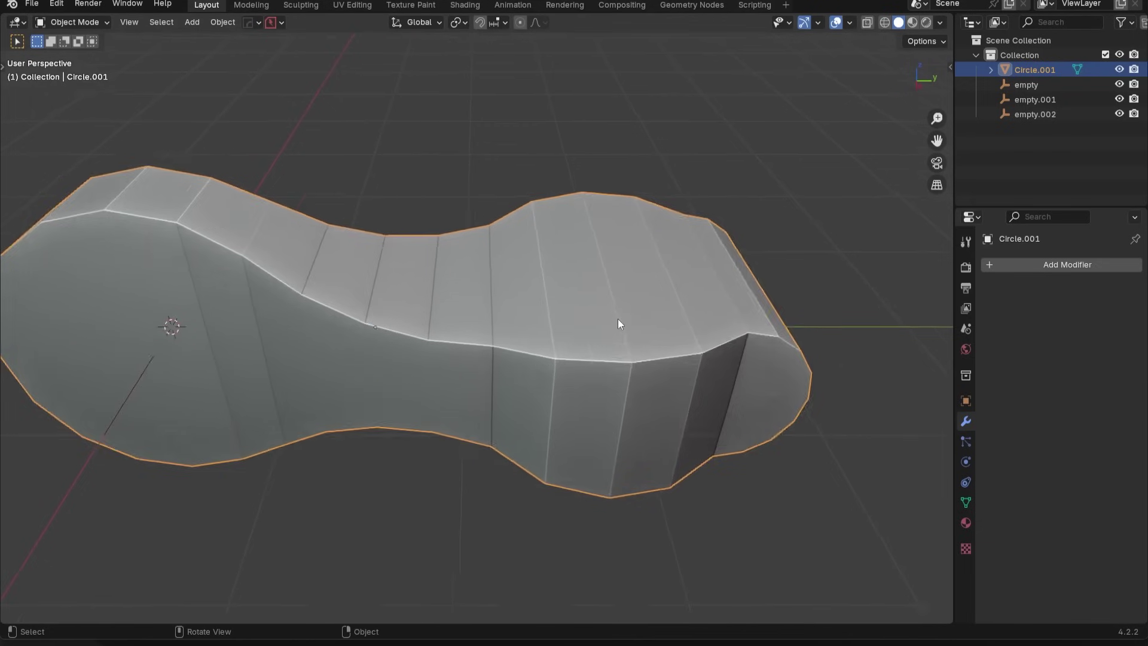
scroll(612, 310, "down", 3)
key("ctrl+1")
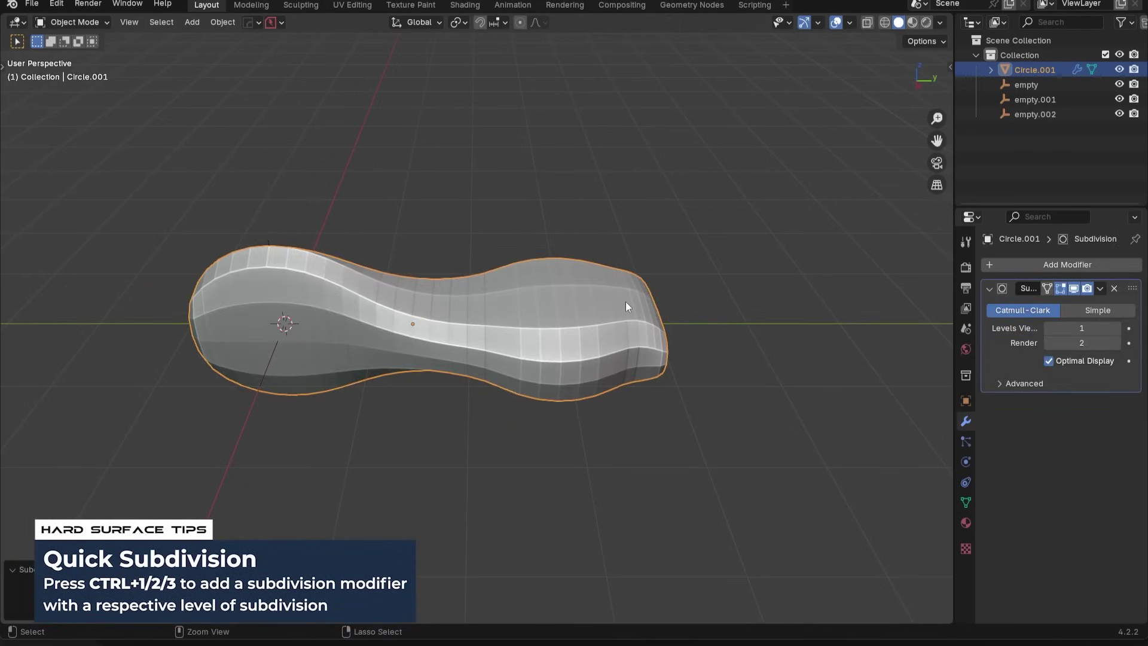
key("ctrl+z")
- Select the mesh's sharp edges at 30° sharpness and give them an edge crease factor of 1
key("Tab")
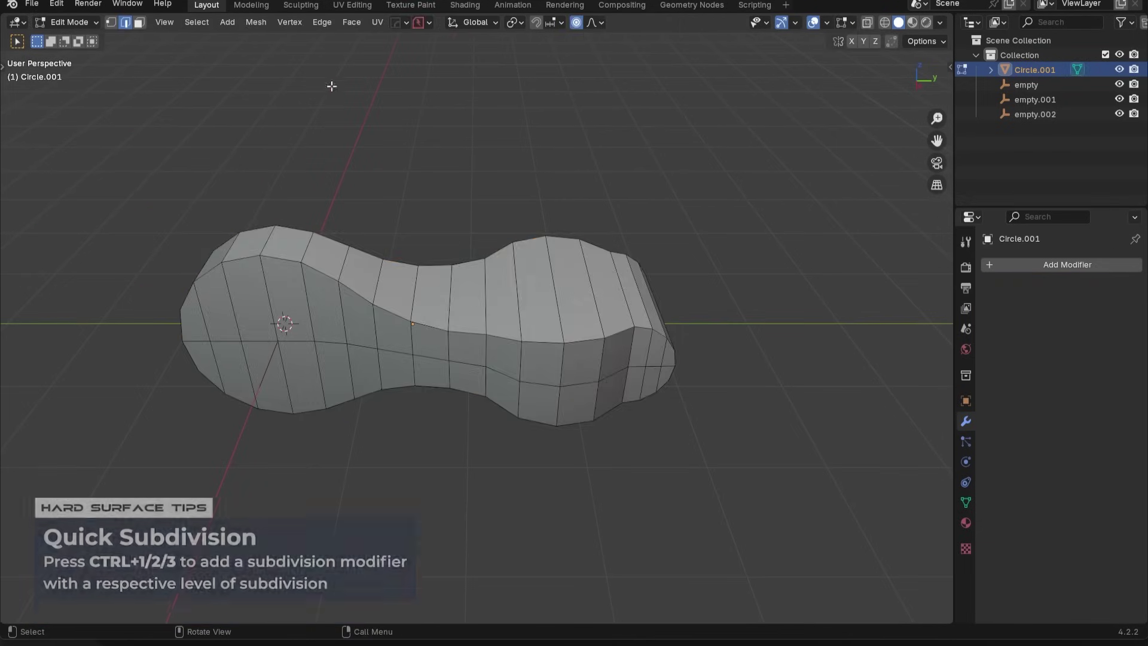
left_click(188, 22)
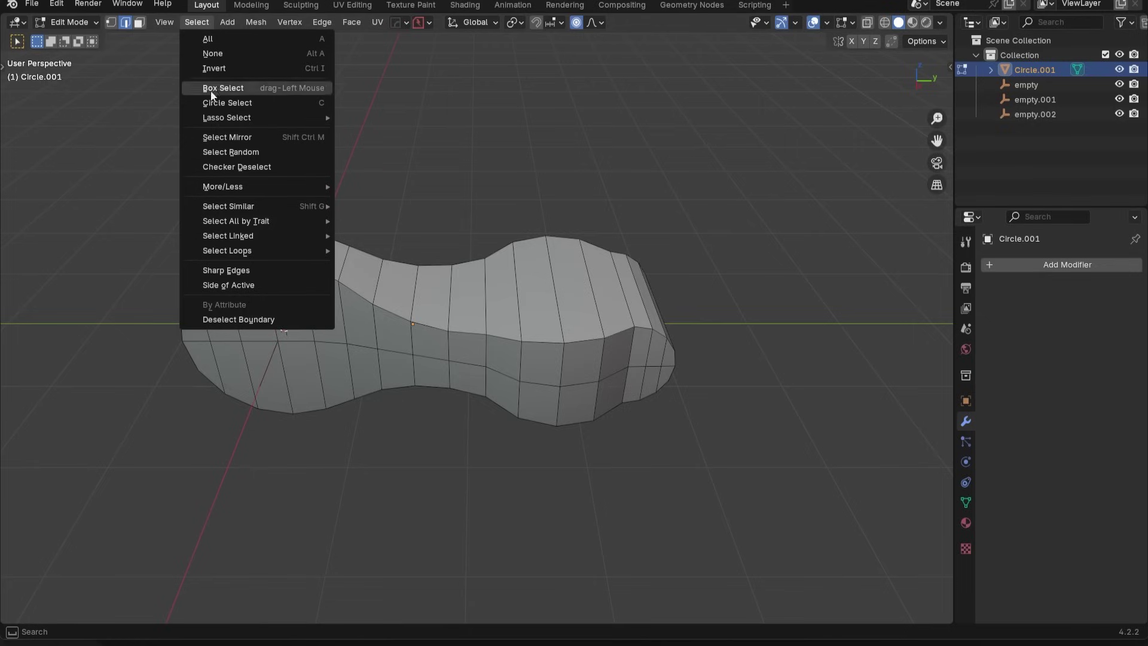
left_click(252, 274)
right_click(640, 288)
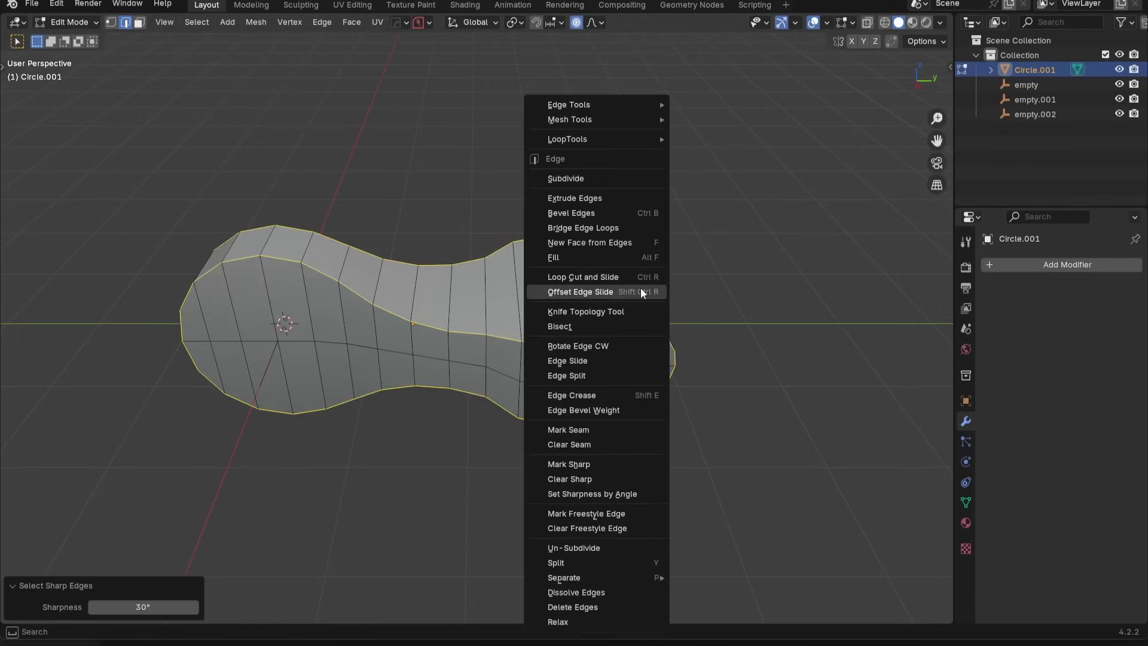
left_click(600, 405)
left_click(709, 484)
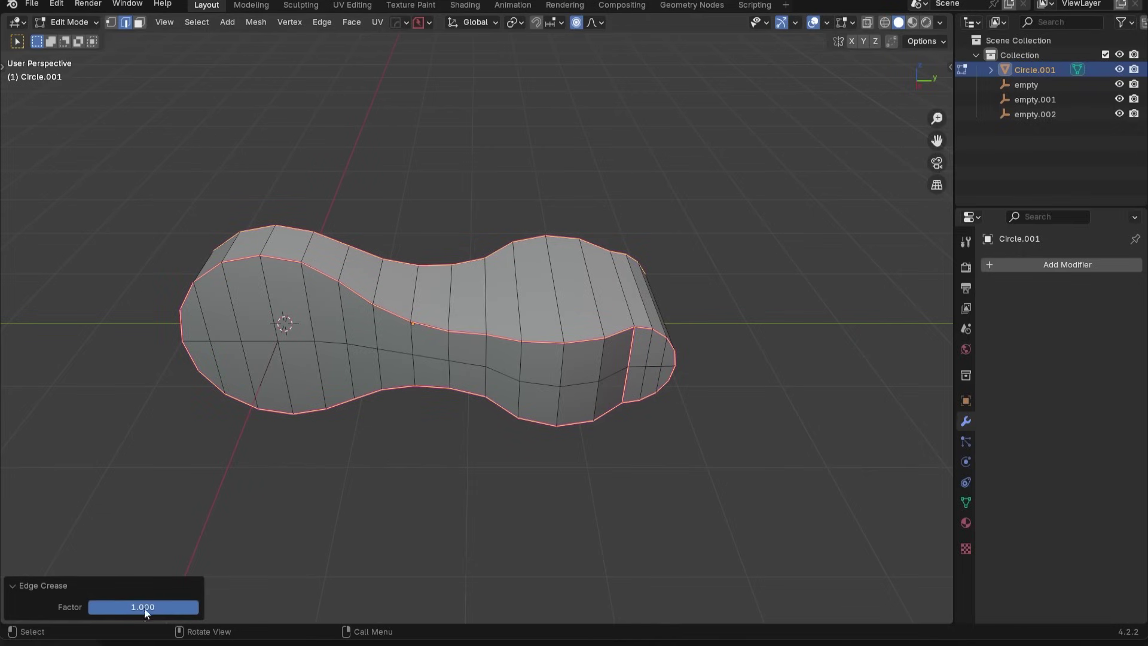
- Set Mean Crease to 0 on the vertical seam edges beside the rounded end on both sides
scroll(684, 373, "up", 5)
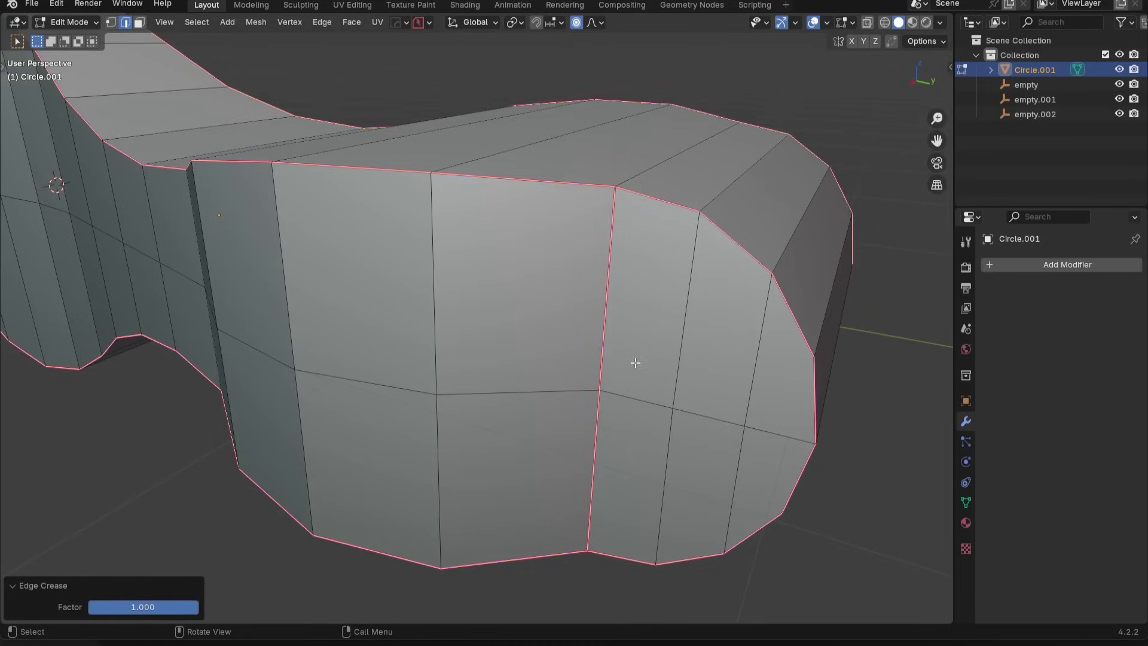
left_click(617, 351)
left_click(593, 439, "shift")
middle_click_drag(593, 440, 460, 383)
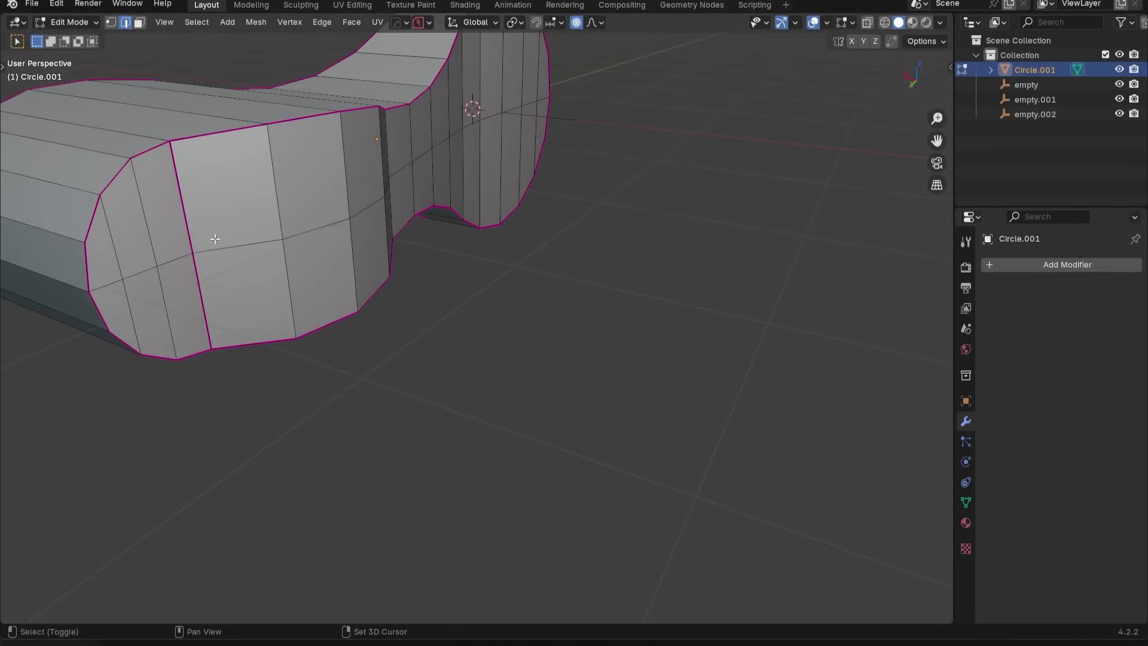
key("n")
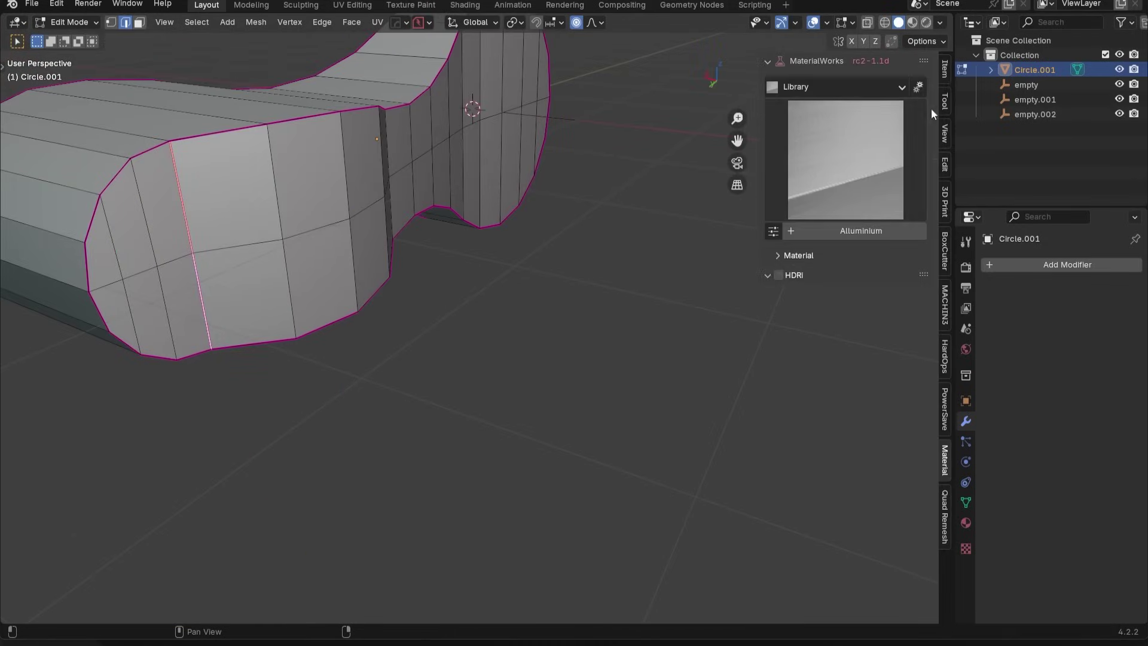
left_click(947, 80)
left_click_drag(874, 233, 768, 232)
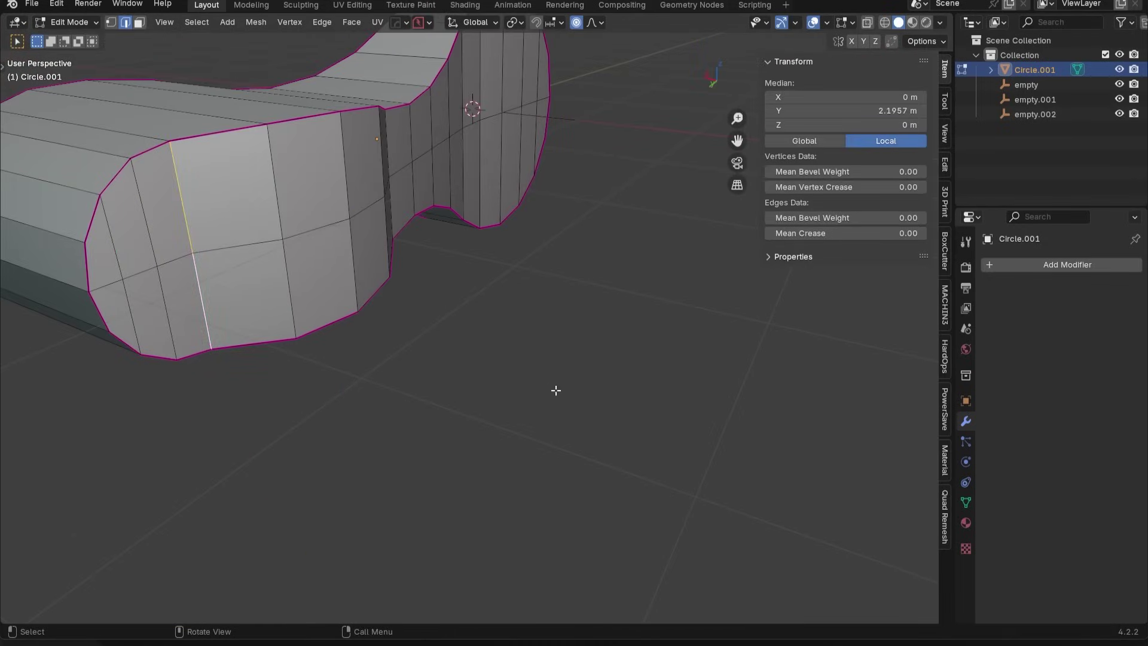
middle_click_drag(556, 390, 343, 285)
- Add a level 1 Subdivision modifier to the connector and shade it auto smooth at 30°
key("Tab")
key("ctrl+1")
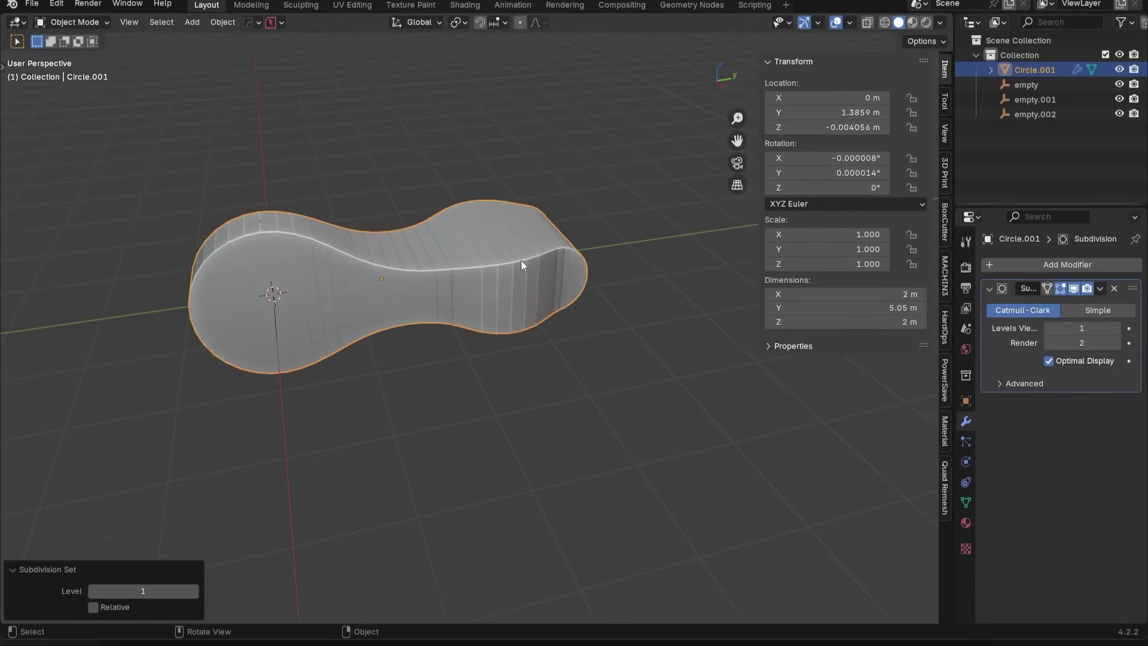
right_click(532, 247)
left_click(482, 201)
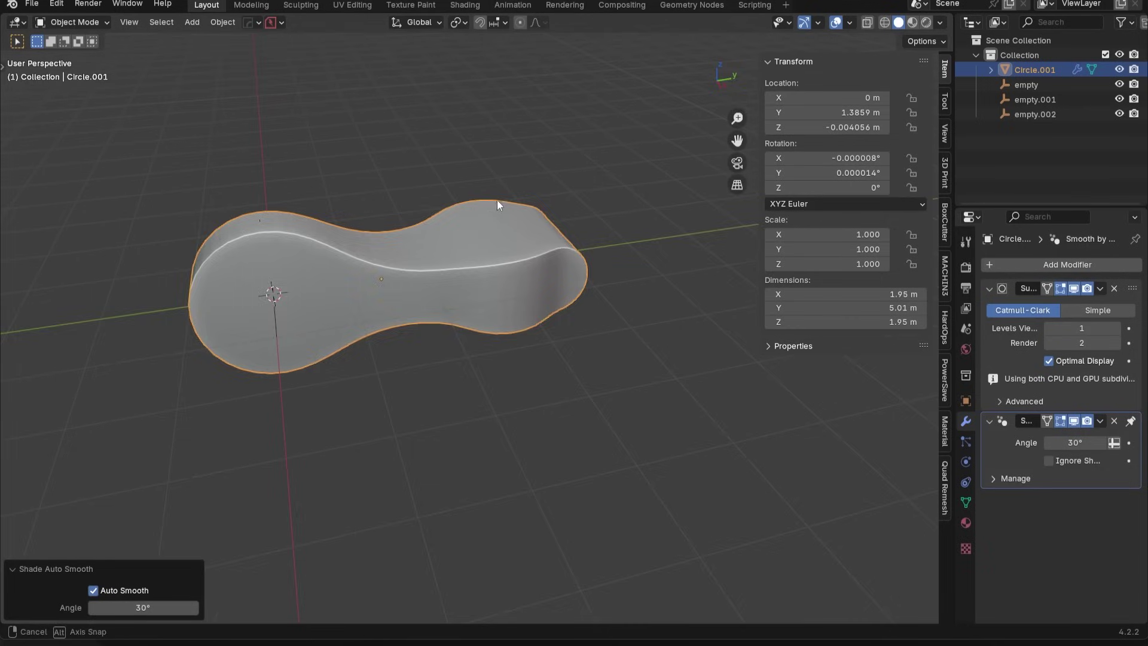
middle_click_drag(497, 200, 407, 258)
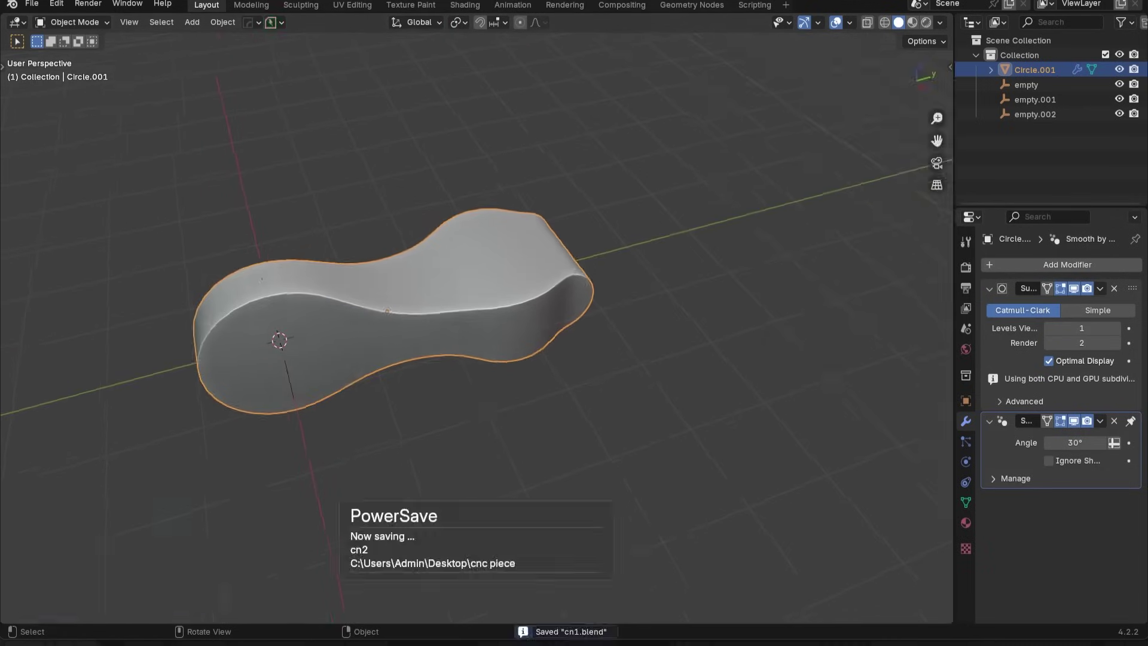
middle_click_drag(362, 261, 354, 254)
middle_click_drag(492, 342, 454, 323)
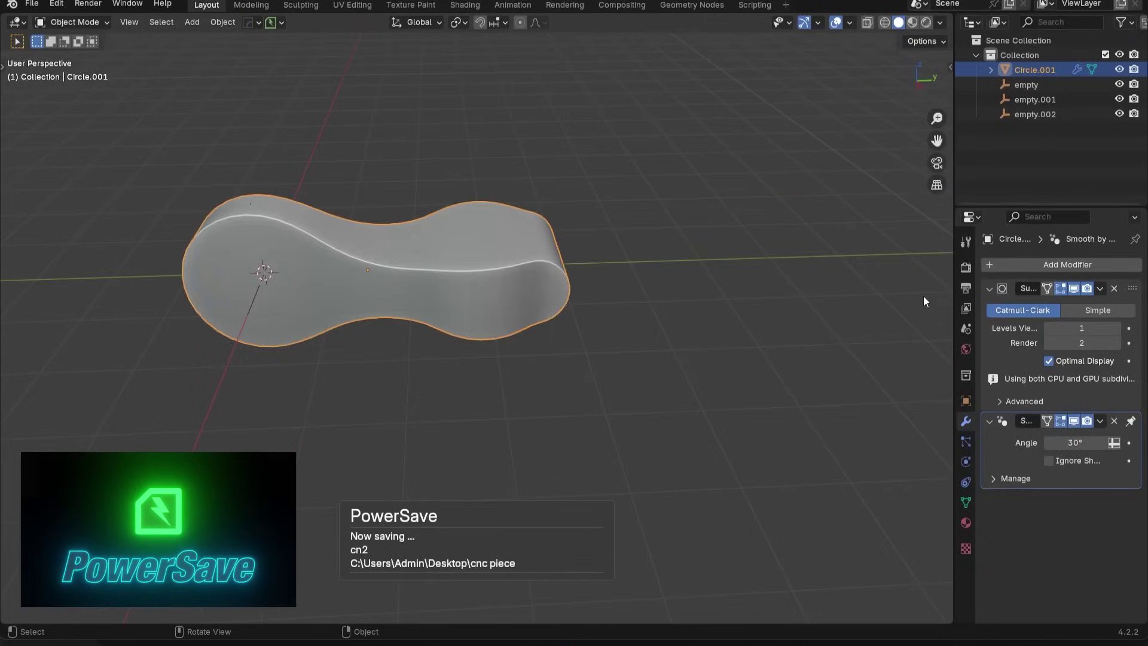
- Apply the Subdivision modifier to the connector and show the mesh in Edit Mode with nothing selected
left_click(1100, 289)
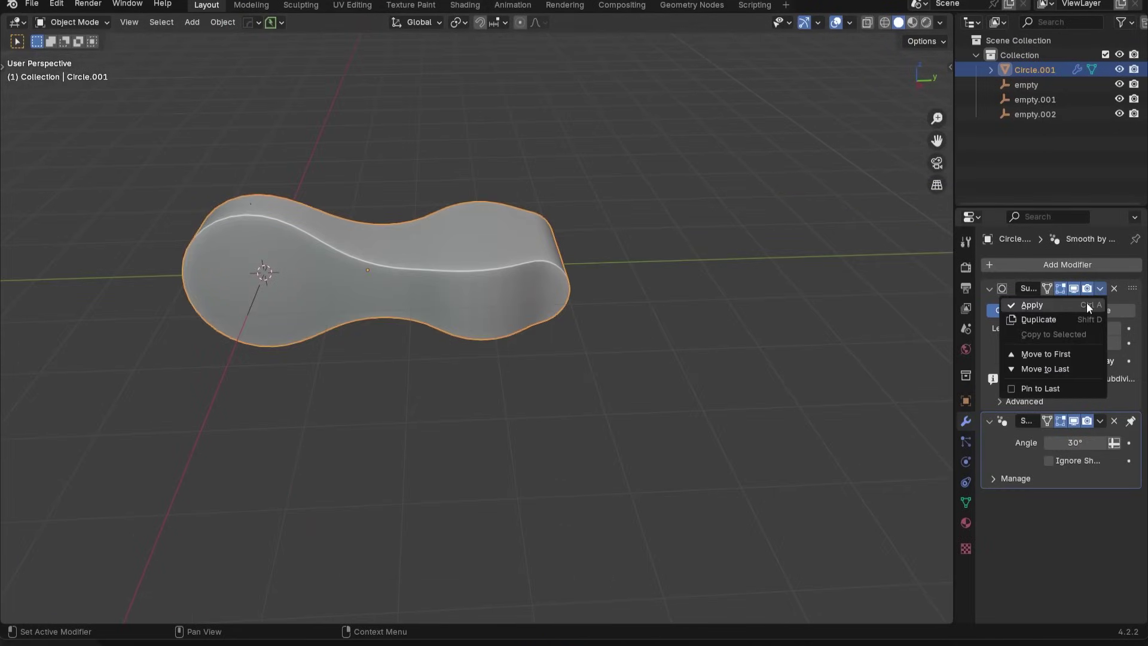
left_click(1087, 307)
key("Tab")
scroll(520, 297, "up", 4)
key("alt+a")
middle_click_drag(447, 214, 559, 287, "shift")
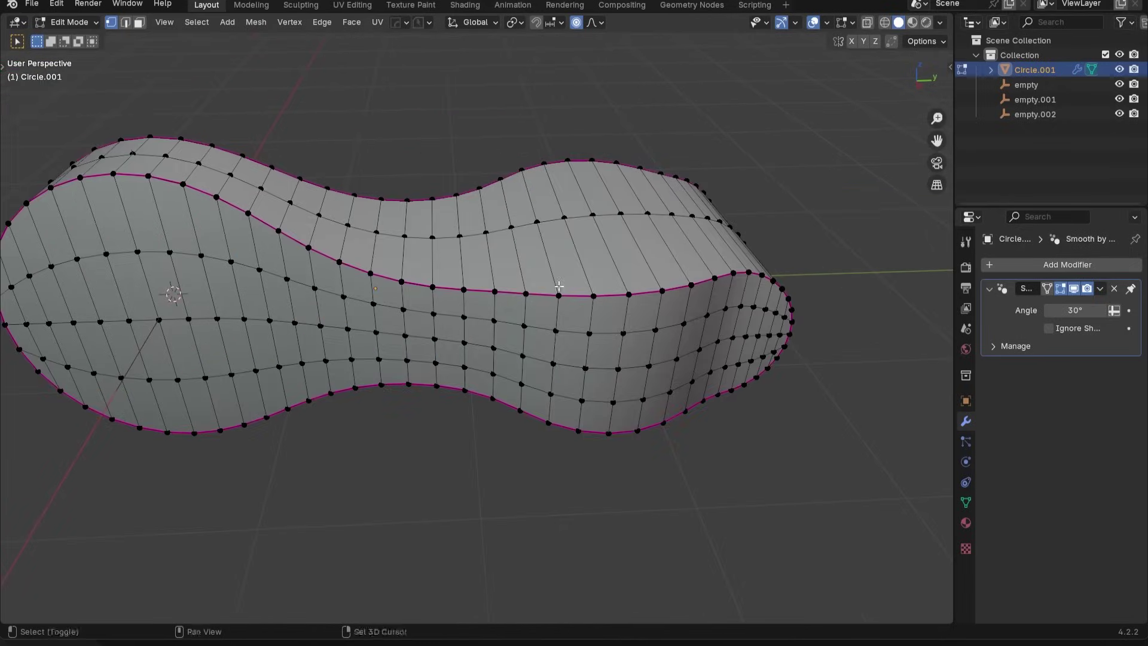
- Try a Limited Dissolve on the whole mesh with a 0.1° max angle and undo it
key("Tab")
left_click(544, 362)
key("Tab")
left_click(526, 281)
middle_click_drag(412, 335, 603, 317)
scroll(611, 318, "down", 3)
key("a")
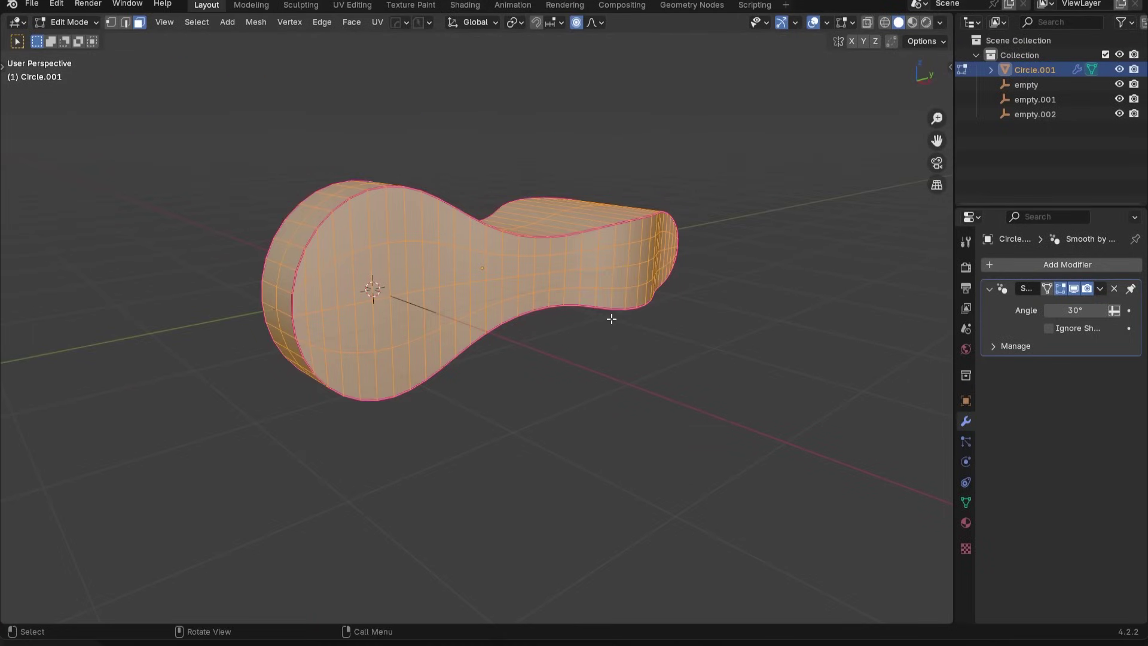
key("x")
left_click(561, 426)
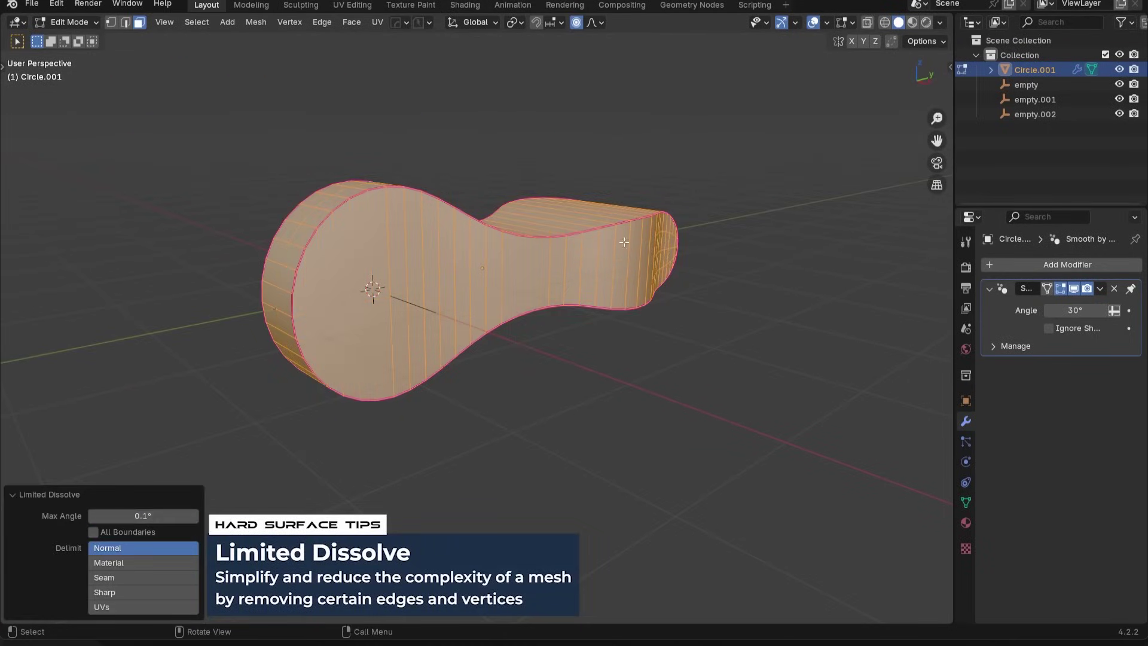
middle_click_drag(624, 241, 557, 302)
key("ctrl+z")
- Add a 64-vertex cylinder at the disc's centre in Object Mode and shade it auto smooth
key("Tab")
left_click(541, 176)
key("KP_5")
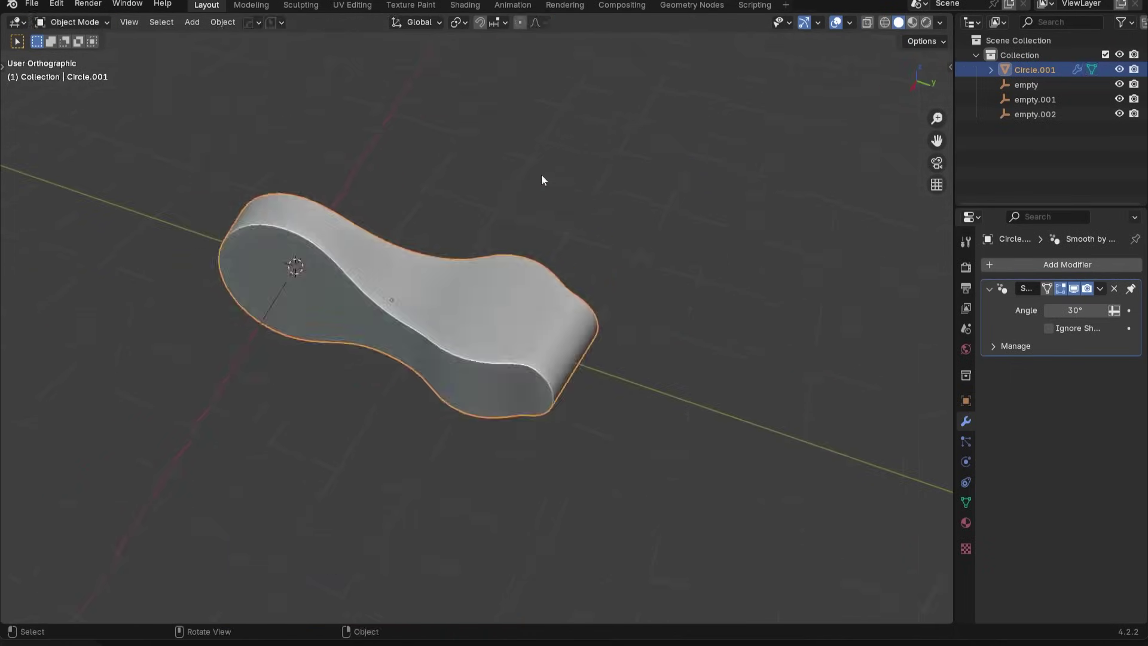
key("KP_3")
scroll(708, 214, "up", 2)
scroll(616, 197, "down", 2)
key("shift+a")
mouse_move(616, 197)
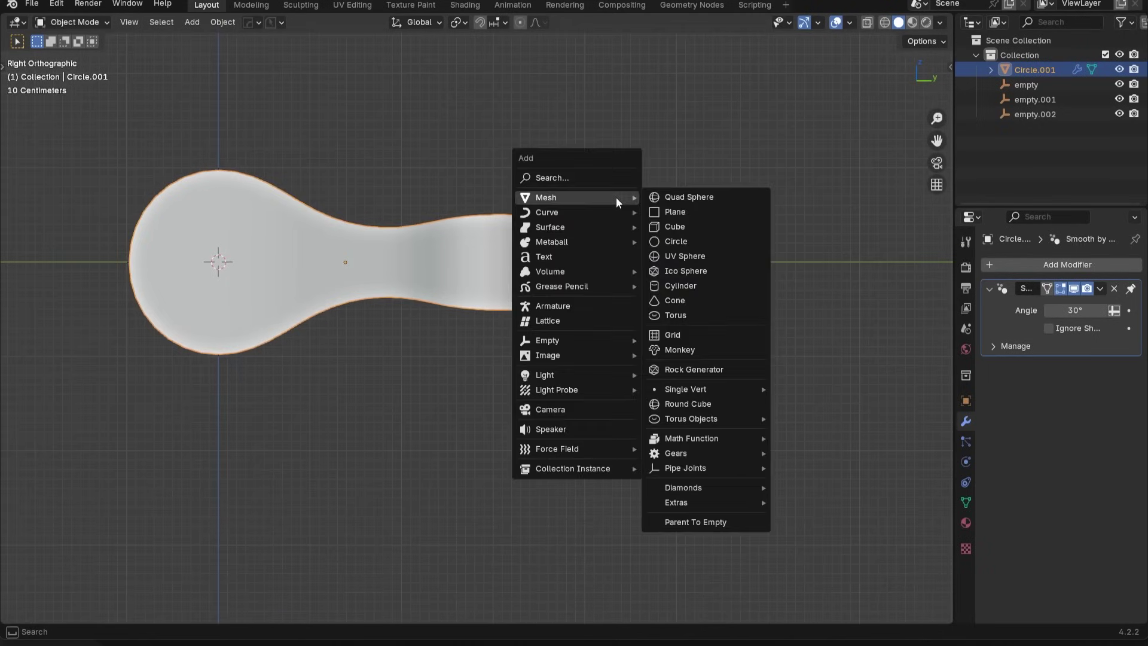
left_click(698, 285)
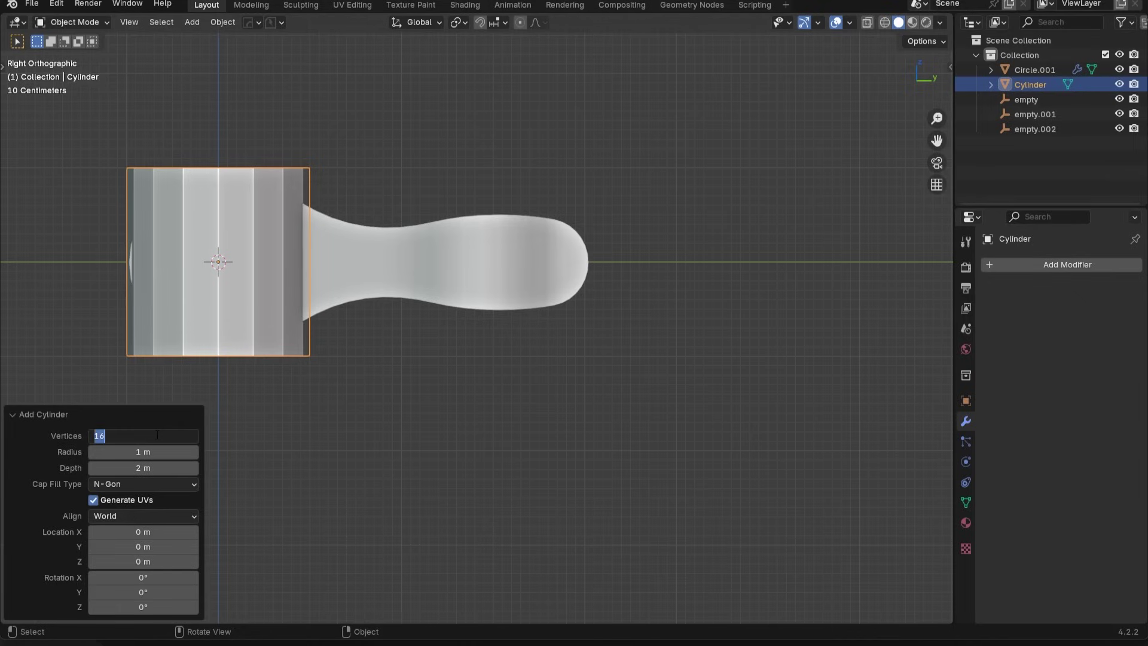
type("4")
key("Return")
right_click(348, 202)
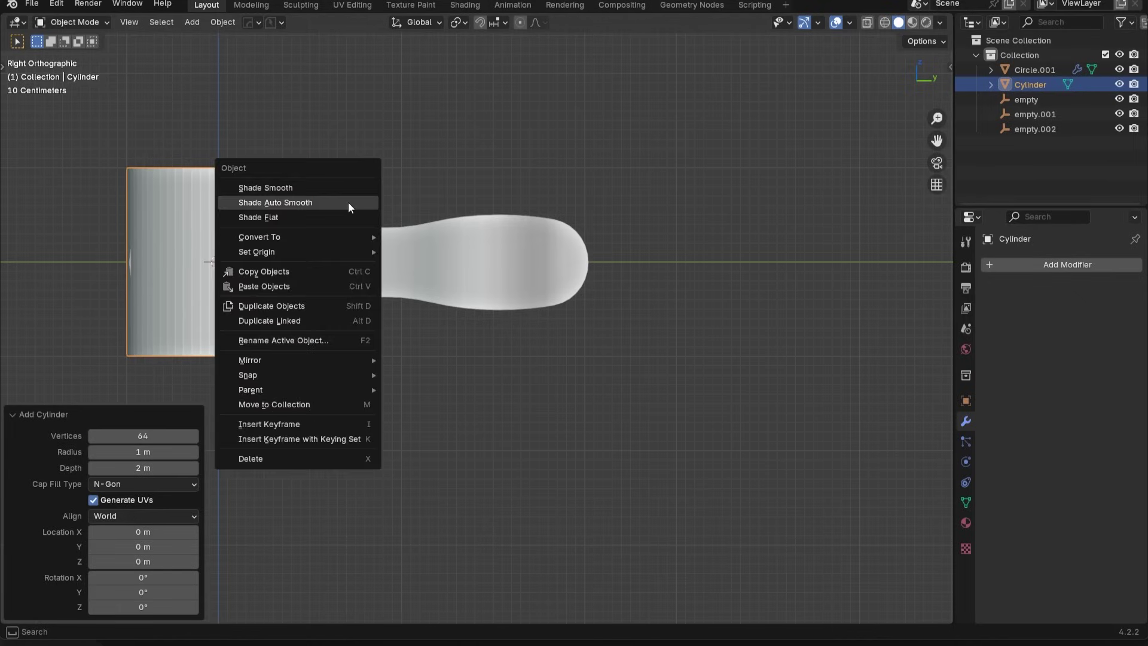
left_click(348, 203)
- Rotate the cylinder 90° about Y and scale it to about 0.651 so that it fits inside the disc
type("ry90")
key("Return")
key("s")
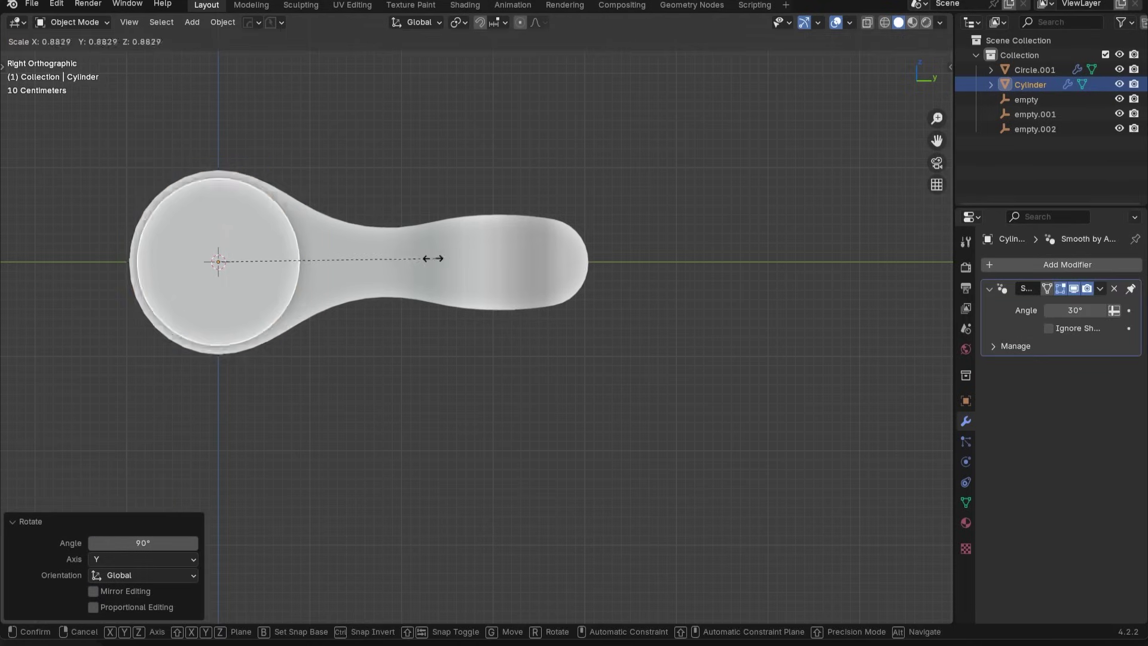
left_click(378, 256)
middle_click_drag(378, 256, 351, 351)
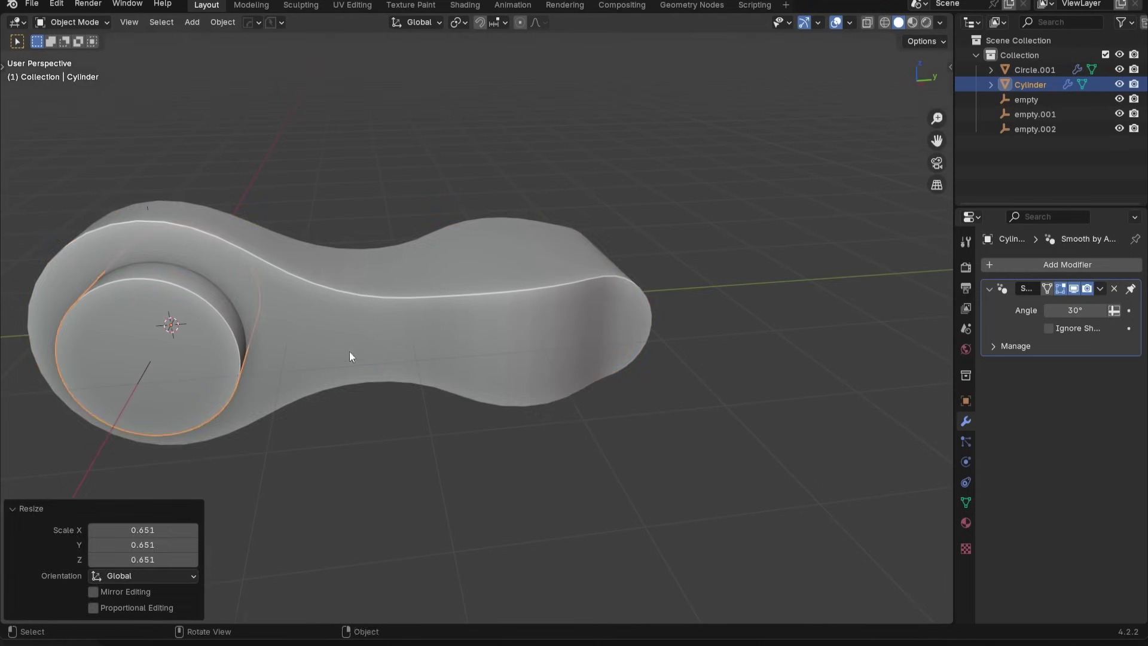
- Cut a round hole through the disc by subtracting the cylinder from the connector with a Difference boolean
left_click(363, 305, "shift")
key("ctrl+KP_Subtract")
scroll(396, 301, "down", 3)
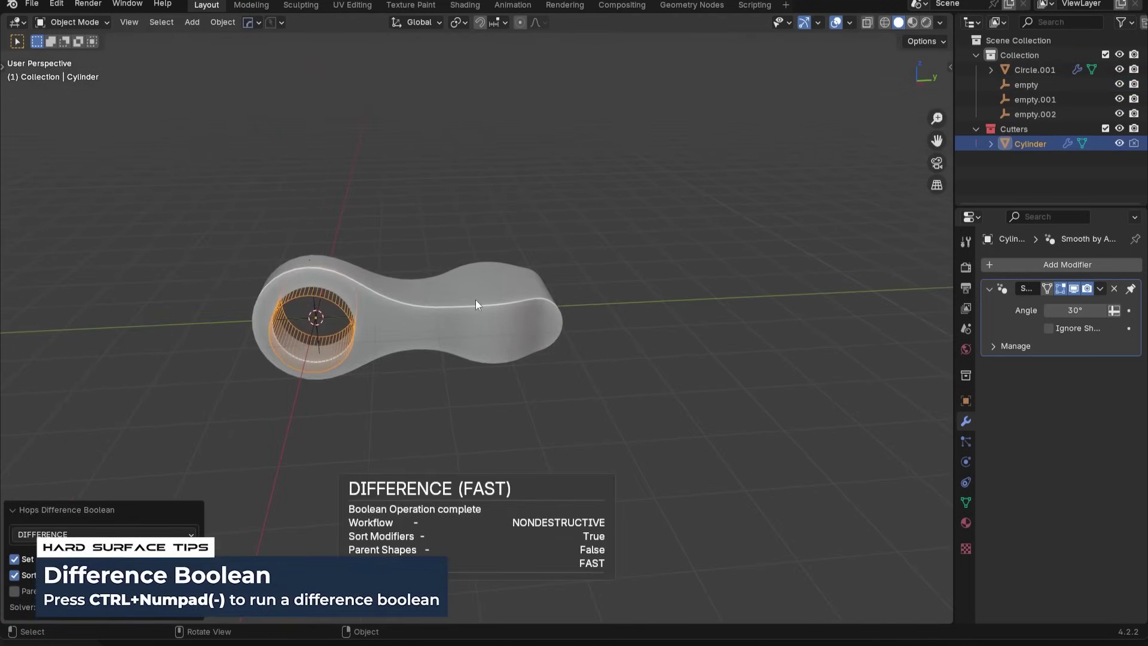
- Duplicate the cutter cylinder in place and rotate the copy 90° about X
key("KP_7")
key("shift+d")
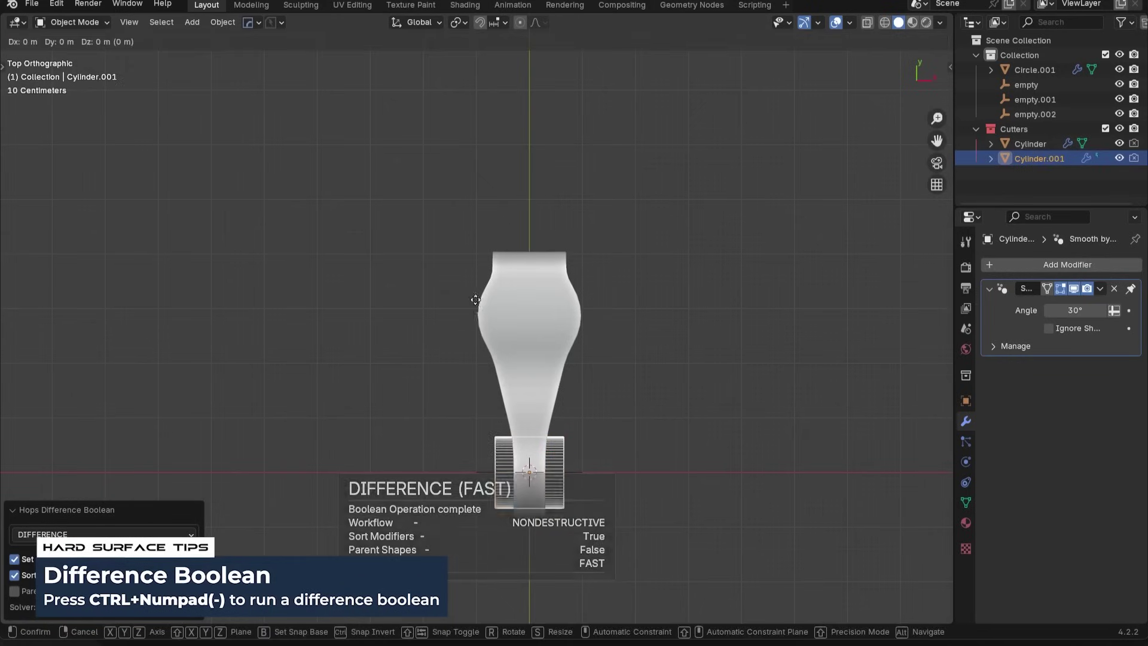
right_click(477, 304)
key("r")
key("x")
key("9")
key("0")
key("Return")
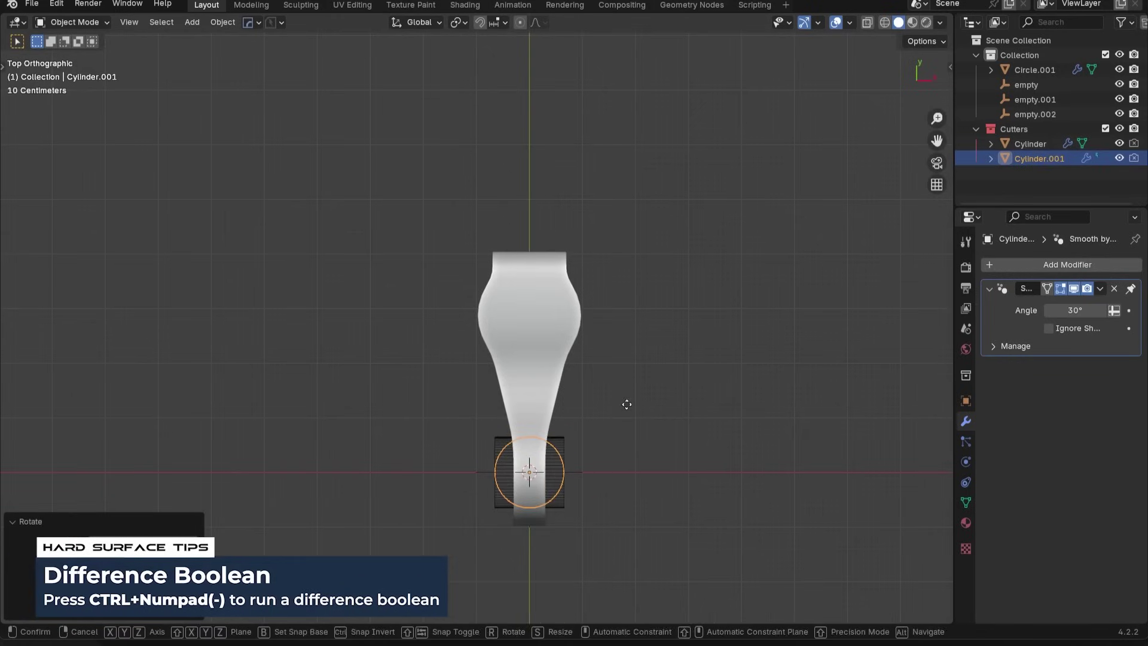
- Move the duplicated cutter about 2.82 m along Y to the connector's wide end and scale it to about 1.196
key("y")
left_click(623, 250)
scroll(623, 250, "up", 6)
key("s")
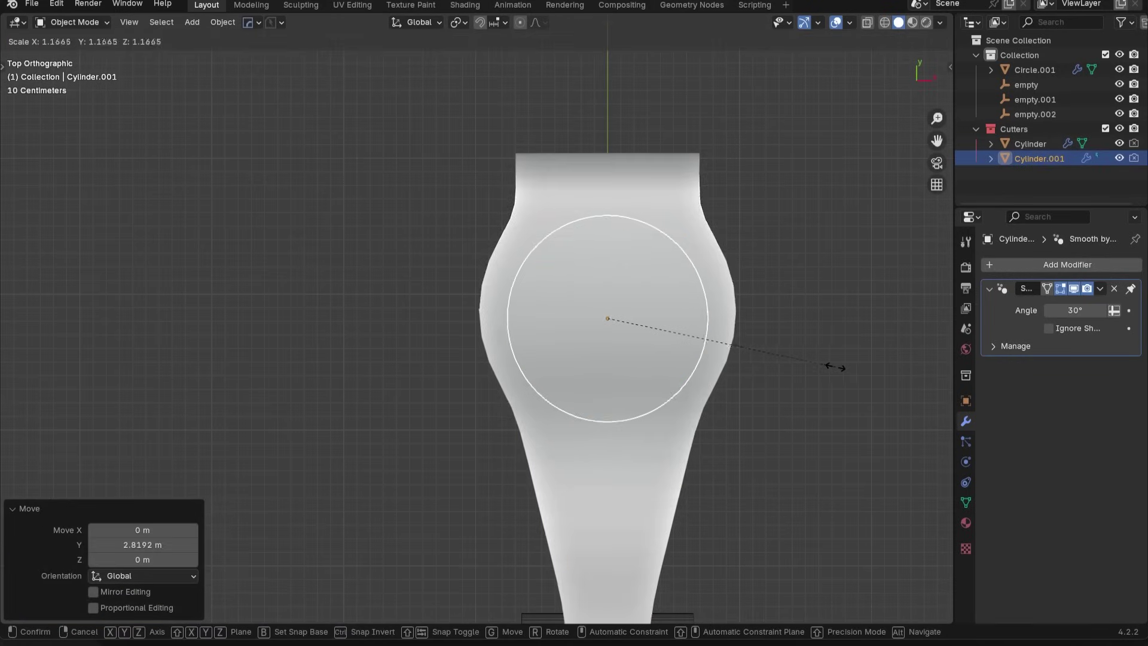
left_click(840, 367)
middle_click_drag(840, 367, 658, 359)
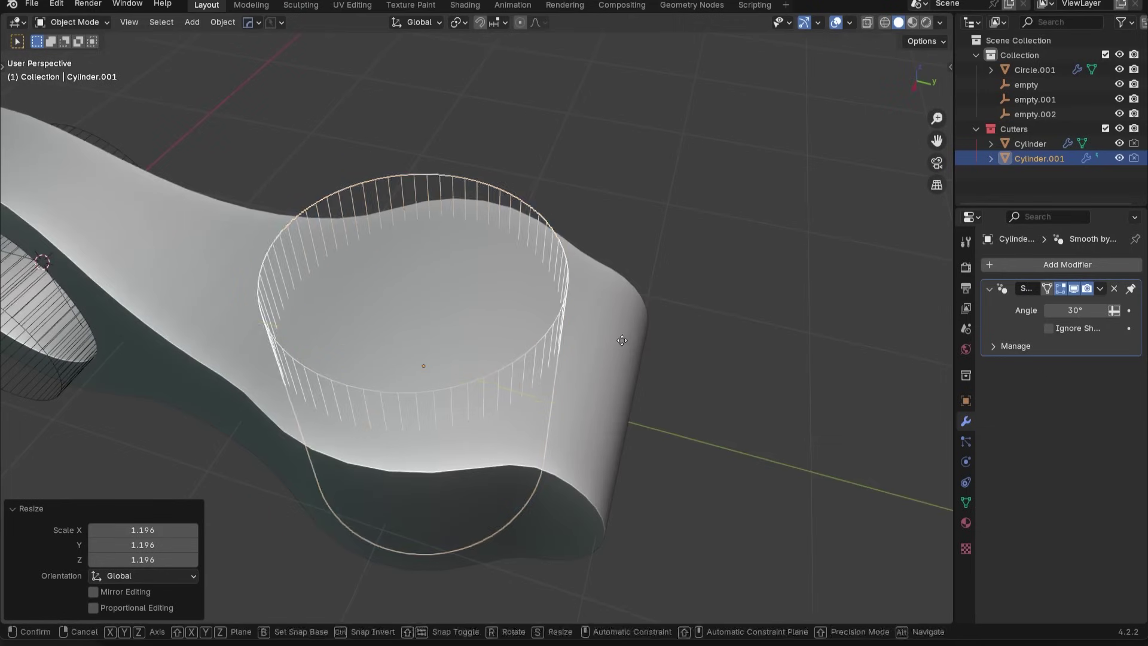
- Subtract the duplicated cylinder from the connector's wide end with a Difference boolean and view it from the right
left_click(563, 418, "shift")
key("ctrl+KP_Subtract")
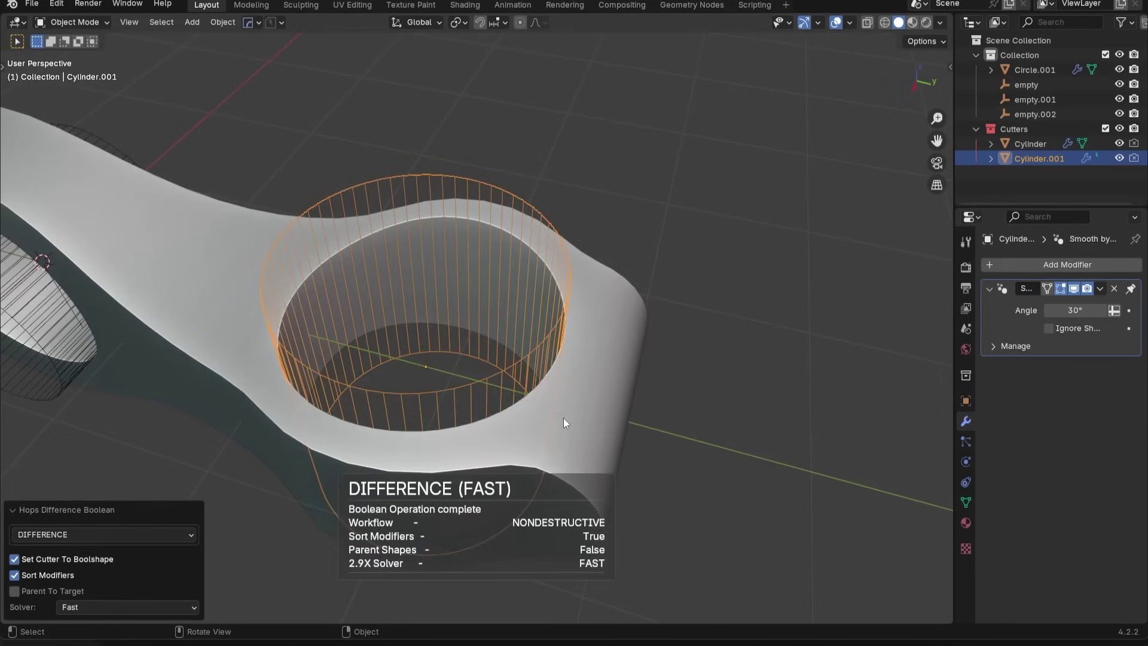
key("KP_3")
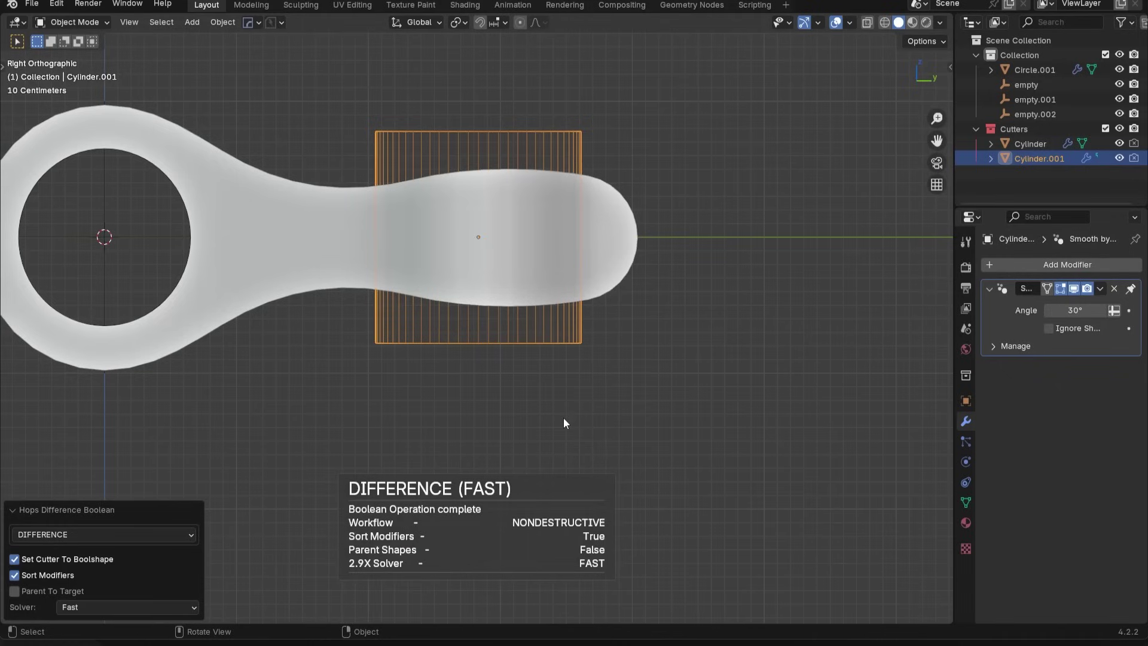
key("r")
key("y")
key("9")
key("0")
key("Return")
key("s")
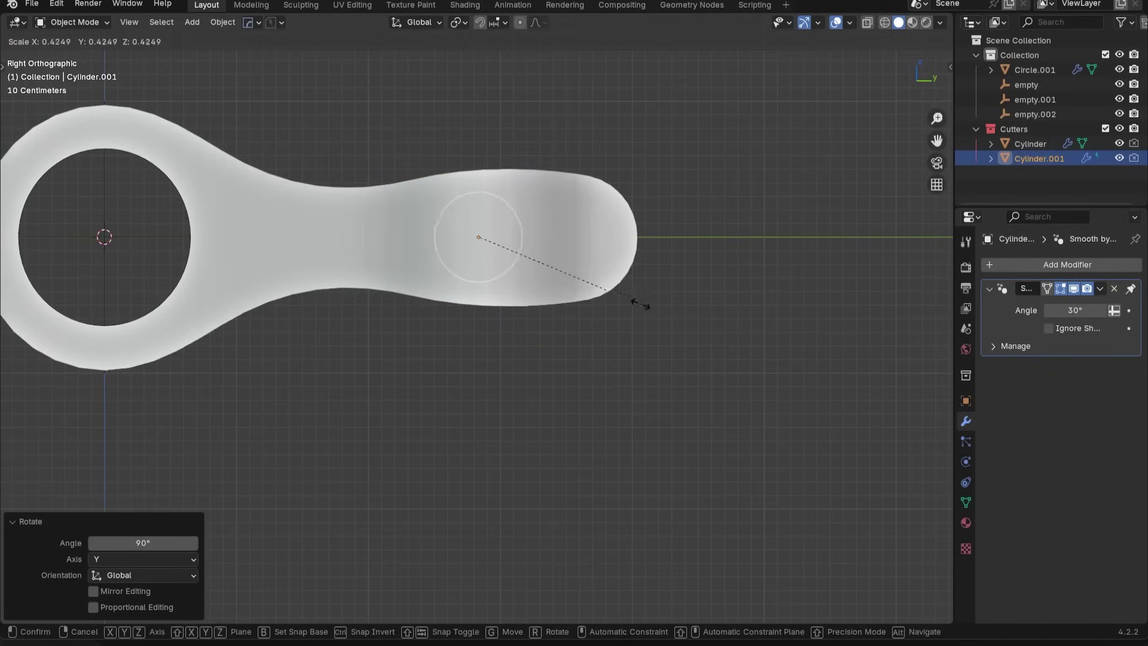
left_click(620, 297)
middle_click_drag(619, 297, 561, 320)
key("s")
key("x")
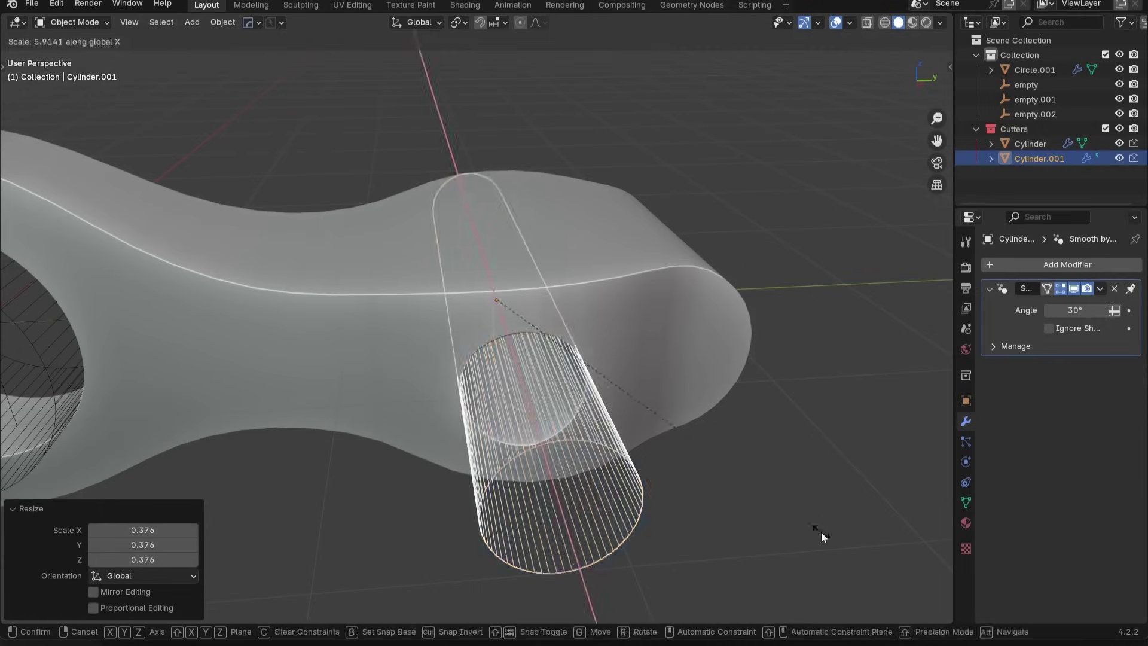
left_click(801, 519)
key("ctrl+z")
key("ctrl+z")
key("ctrl+z")
key("g")
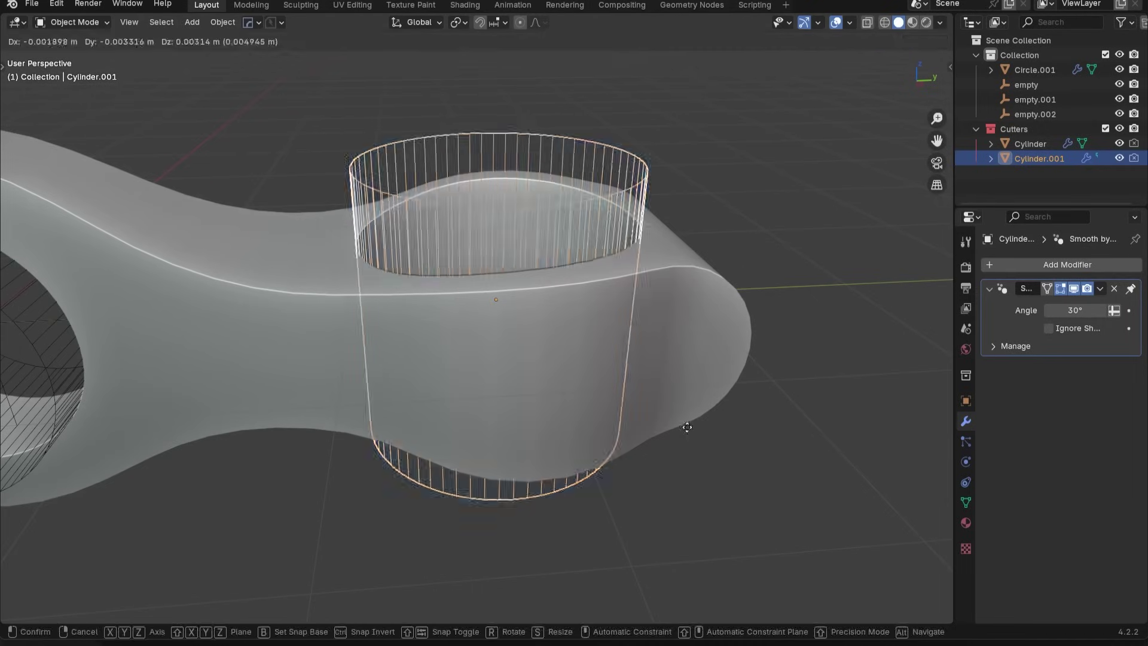
right_click(750, 346)
- Duplicate the wide-end cutter cylinder in place and rotate the copy 90° about Y
key("shift+d")
key("Escape")
key("r")
key("y")
key("9")
key("0")
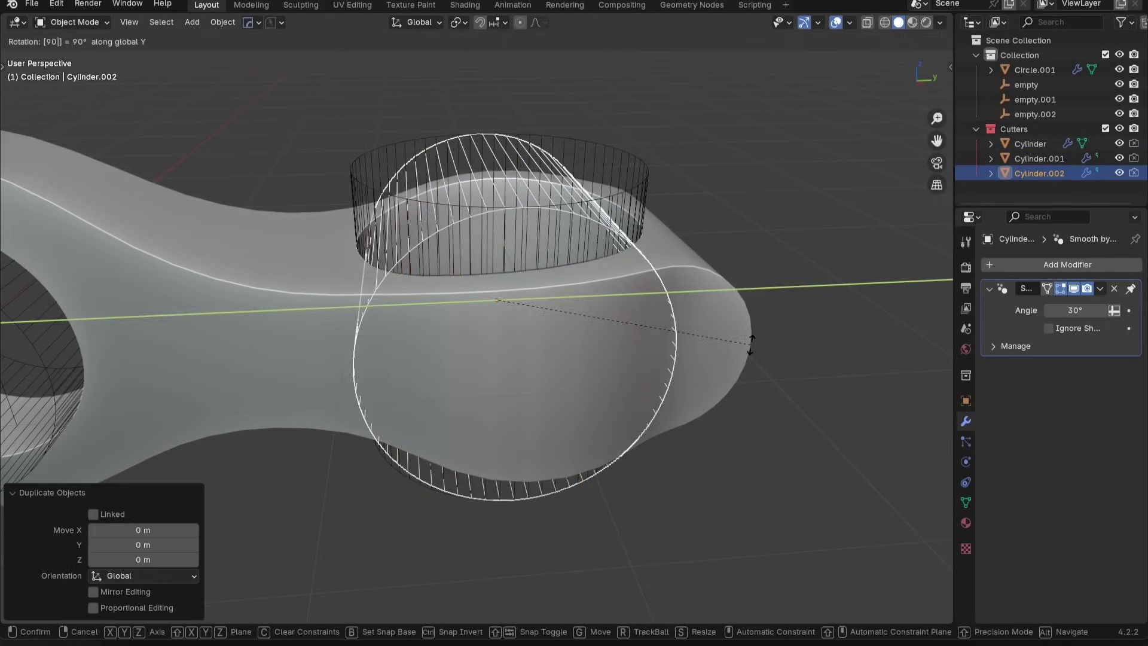
key("Return")
- Scale the rotated cylinder down to fit inside the connector's side and stretch it about 3.206 times along X
key("s")
left_click(685, 405)
key("s")
key("x")
left_click(39, 515)
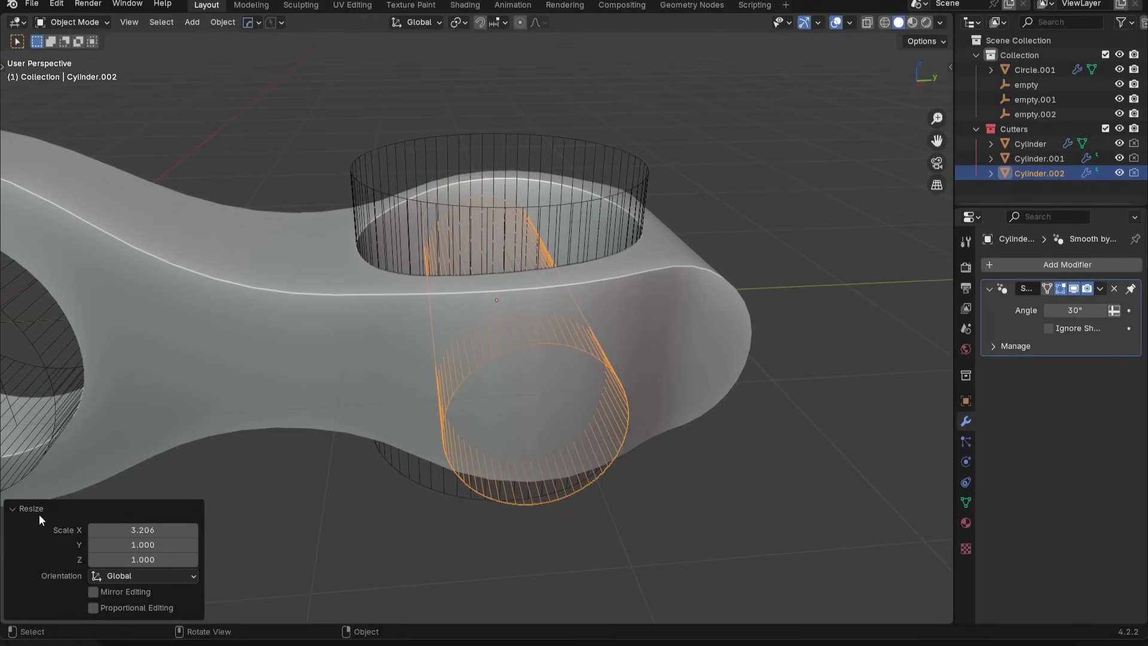
- Subtract the small cylinder from the connector with a Difference boolean and lengthen the cutter further along X
left_click(379, 369, "shift")
key("ctrl+KP_Subtract")
scroll(748, 418, "down", 4)
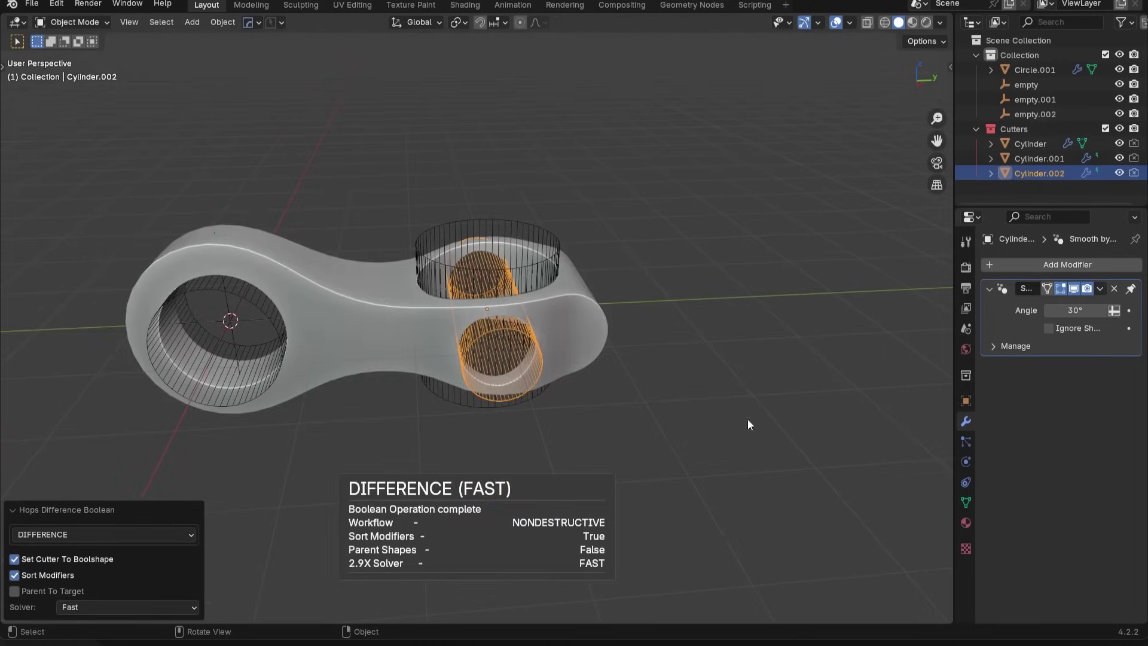
left_click(682, 403)
key("s")
key("x")
left_click(727, 420)
key("1")
- Try placing a smaller duplicate of the side-hole cutter about 0.85 m along Y near the connector's tip, and delete the copy
middle_click_drag(728, 420, 595, 430)
key("KP_3")
scroll(597, 429, "up", 4)
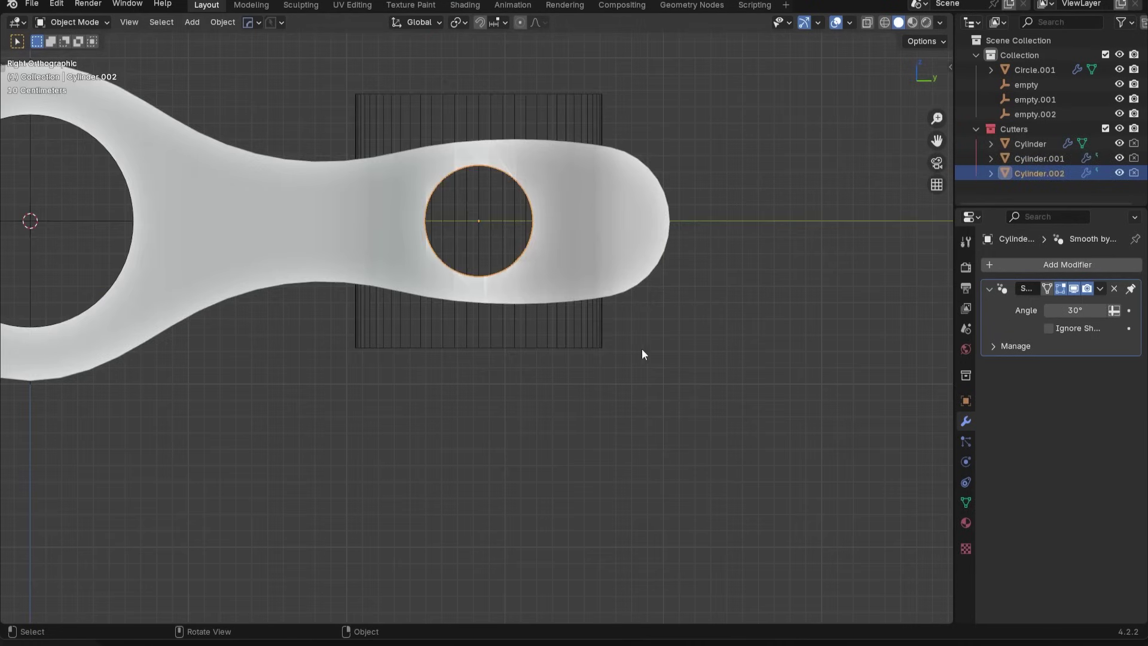
key("shift+d")
left_click(778, 313)
key("s")
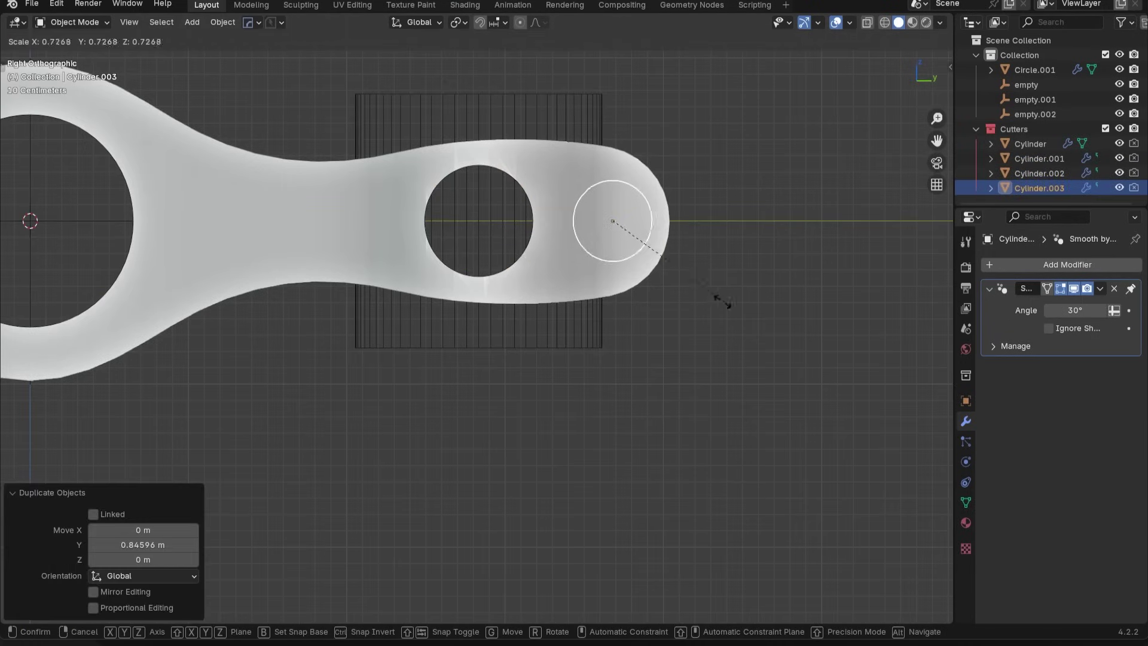
left_click(694, 294)
key("g")
key("y")
left_click(697, 295)
middle_click_drag(697, 295, 705, 367)
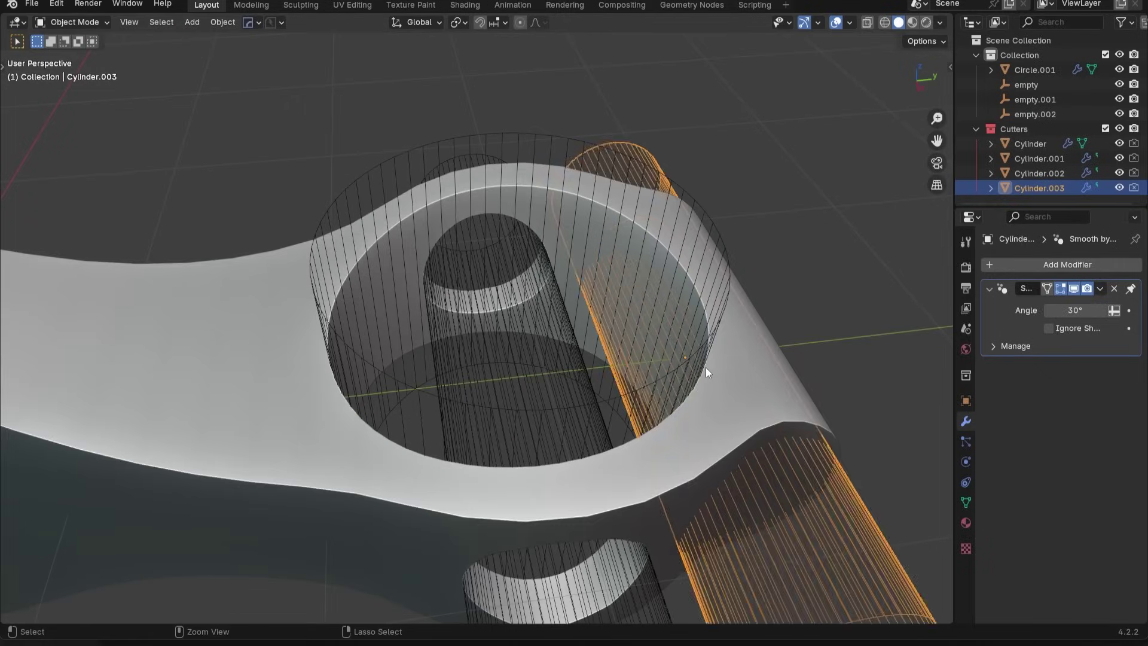
key("Delete")
- Hide the cutters, add a cube and move it about 3.77 m along Y to the connector's wide end
key("shift+2")
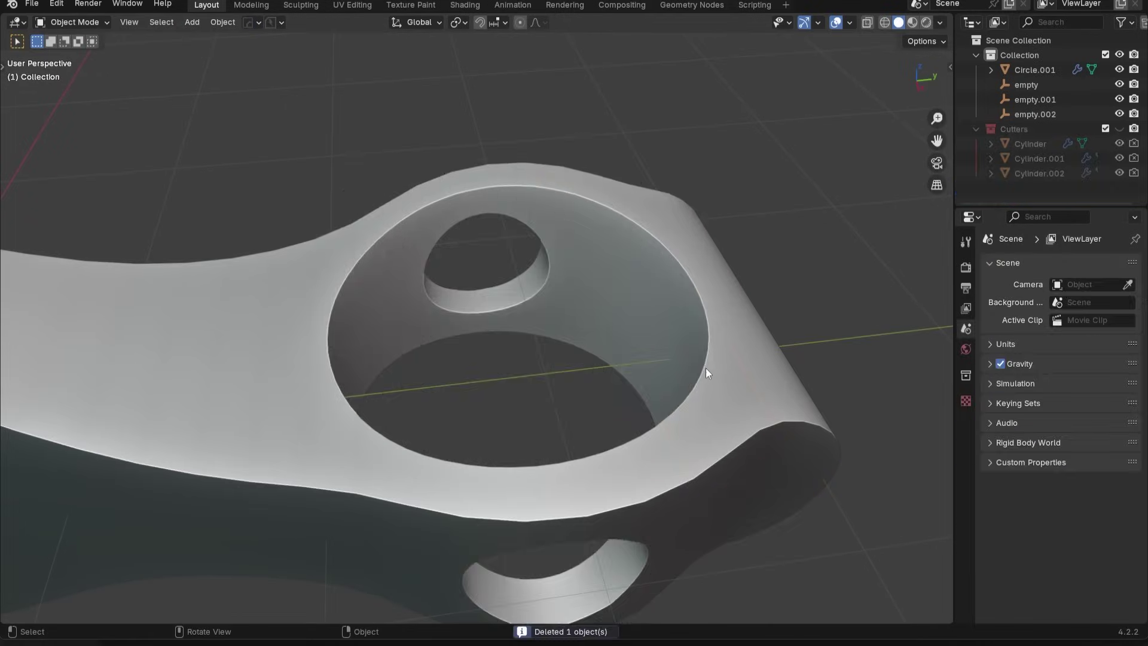
key("KP_7")
middle_click_drag(732, 113, 672, 177, "shift")
key("shift+a")
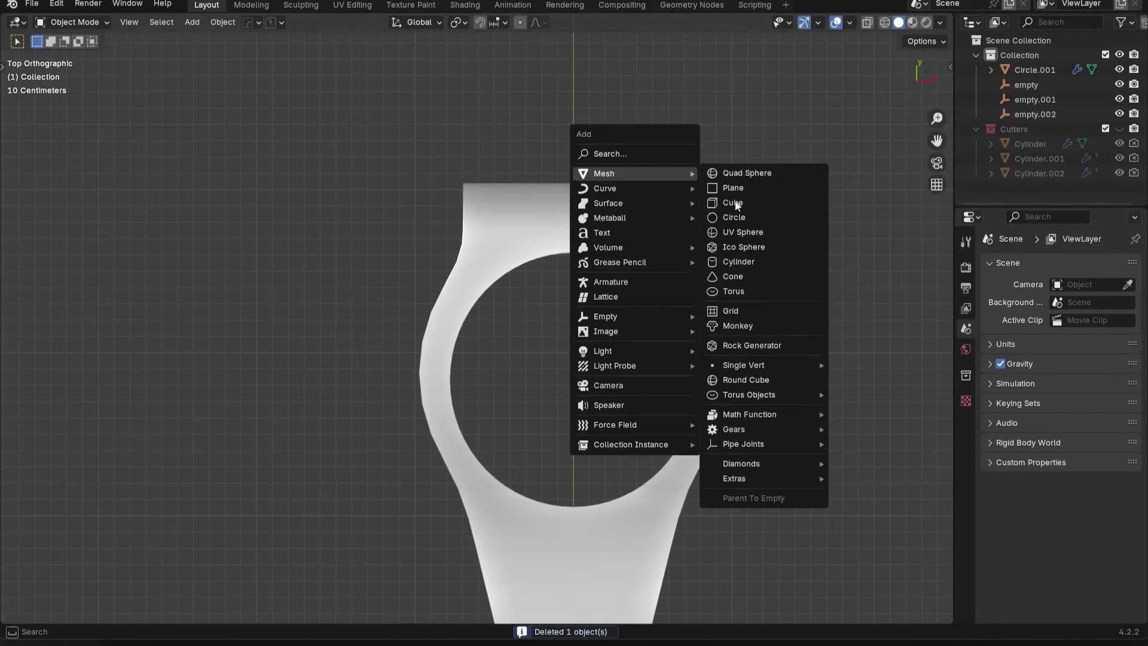
left_click(778, 204)
scroll(740, 268, "down", 3)
key("g")
key("y")
left_click(711, 102)
- Narrow the cube along X into a thin slab and subtract it from the connector with a Difference boolean
key("s")
key("x")
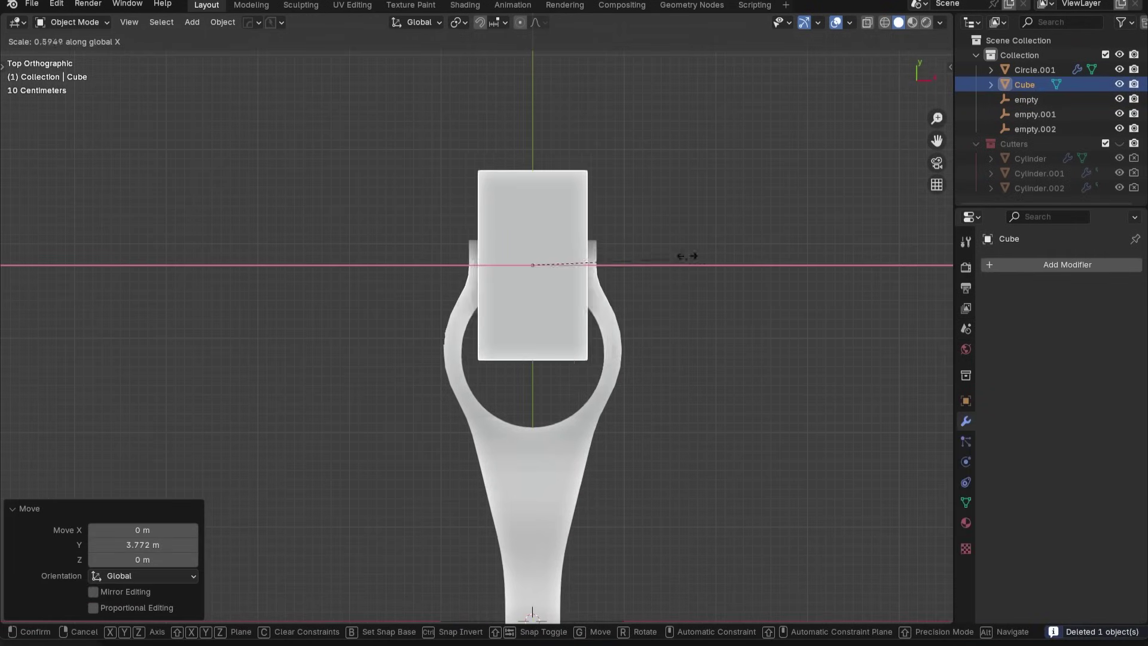
left_click(562, 248)
left_click(571, 263, "shift")
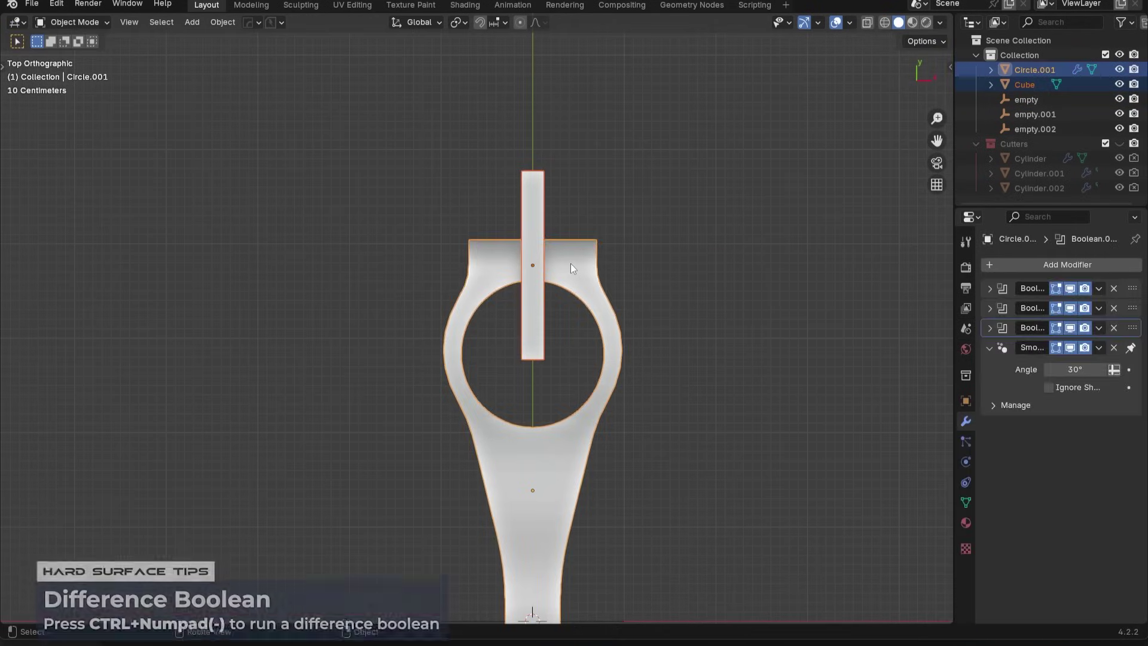
key("ctrl+KP_Subtract")
middle_click_drag(570, 263, 511, 235)
mouse_move(634, 316)
middle_mouse_down()
mouse_move(608, 331)
mouse_move(645, 335)
middle_mouse_up()
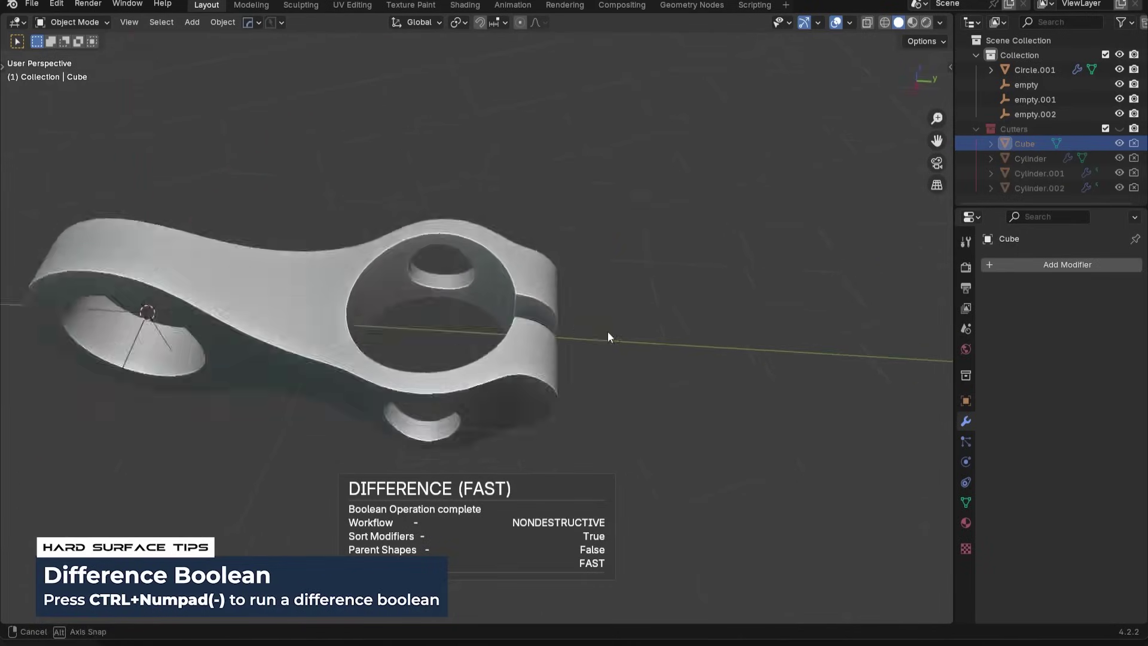
scroll(645, 335, "down", 2)
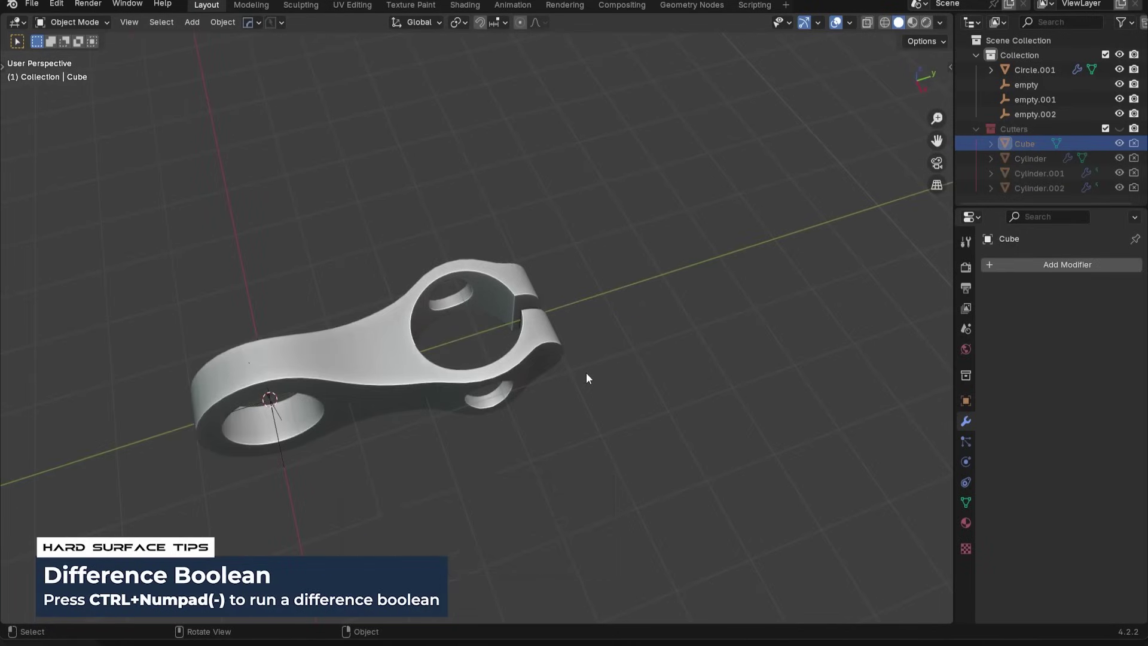
middle_click_drag(586, 374, 570, 324)
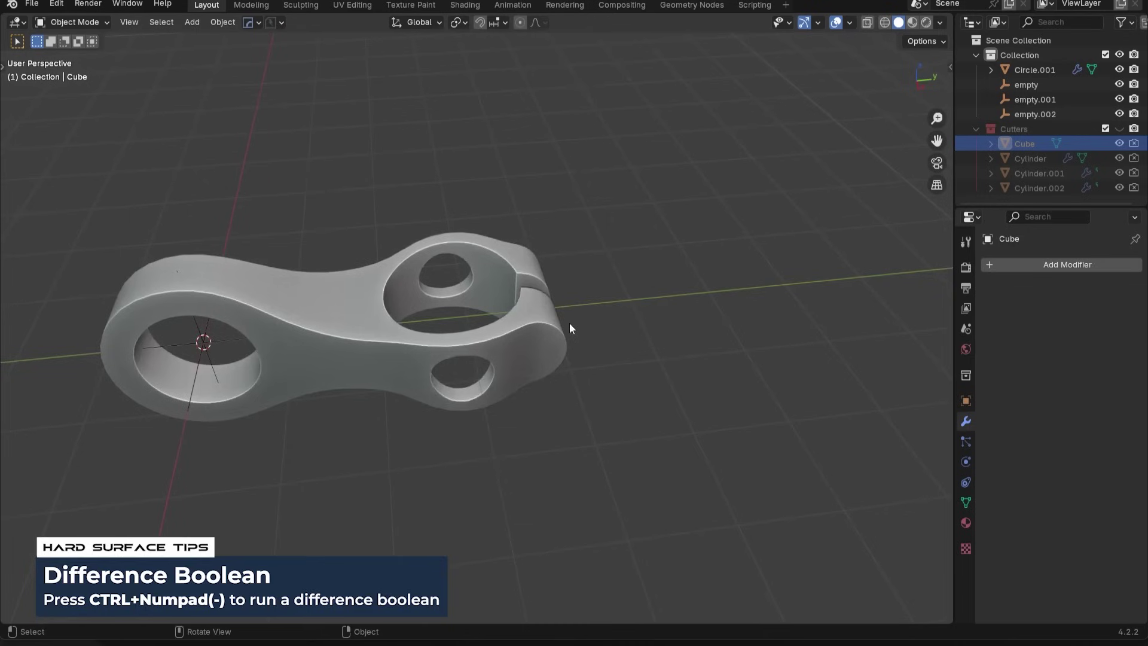
- Reveal the side-hole cutter of the connector with the HOps Ever Scroll tool
key("KP_3")
scroll(526, 281, "up", 2)
left_click(498, 234)
key("q")
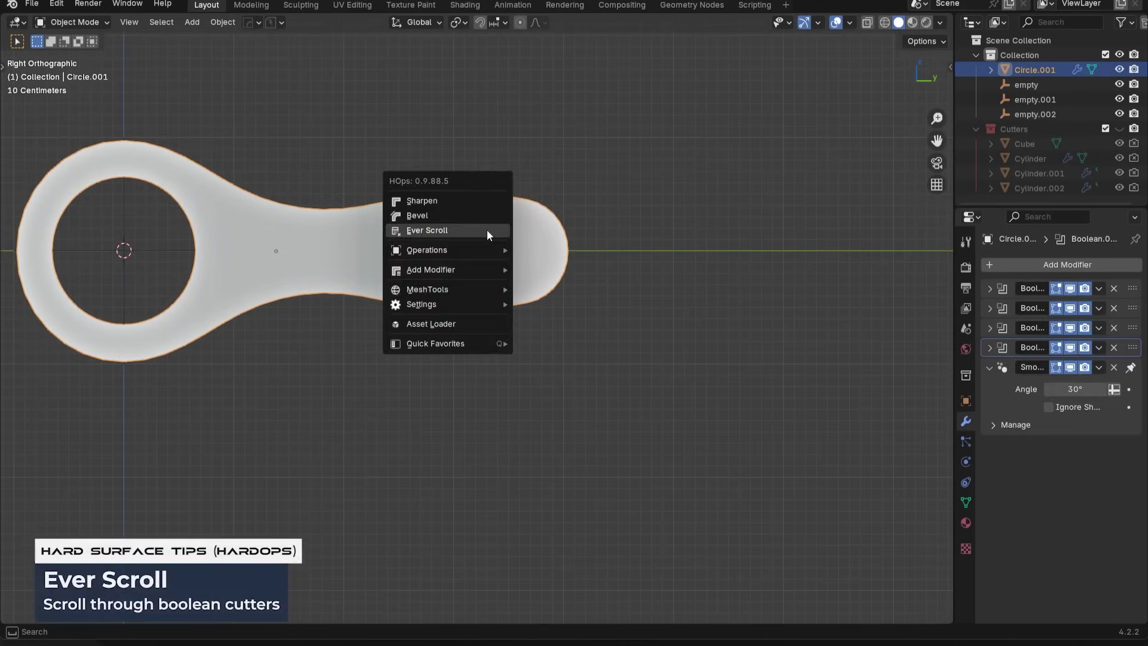
left_click(487, 230)
scroll(486, 231, "up", 2)
left_click(487, 231)
- Duplicate the side-hole cutter along Y toward the connector's rounded tip
middle_click_drag(487, 230, 509, 324)
key("KP_3")
key("shift+d")
key("y")
left_click(597, 338)
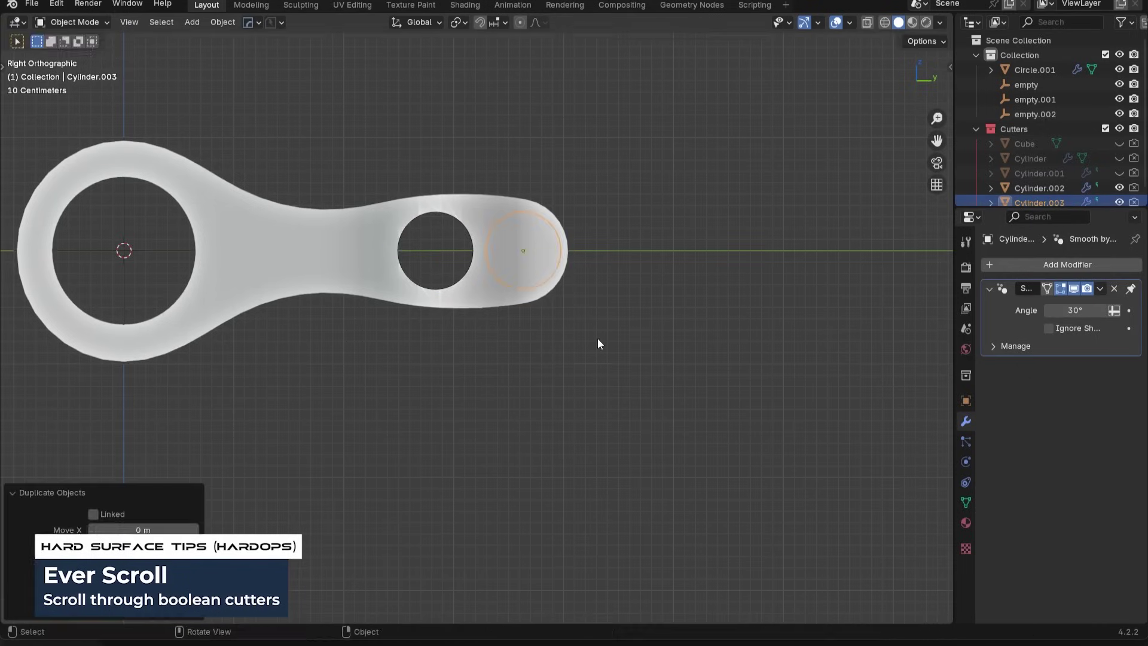
key("s")
key("Escape")
key("g")
left_click(539, 320)
key("ctrl+z")
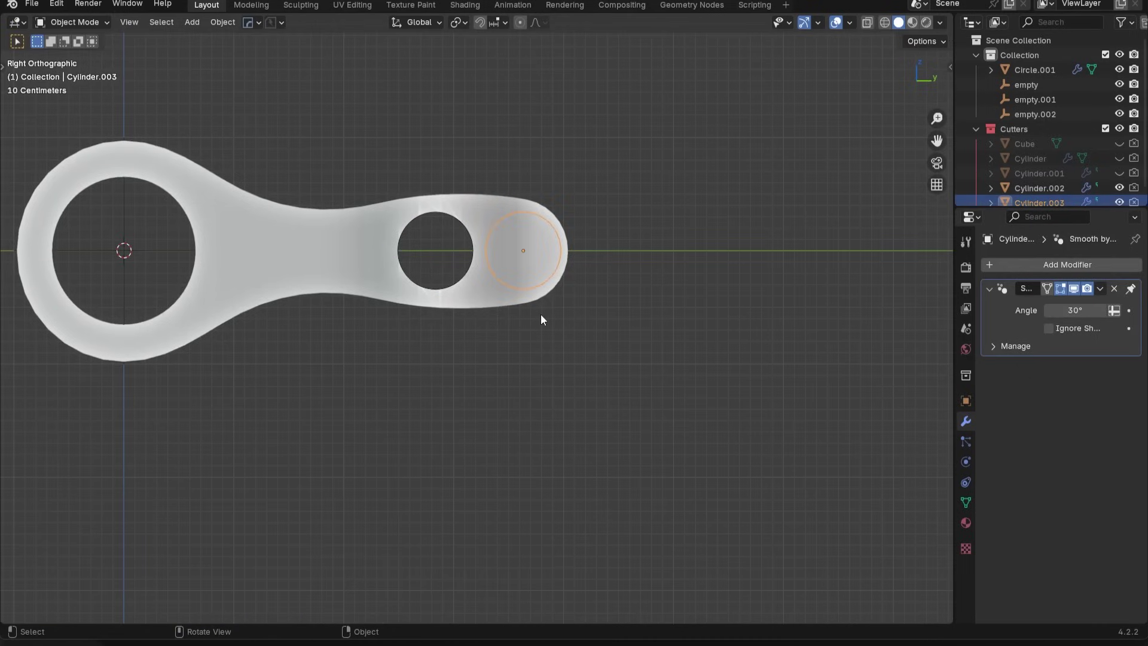
- Scale the duplicated cutter down for a small tip hole and move it about 0.13 m along Y
key("s")
left_click(558, 306)
key("g")
key("y")
left_click(573, 310)
key("s")
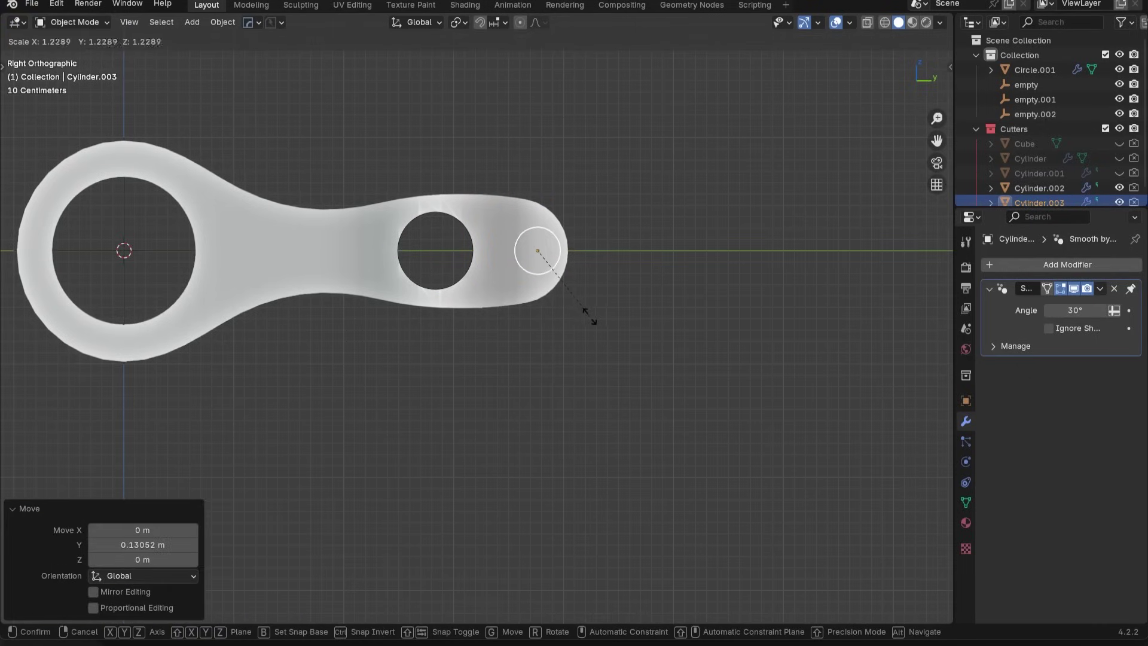
left_click(584, 316)
- Subtract the small tip cylinder from the connector with a Difference boolean
middle_click_drag(587, 317, 593, 353)
left_click(575, 302, "shift")
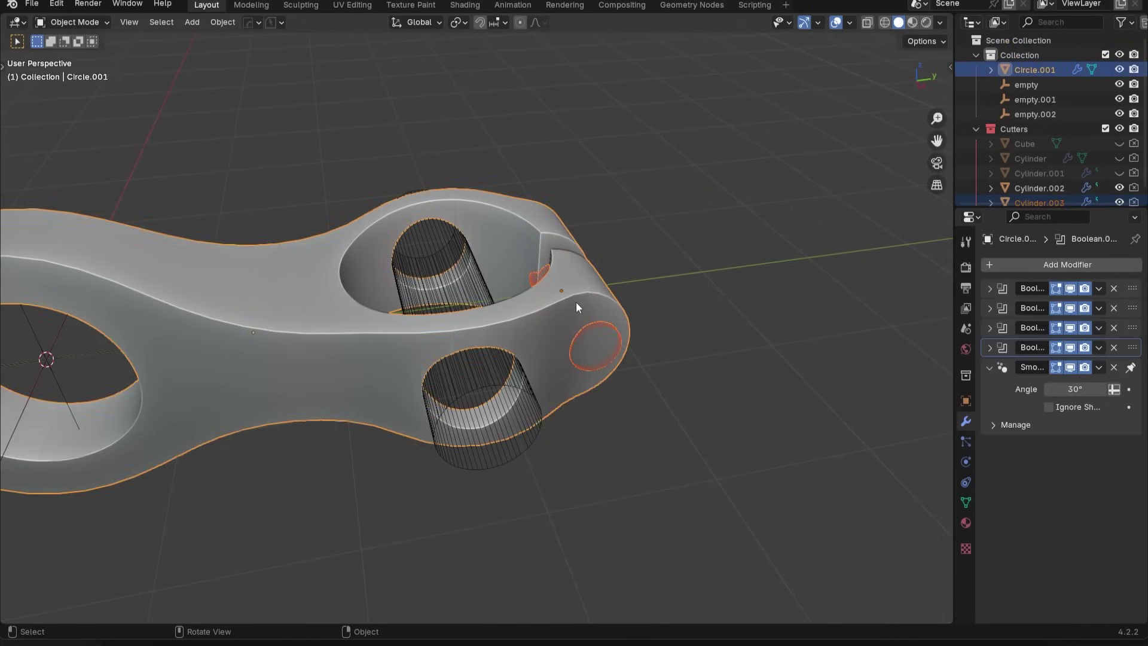
key("ctrl+KP_Subtract")
middle_click_drag(576, 303, 510, 353)
scroll(415, 344, "up", 4)
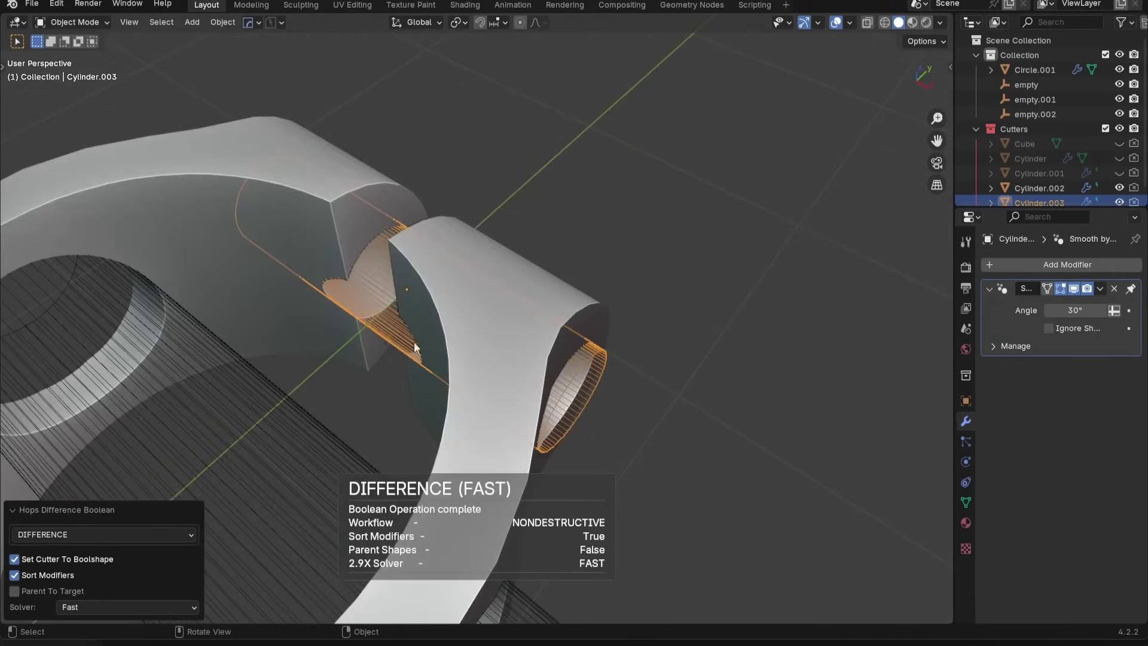
- Move the vertices at the connector's rounded tip about 0.1 m outward along Y, using proportional editing with a size of about 1.331 m
middle_click_drag(332, 261, 457, 246)
key("KP_3")
key("KP_3")
left_click(457, 244)
key("Tab")
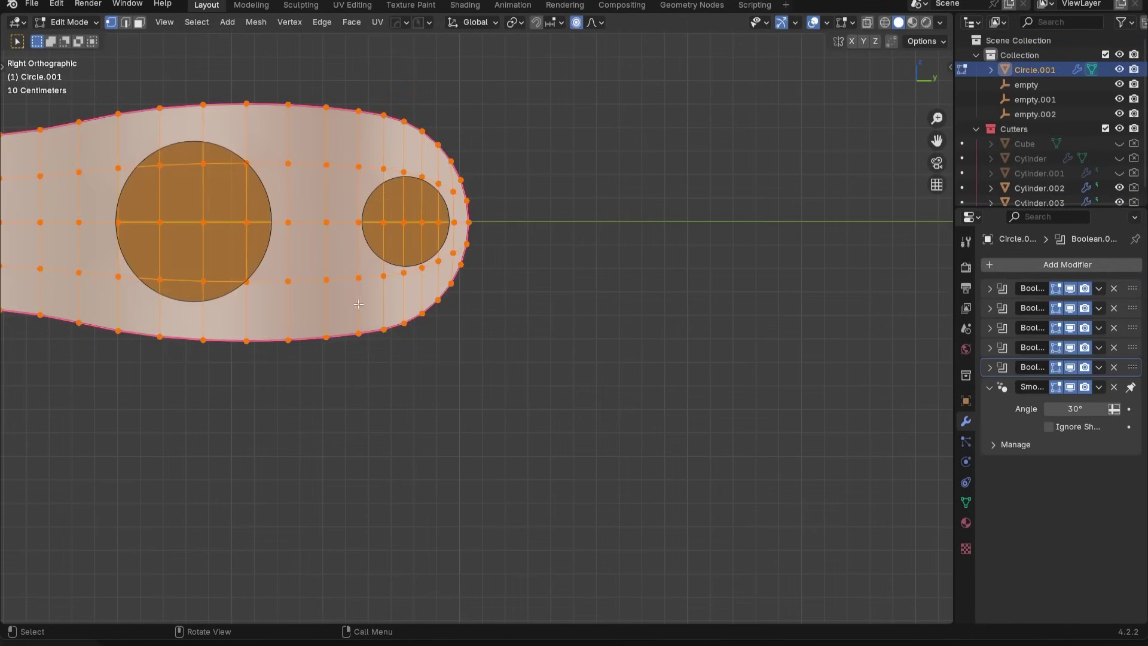
left_click(666, 307)
key("shift+z")
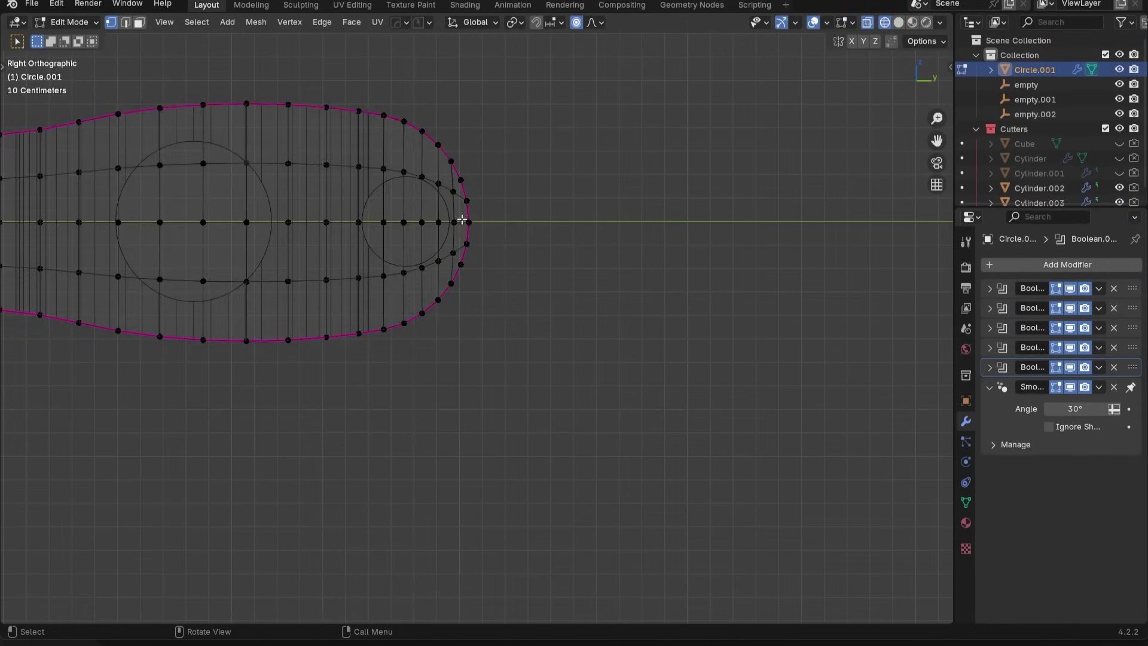
left_click_drag(409, 90, 543, 384)
key("shift+z")
key("g")
key("y")
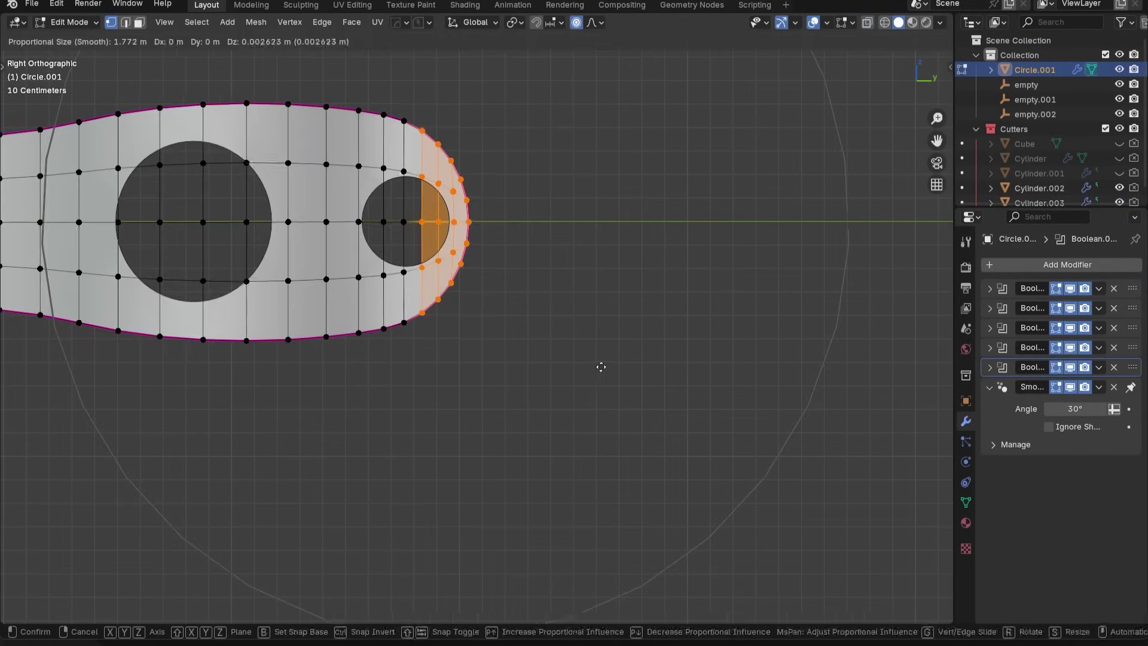
scroll(621, 368, "up", 3)
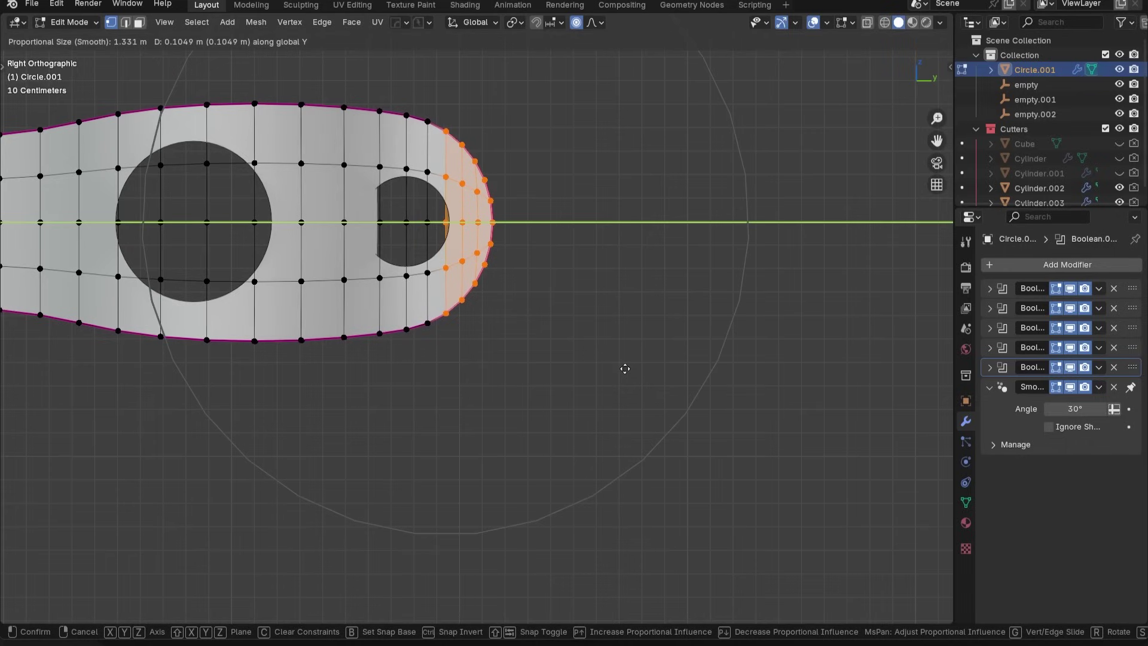
left_click(623, 369)
key("Tab")
- Shift the tip-hole cutter slightly outward along Y and stretch it about 1.627 times along X through both tabs
middle_click_drag(562, 108, 478, 333)
scroll(539, 338, "down", 3)
left_click(511, 333)
scroll(511, 334, "up", 3)
key("g")
key("y")
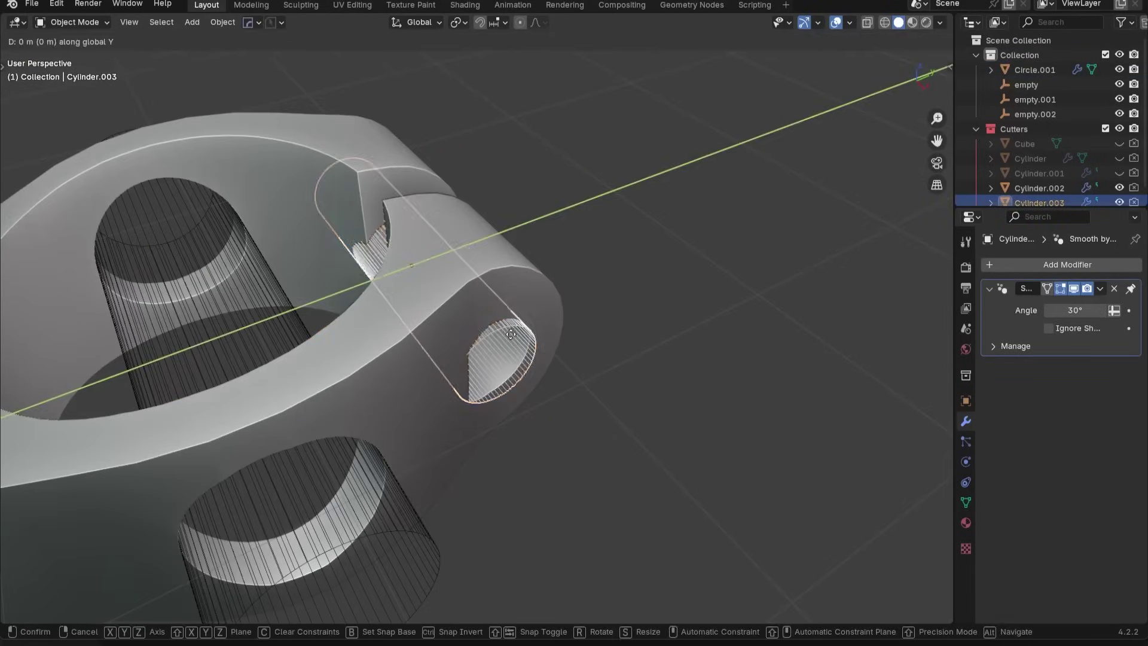
left_click(525, 329)
key("s")
key("x")
left_click(587, 372)
key("g")
key("x")
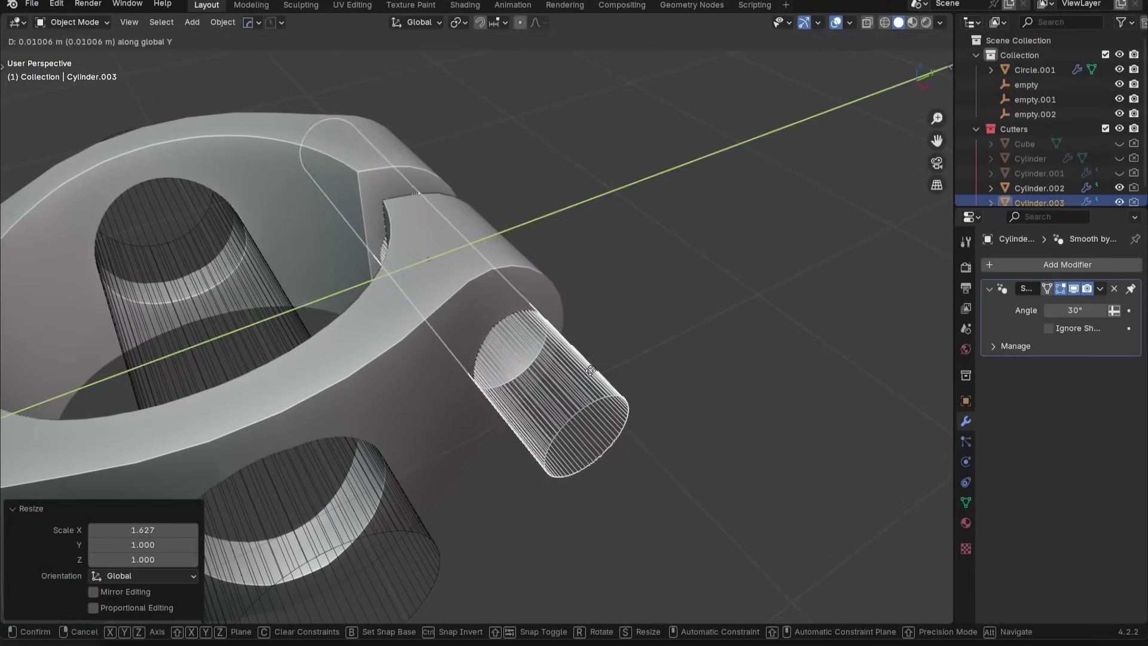
left_click(590, 370)
- Hide the cutters and save the scene as the incremental PowerSave version cn3
key("1")
scroll(464, 418, "down", 8)
middle_click_drag(490, 384, 556, 353)
scroll(562, 357, "up", 5)
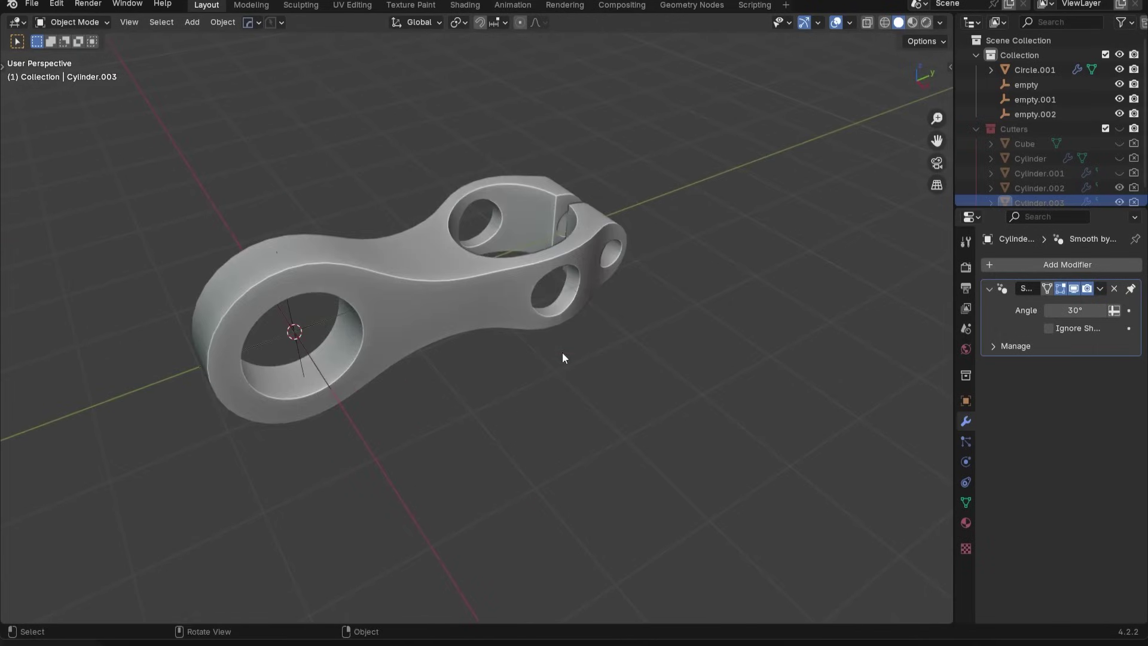
left_click(271, 22)
left_click(288, 75)
middle_click_drag(621, 275, 601, 317)
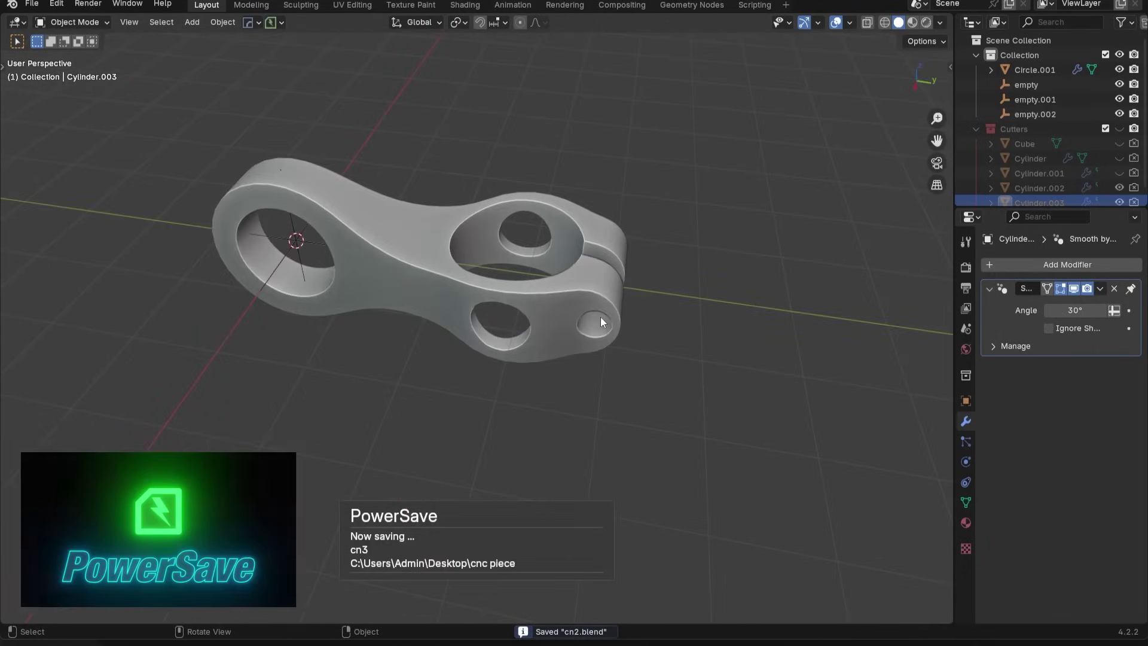
- Reveal the large cylinder cutter in the connector's disc with the HOps Ever Scroll tool
middle_click_drag(417, 326, 533, 289)
scroll(532, 290, "up", 4)
left_click(475, 210)
middle_click_drag(476, 210, 573, 337, "shift")
key("q")
left_click(573, 338)
scroll(573, 337, "up", 4)
left_click(573, 338)
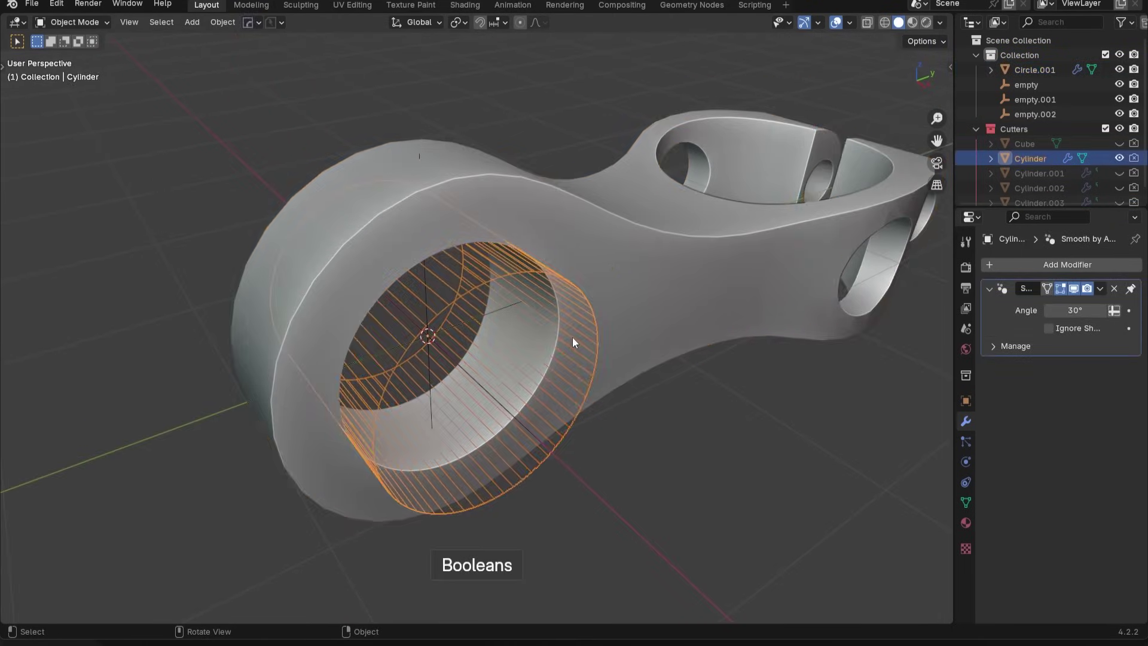
- Add one centred loop cut around the large cutter cylinder and bevel it into a wide band
key("Tab")
key("ctrl+r")
left_click(573, 342)
right_click(572, 342)
scroll(659, 449, "up", 8)
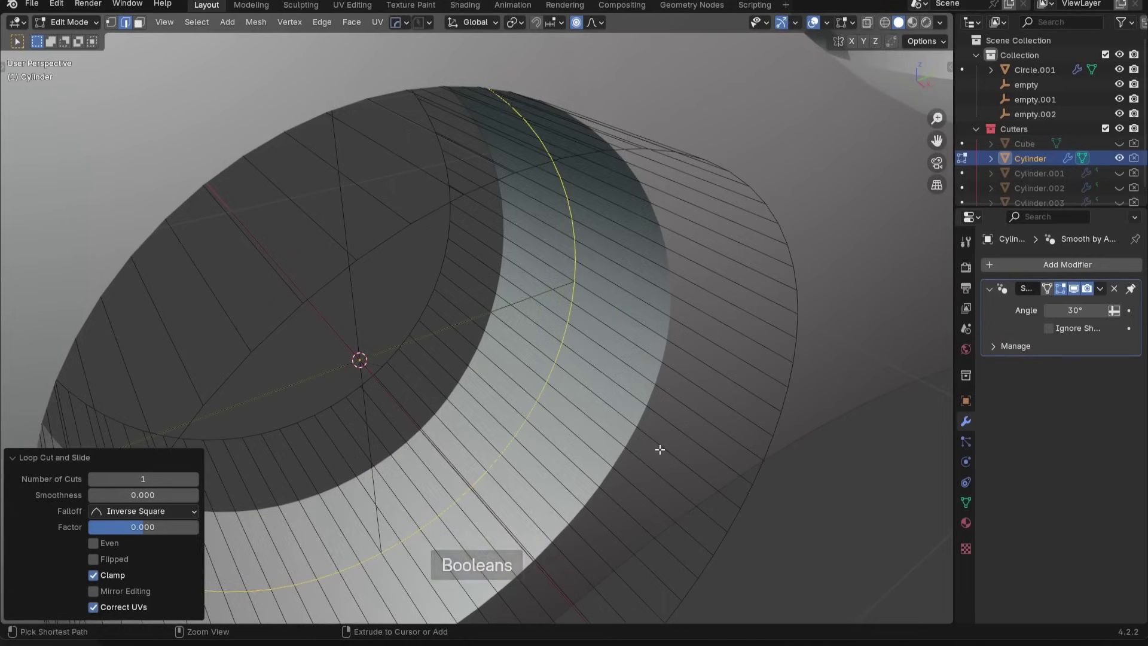
key("ctrl+b")
left_click(773, 472)
middle_click_drag(774, 472, 700, 374)
- Extrude the cutter's wide band in place and shrink it along its normals by about 0.07 m with proportional editing off
key("e")
right_click(702, 376)
key("alt+s")
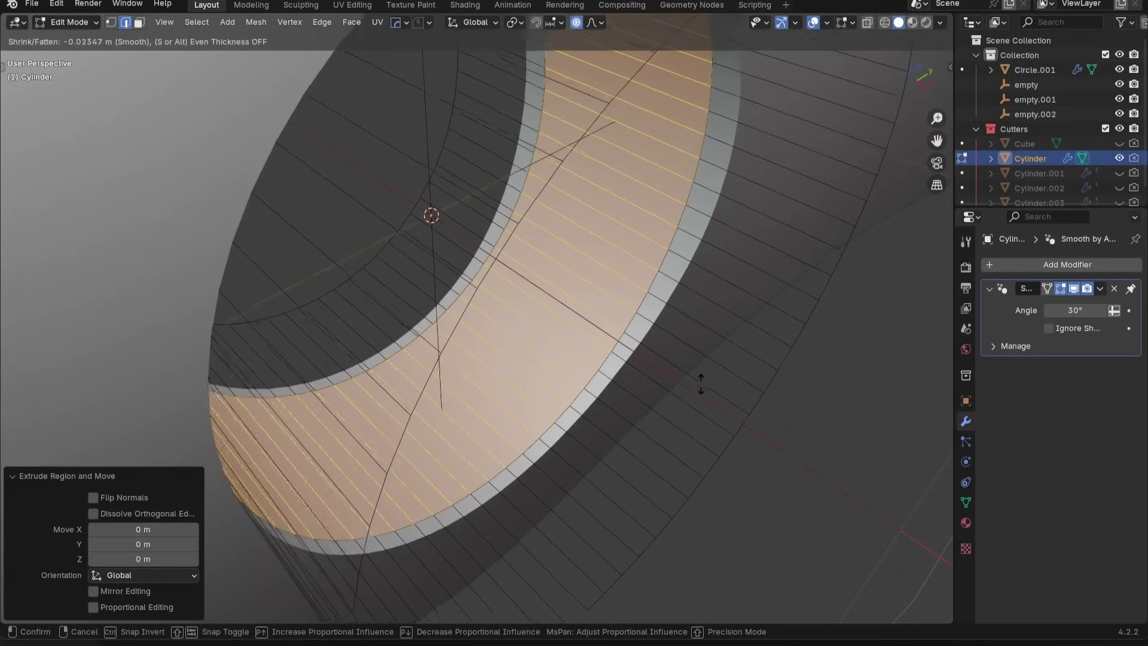
right_click(701, 388)
key("o")
middle_click_drag(739, 346, 705, 367)
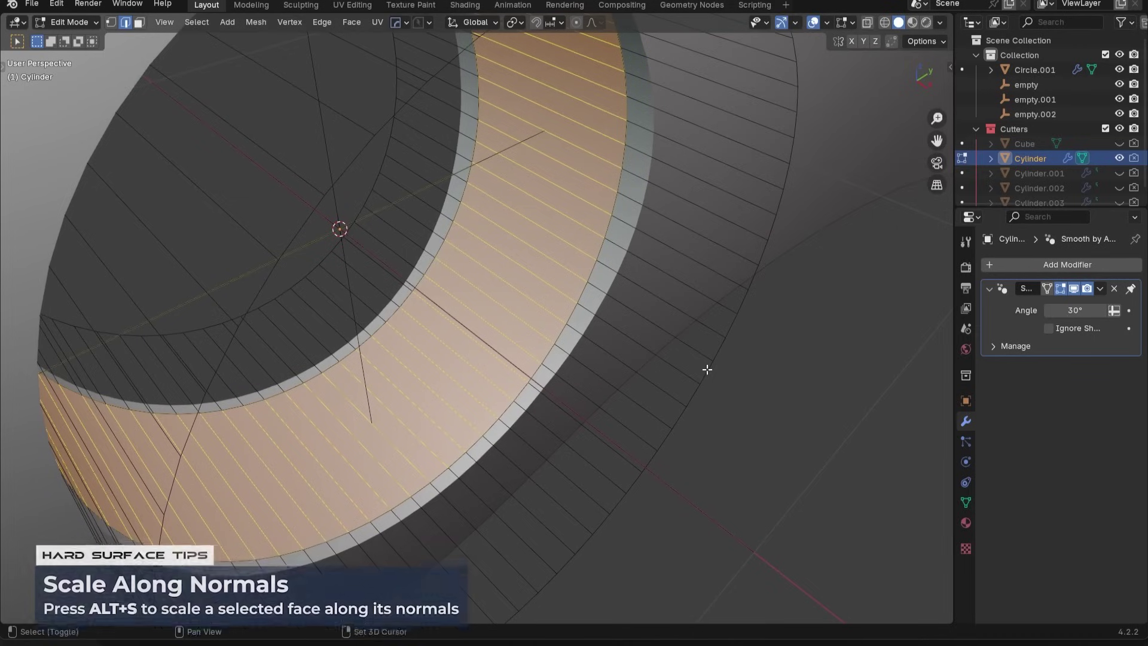
key("alt+s")
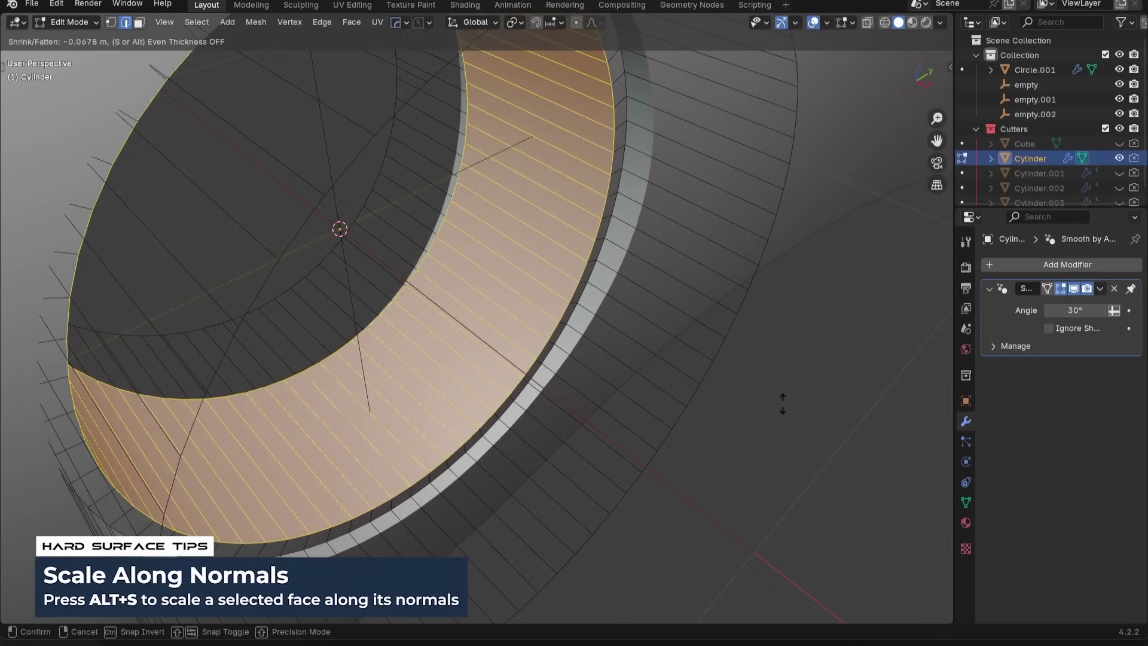
left_click(783, 398)
- Narrow the inset band of the cutter along X to slope its side walls
key("s")
key("x")
left_click(583, 377)
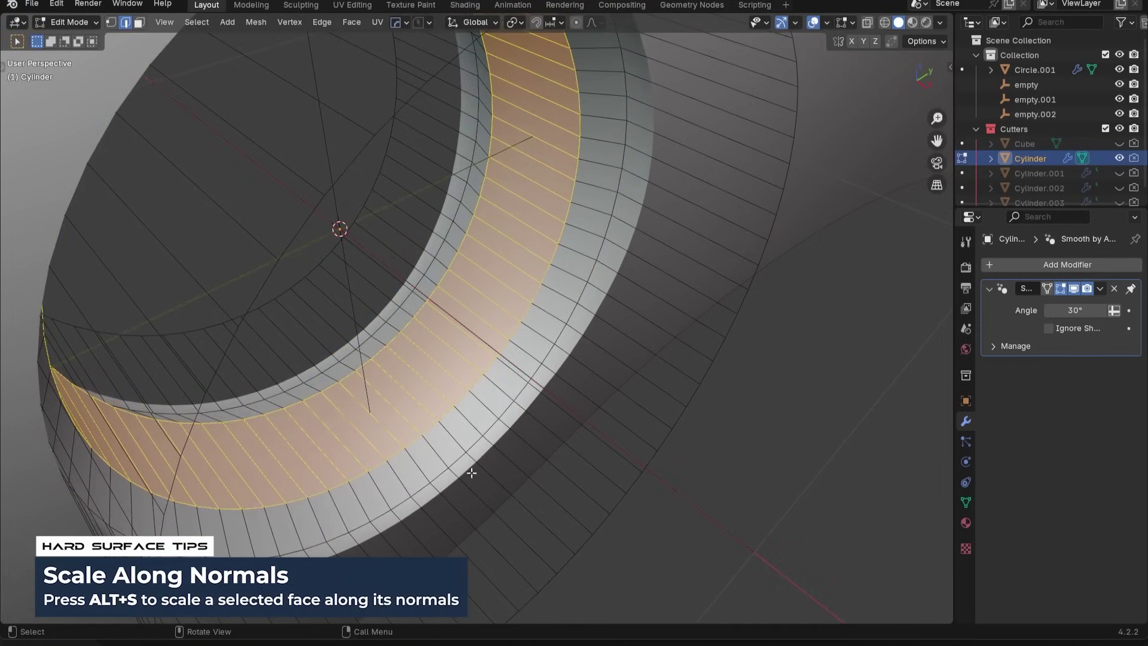
- Bevel the edge loops bordering the cutter's sloped walls with several segments for rounded transitions
left_click(470, 470, "alt")
left_click(426, 427, "alt+shift")
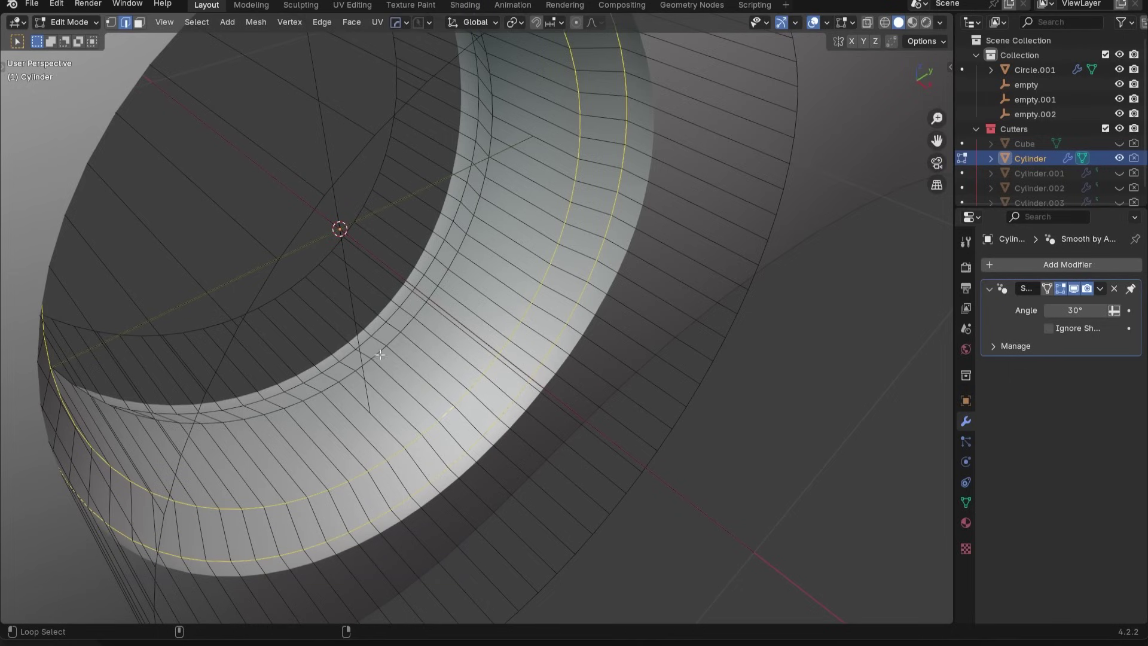
key("ctrl+b")
scroll(754, 461, "up", 3)
left_click(757, 463)
- Return to Object Mode and hide the Cutters collection
key("Tab")
left_click(703, 230)
key("1")
scroll(760, 319, "down", 6)
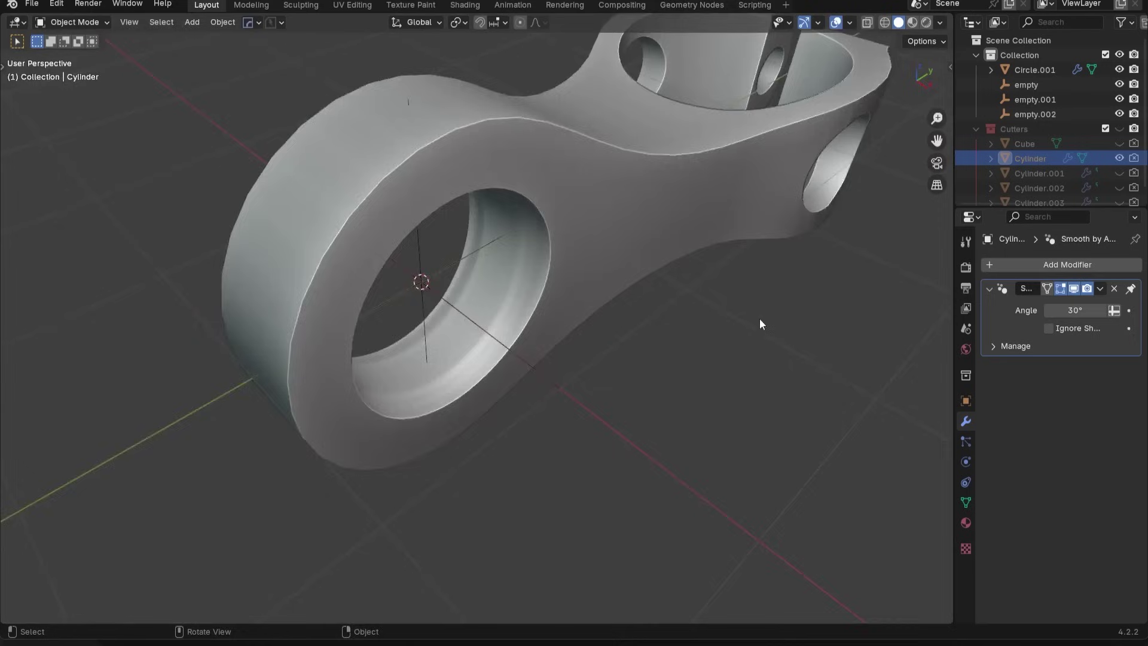
scroll(759, 319, "down", 3)
middle_click_drag(760, 318, 724, 380)
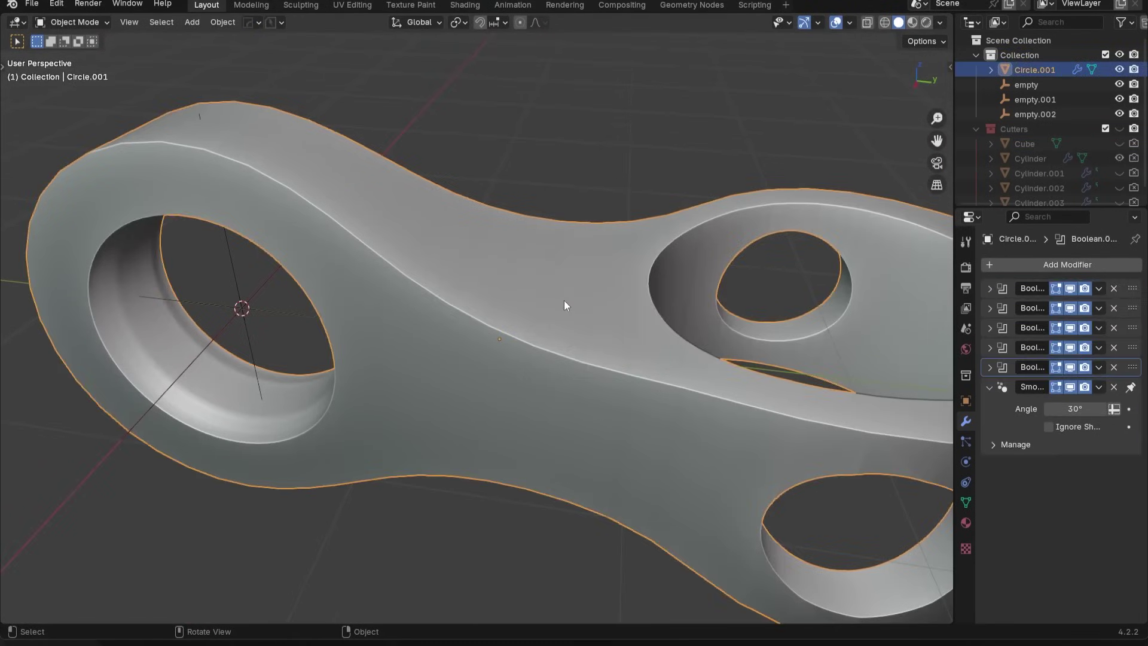
- Bevel the connector's long outer side edge loops and symmetrize the mesh across X in Edit Mode
key("Tab")
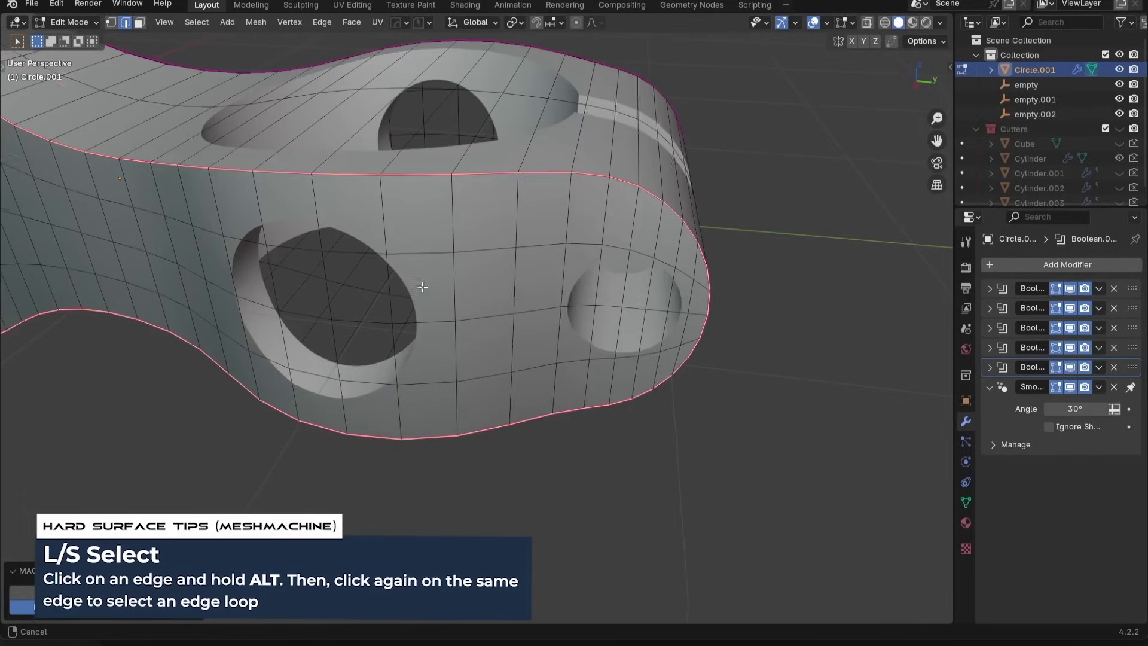
key("ctrl+b")
left_click(703, 354)
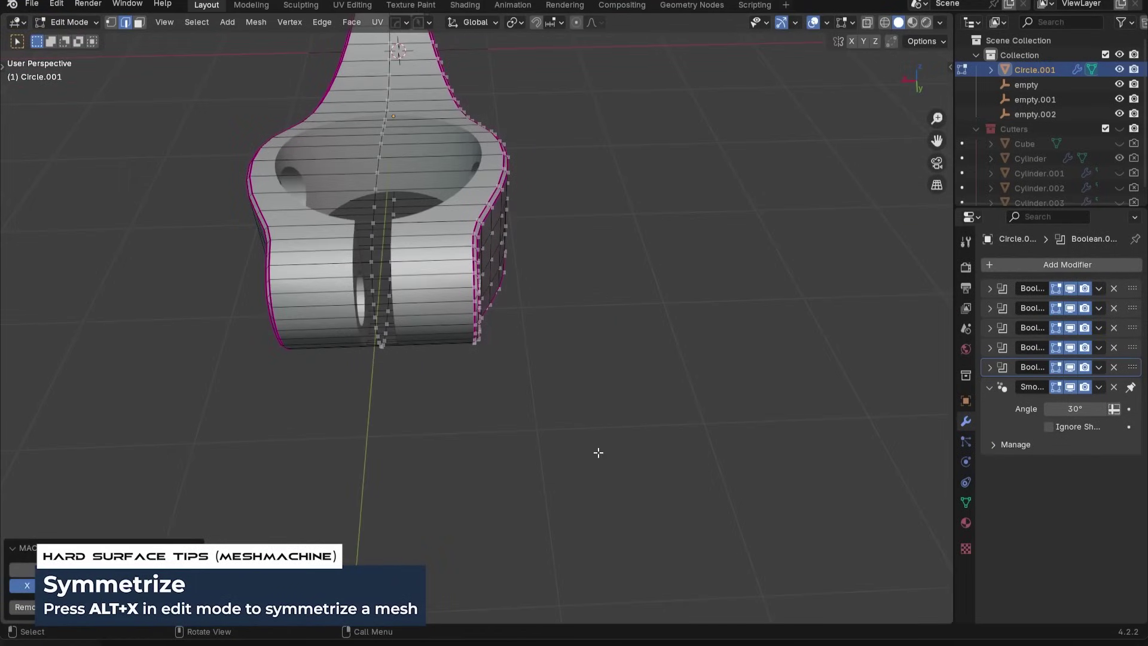
key("Tab")
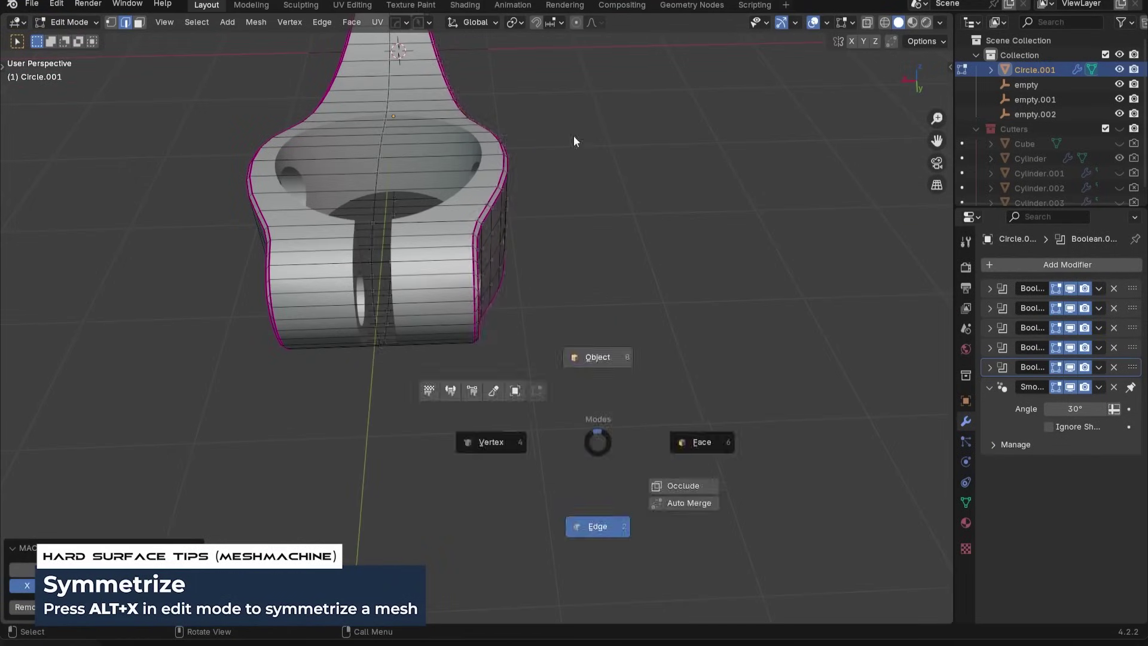
left_click(572, 141)
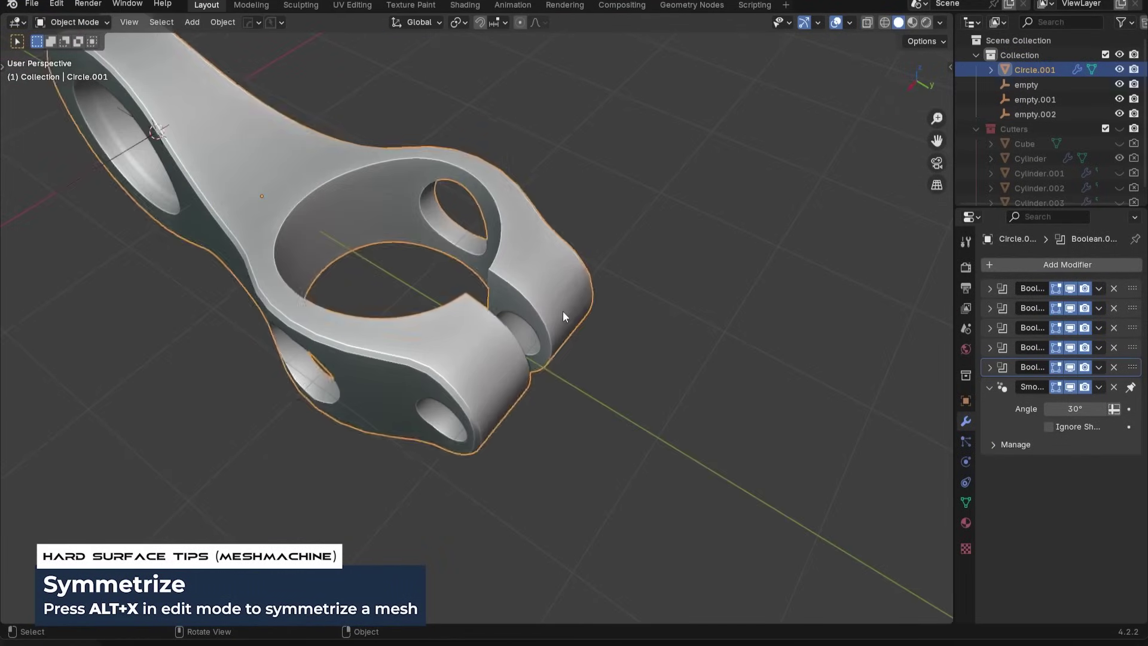
- Try to add a HardOps bevel to the connector with 3 segments, 0.01 width and hardened normals
middle_click_drag(562, 311, 504, 309)
scroll(596, 269, "down", 3)
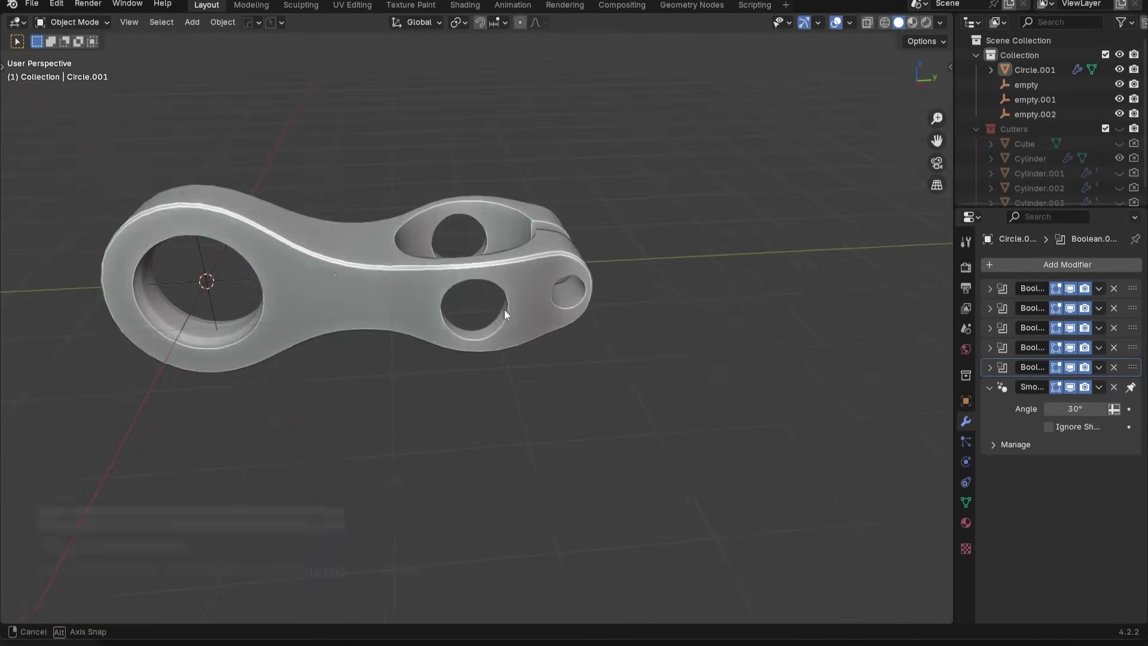
scroll(504, 310, "up", 3)
left_click(500, 191)
middle_click_drag(500, 190, 704, 278)
key("q")
left_click(687, 261)
key("n")
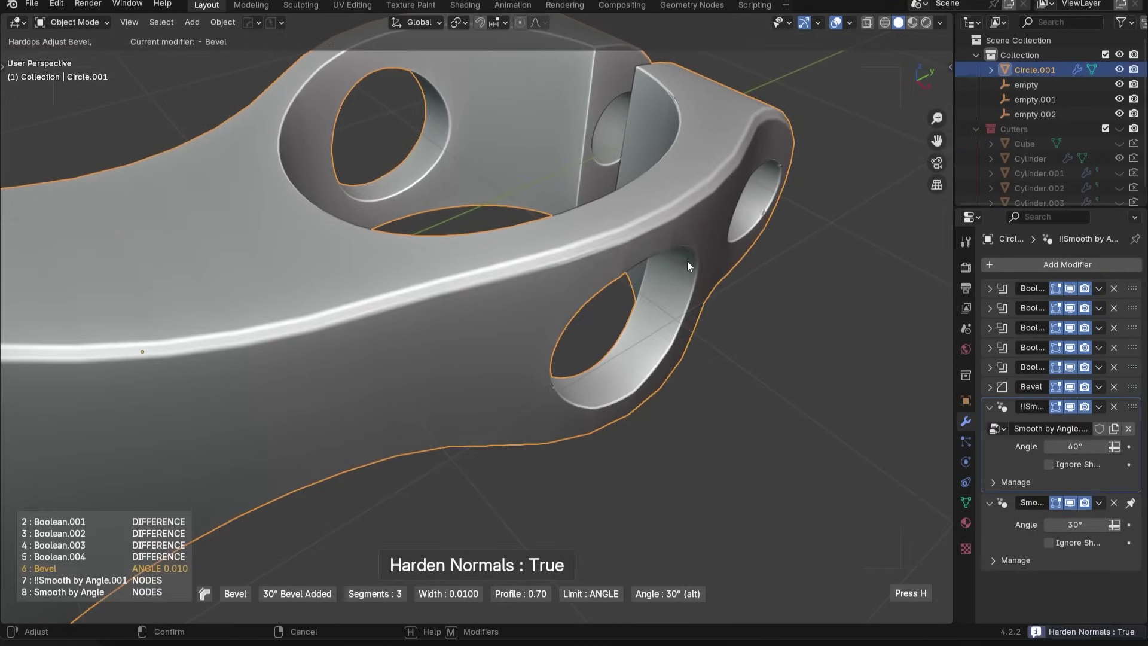
right_click(705, 261)
scroll(669, 275, "down", 4)
left_click(669, 275)
- Save the scene in cn3.blend
scroll(668, 275, "down", 3)
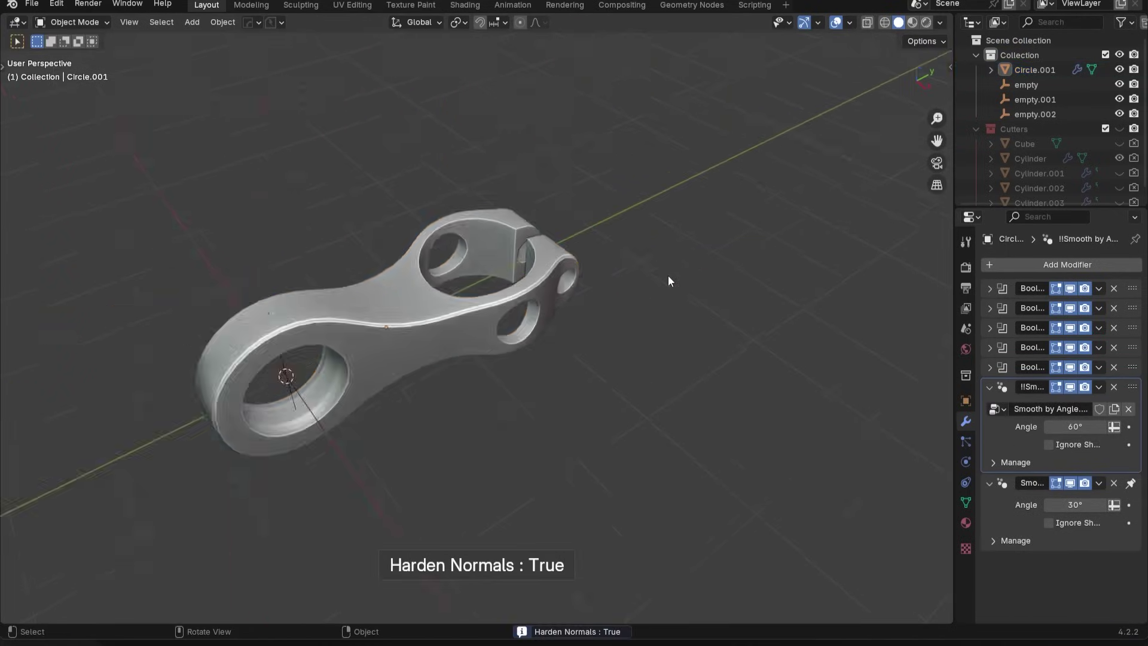
mouse_move(668, 275)
middle_mouse_down()
mouse_move(559, 265)
mouse_move(687, 279)
middle_mouse_up()
key("ctrl+s")
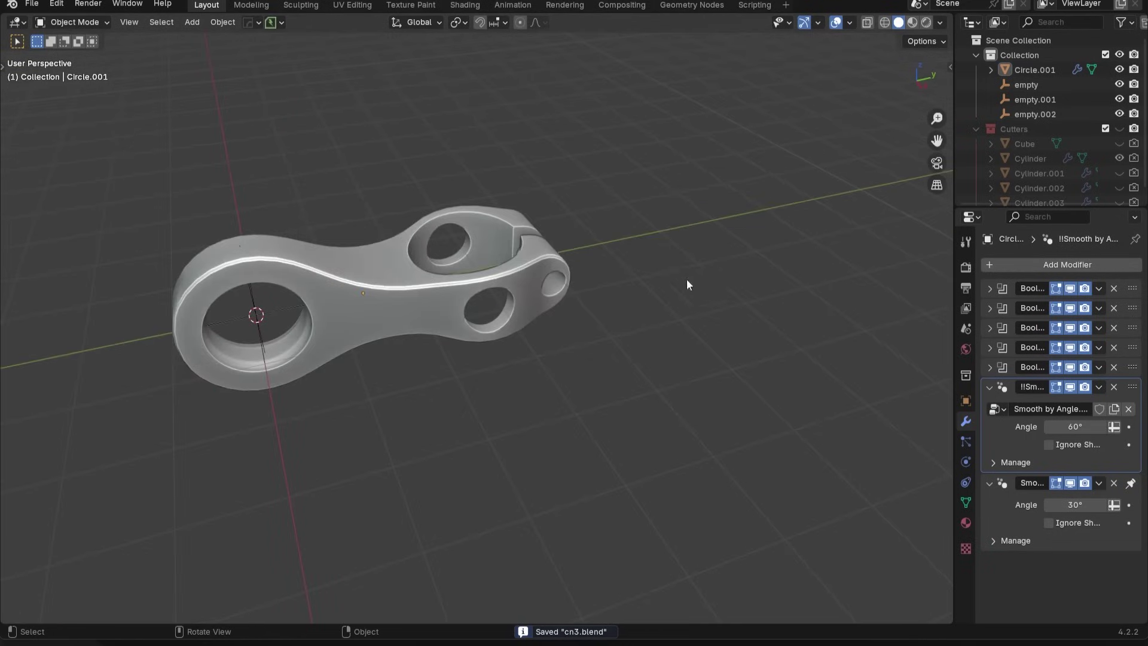
- Switch the viewport to rendered shading and enable the MaterialWorks HDRI lighting
left_click(927, 23)
key("n")
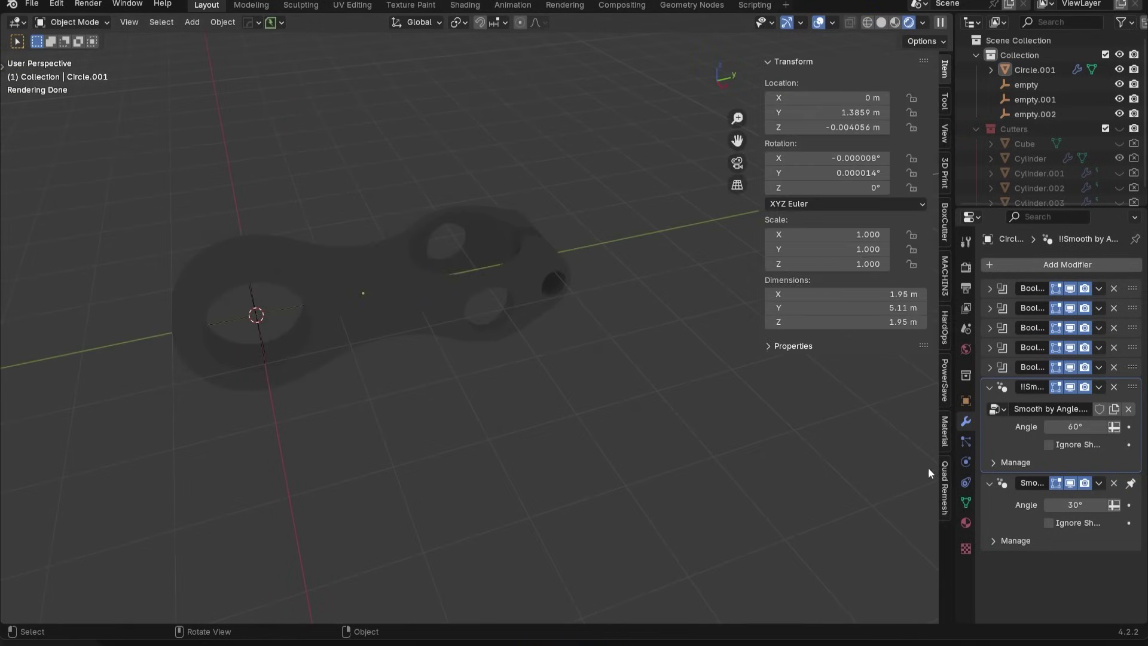
left_click(943, 428)
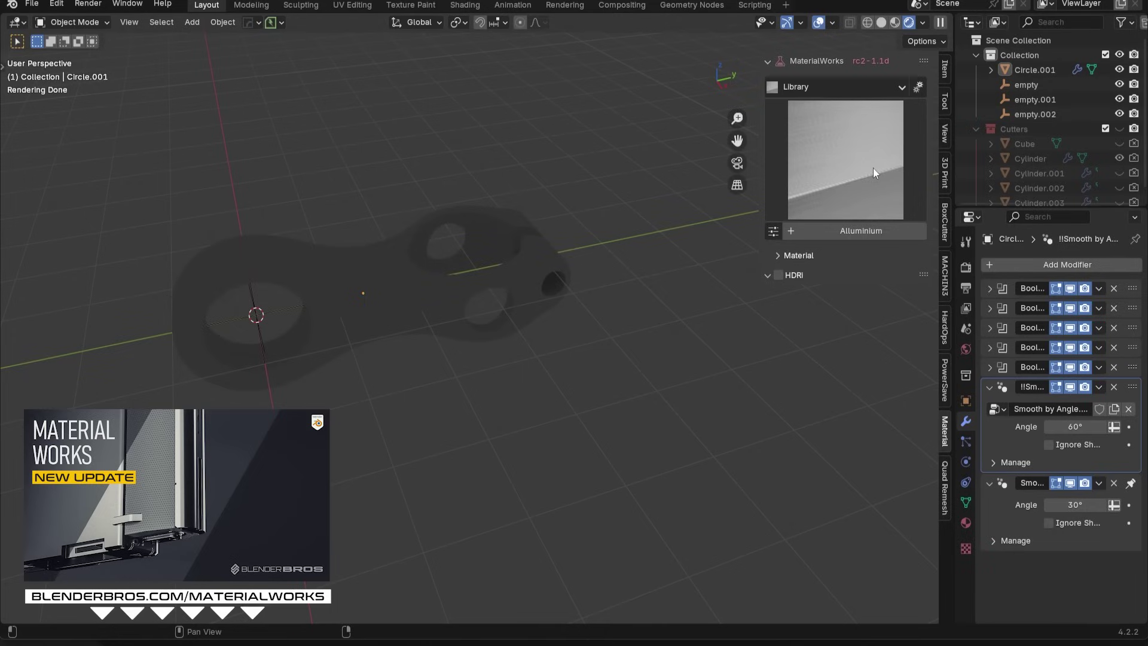
left_click(779, 275)
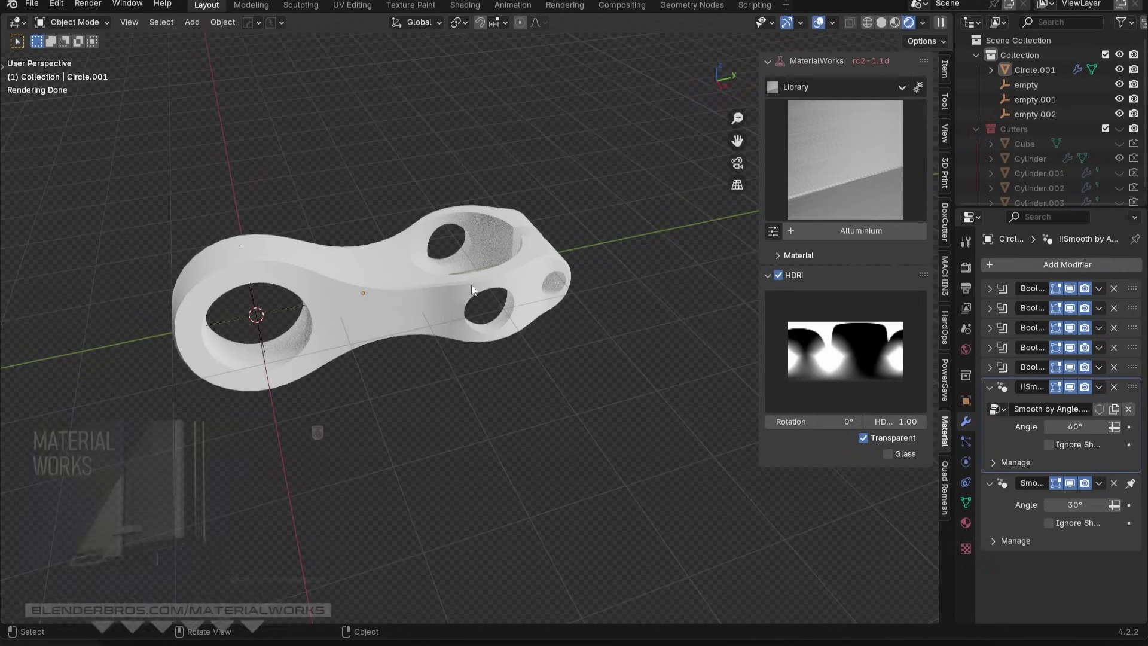
- Assign the Alluminium material from the MaterialWorks library to the connector and apply its scale
left_click(820, 169)
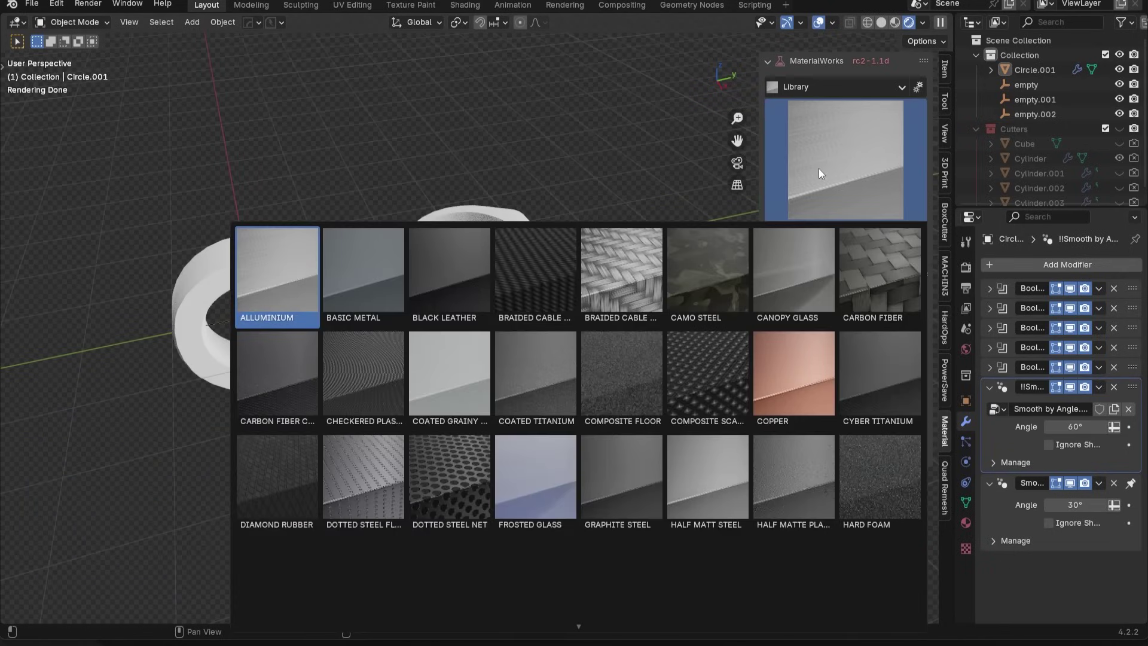
left_click(819, 169)
left_click(324, 317)
middle_click_drag(324, 317, 444, 325)
scroll(417, 329, "up", 3)
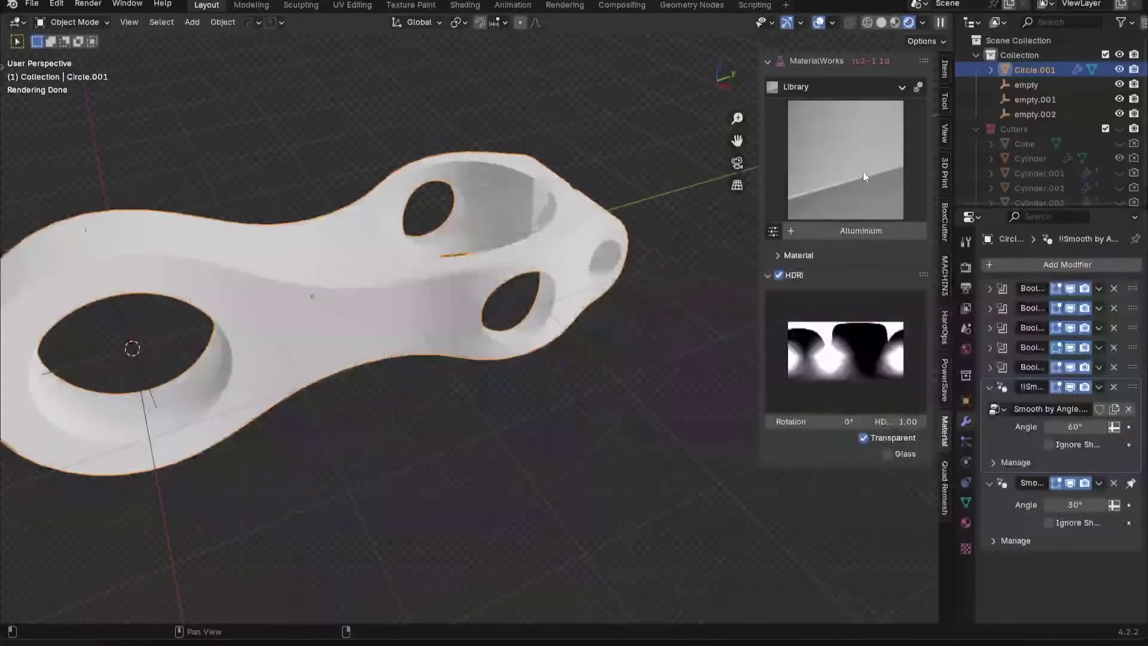
left_click(863, 171)
left_click(293, 280)
key("ctrl+a")
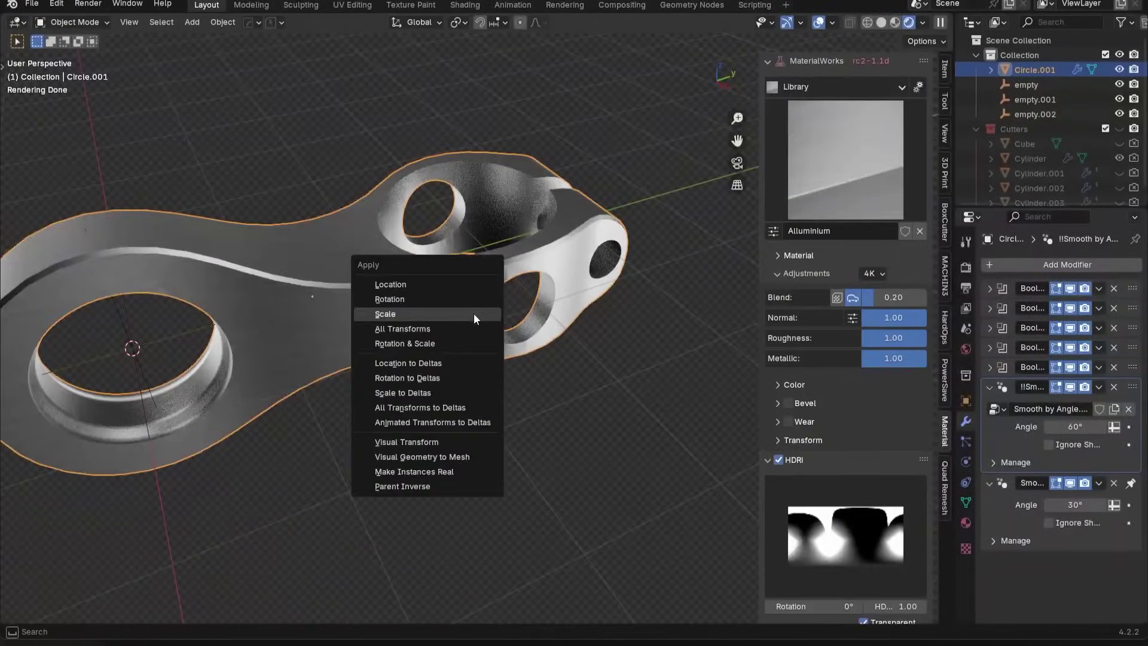
left_click(474, 313)
- Add a mesh plane as a floor and lower it about 1.13 m along Z
scroll(508, 237, "down", 4)
key("shift+a")
mouse_move(549, 275)
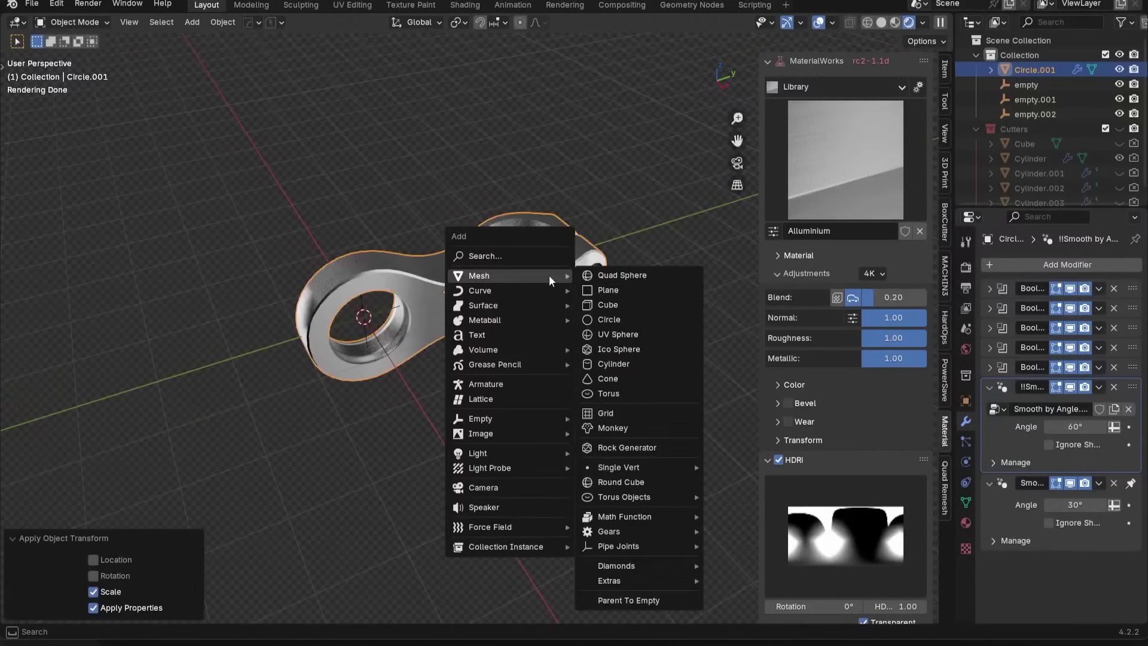
left_click(605, 289)
key("g")
key("z")
left_click(508, 390)
- Scale the plane up in two passes, the second by about 4.1 times, into a large floor
key("s")
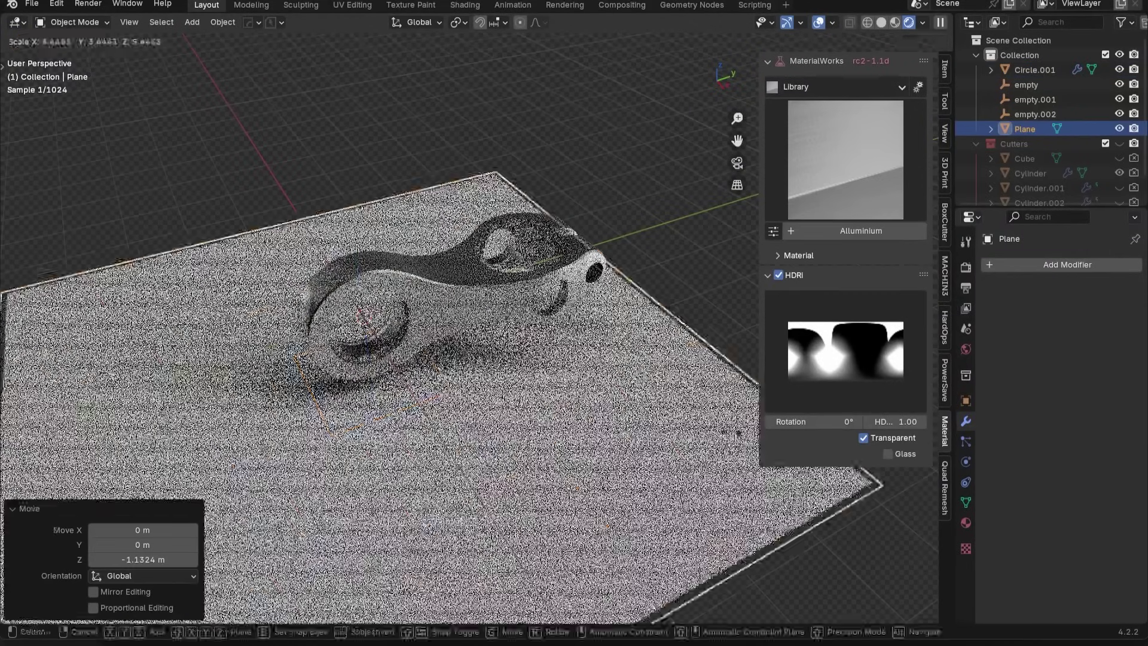
left_click(735, 435)
key("s")
left_click(529, 405)
- Shift the floor plane about 1 m along Y and lower it about 0.59 m along Z beneath the connector
key("g")
key("x")
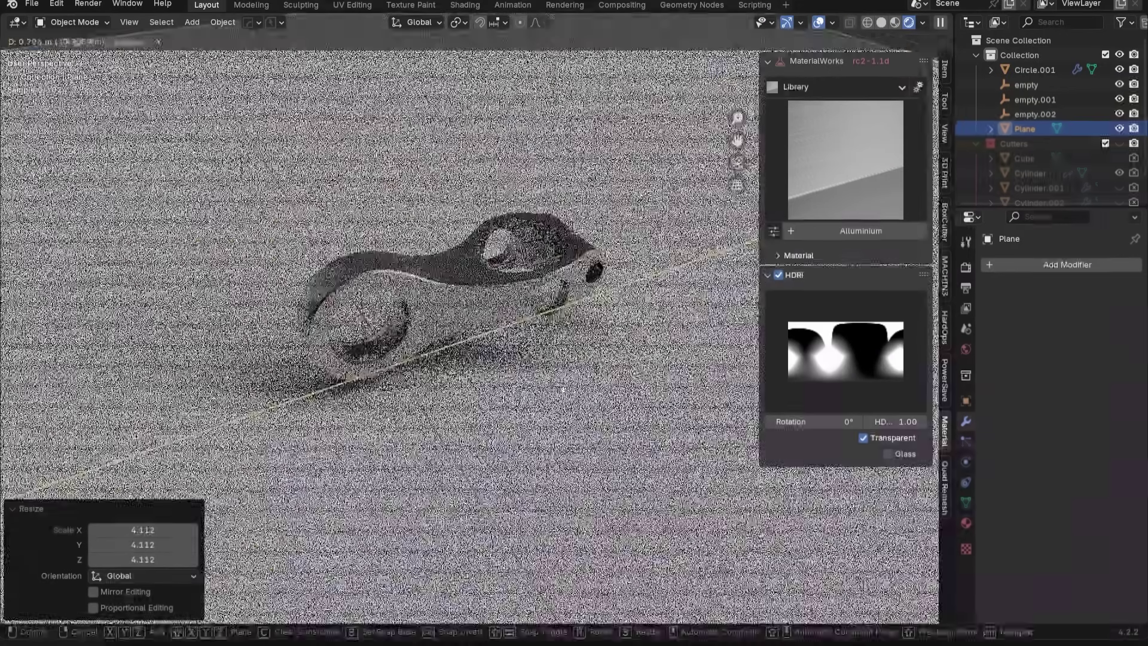
left_click(568, 373)
key("g")
key("z")
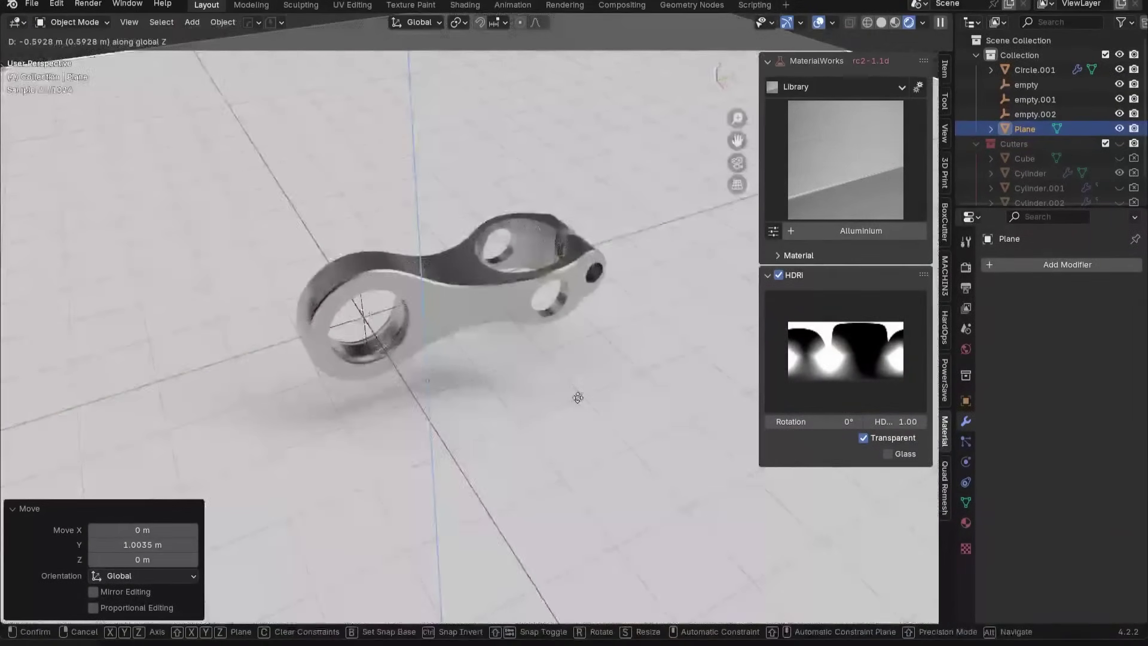
left_click(577, 403)
scroll(573, 379, "up", 4)
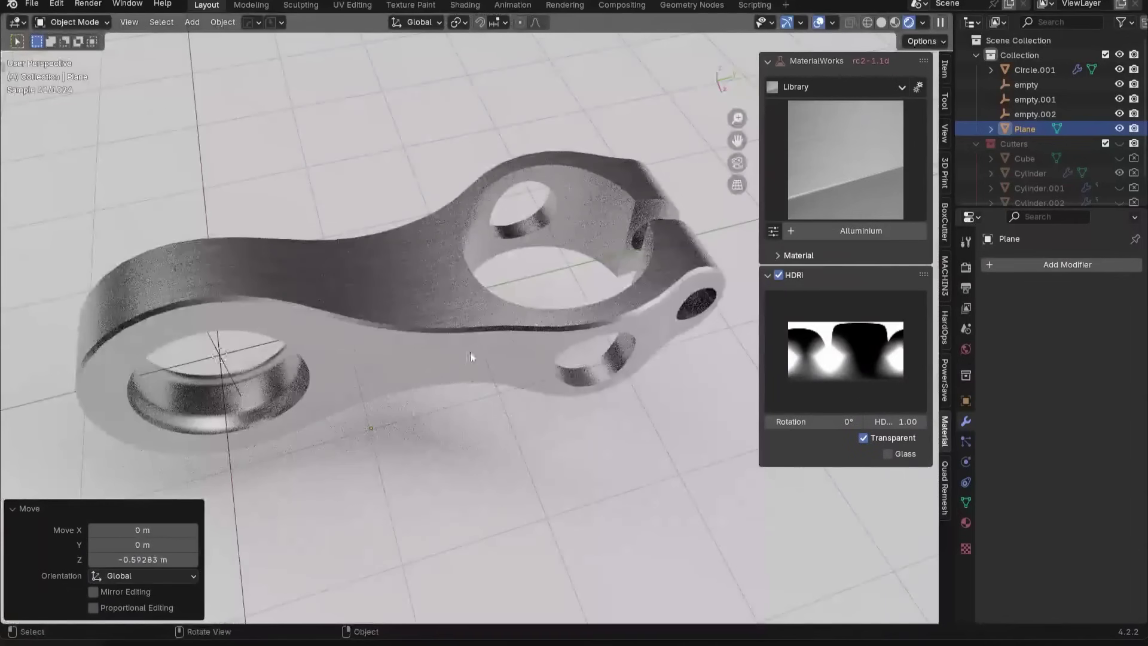
middle_click_drag(470, 357, 474, 353)
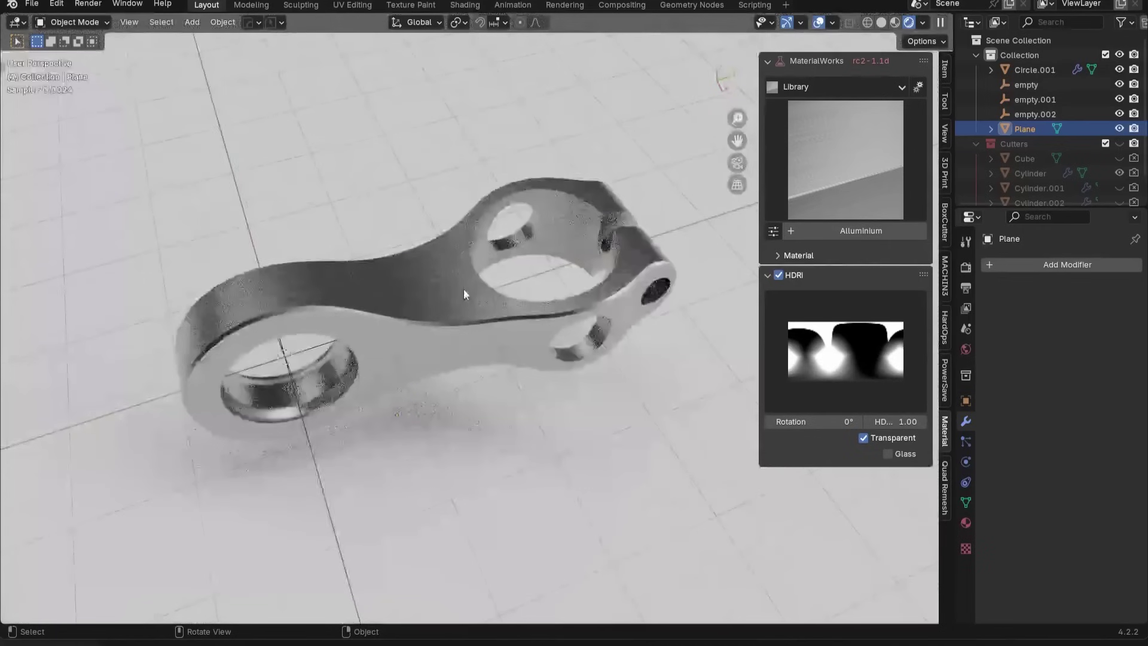
- Try to give the floor plane a new material with a different base colour
left_click(965, 518)
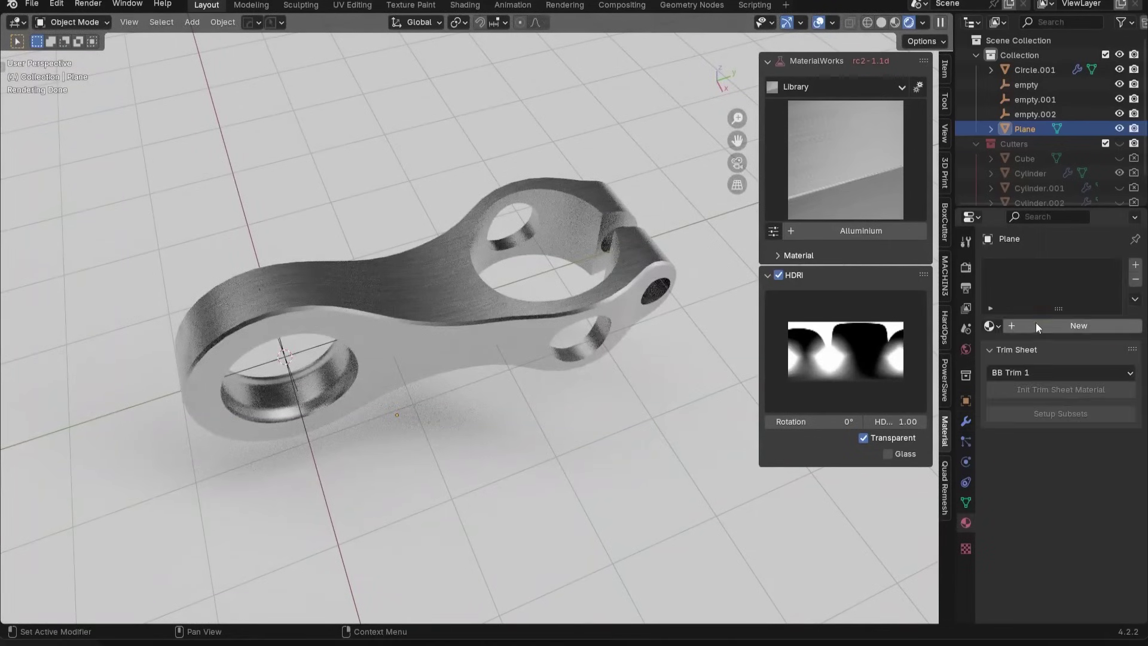
left_click(1036, 325)
left_click(1081, 413)
left_click_drag(1108, 279, 1113, 196)
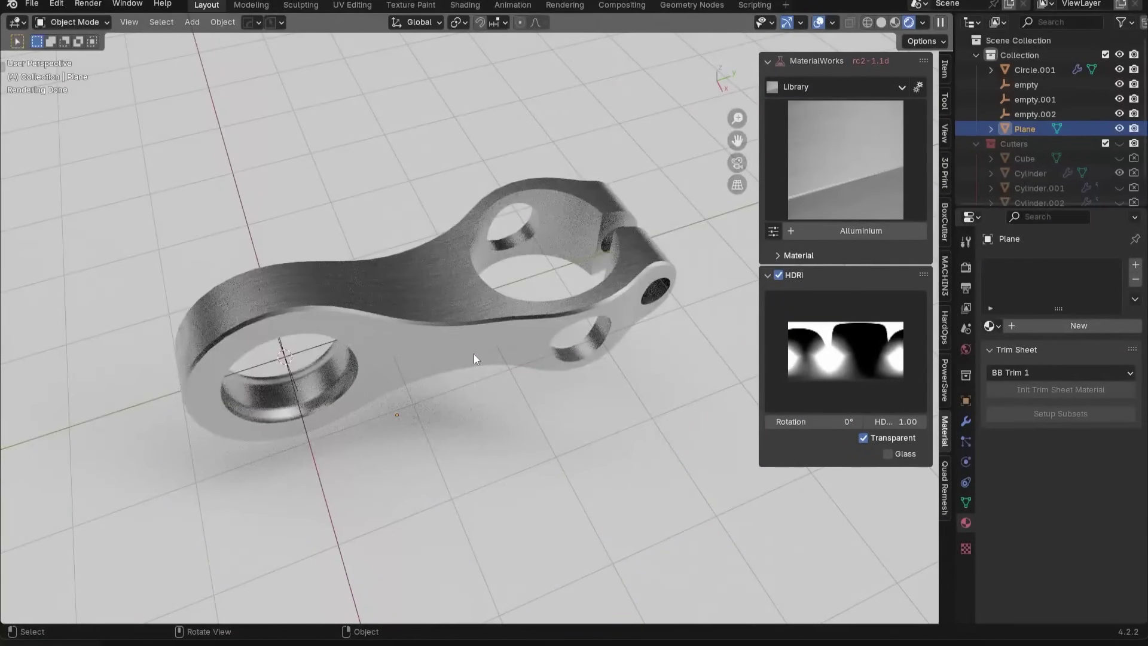
- Enable the Bevel option in the adjustments of the connector's Alluminium material
scroll(444, 322, "up", 4)
left_click(444, 322)
scroll(444, 321, "up", 2)
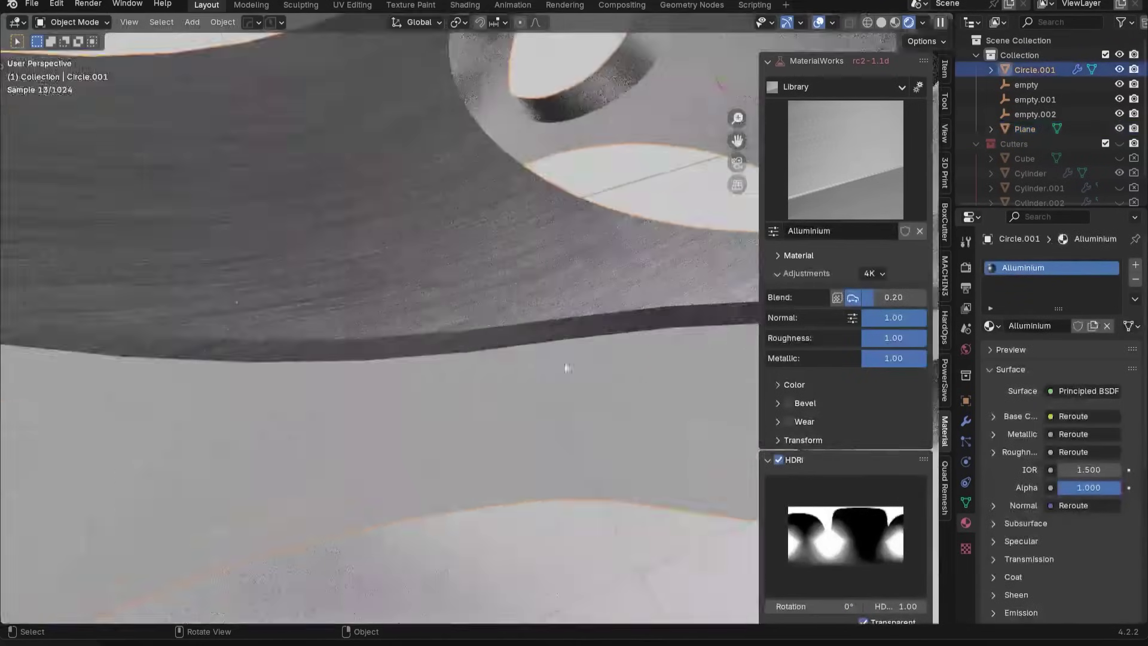
left_click(790, 402)
left_click(789, 403)
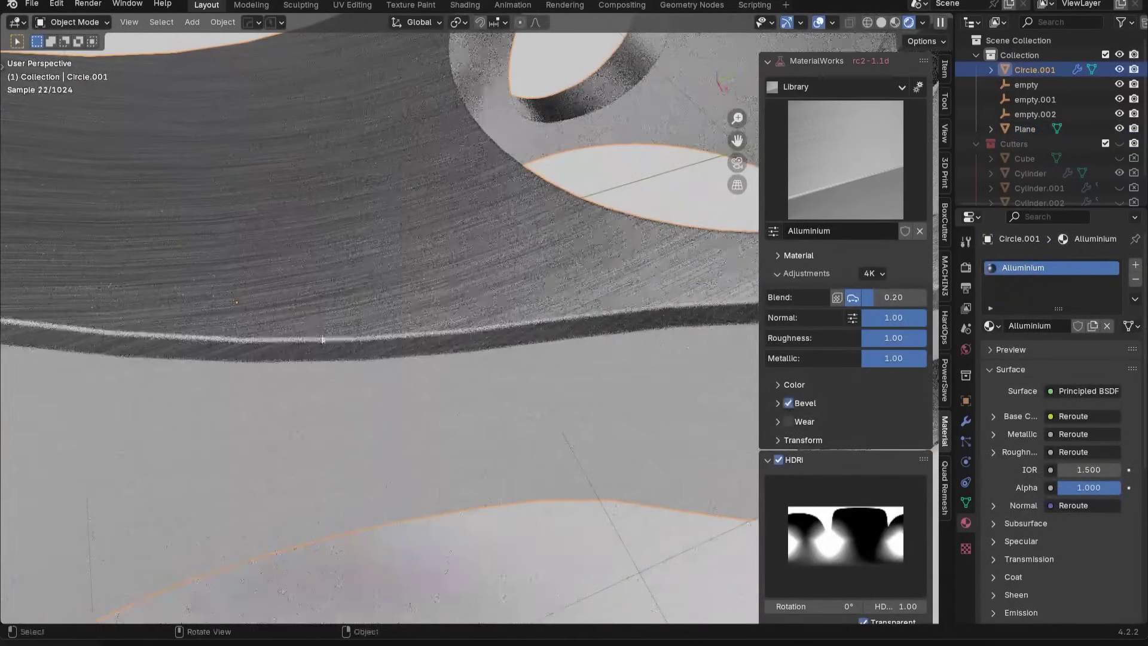
scroll(382, 314, "down", 5)
scroll(382, 314, "up", 5)
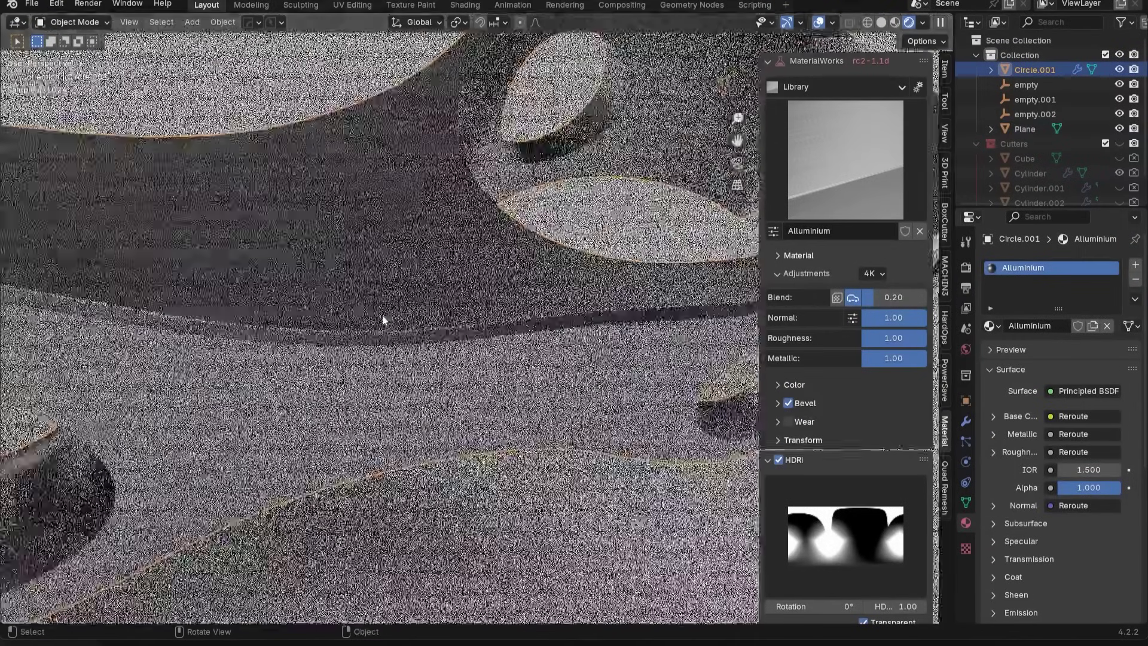
- Rotate the Alluminium material's texture on the connector to 90°
scroll(515, 250, "down", 2)
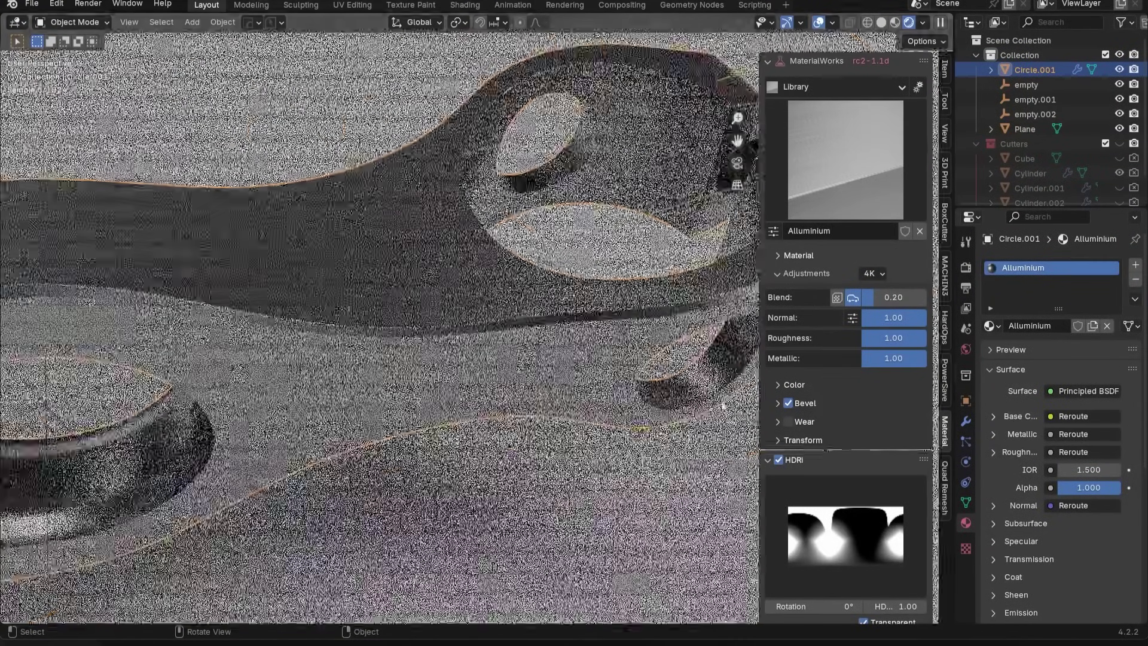
left_click(803, 440)
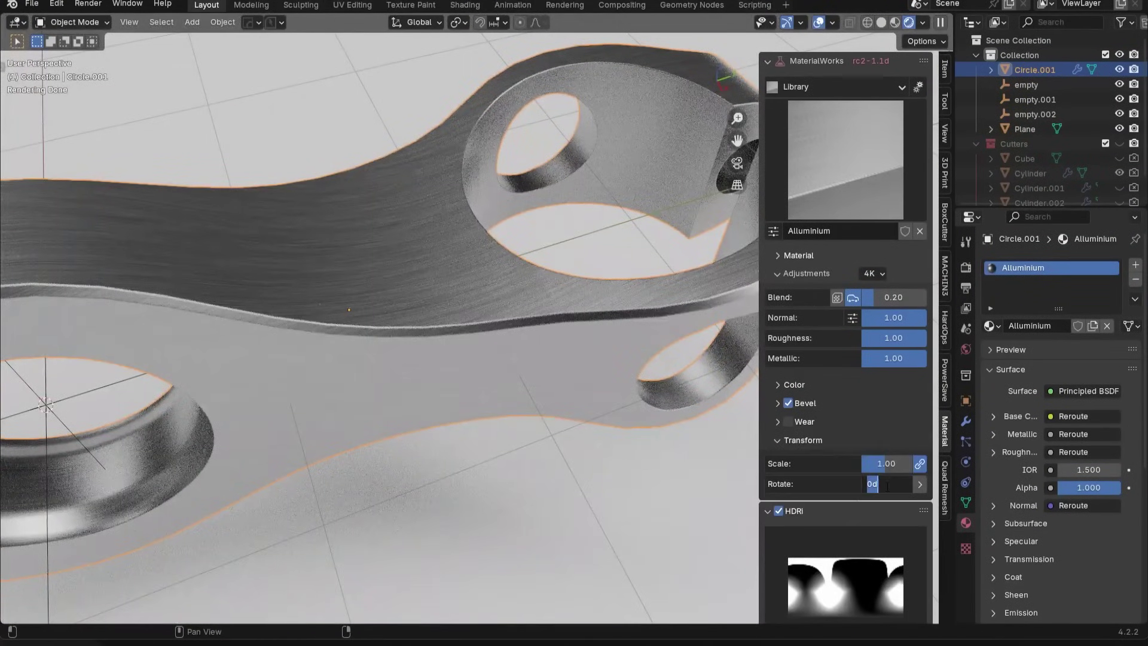
key("Return")
scroll(419, 299, "down", 5)
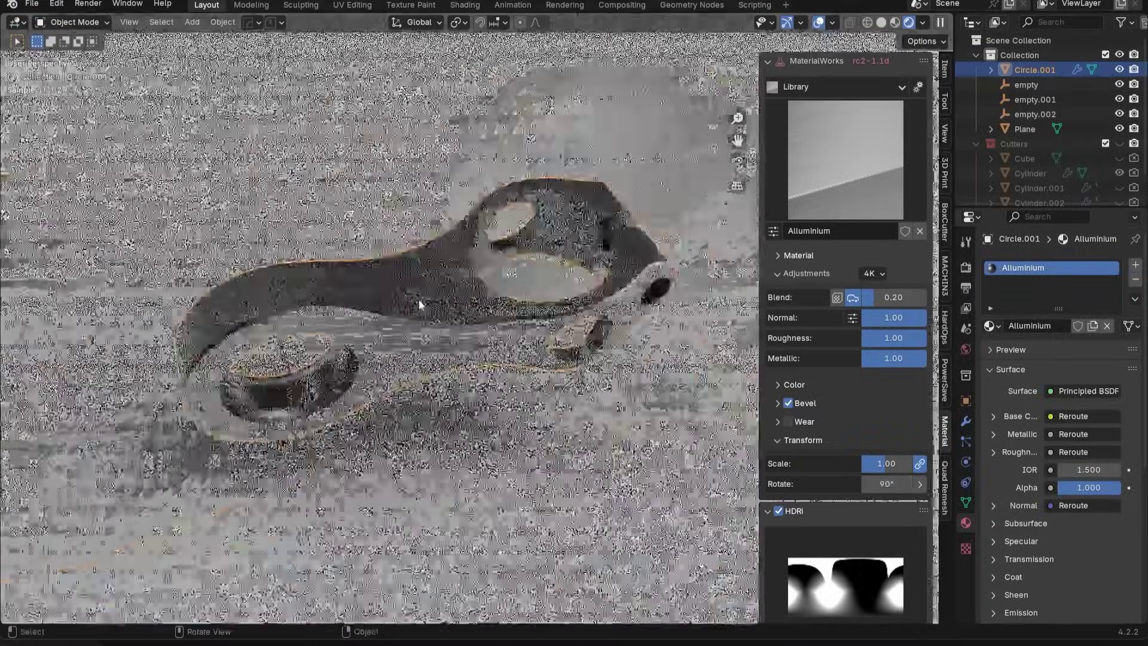
- Reset the rotation of the connector's Alluminium texture to 0°
middle_click_drag(419, 299, 423, 235)
scroll(422, 238, "up", 4)
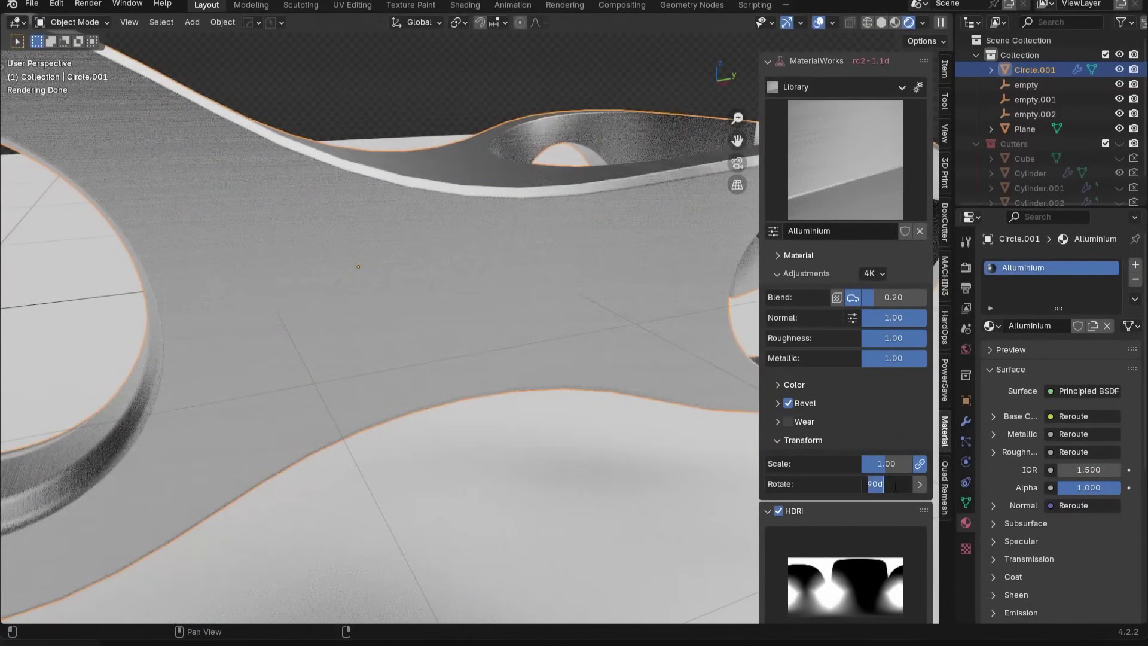
key("Return")
middle_click_drag(489, 289, 487, 341)
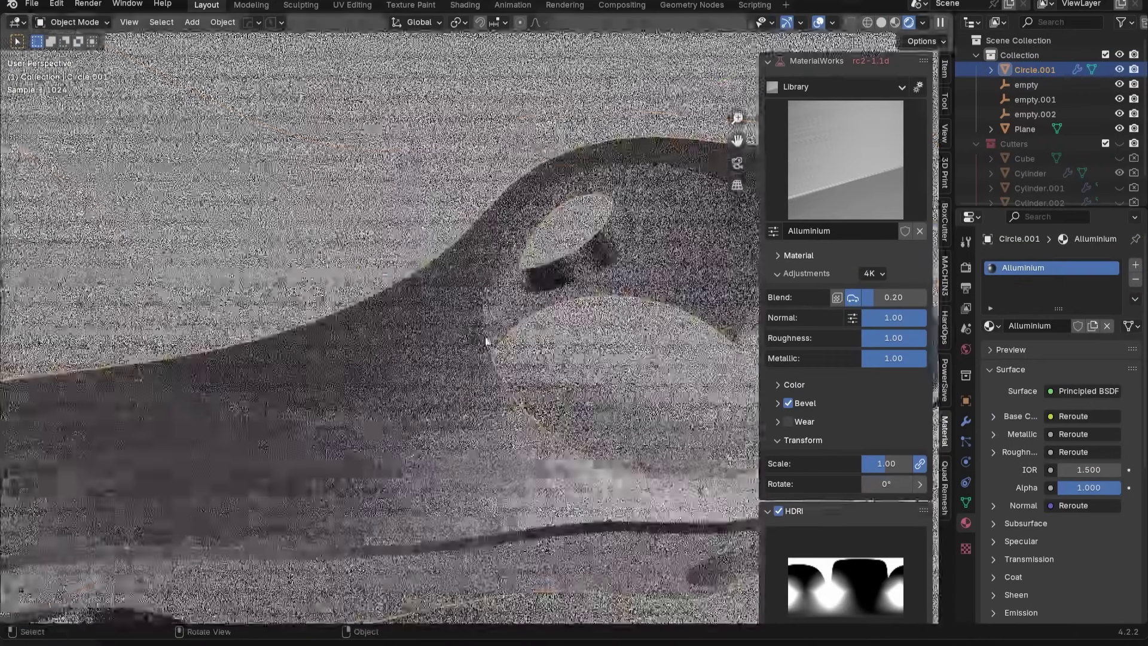
key("ctrl+z")
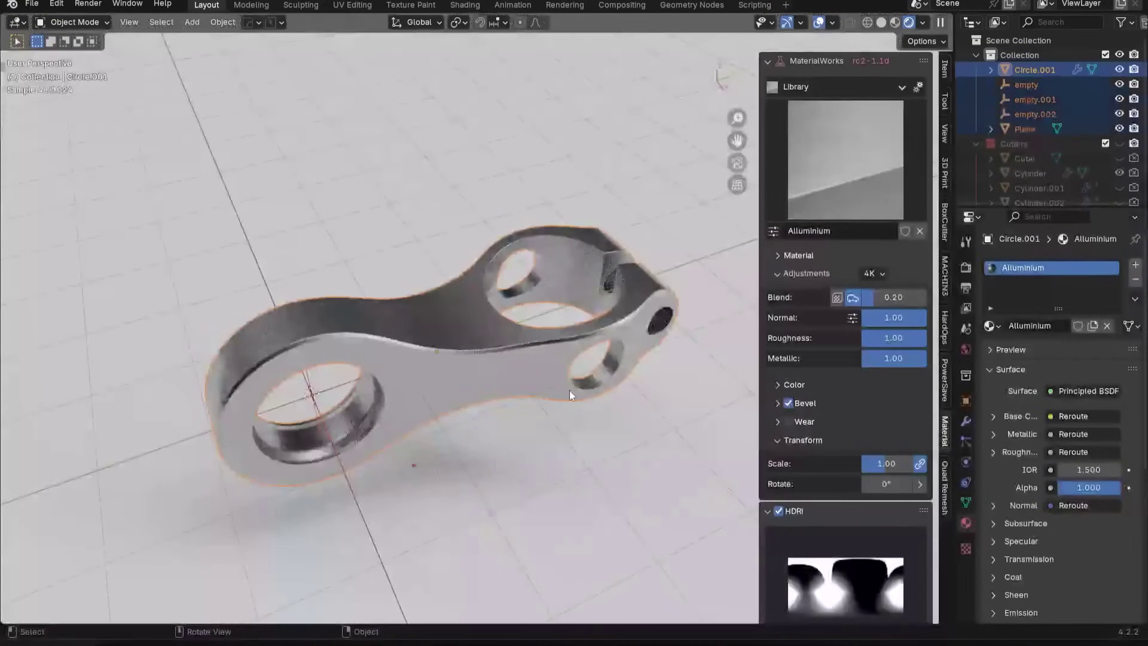
- Save the scene as cn3.blend
middle_click_drag(570, 390, 541, 408)
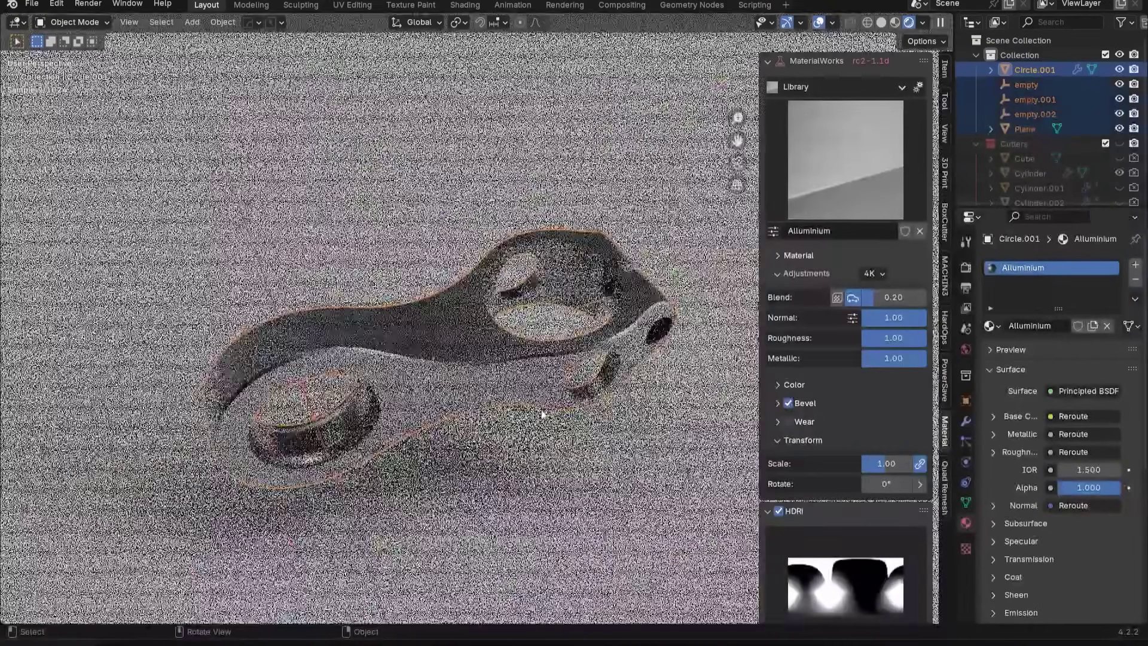
scroll(541, 408, "up", 4)
mouse_move(461, 370)
middle_mouse_down()
mouse_move(504, 316)
mouse_move(471, 367)
middle_mouse_up()
key("ctrl+s")
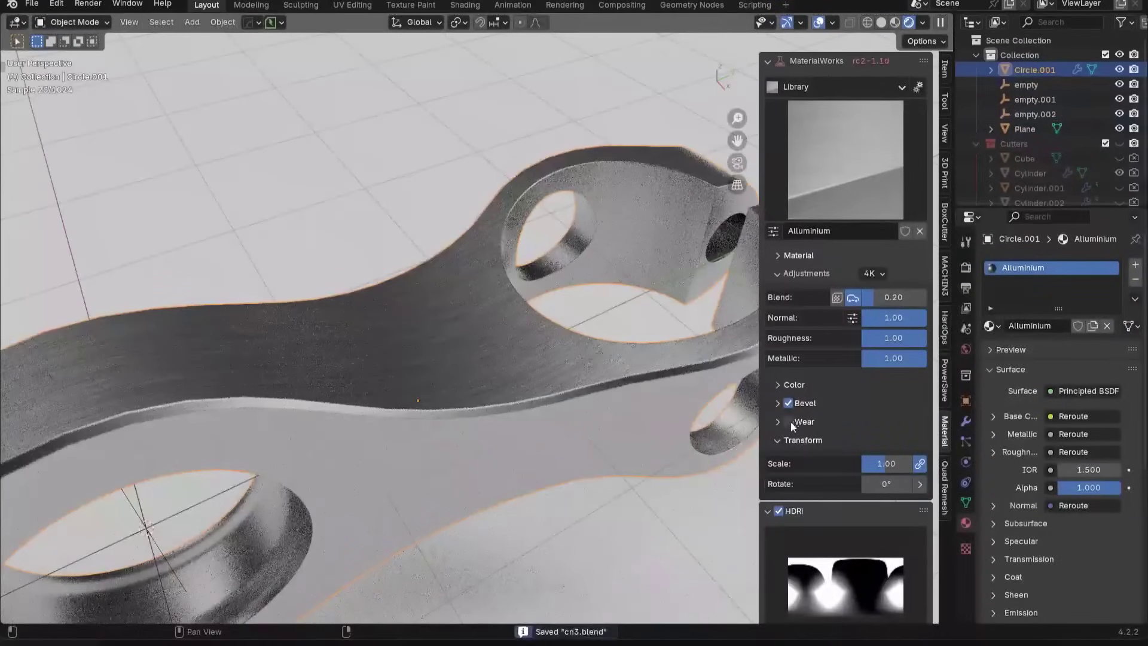
key("ctrl+s")
- Enable Wear on the Alluminium material and restrict its Dents A layer to the edges
scroll(509, 401, "up", 5)
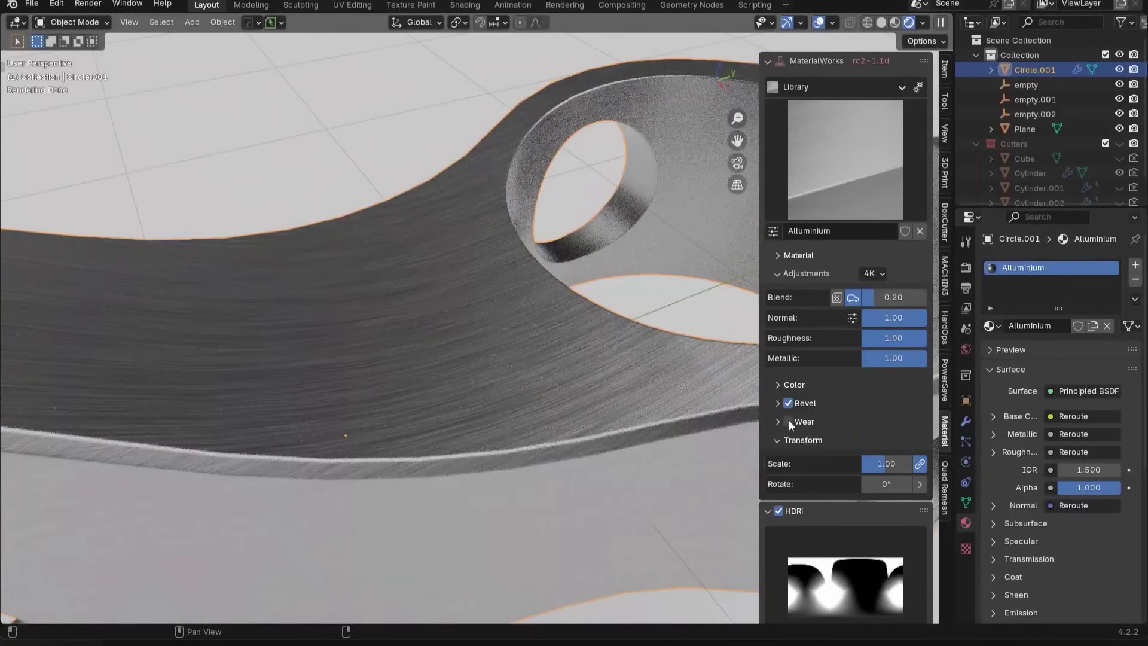
left_click(788, 420)
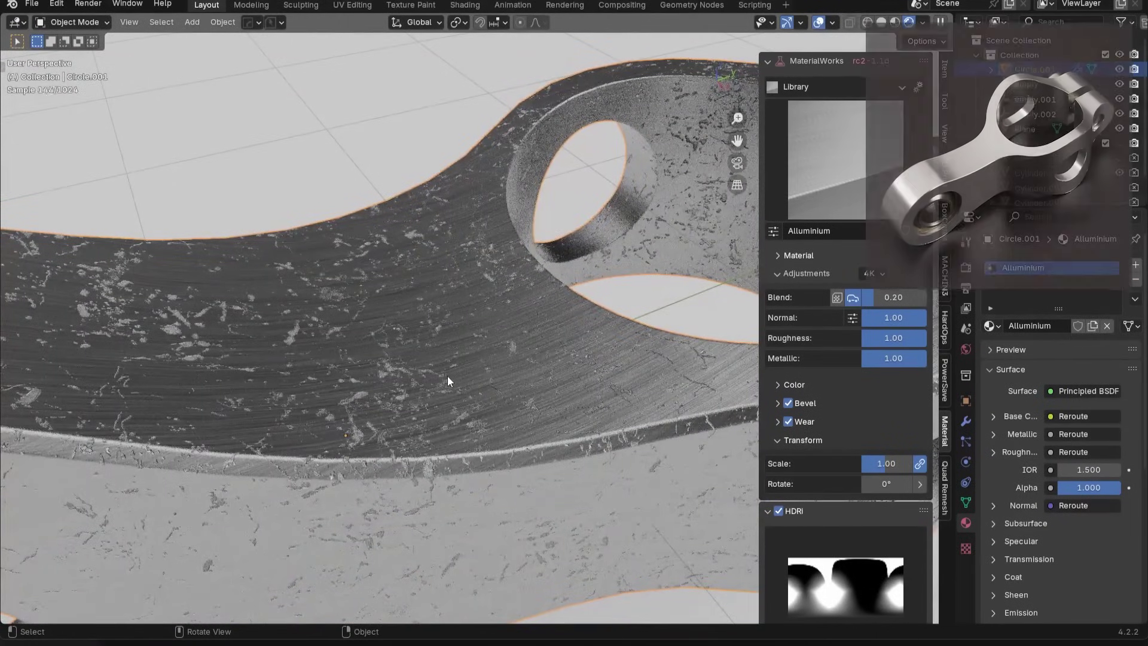
middle_click_drag(497, 483, 436, 382)
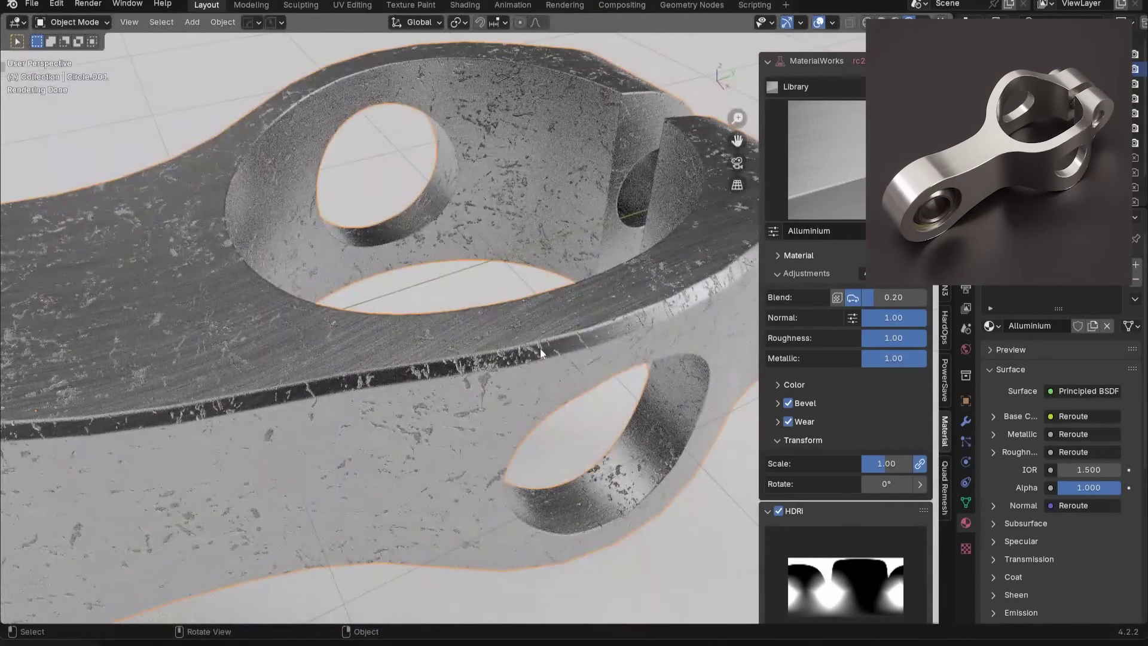
scroll(540, 353, "up", 2)
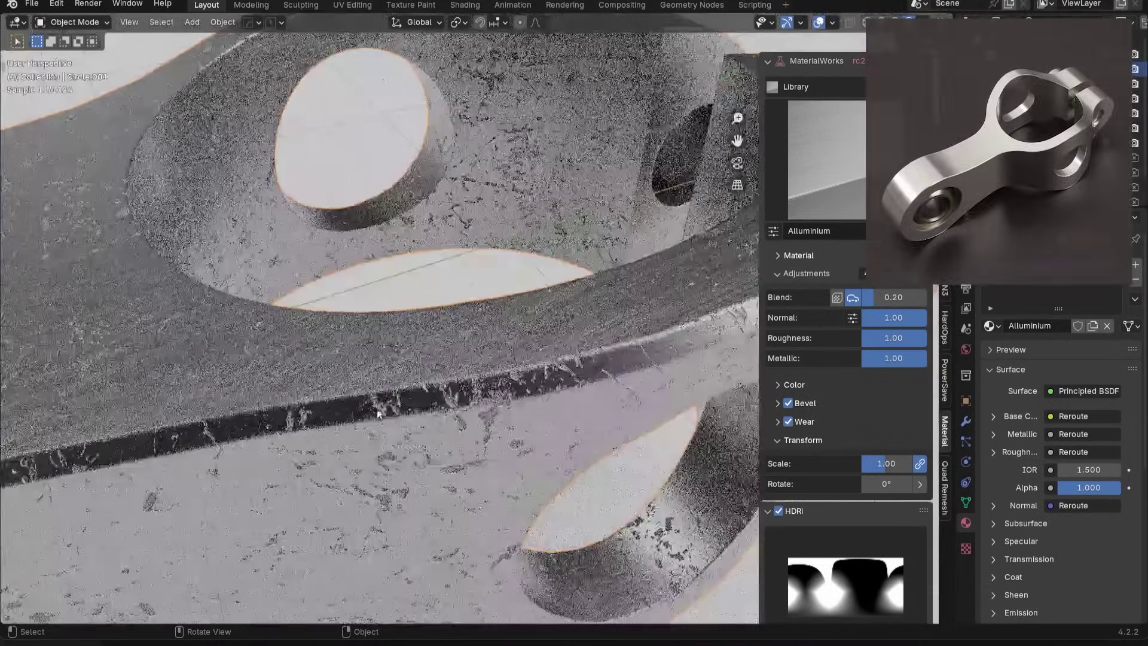
left_click(778, 421)
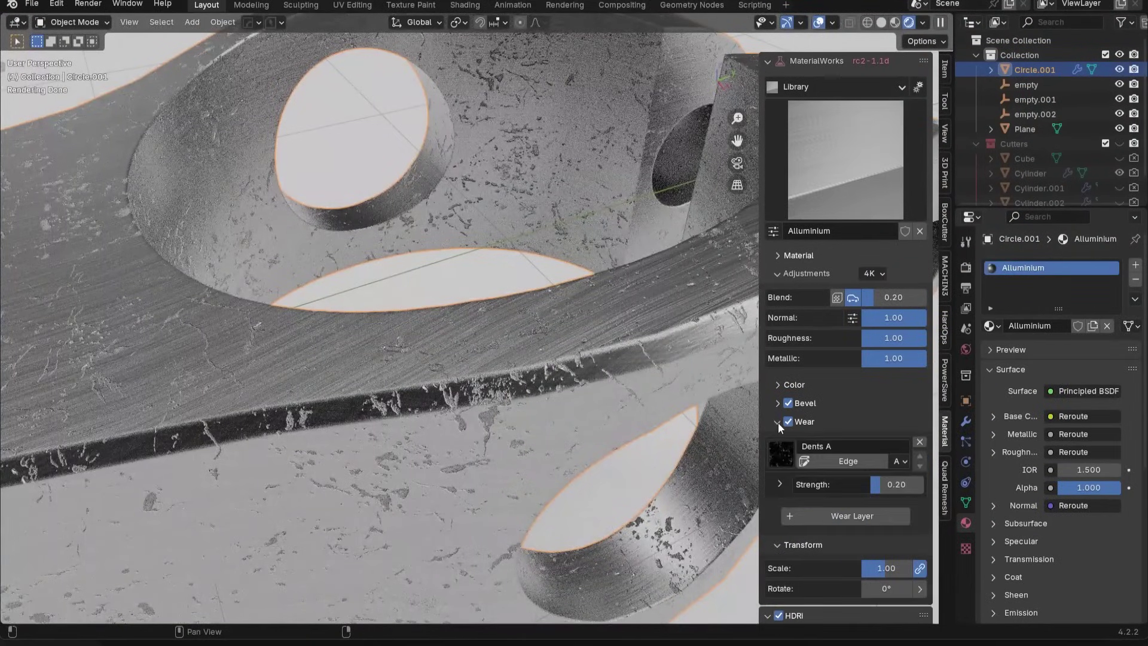
left_click(834, 459)
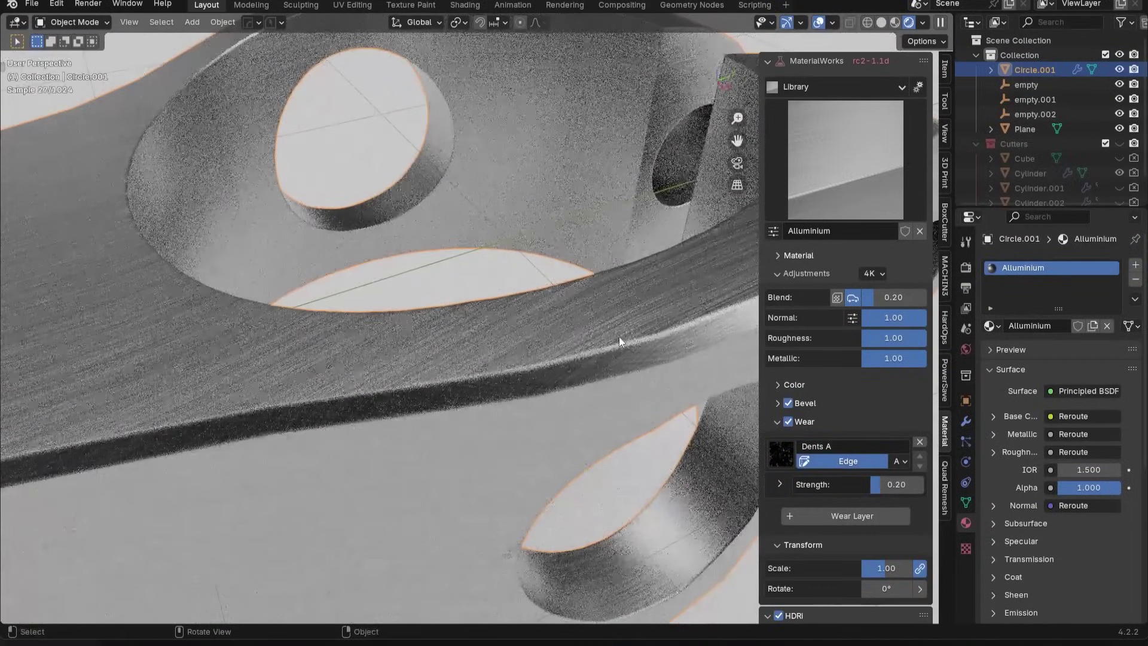
- Change the wear layer's type from dents to scratches and set its Samples to 4
left_click(781, 454)
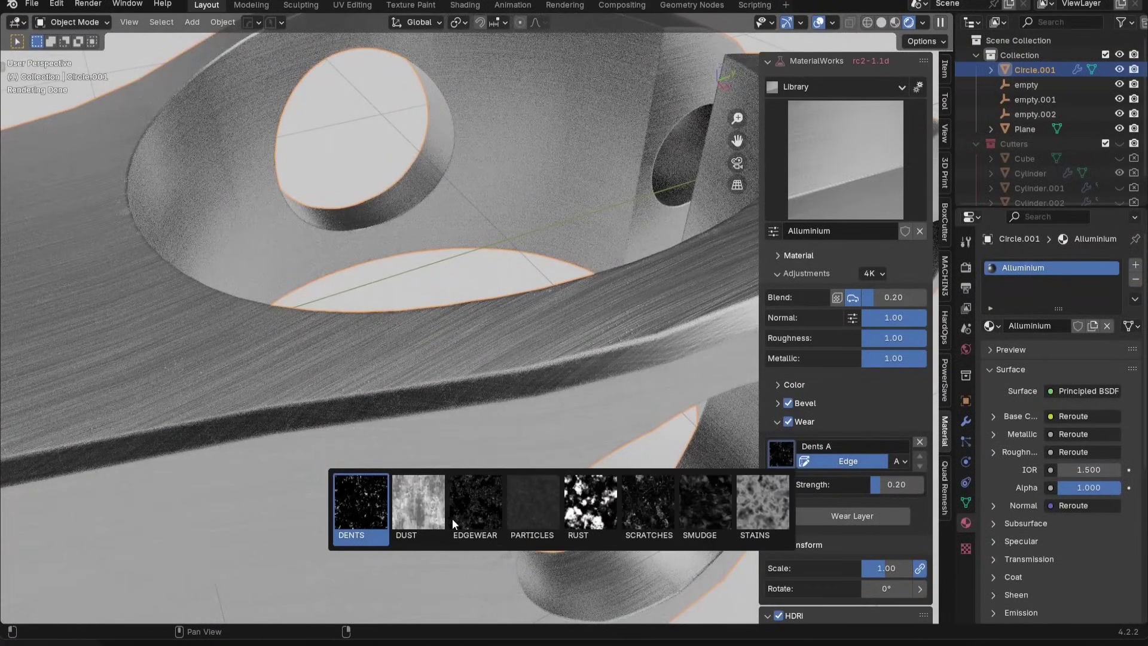
left_click(659, 511)
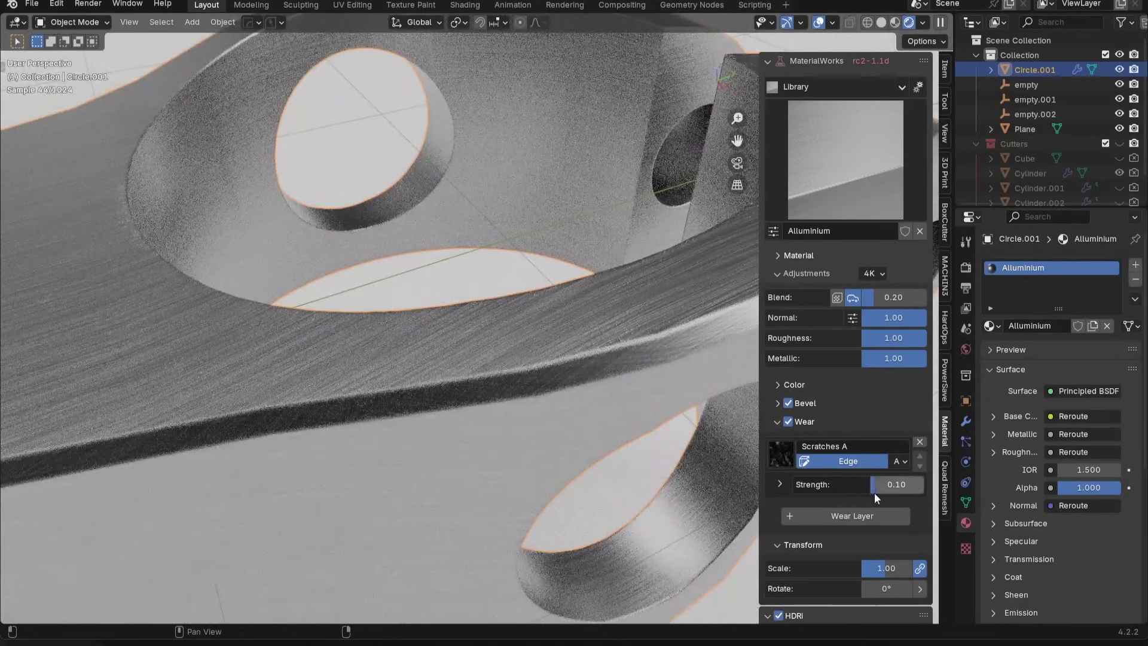
left_click(781, 484)
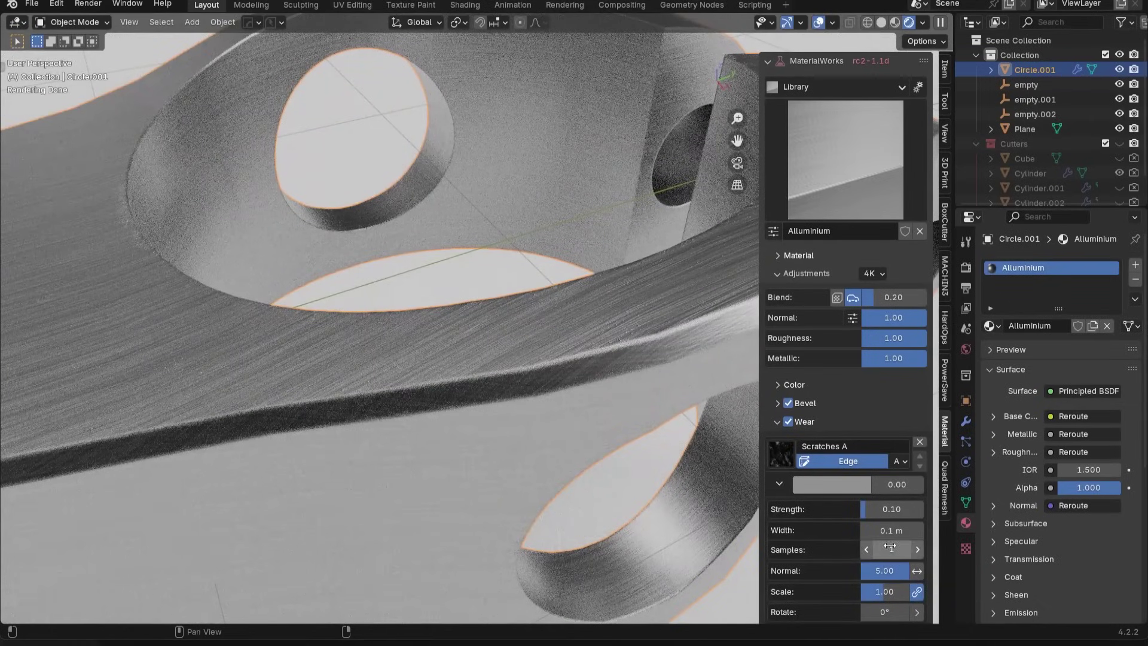
left_click(917, 549)
left_click(918, 549)
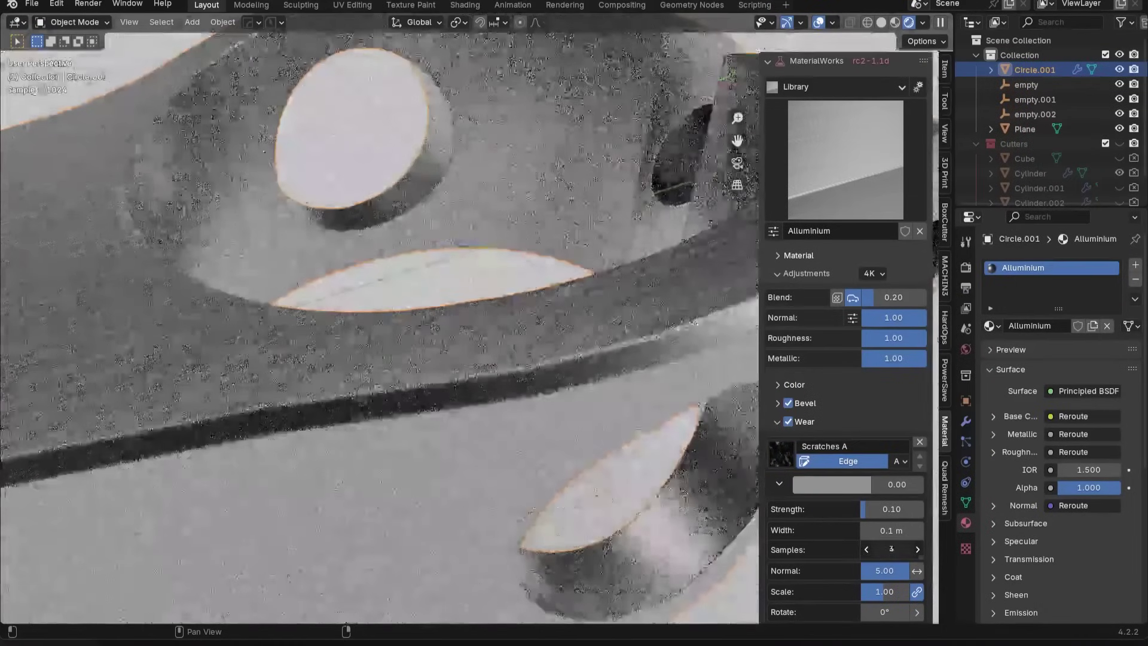
left_click(917, 549)
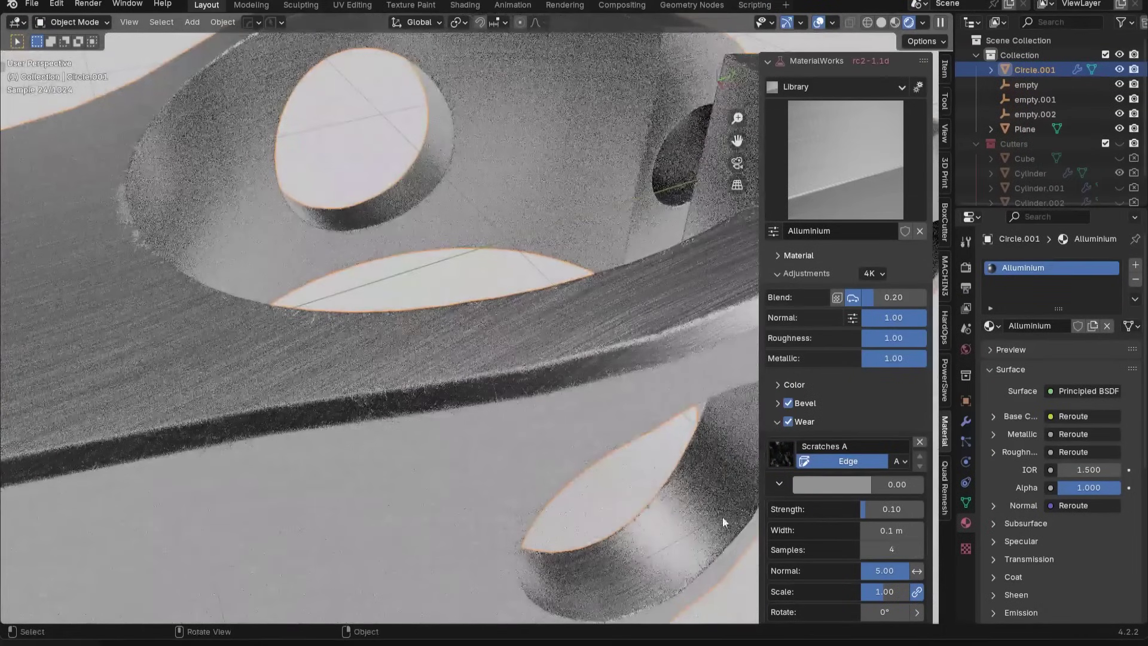
- Set the Scratches A wear layer's Strength to 0.15 and its Width to 0.07 m
left_click_drag(887, 510, 896, 510)
scroll(859, 525, "down", 3)
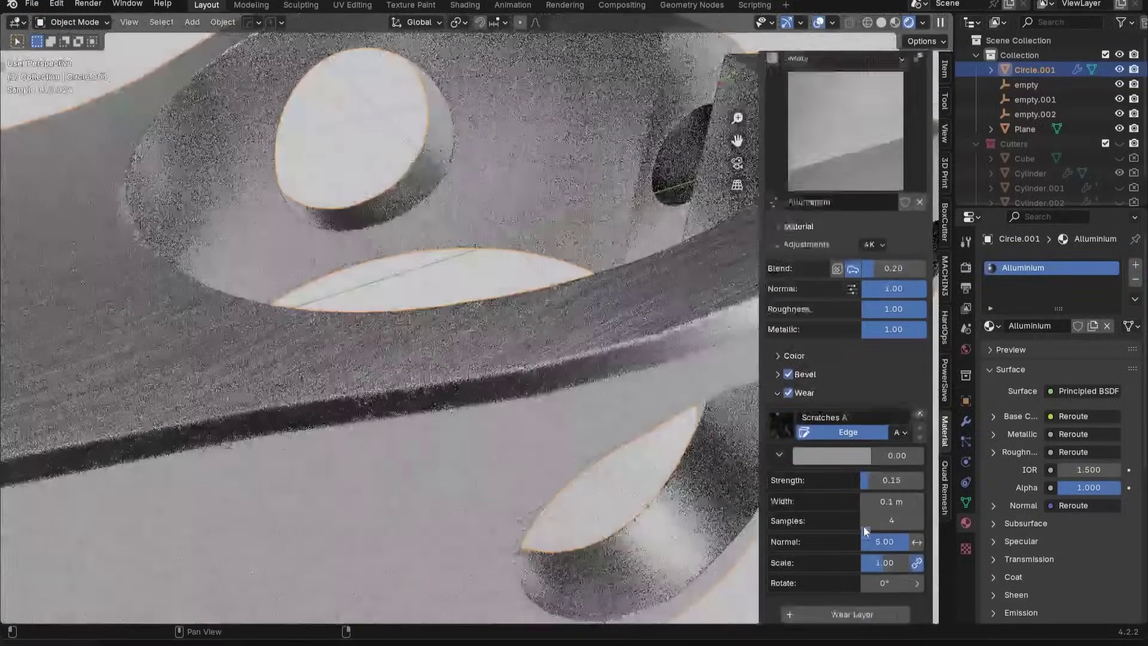
left_click_drag(864, 476, 891, 472)
scroll(527, 398, "down", 4)
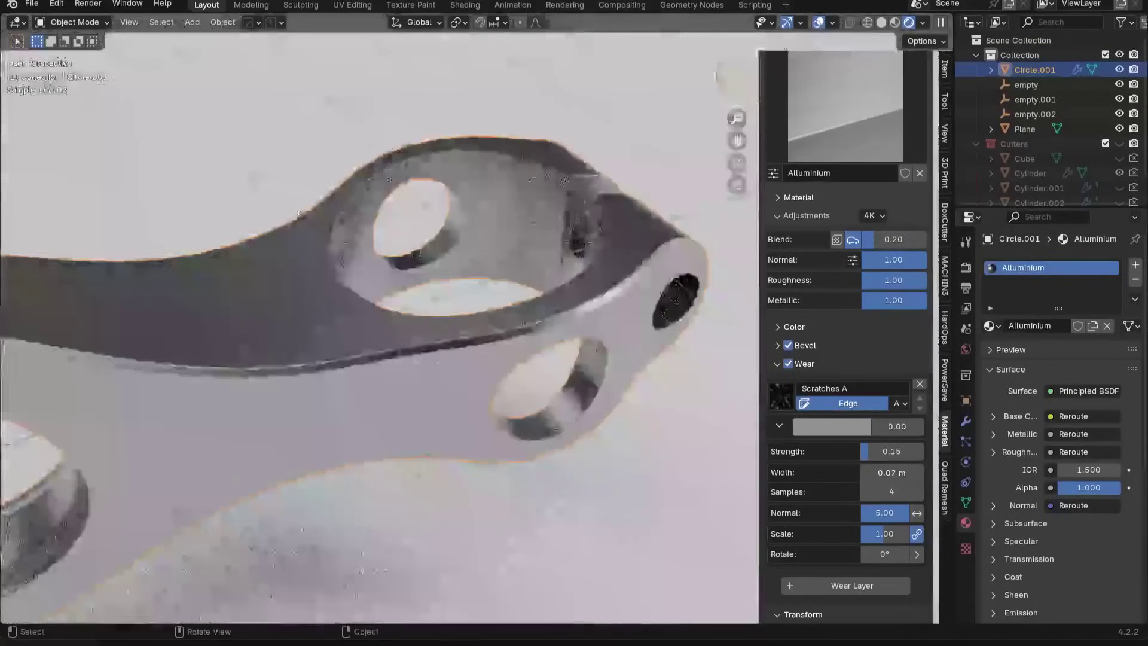
- Reduce the Scratches A wear layer's Width to 0.05 m and check the connector's edges up close
scroll(462, 384, "up", 5)
middle_click_drag(461, 385, 395, 351, "shift")
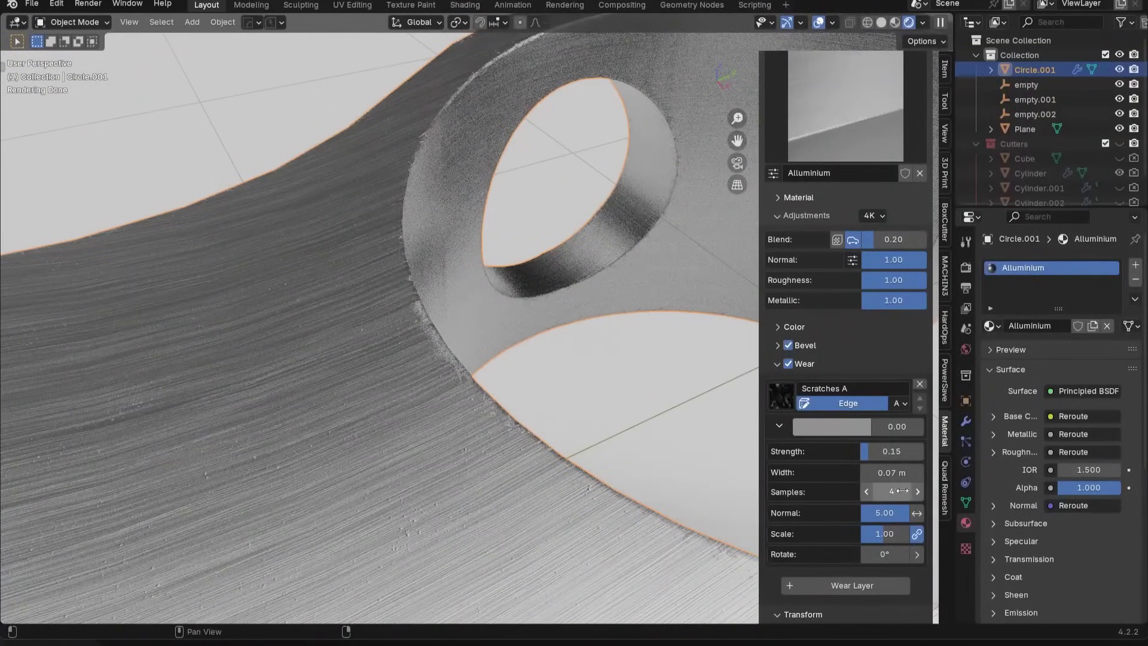
mouse_move(891, 472)
left_mouse_down()
mouse_move(904, 472)
mouse_move(877, 472)
left_mouse_up()
scroll(496, 368, "down", 3)
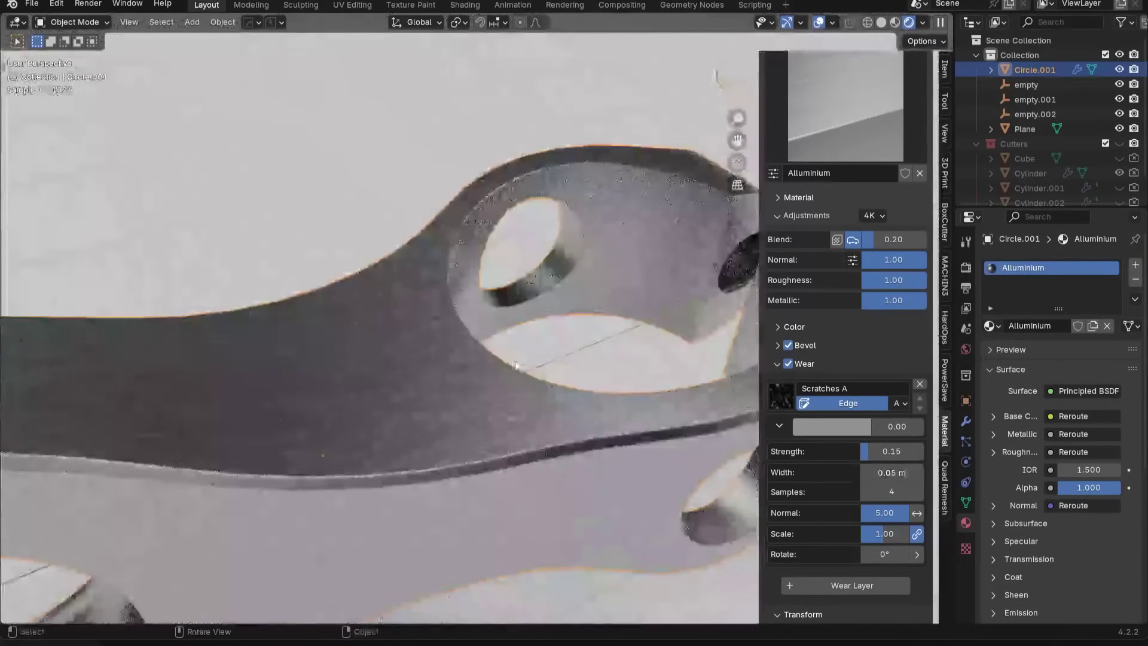
mouse_move(502, 374)
middle_mouse_down()
mouse_move(453, 417)
mouse_move(490, 359)
middle_mouse_up()
scroll(496, 353, "up", 4)
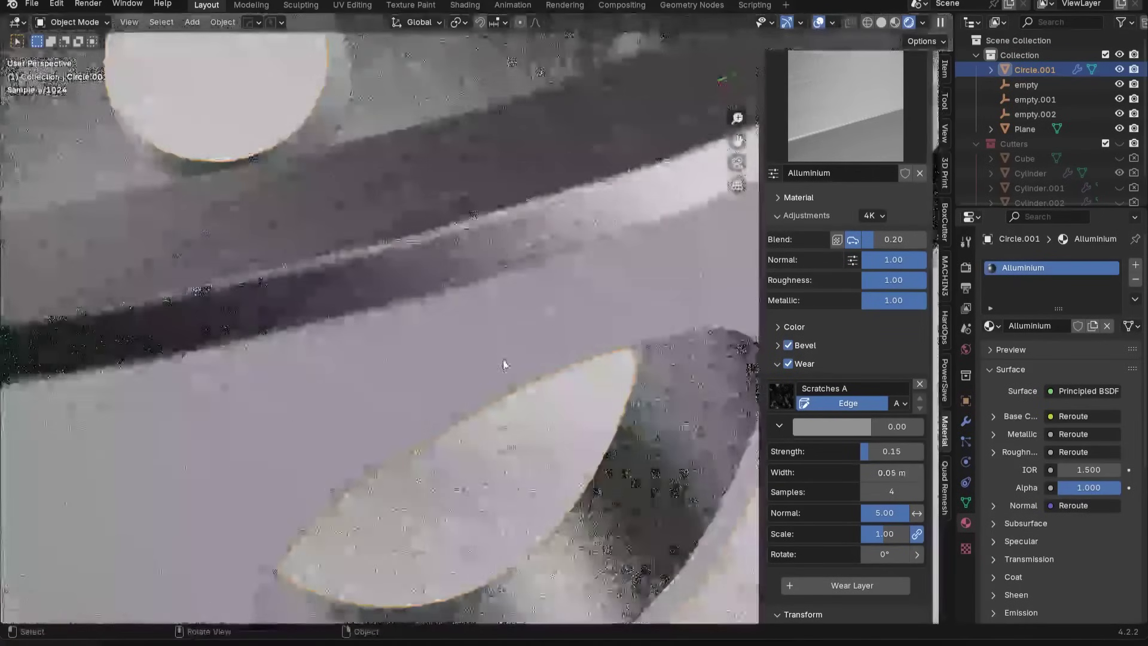
- Widen the Scratches A edge wear to 0.18 m and save the scene as cn4.blend
mouse_move(879, 473)
left_mouse_down()
mouse_move(893, 472)
mouse_move(879, 473)
left_mouse_up()
left_click(781, 399)
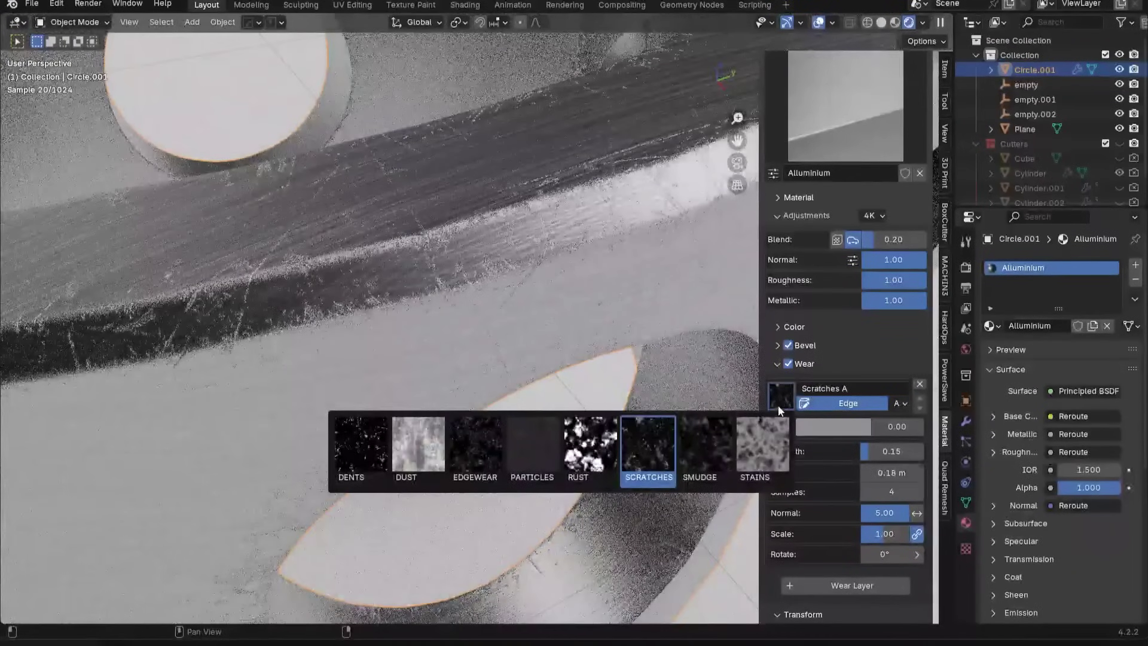
left_click(780, 396)
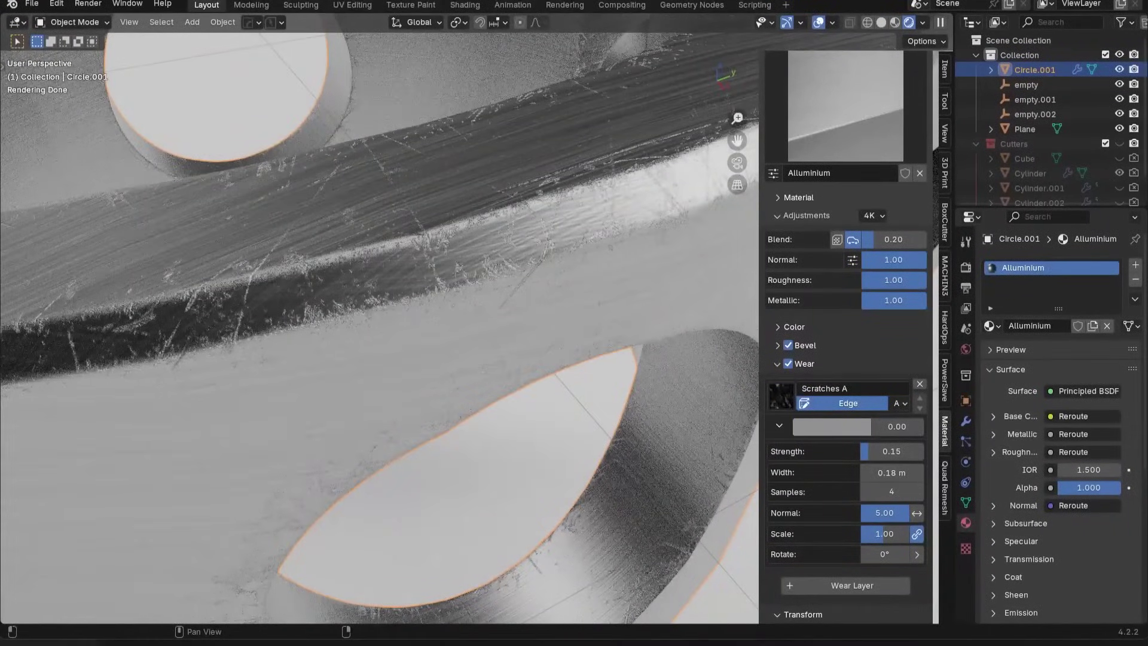
key("ctrl+s")
- Switch the scratches wear layer to variation B with a Width of 0.17 m and 3 Samples
left_click(900, 403)
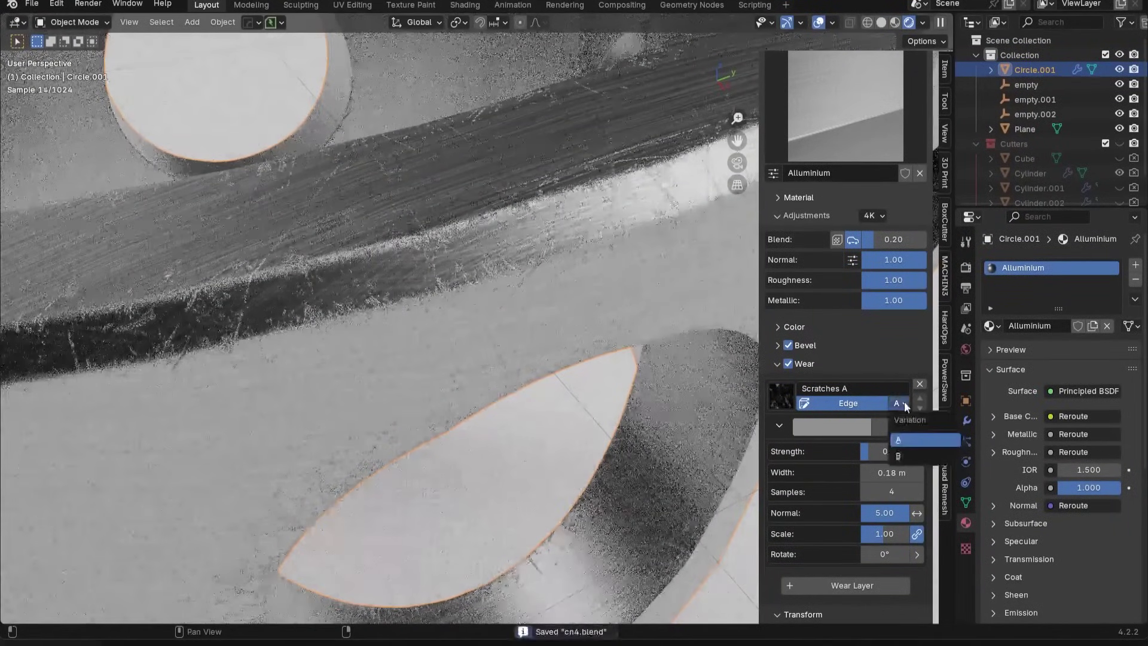
left_click(920, 455)
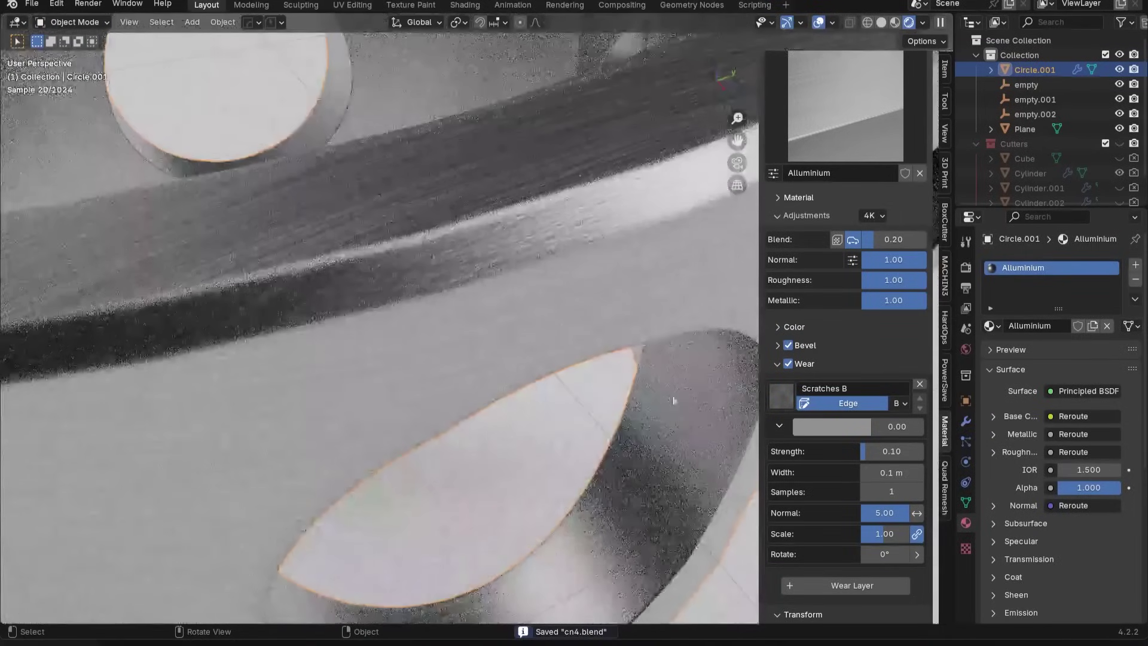
mouse_move(885, 472)
left_mouse_down()
mouse_move(903, 472)
mouse_move(882, 472)
mouse_move(897, 491)
left_mouse_up()
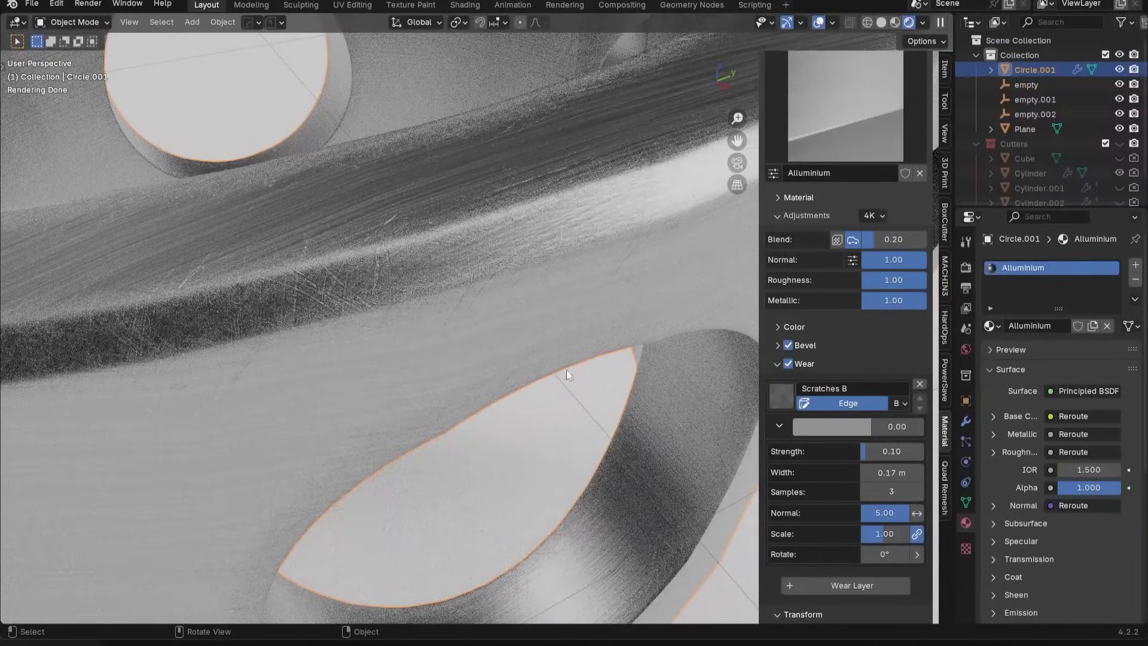
- Deselect the connector, hide the sidebar and frame the whole part in the viewport
scroll(566, 371, "down", 5)
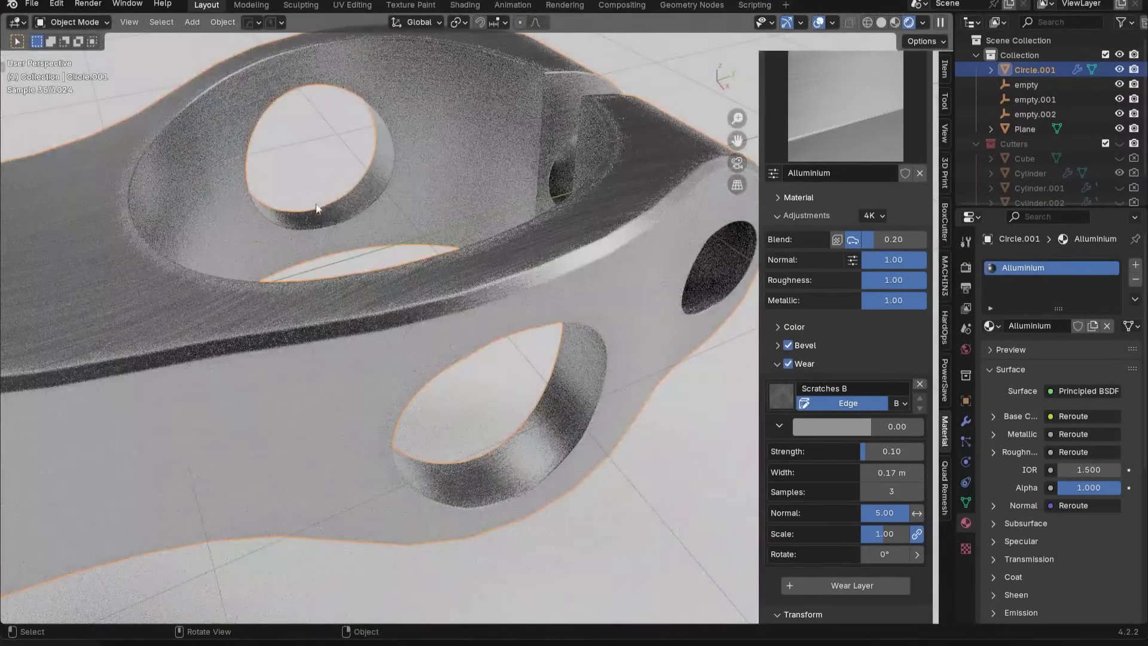
scroll(399, 344, "down", 3)
scroll(361, 231, "down", 5)
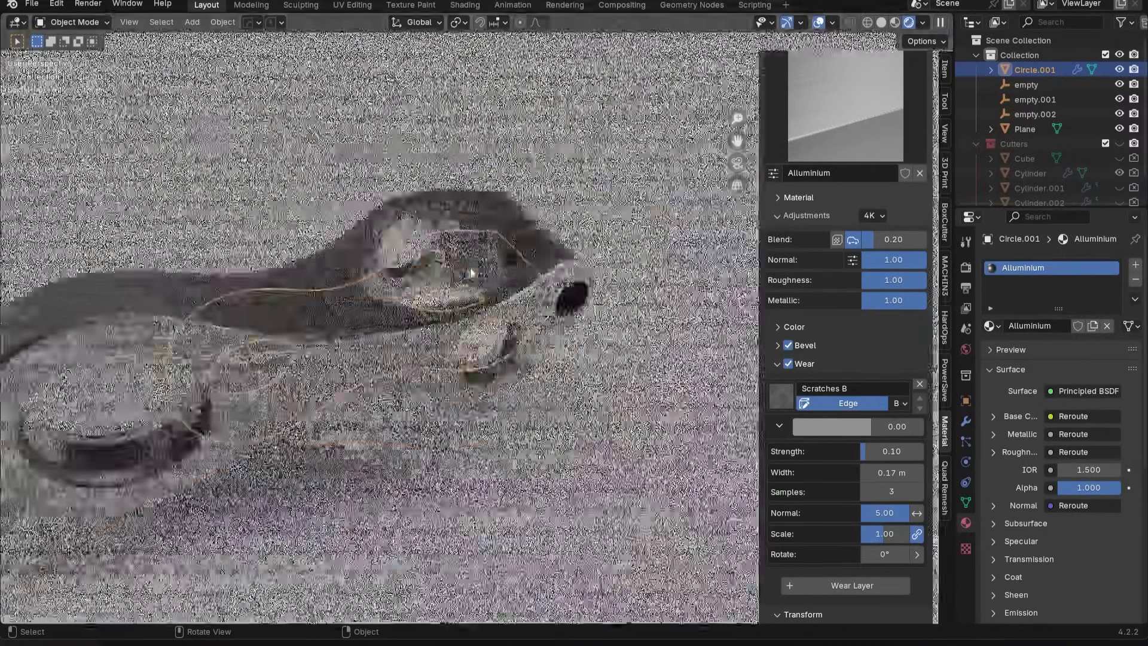
middle_click_drag(460, 359, 495, 353, "shift")
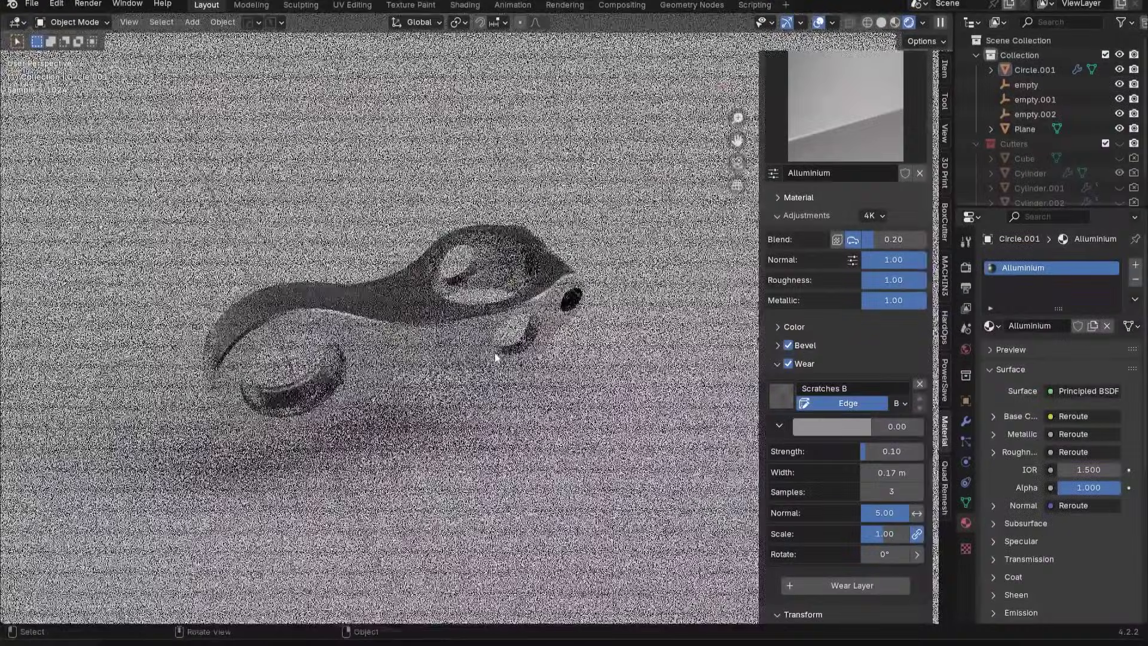
key("n")
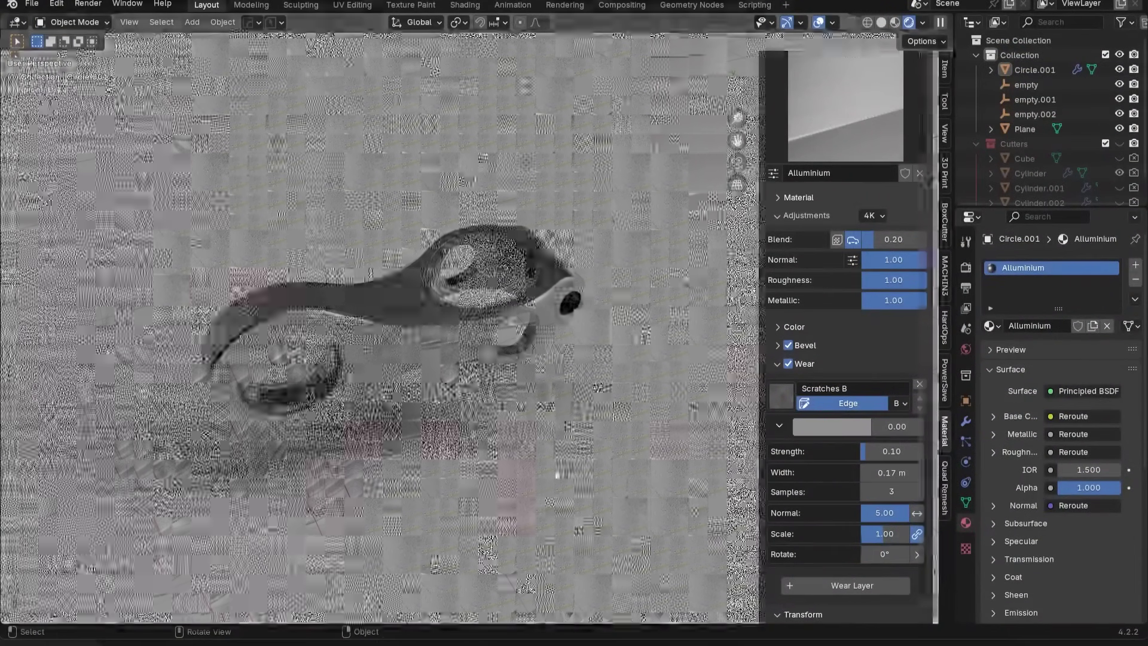
middle_click_drag(571, 393, 582, 410)
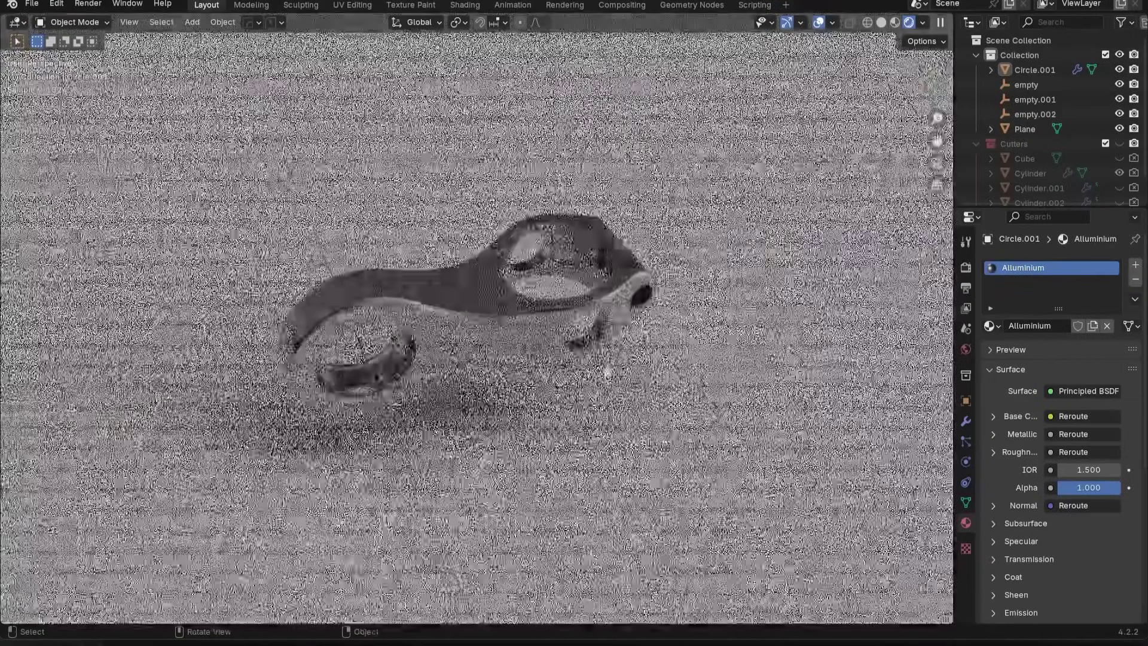
- Add a camera to the scene and align it to the current view of the connector
key("shift+a")
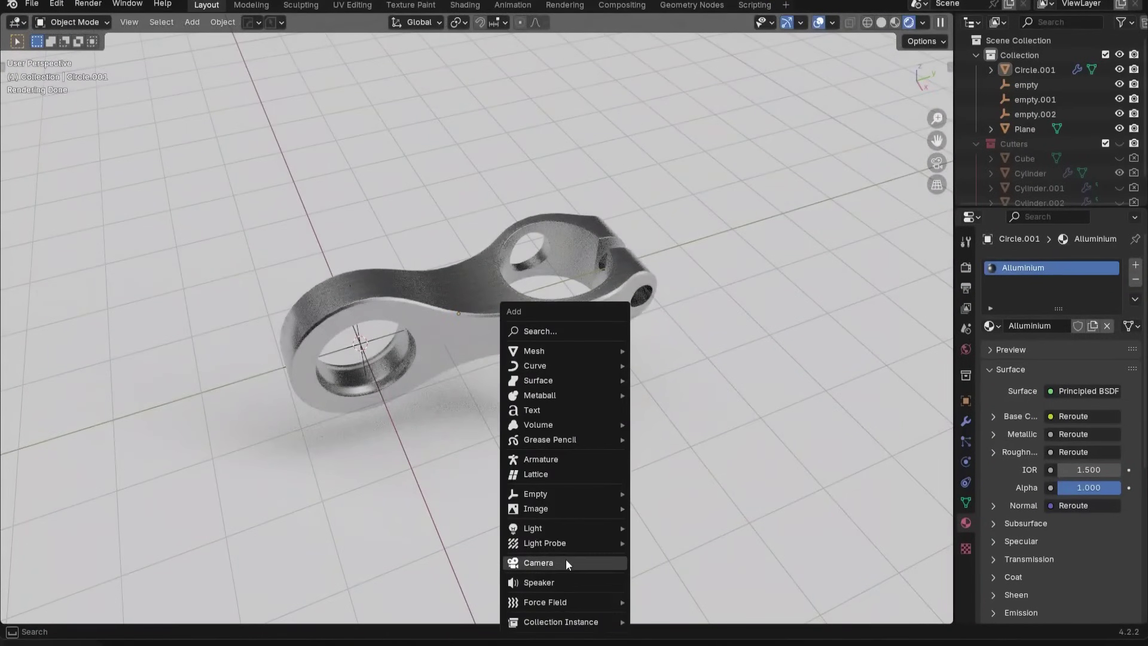
left_click(566, 561)
left_click(129, 22)
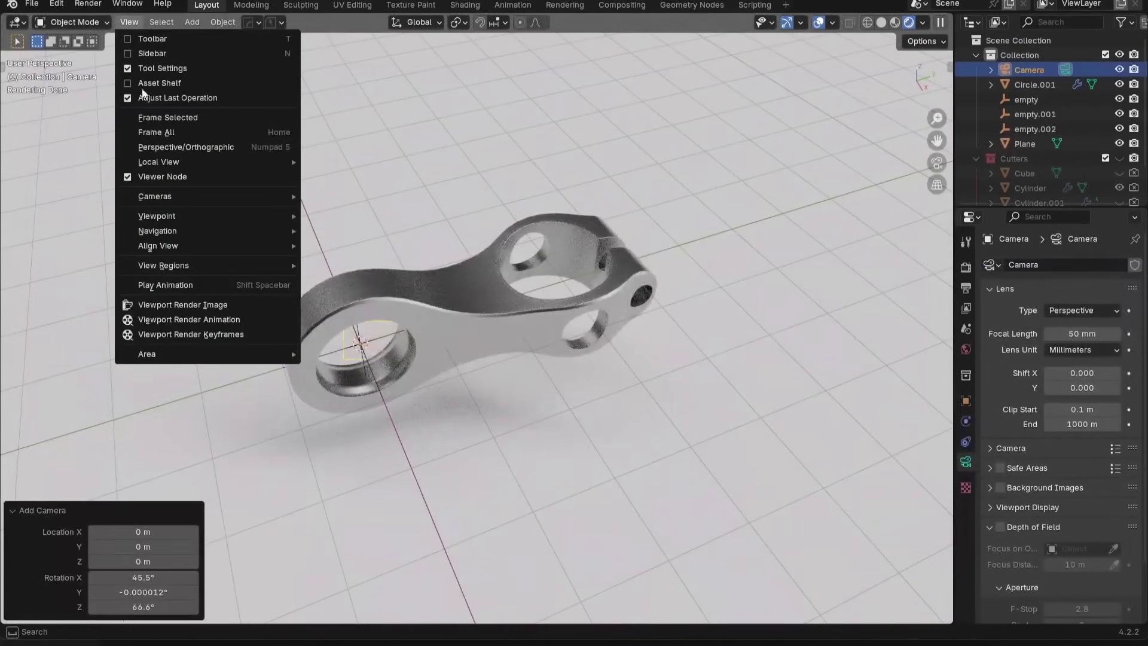
mouse_move(173, 250)
left_click(353, 264)
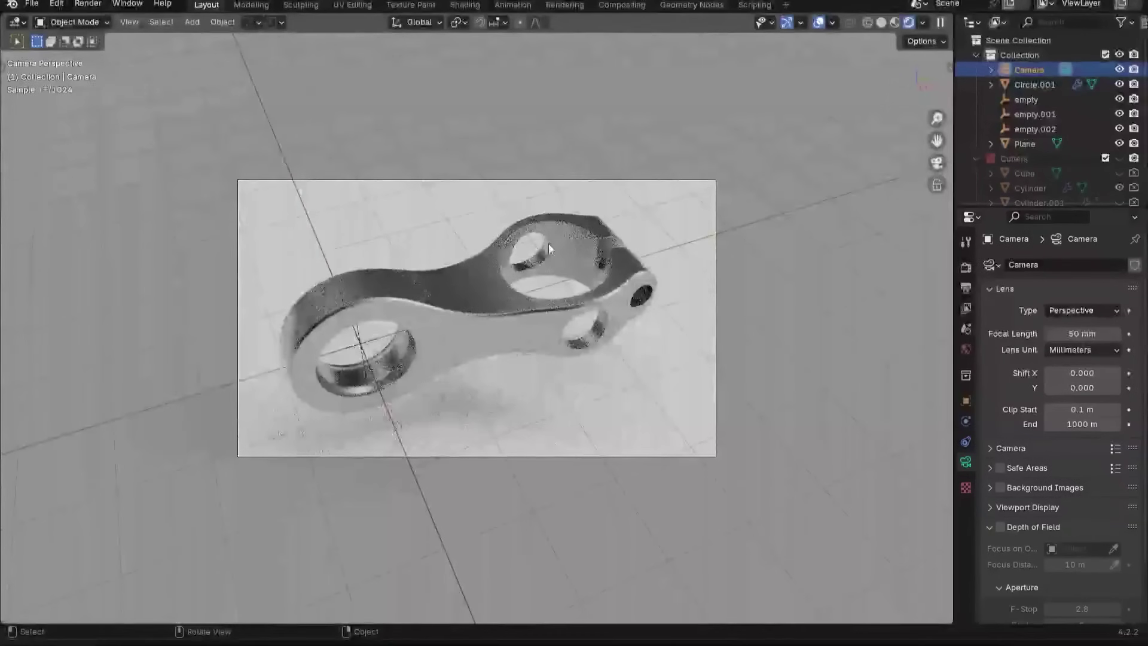
key("r")
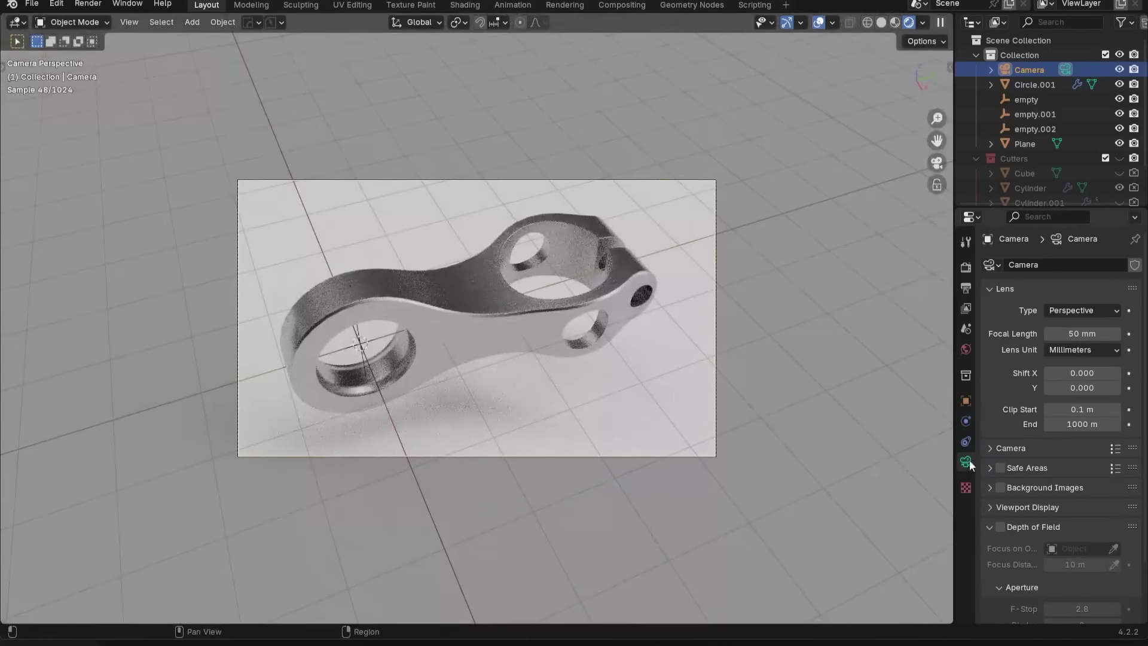
- Move the camera about 0.70 m forward along its local Z, and shift it about 0.17 m left and 0.03 m up in its view
key("g")
key("z")
key("z")
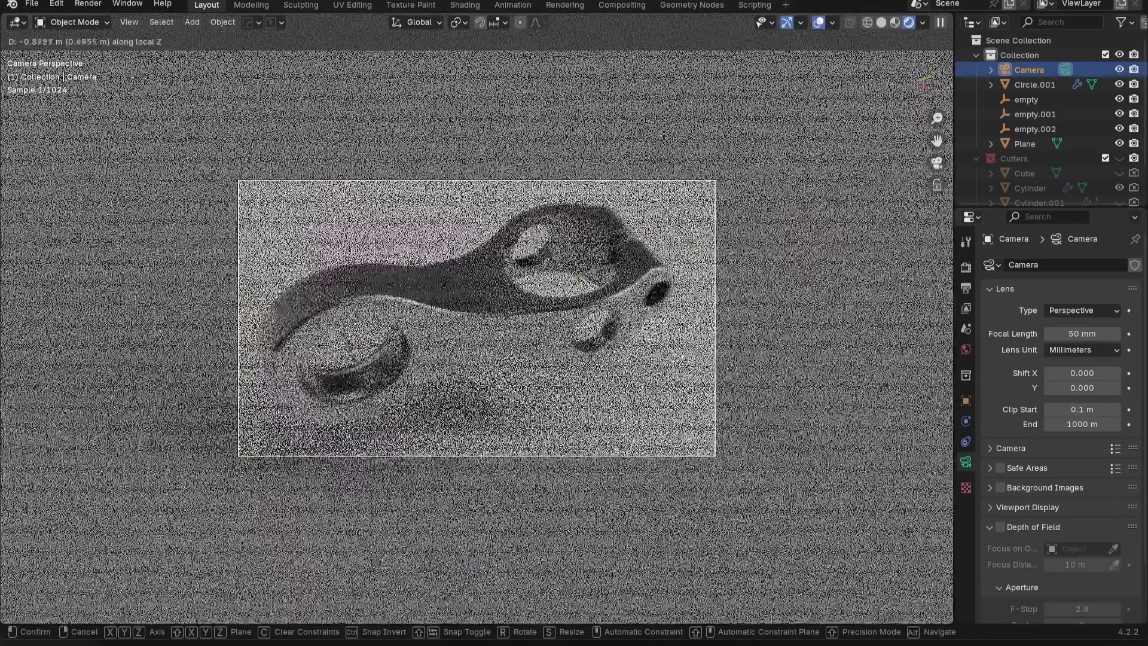
left_click(730, 413)
key("g")
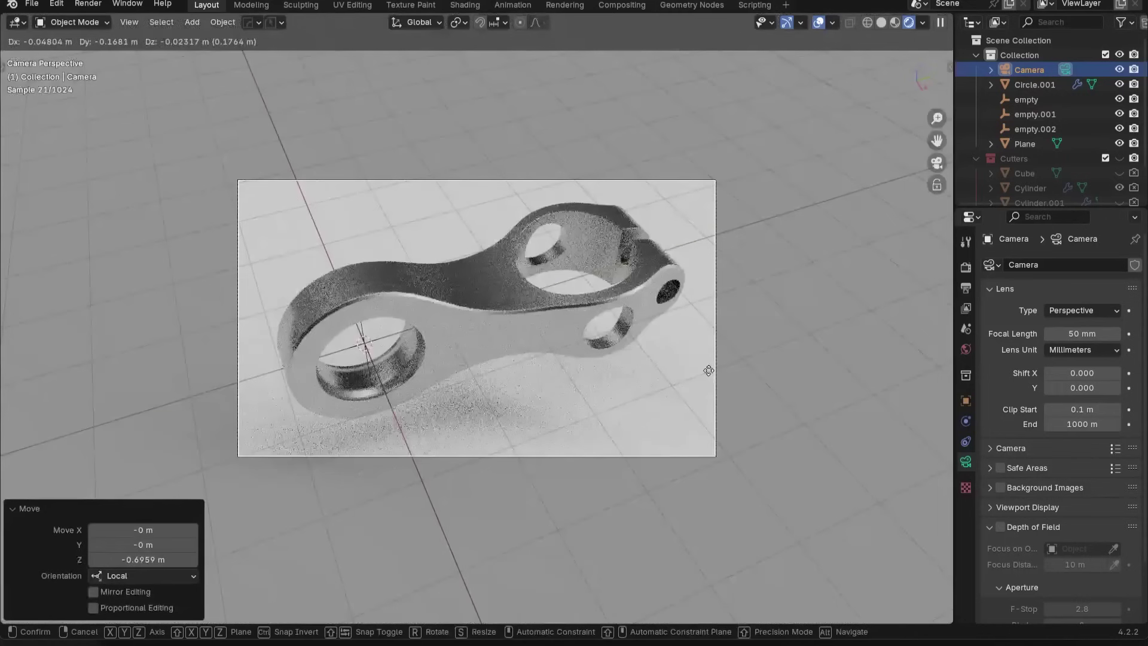
key("Return")
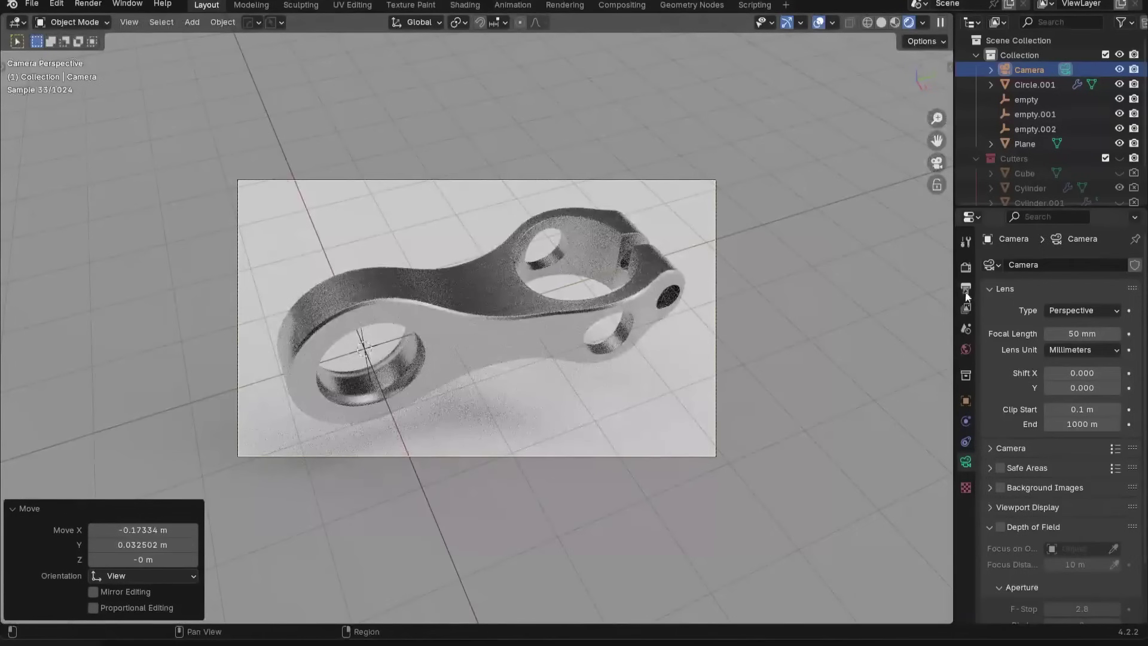
- Enable Render Region for the output and nudge the camera about 0.03 m right and 0.03 m down in its view
left_click(965, 288)
left_click(1054, 364)
key("g")
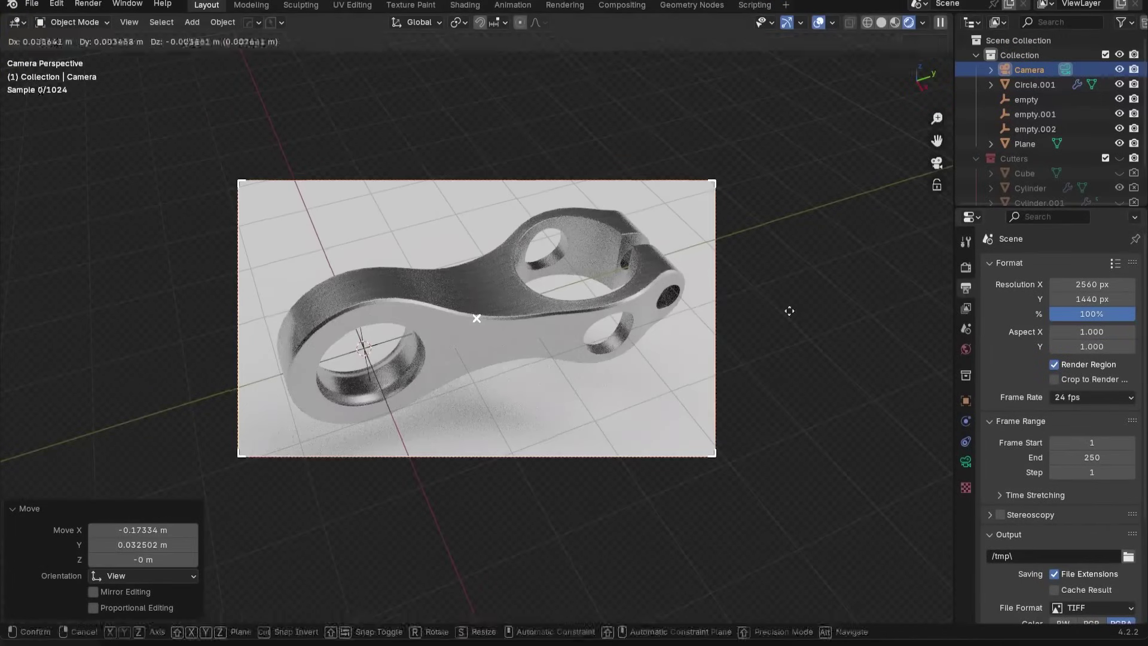
left_click(791, 313)
- Hide the viewport overlays and move the camera about 0.48 m closer to the connector along its local Z
left_click(818, 23)
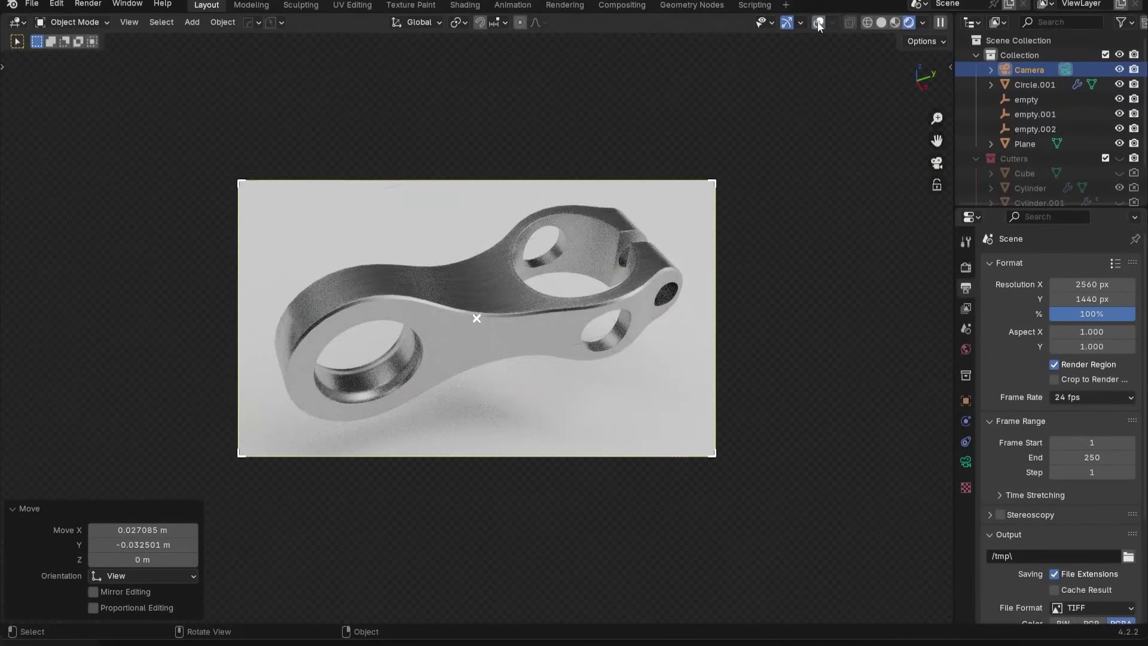
key("g")
key("z")
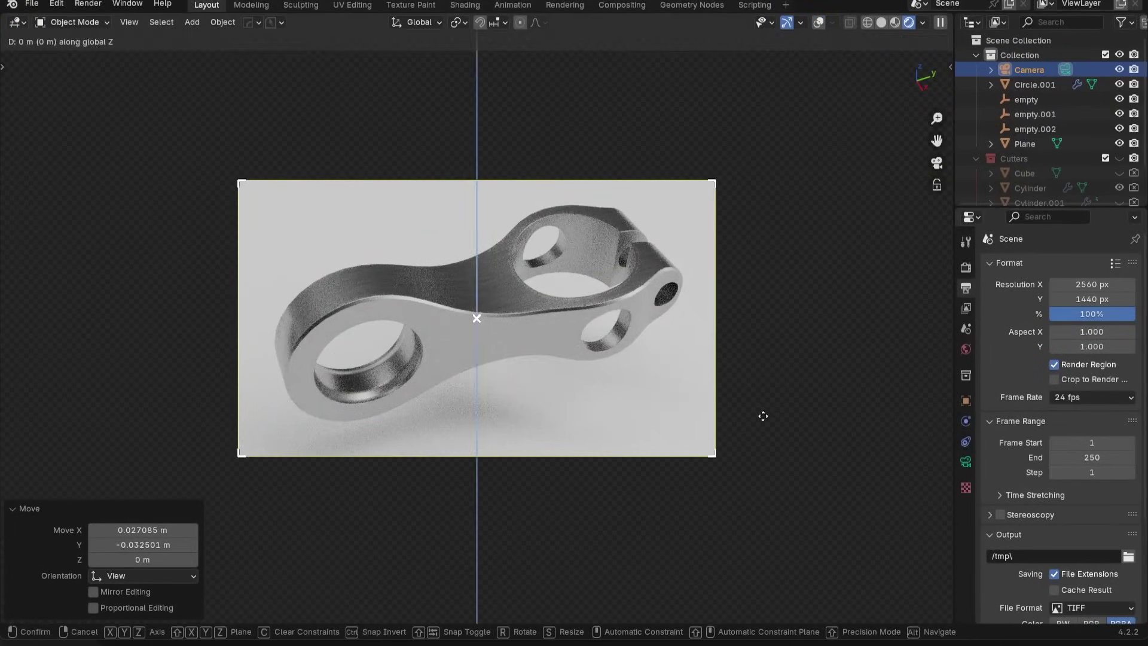
key("z")
left_click(740, 377)
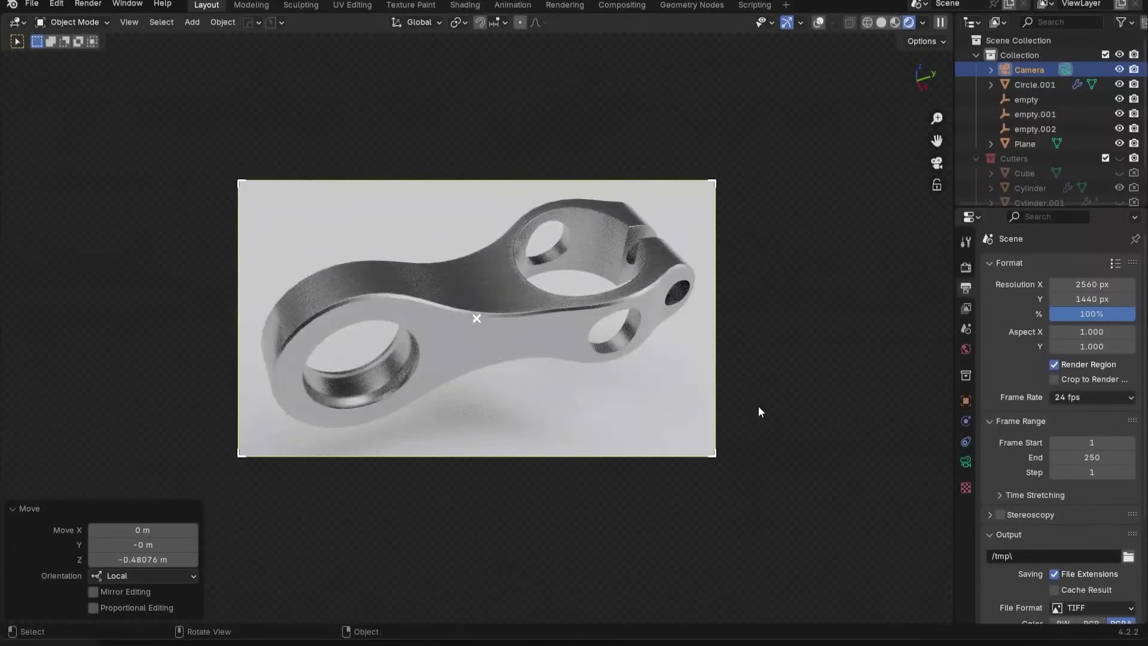
key("g")
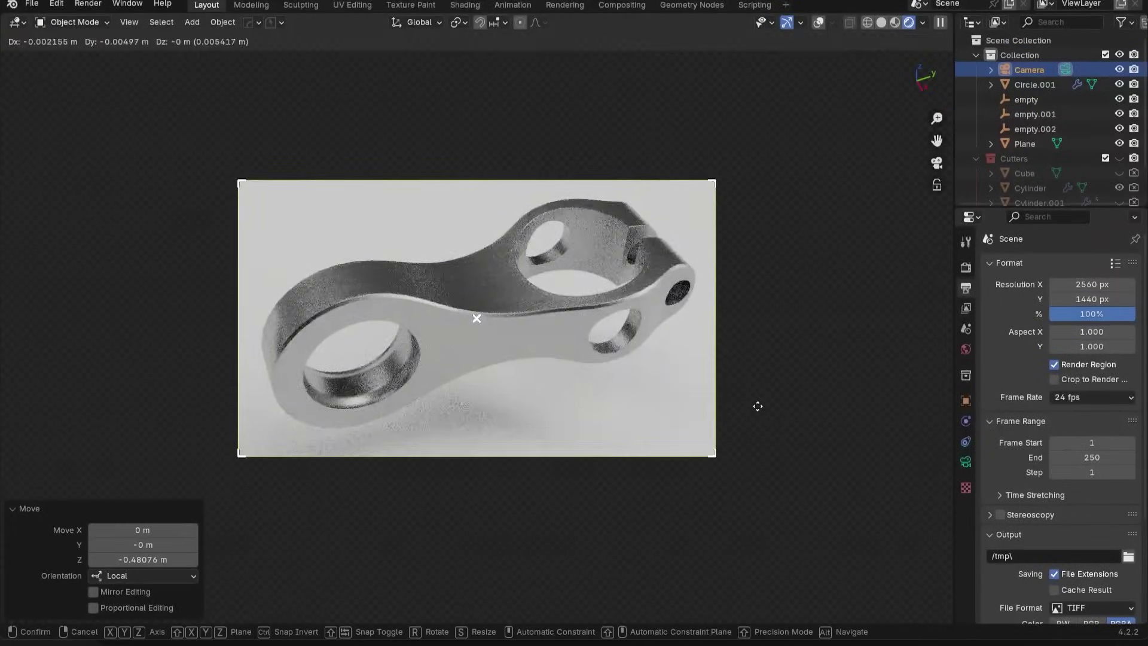
left_click(758, 411)
- Back the camera off about 0.14 m along its local Z, shift it about 0.02 m up in its view and deselect it
key("s")
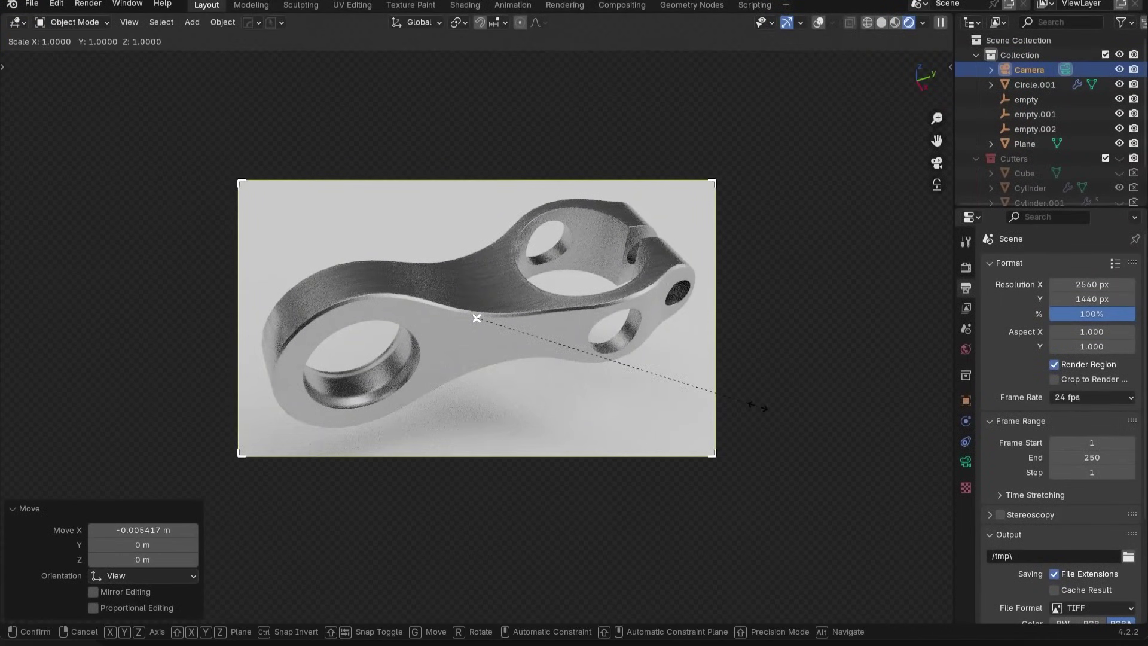
right_click(758, 407)
key("g")
key("z")
key("z")
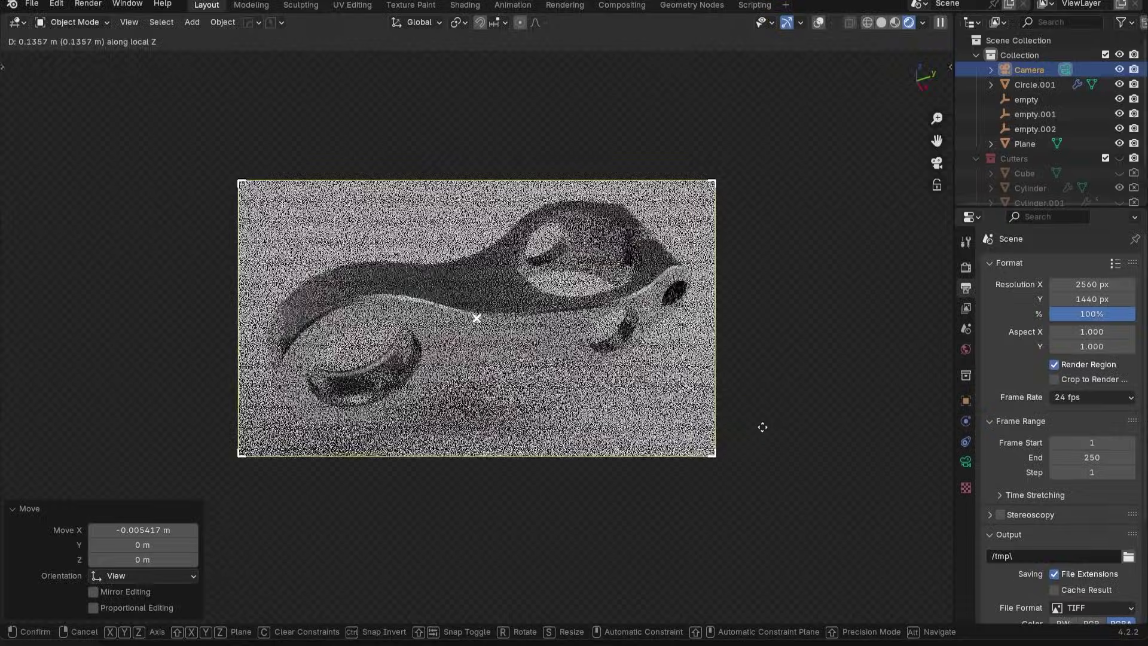
left_click(762, 427)
key("g")
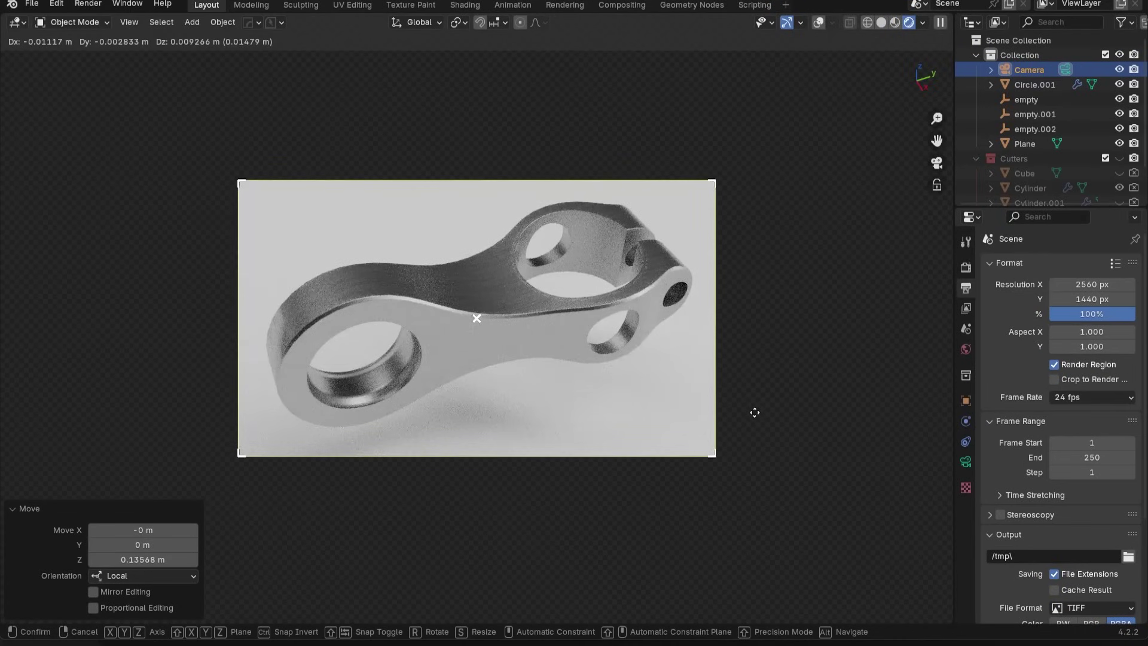
left_click(757, 407)
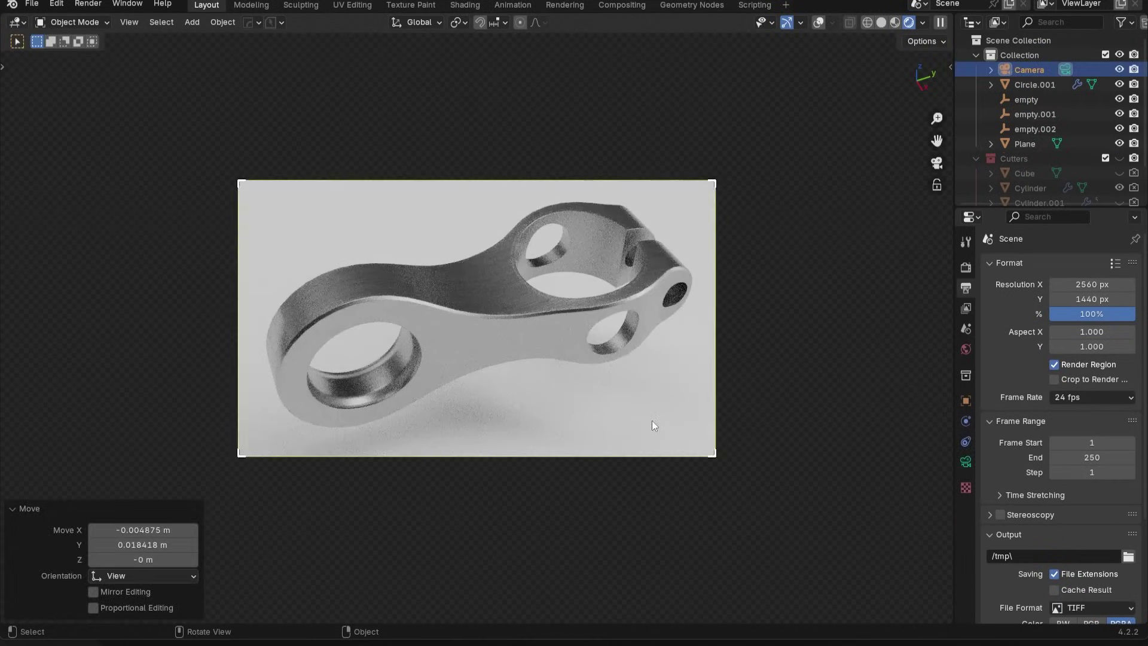
left_click(813, 392)
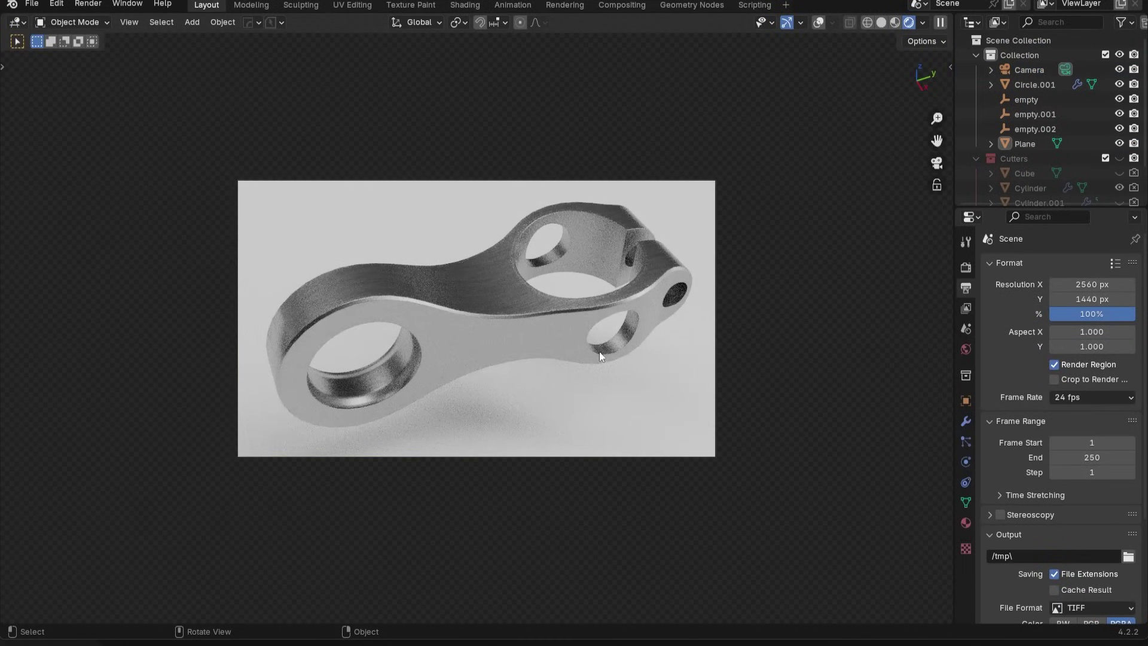
- Select the floor plane beneath the connector
scroll(565, 368, "up", 2)
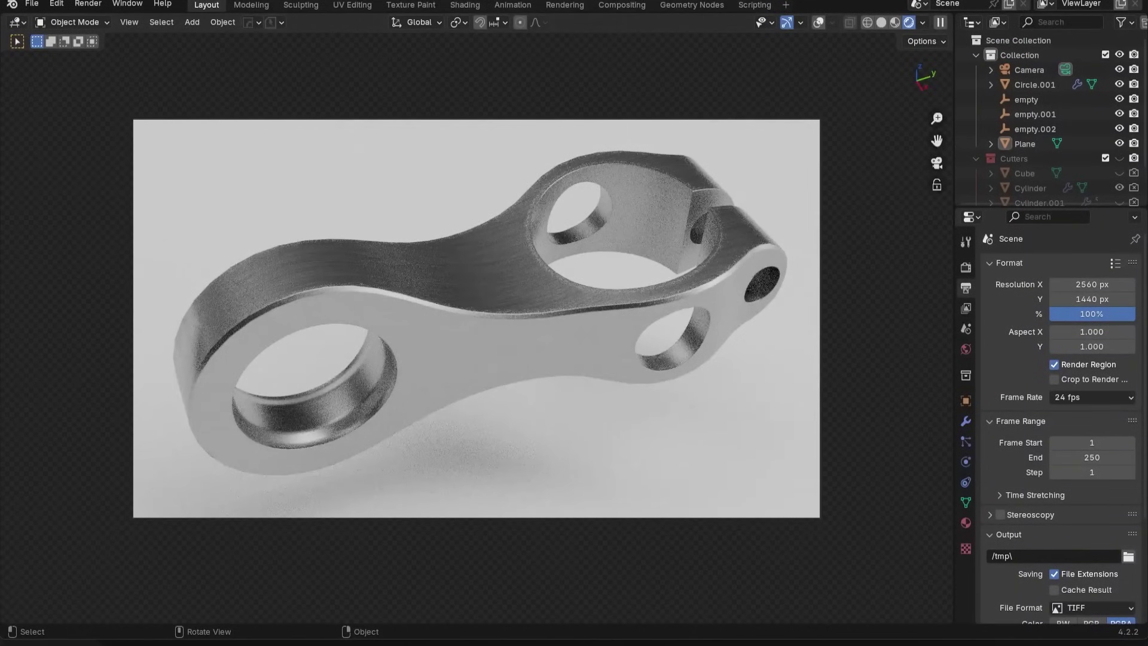
left_click(331, 168)
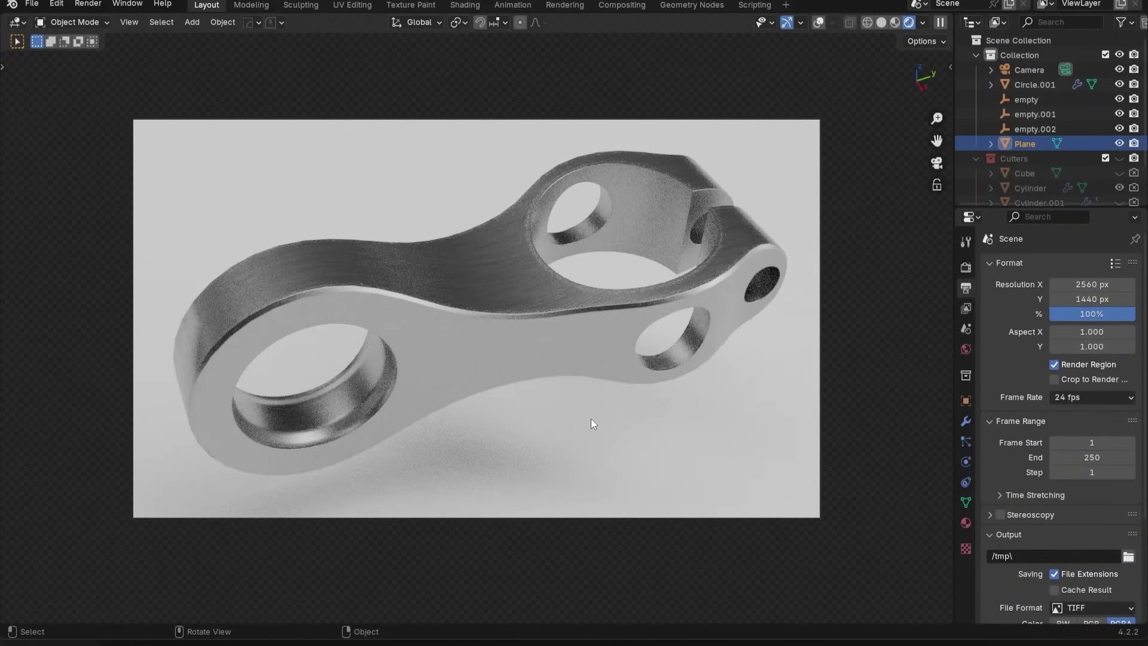
key("g")
key("z")
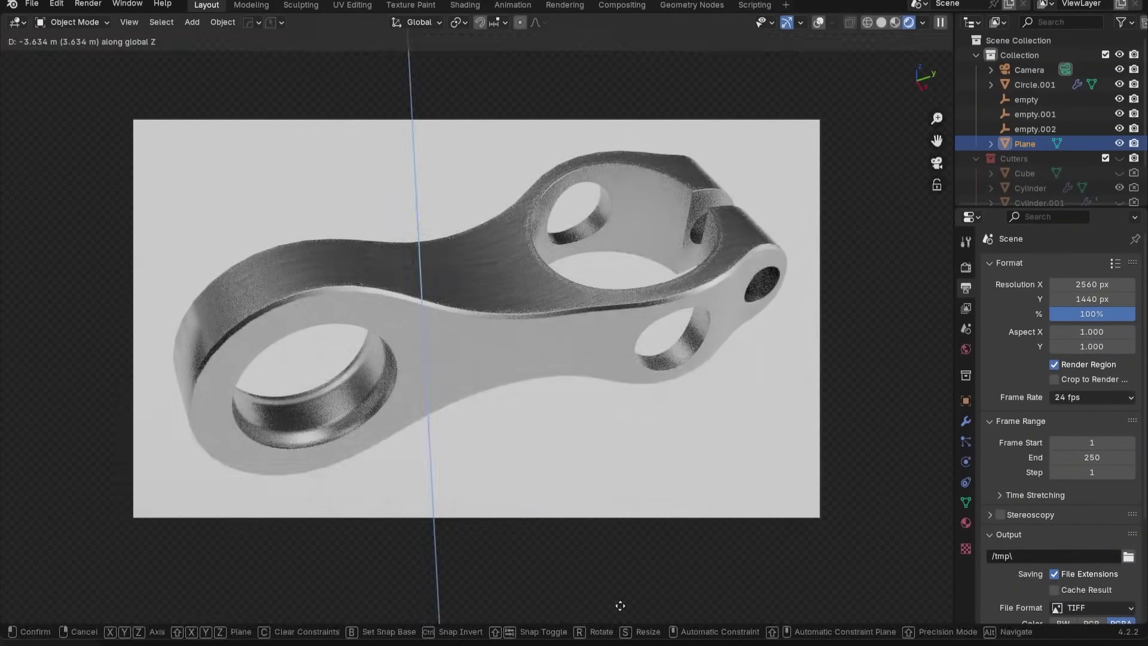
left_click(587, 520)
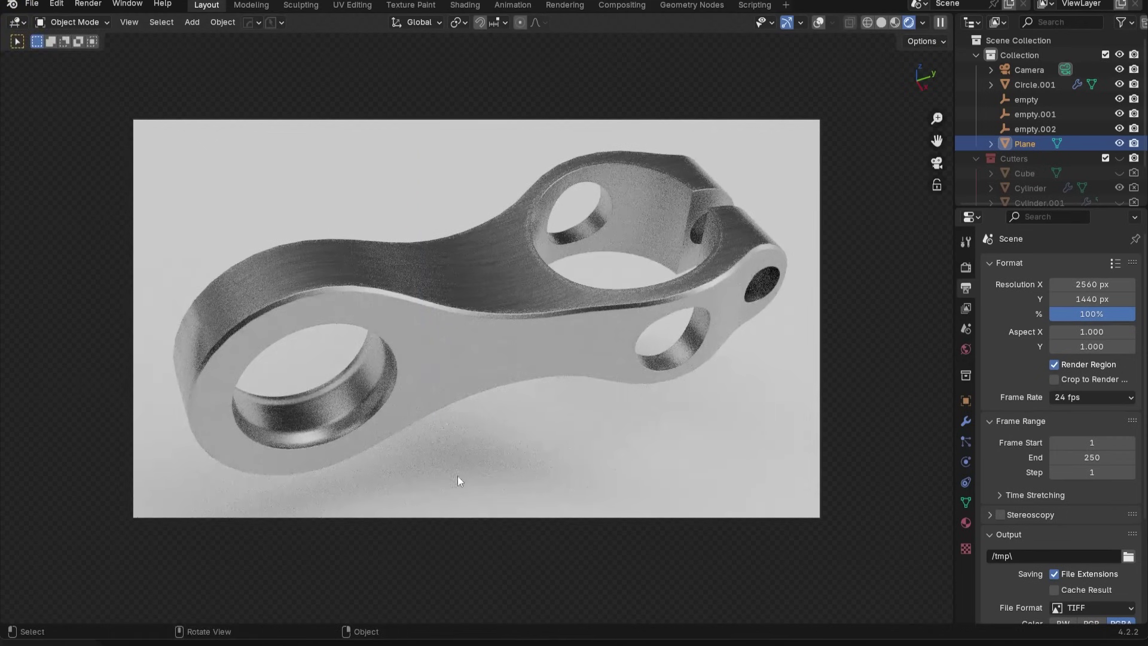
- Raise the floor plane about 0.43 m along global Z towards the connector, deselect it and save the scene
key("g")
key("z")
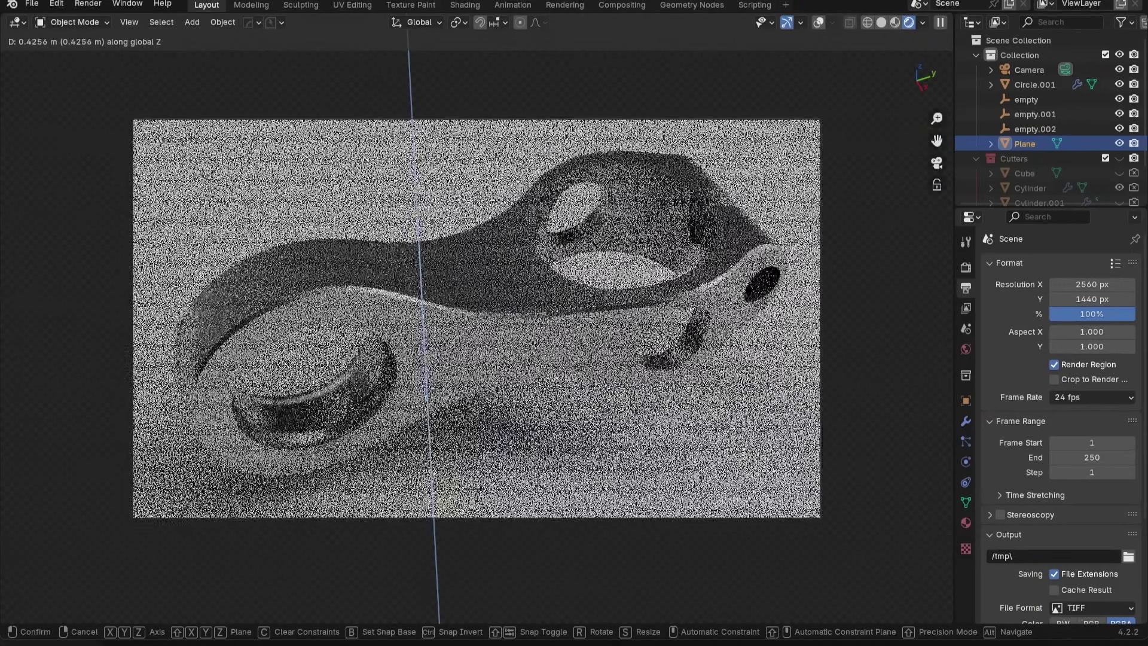
left_click(525, 415)
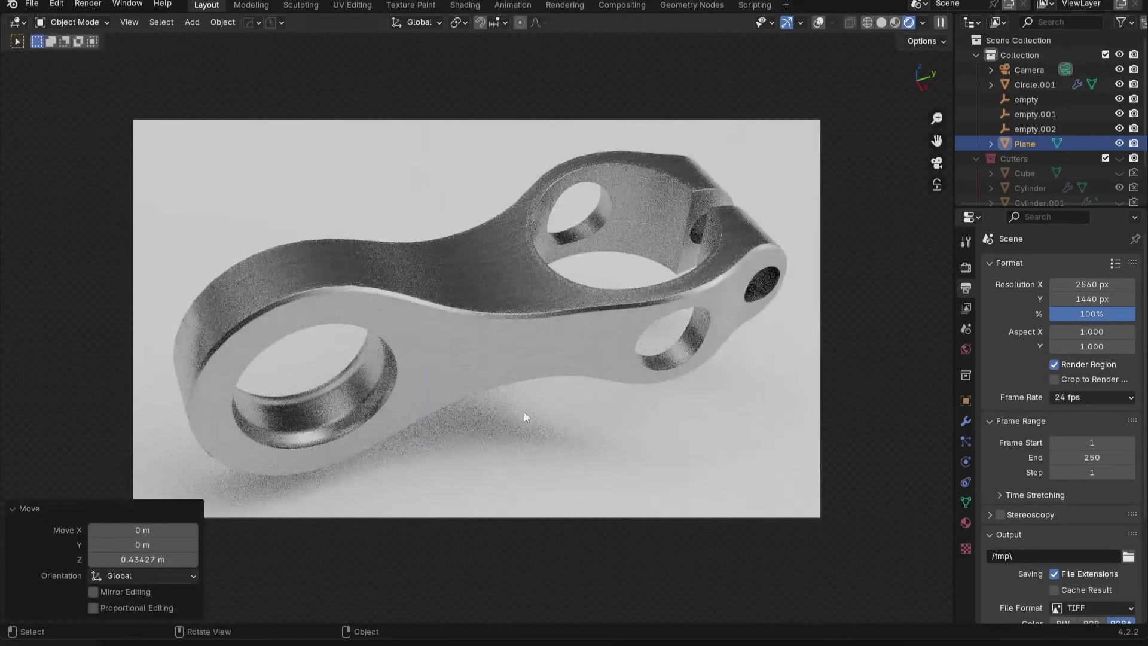
scroll(474, 379, "down", 1)
key("alt+a")
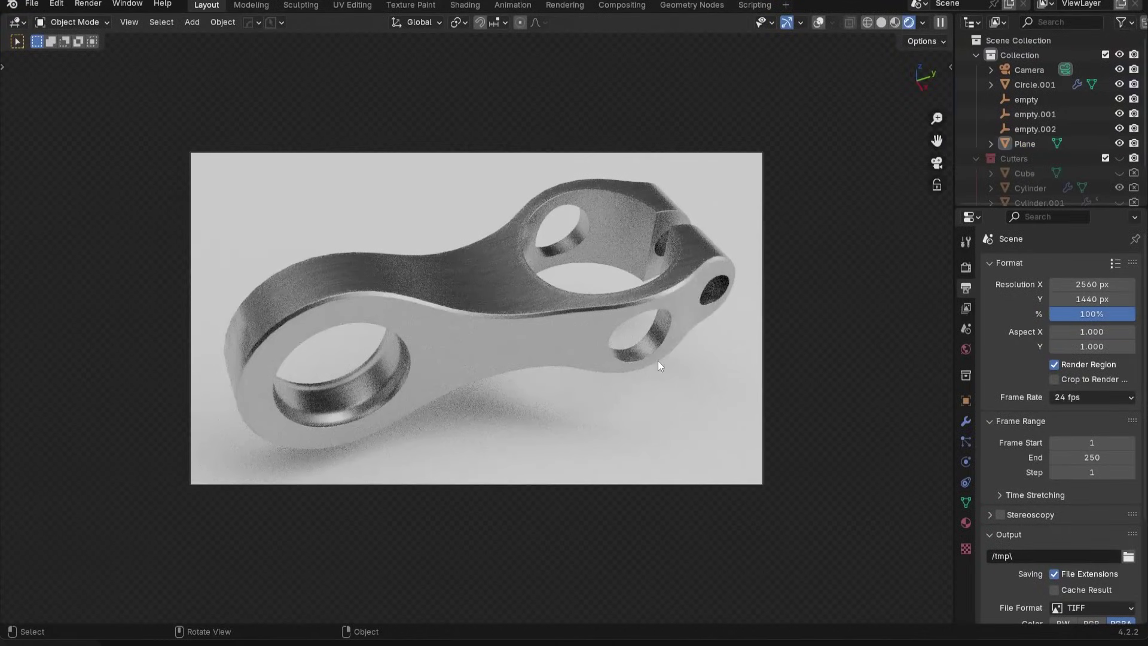
key("ctrl+s")
- Try HDRI rotations of 90° and 180° on the connector's lighting
key("n")
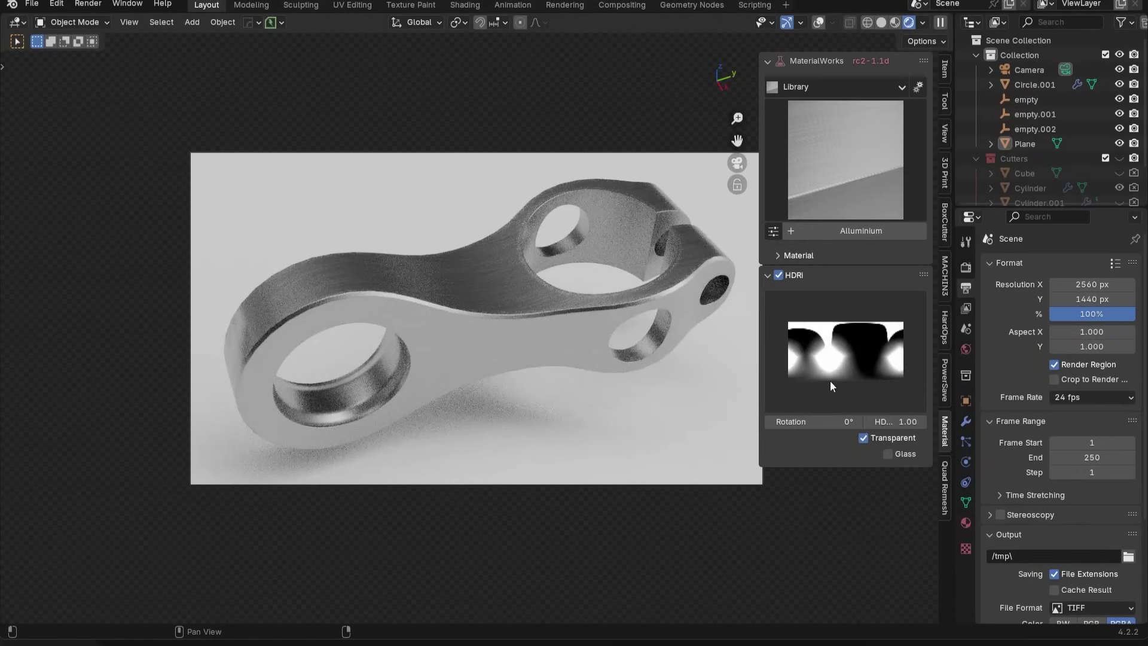
left_click(819, 421)
type("90")
key("Return")
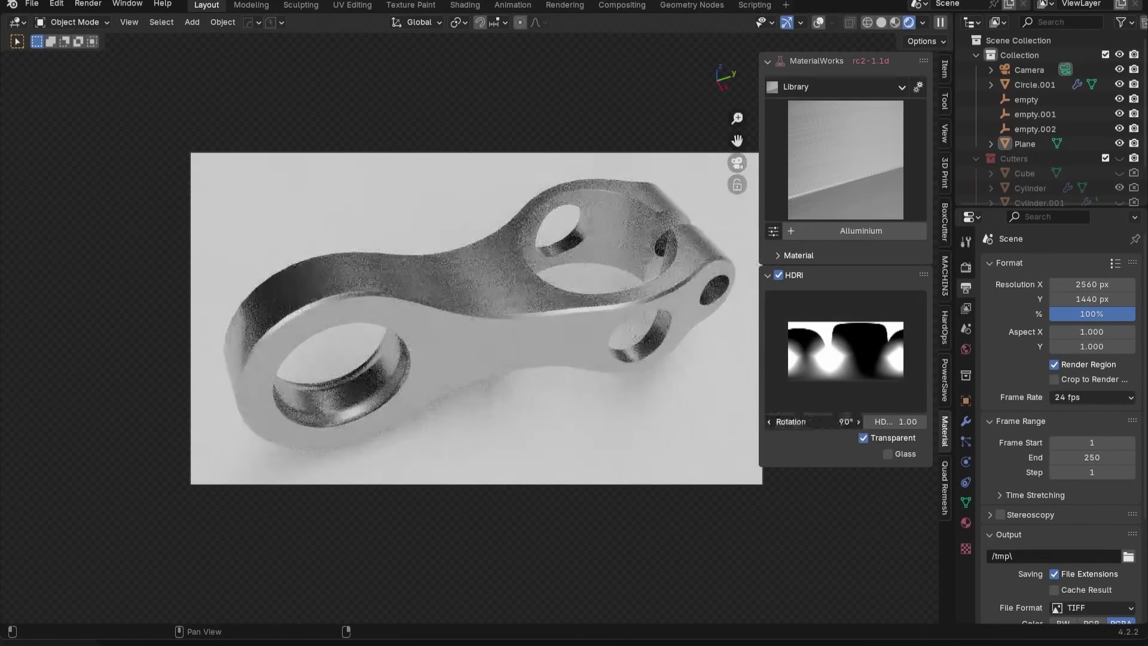
left_click(819, 423)
type("180")
key("Return")
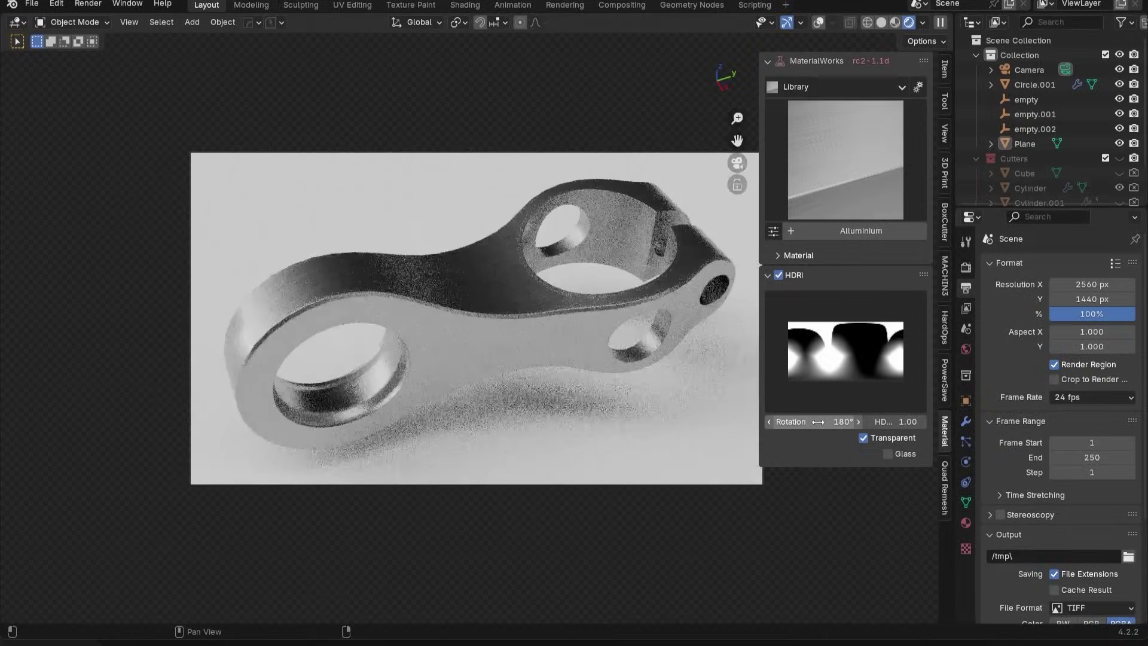
- Try HDRI rotations of 270° and 235° on the connector's lighting
left_click(819, 422)
type("270")
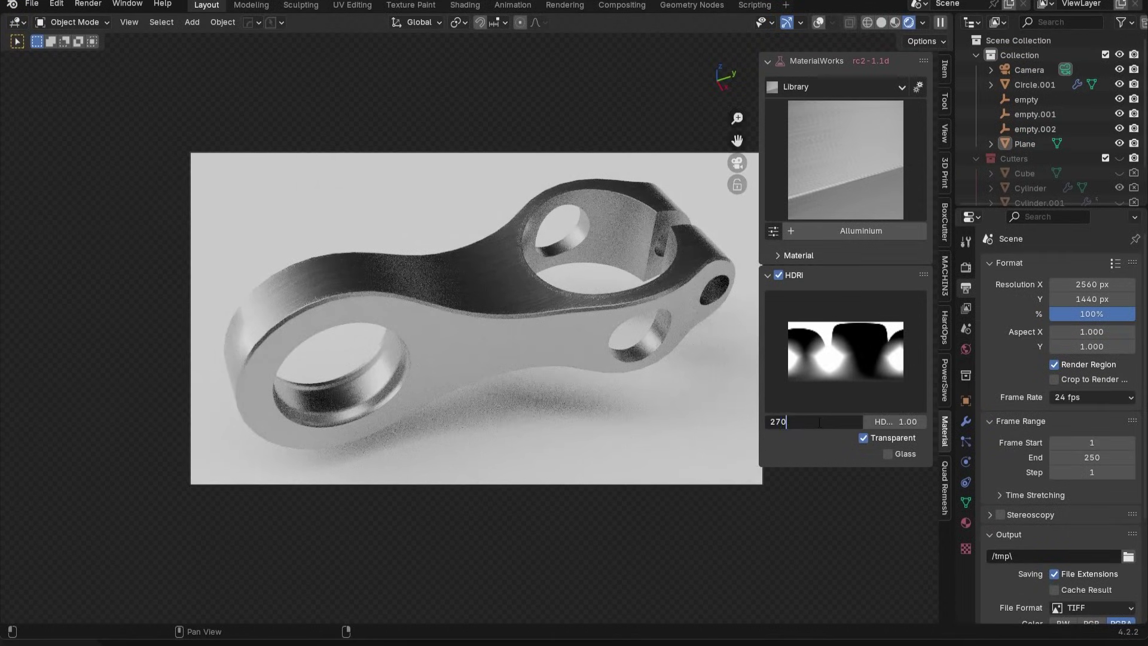
key("Return")
left_click(819, 422)
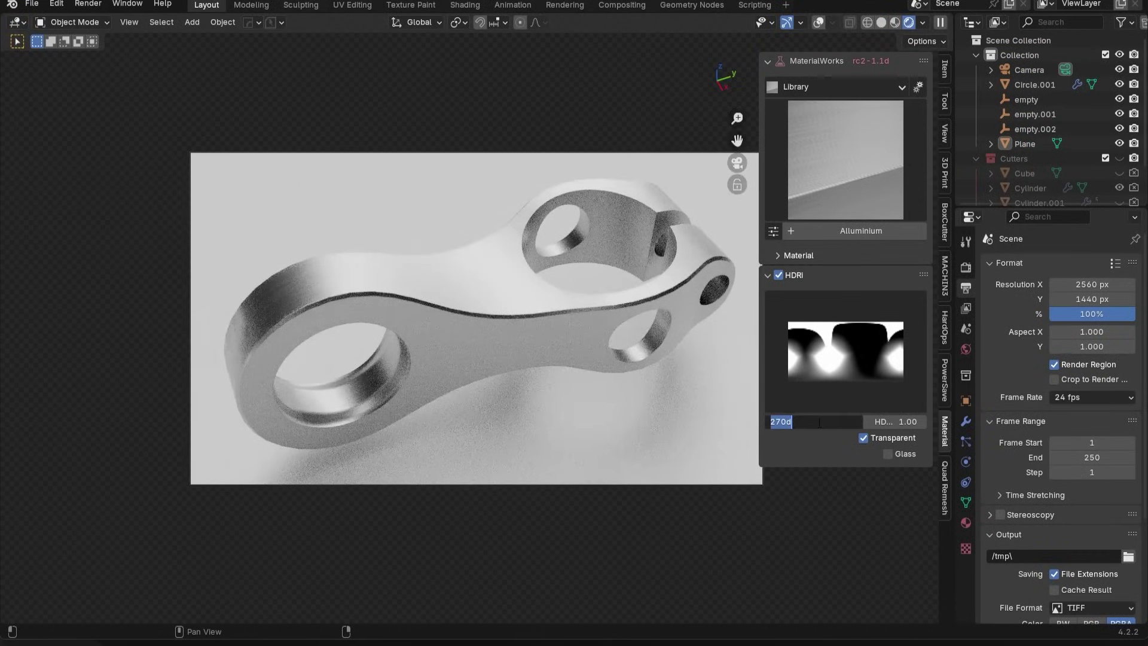
type("235")
key("Return")
- Reset the HDRI rotation to 0° and hide the sidebar
left_click(819, 422)
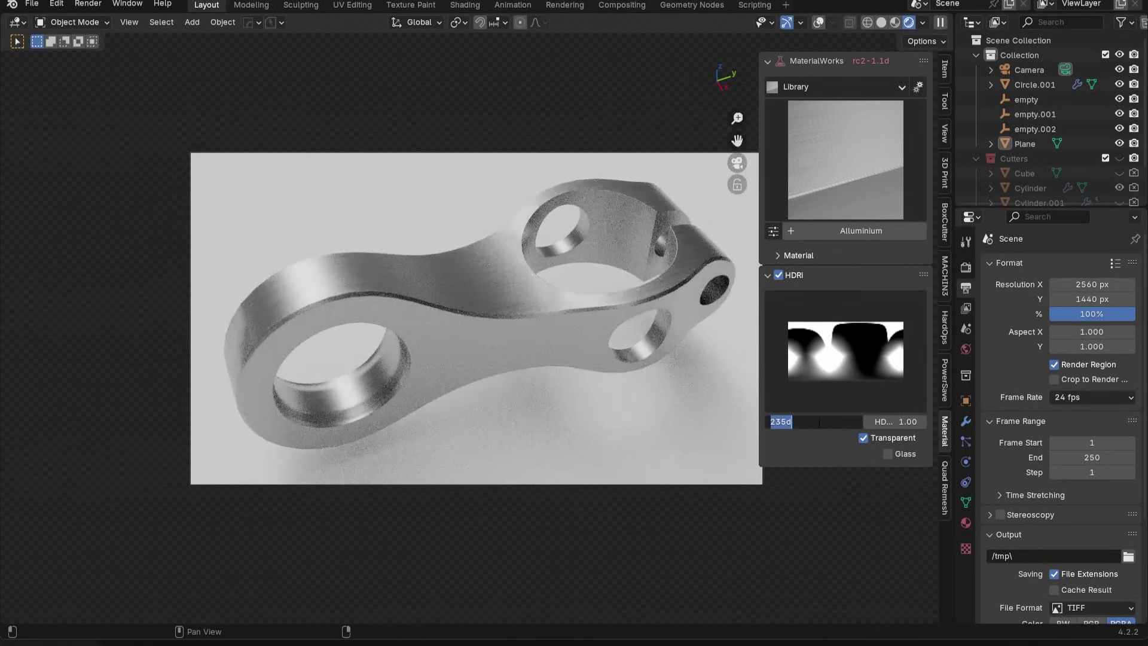
key("Escape")
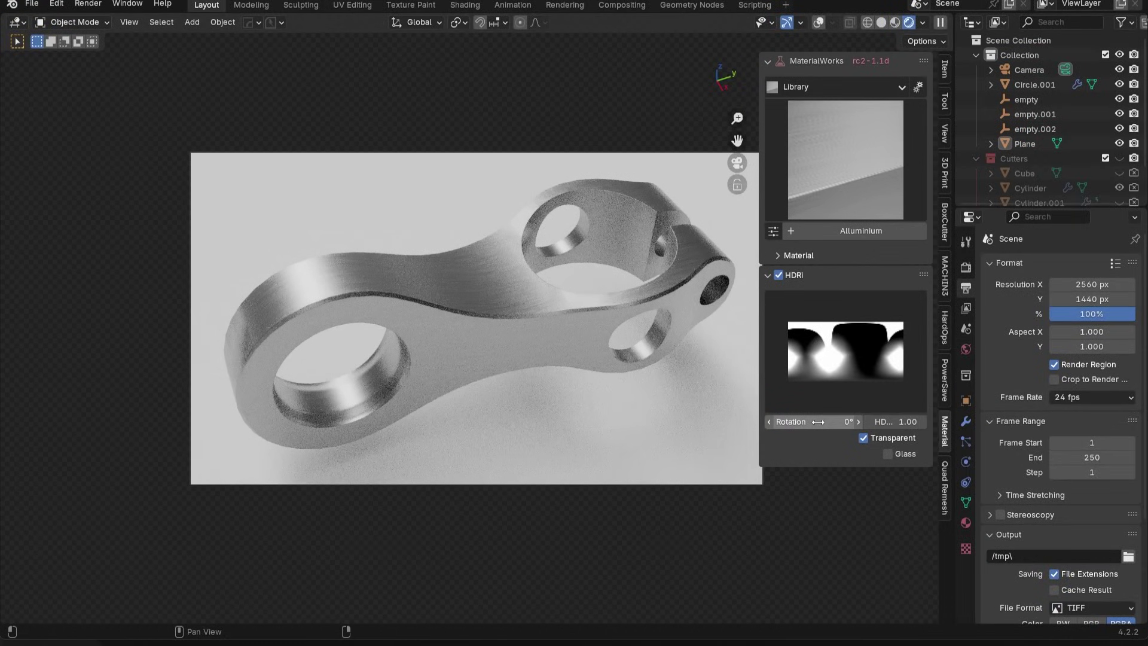
key("BackSpace")
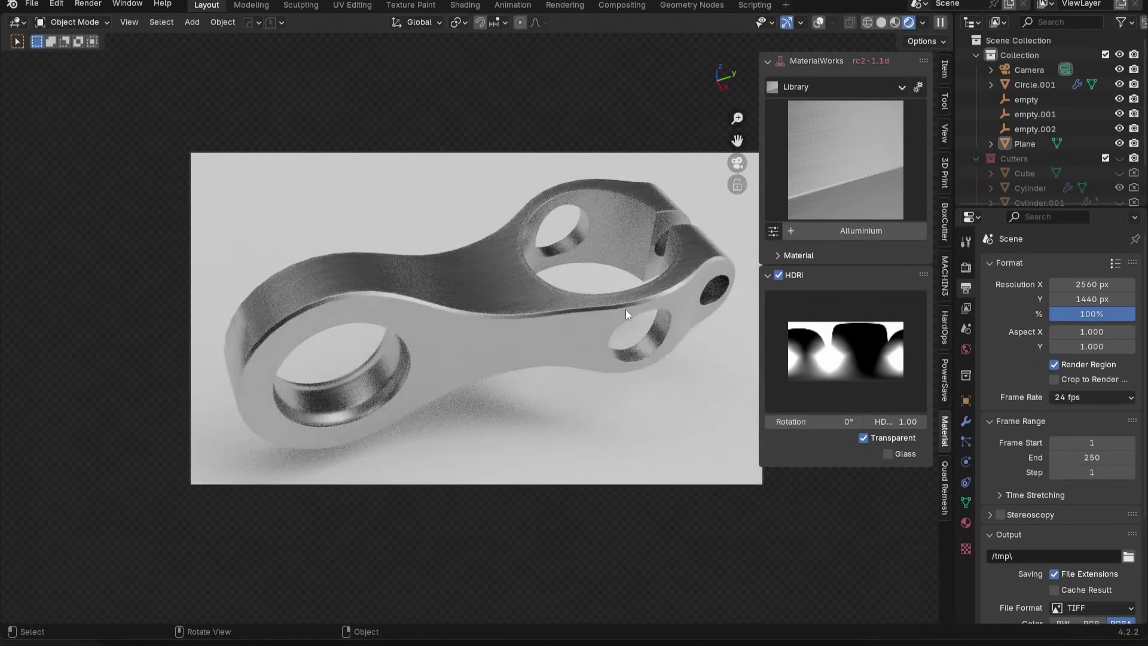
key("n")
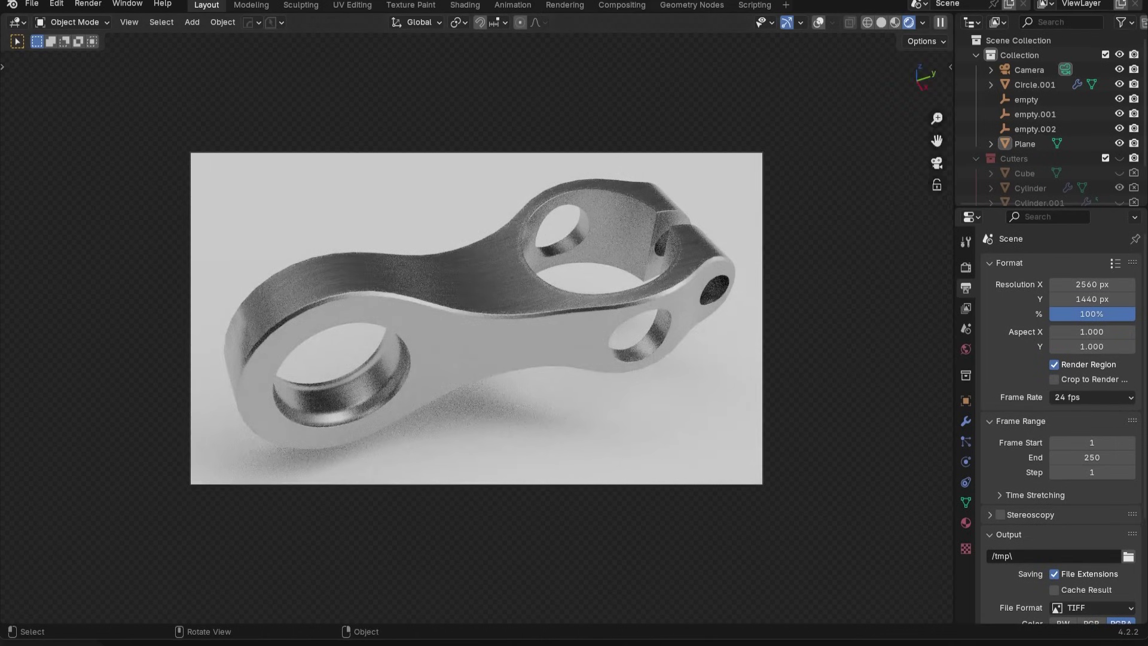